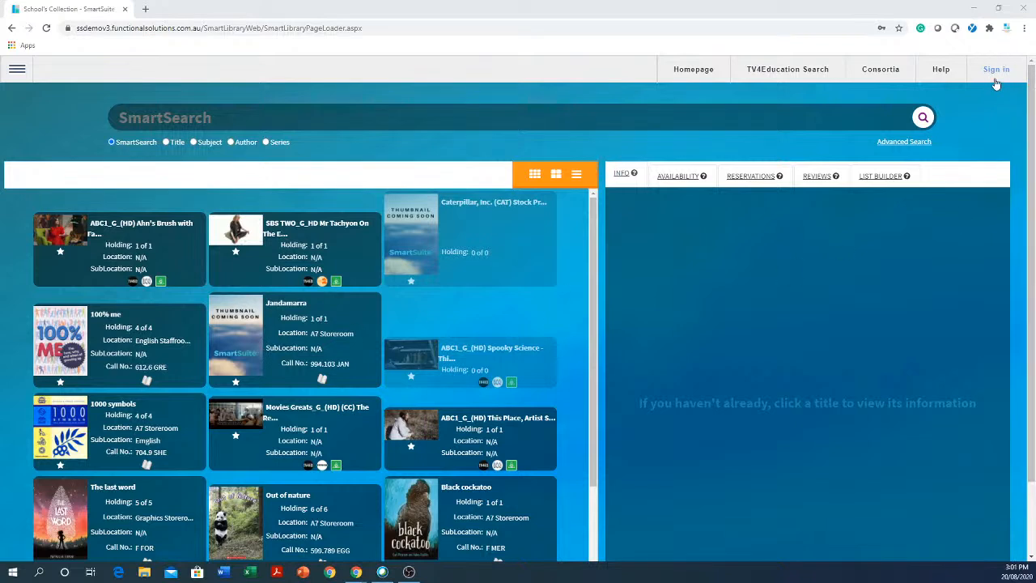
- Sign in to the library account with the username and password, then dismiss Chrome's password warning
left_click(15, 70)
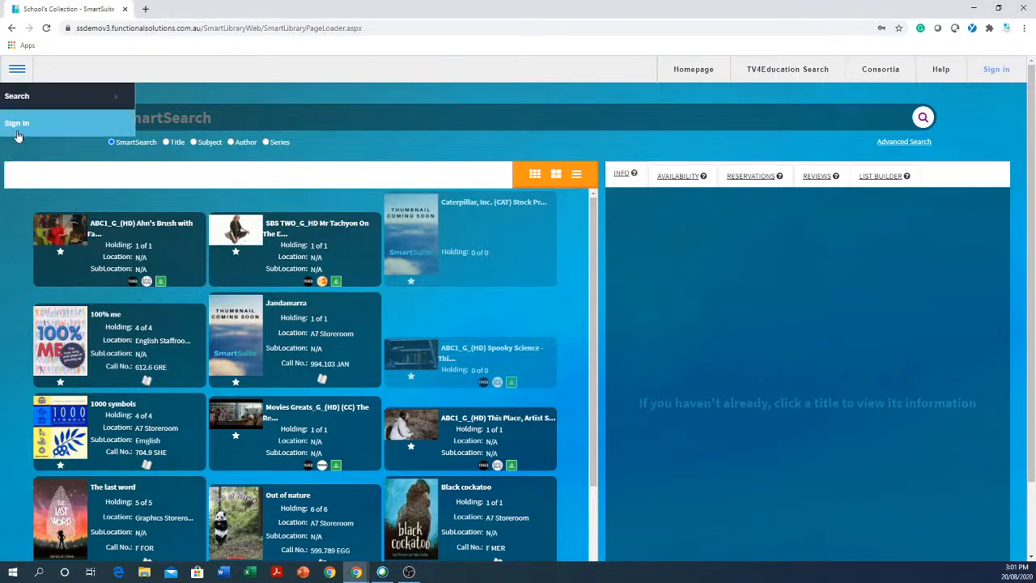
left_click(997, 72)
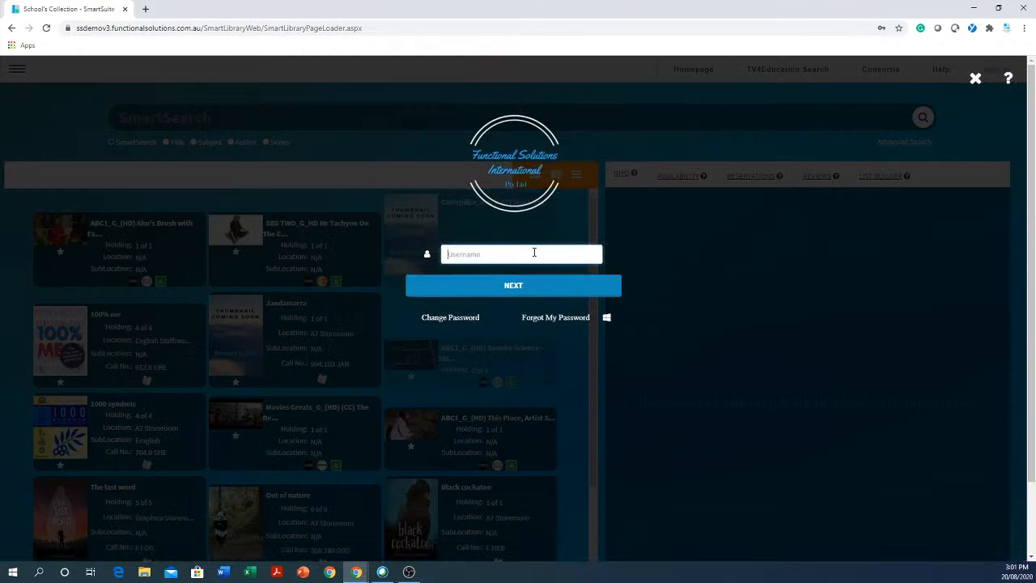
left_click(511, 295)
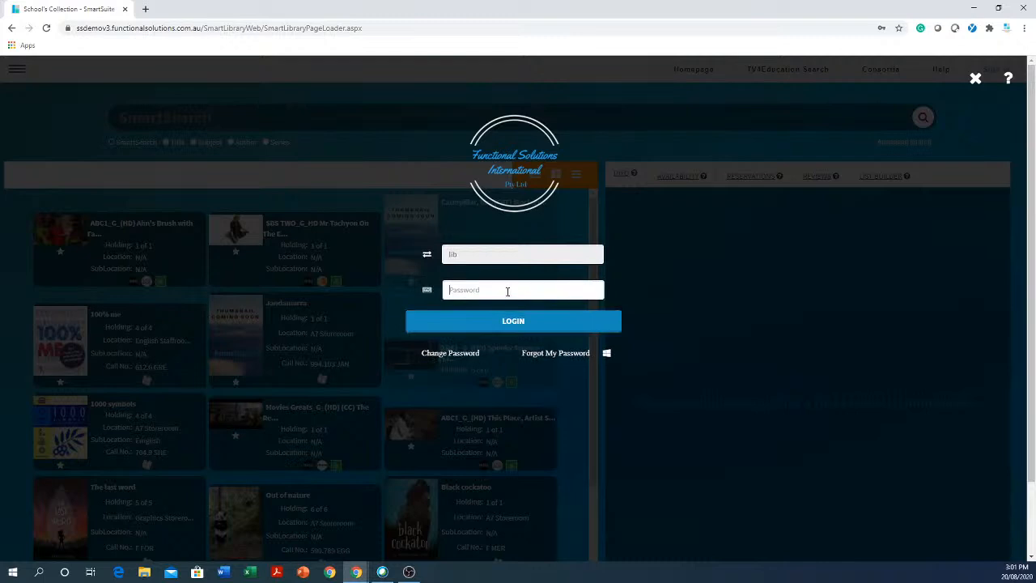
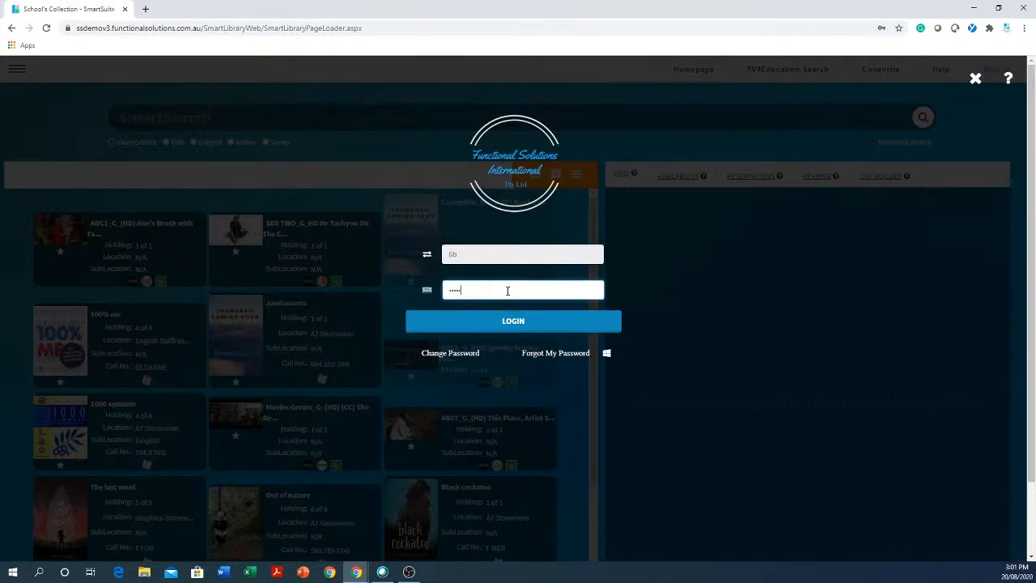
key("Return")
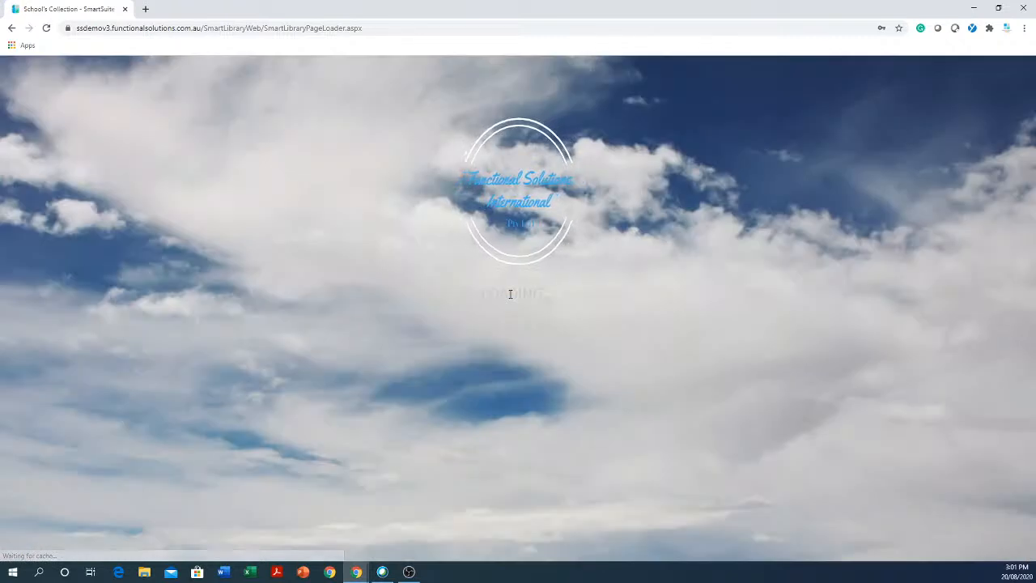
left_click(613, 184)
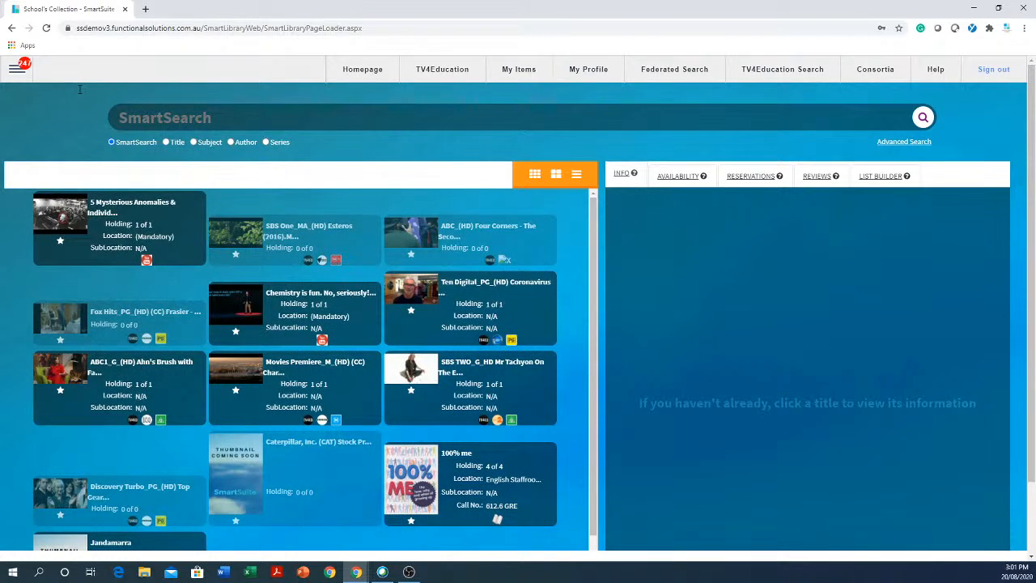
- Go to the Reports page through the navigation menu's Reports submenu
left_click(10, 71)
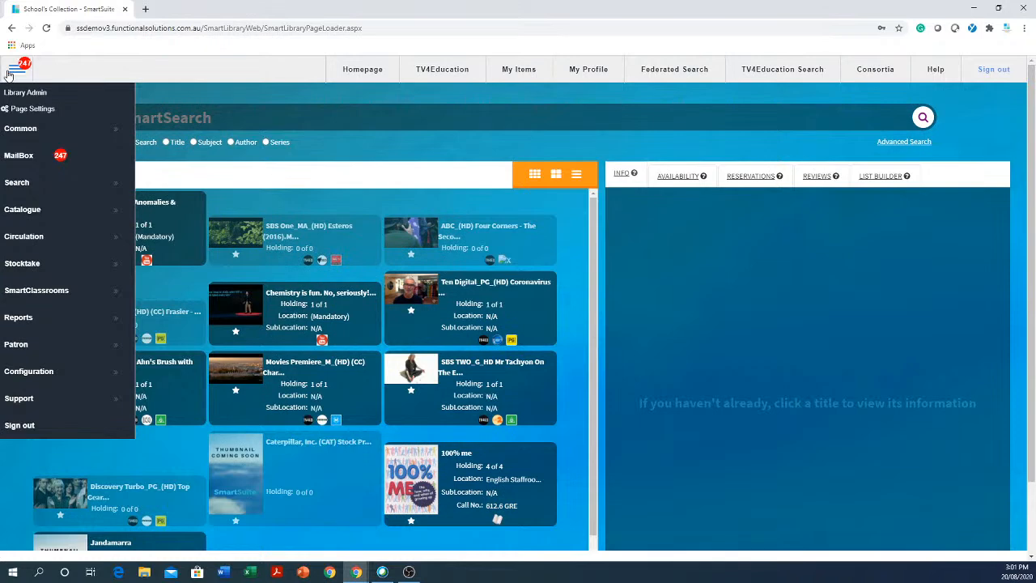
left_click(52, 322)
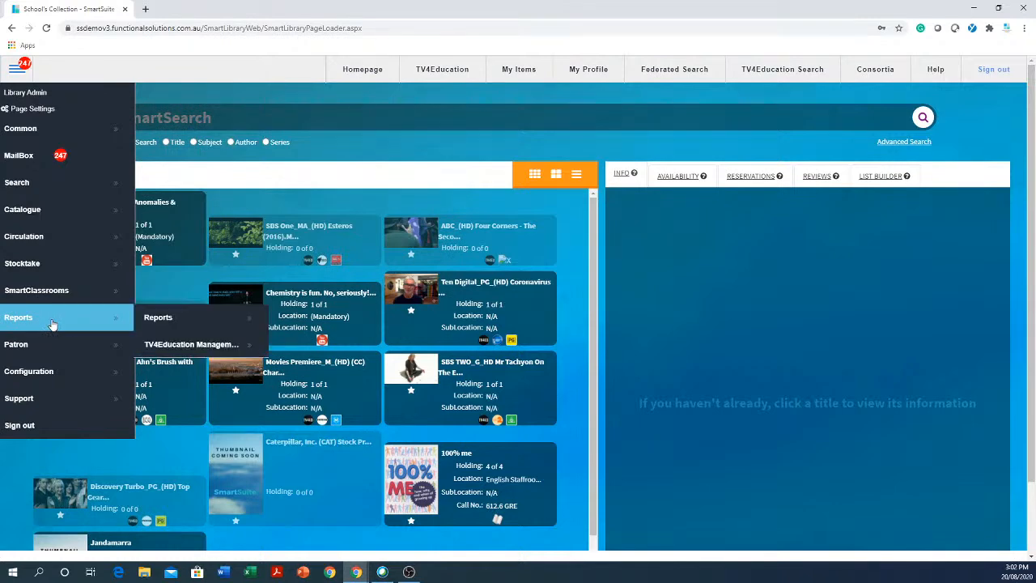
left_click(180, 320)
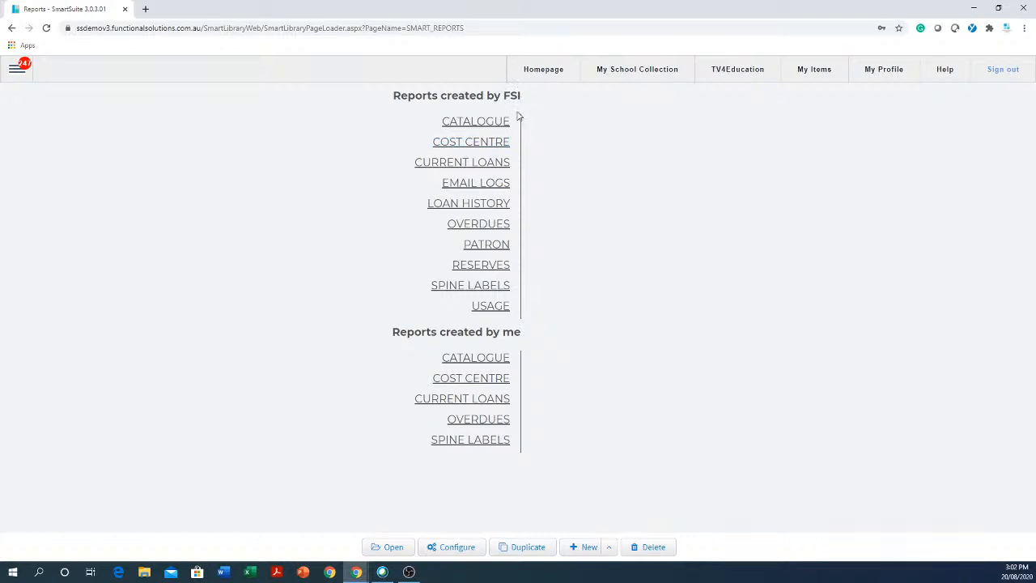
- Browse the Catalogue, Cost Centre, Current Loans, Loan History and Overdues report categories, FSI's and my own
left_click_drag(441, 126, 511, 312)
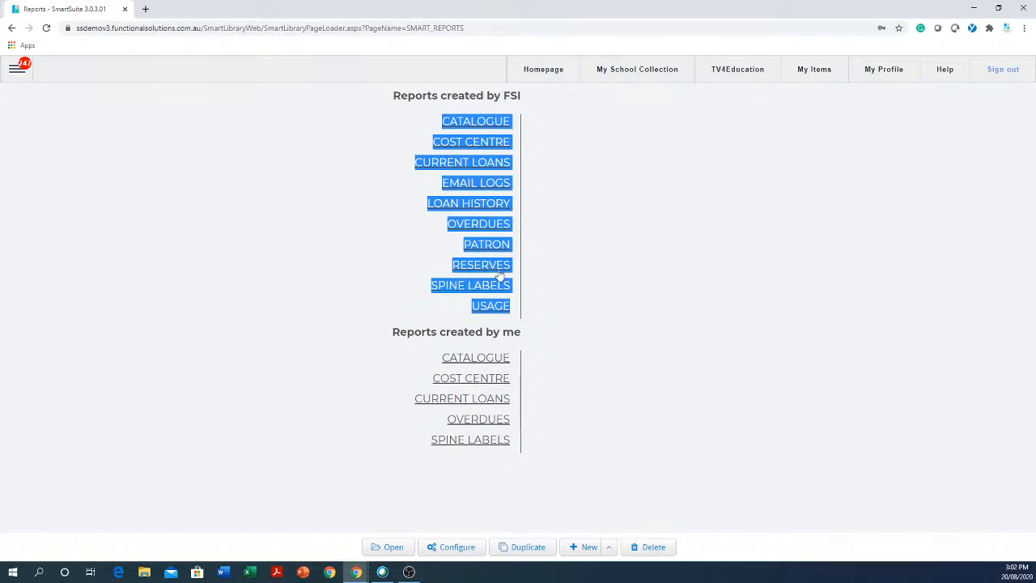
left_click(621, 218)
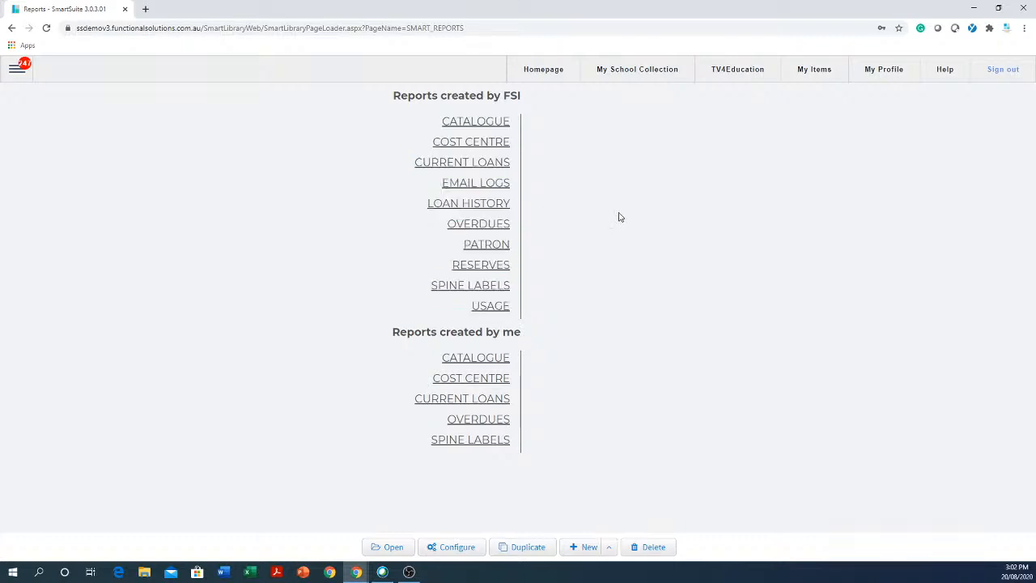
left_click(483, 124)
scroll(636, 213, "down", 4)
scroll(638, 212, "up", 5)
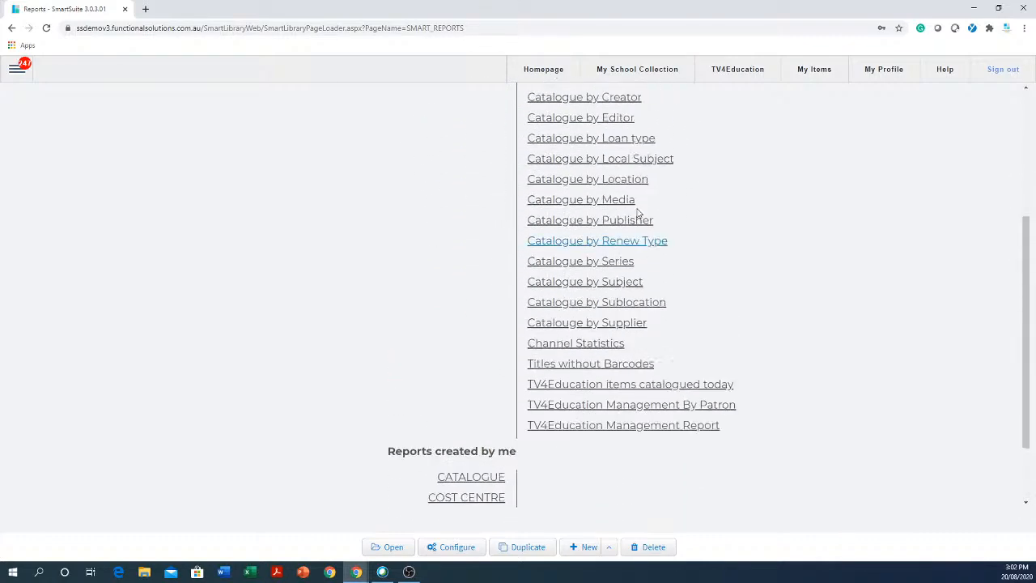
left_click(483, 146)
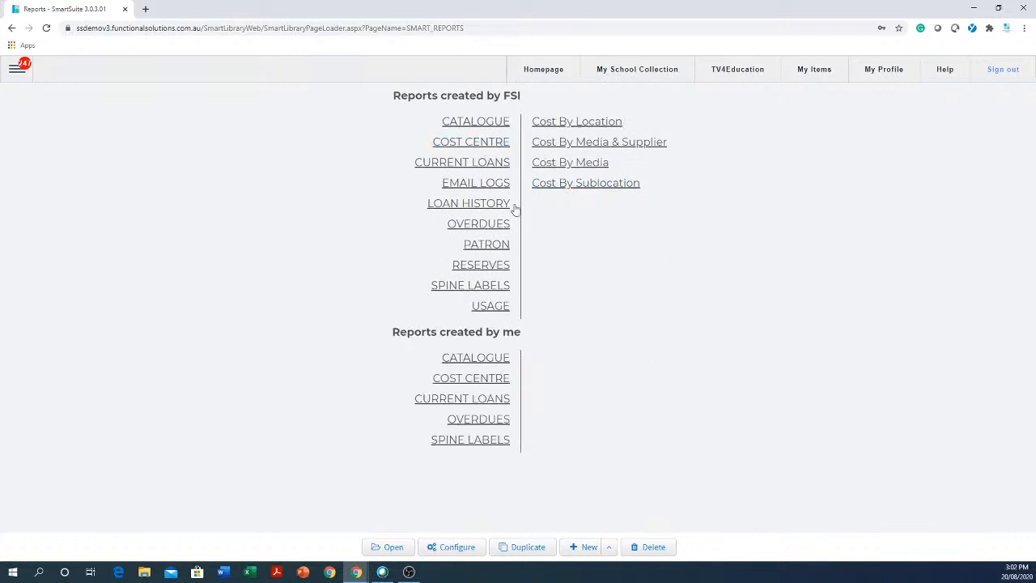
left_click(495, 165)
left_click(488, 206)
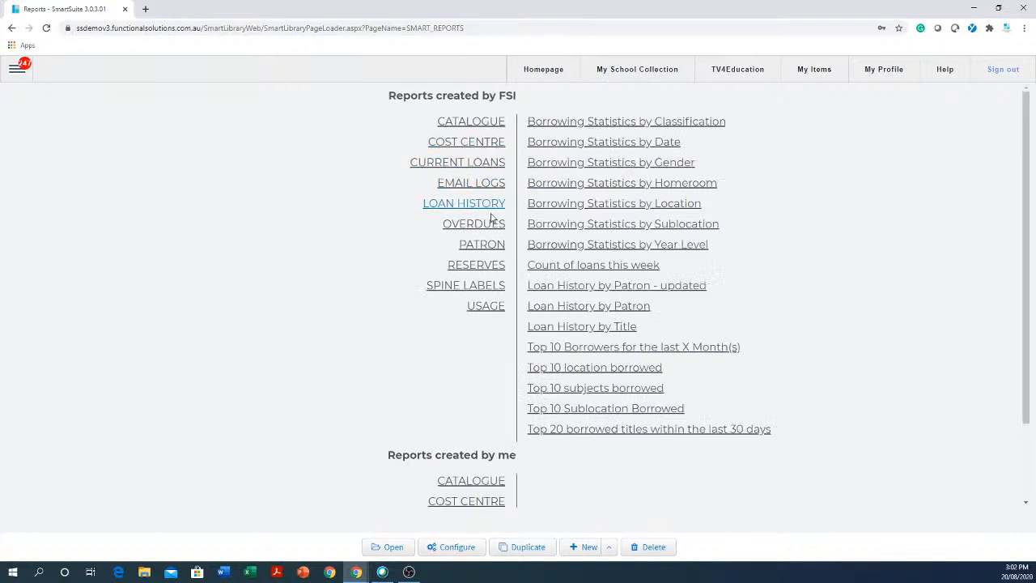
left_click(488, 224)
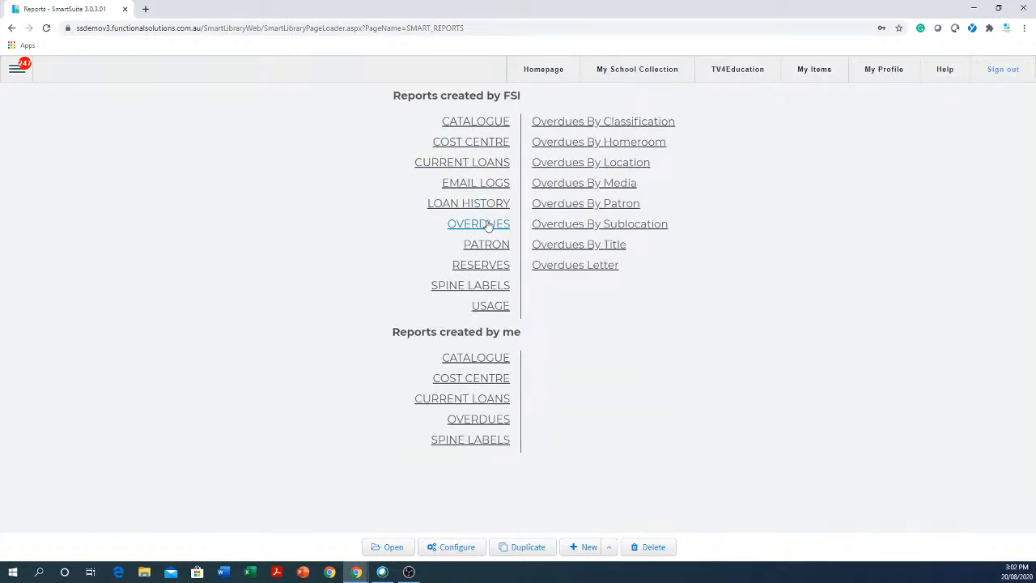
left_click(491, 126)
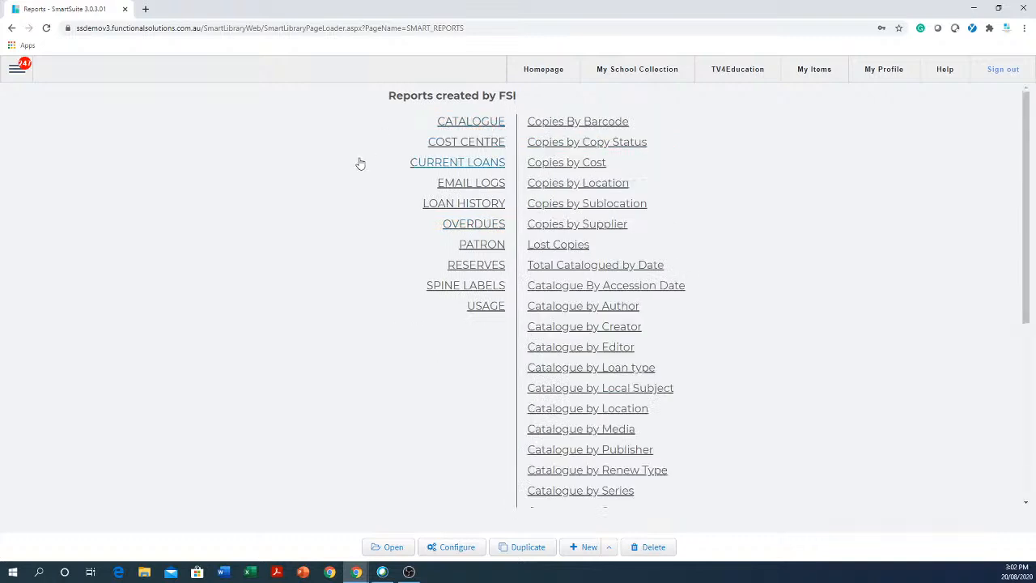
left_click(474, 224)
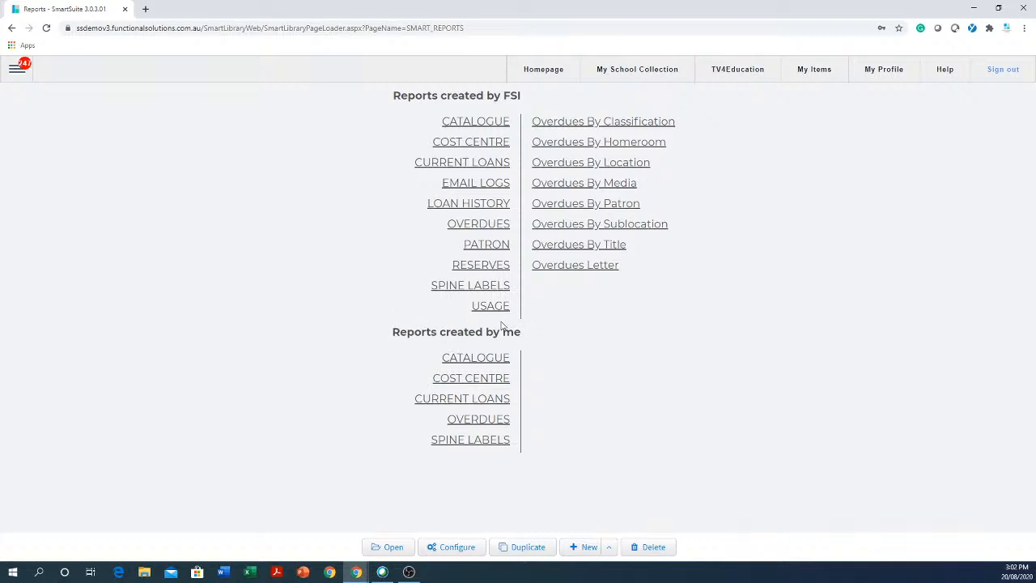
left_click(434, 398)
left_click(500, 420)
- Select the Catalogue by Location report from the FSI catalogue reports
left_click(478, 125)
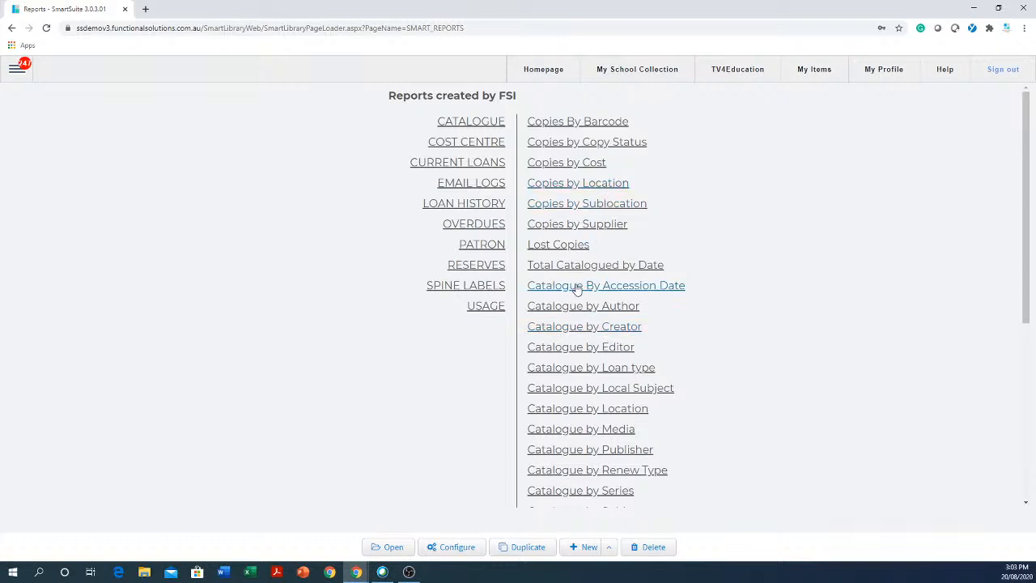
left_click(615, 413)
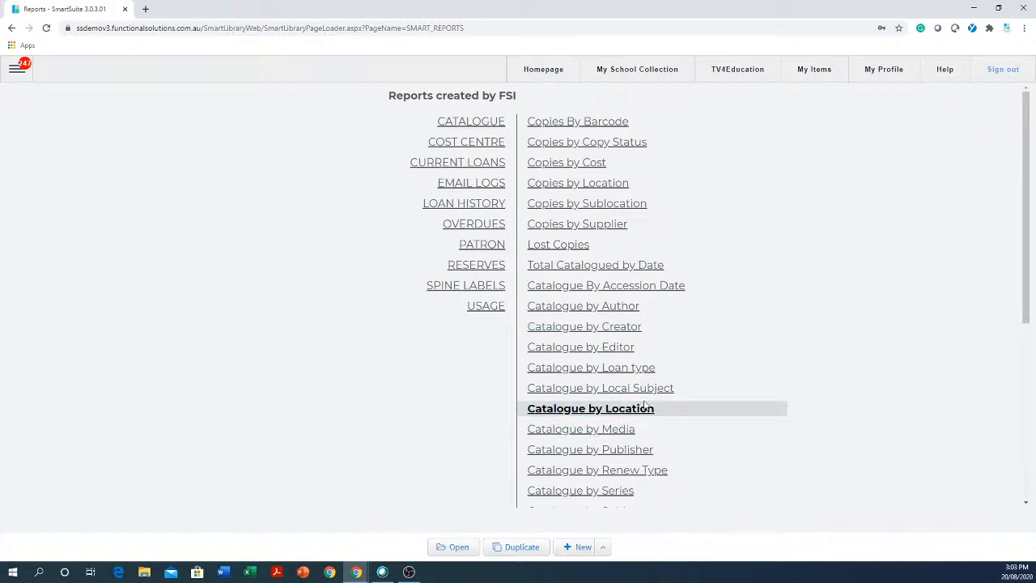
scroll(806, 269, "down", 4)
scroll(806, 273, "up", 4)
scroll(644, 256, "down", 5)
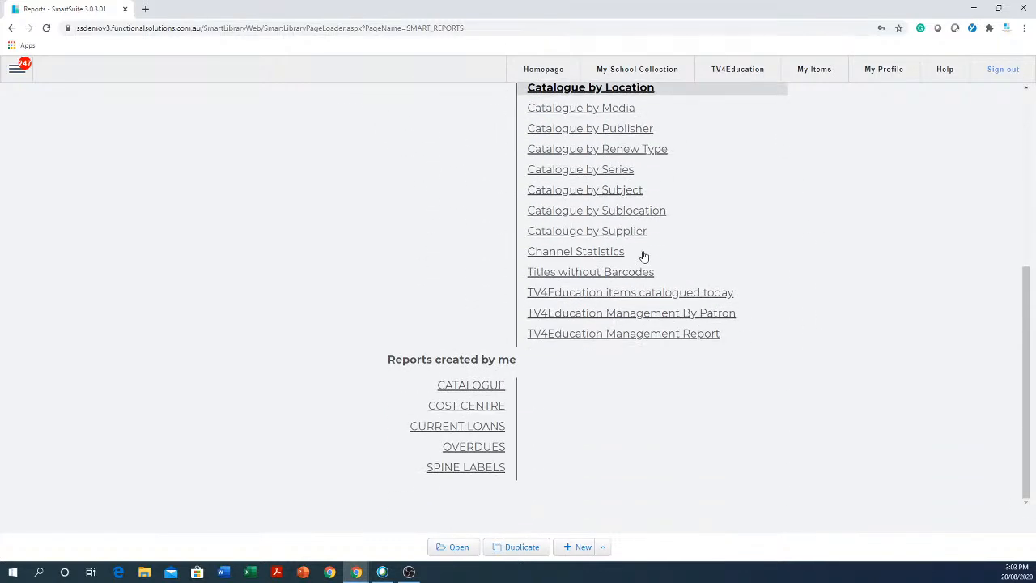
scroll(645, 257, "up", 1)
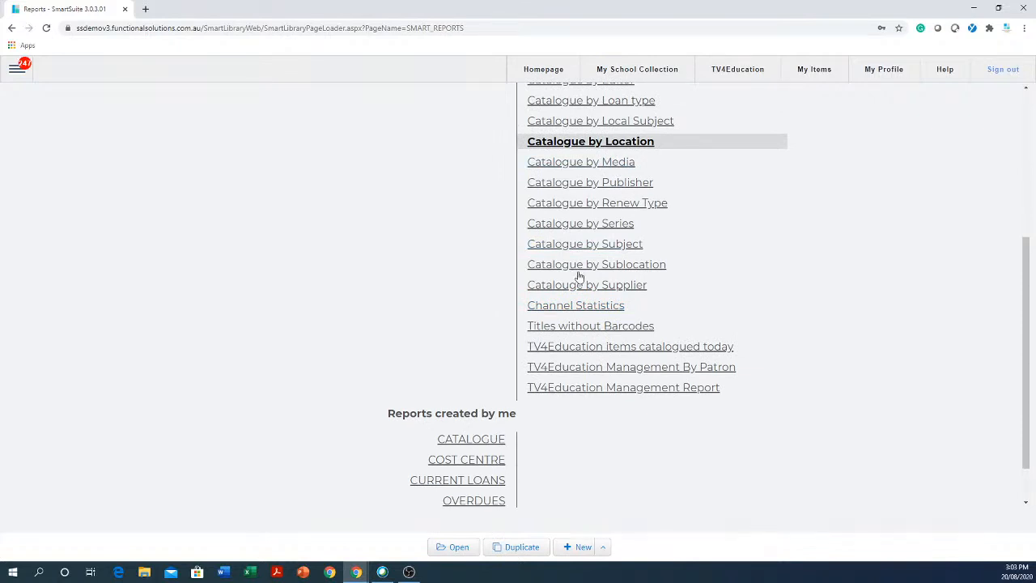
- Open Catalogue by Location and add Lib Office to the Location filter
left_click(456, 548)
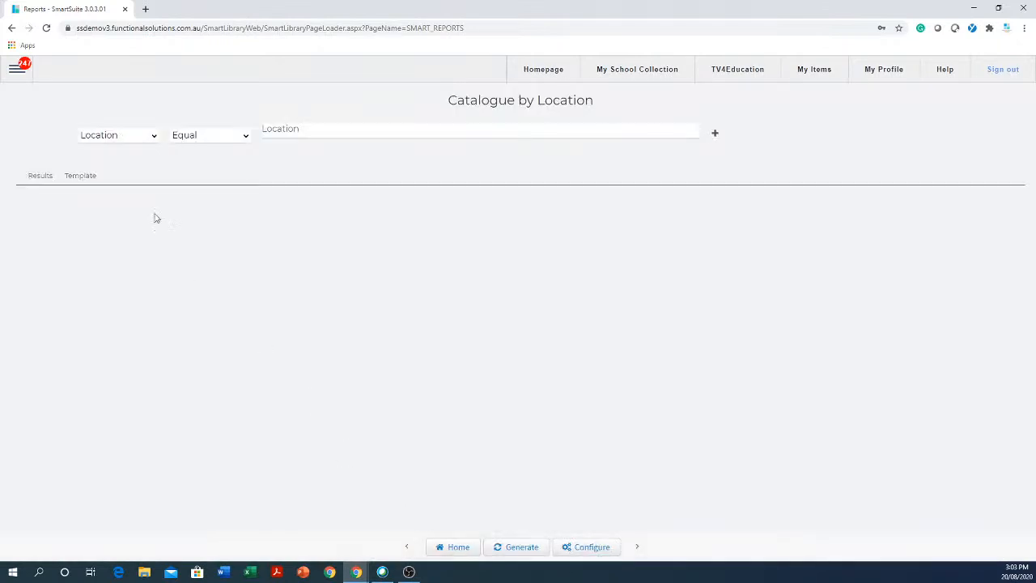
left_click(377, 132)
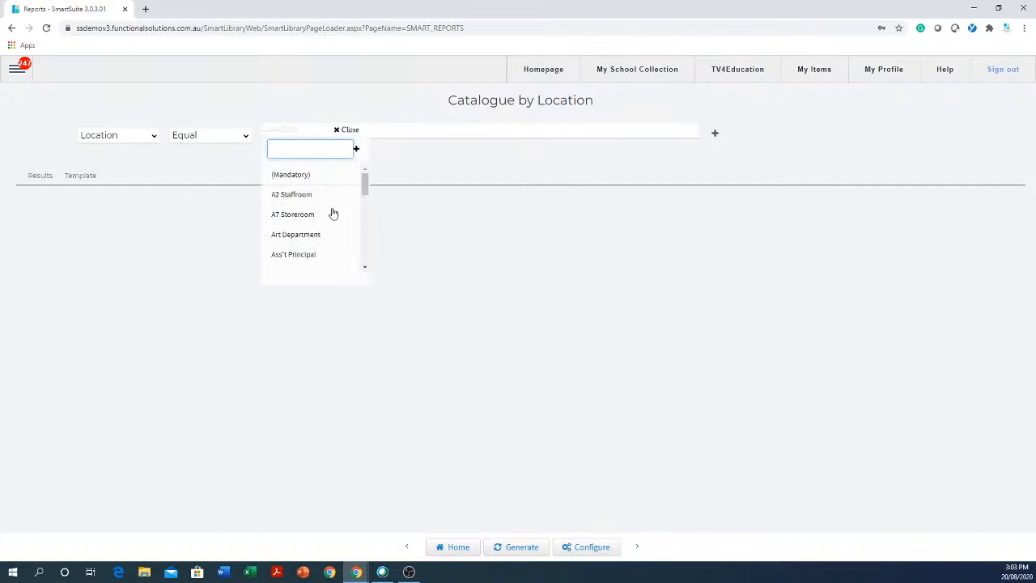
left_click_drag(368, 190, 374, 263)
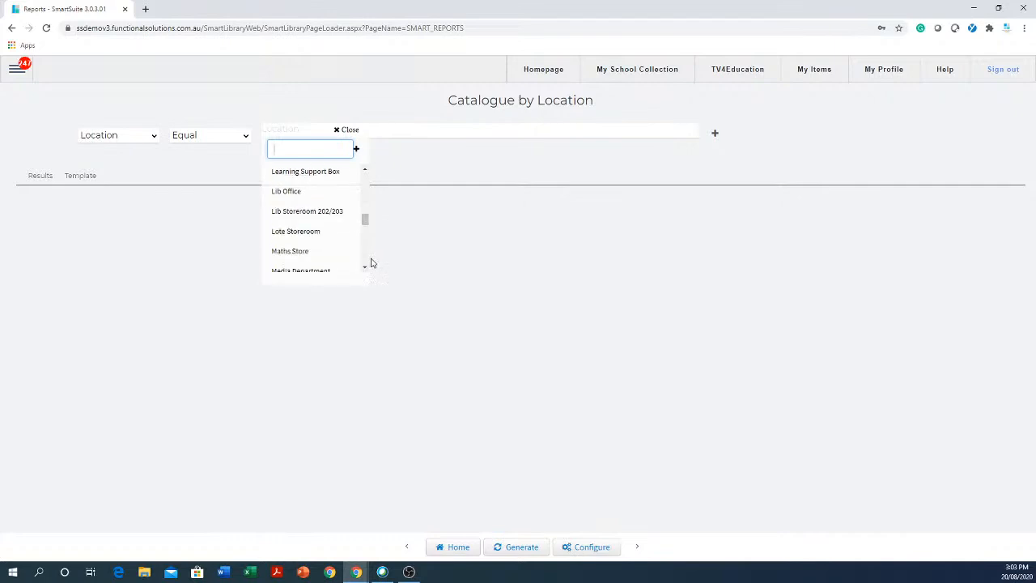
left_click(292, 198)
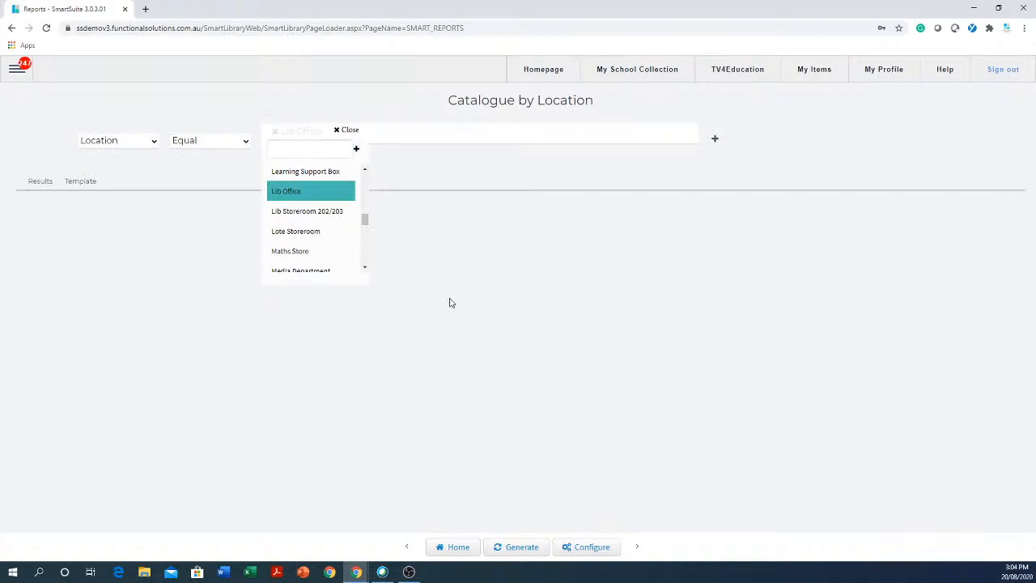
- Add Teacher Ref. Shelf and Technology to the locations and generate the report
left_click(367, 270)
left_click(367, 270)
left_click(367, 270)
left_click(366, 269)
left_click(365, 269)
left_click(365, 269)
left_click(365, 269)
left_click(365, 269)
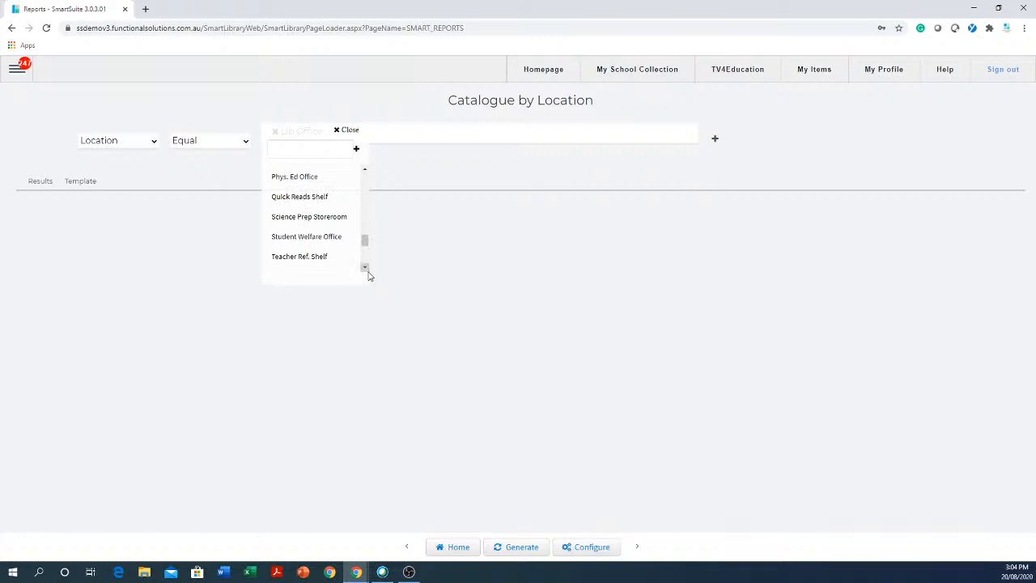
left_click(367, 271)
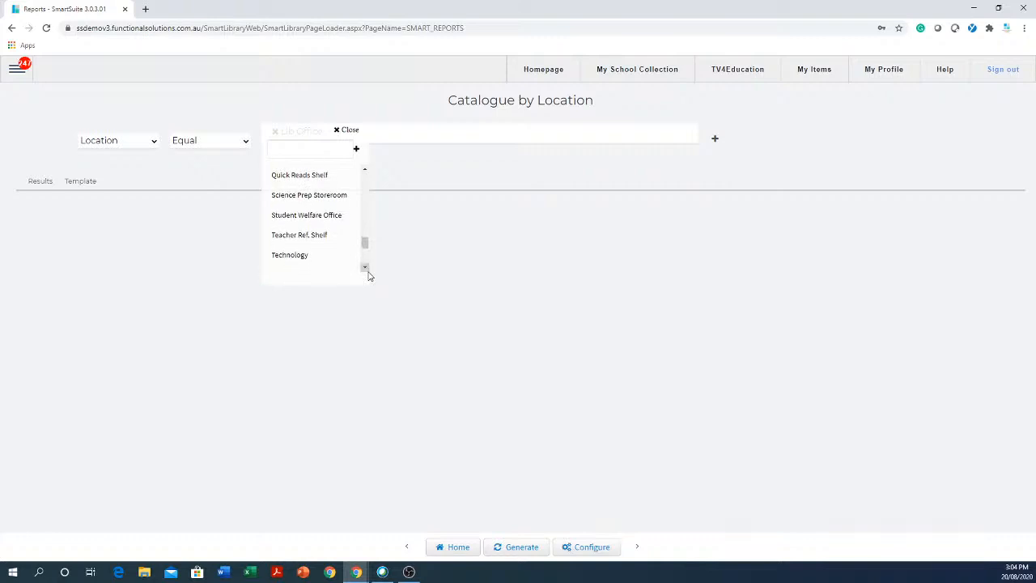
left_click(299, 236)
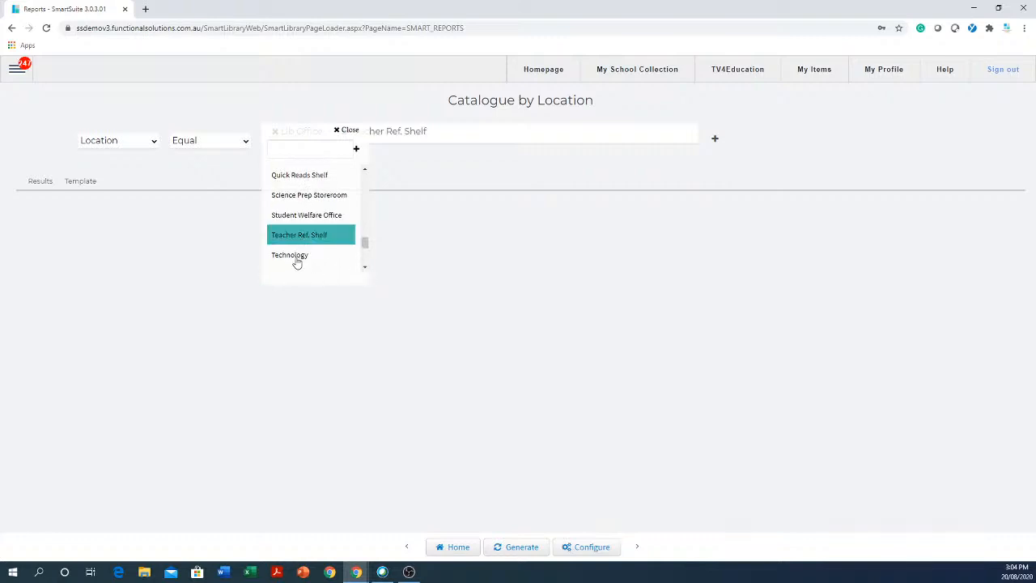
left_click(296, 259)
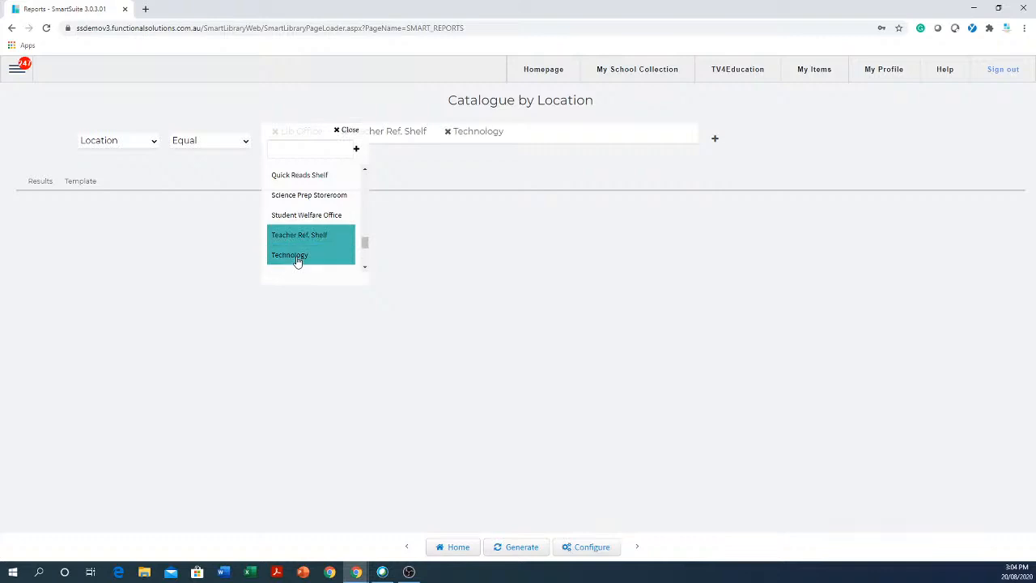
left_click(587, 298)
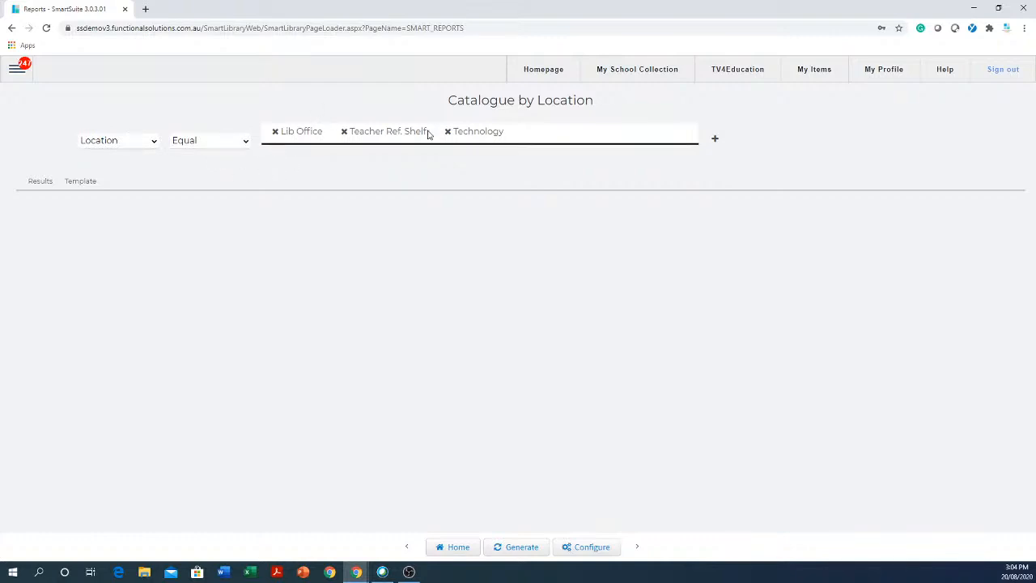
left_click(519, 550)
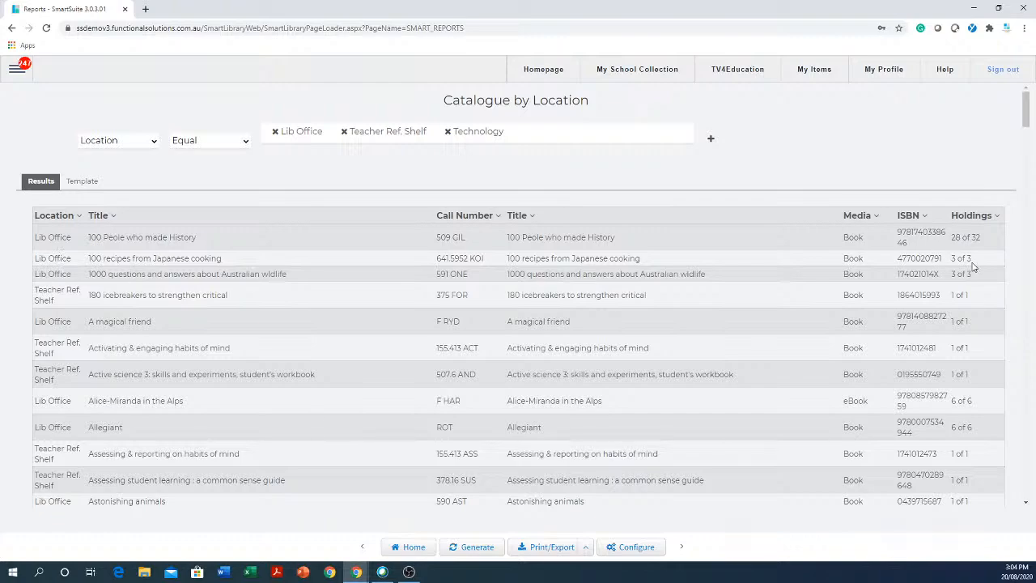
scroll(361, 225, "down", 5)
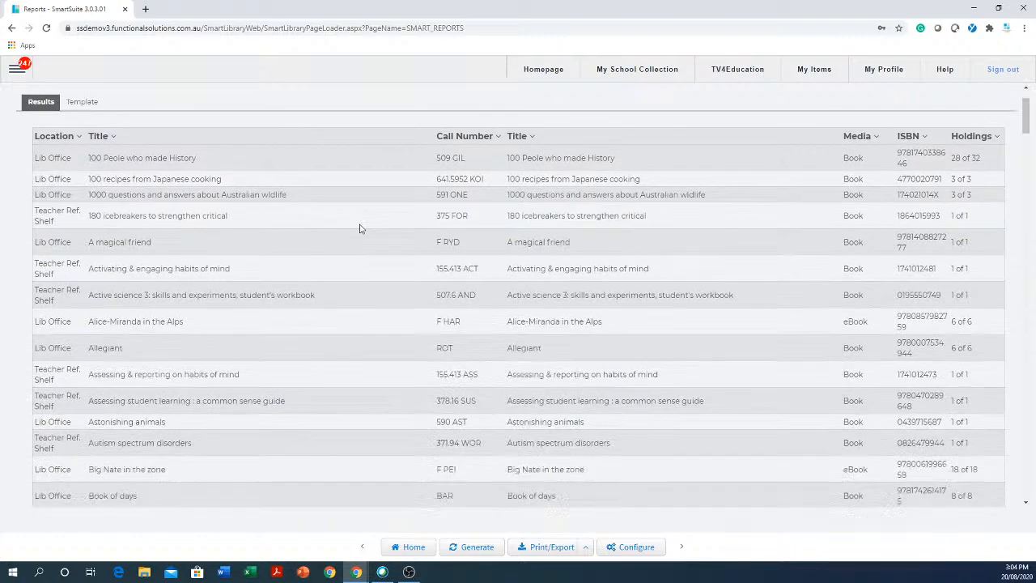
scroll(361, 230, "up", 5)
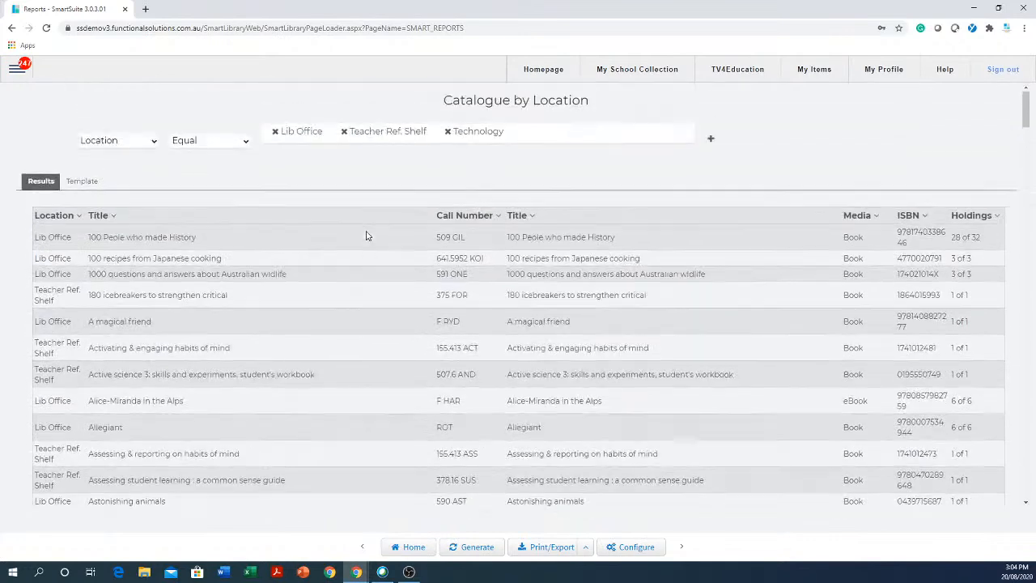
left_click(78, 183)
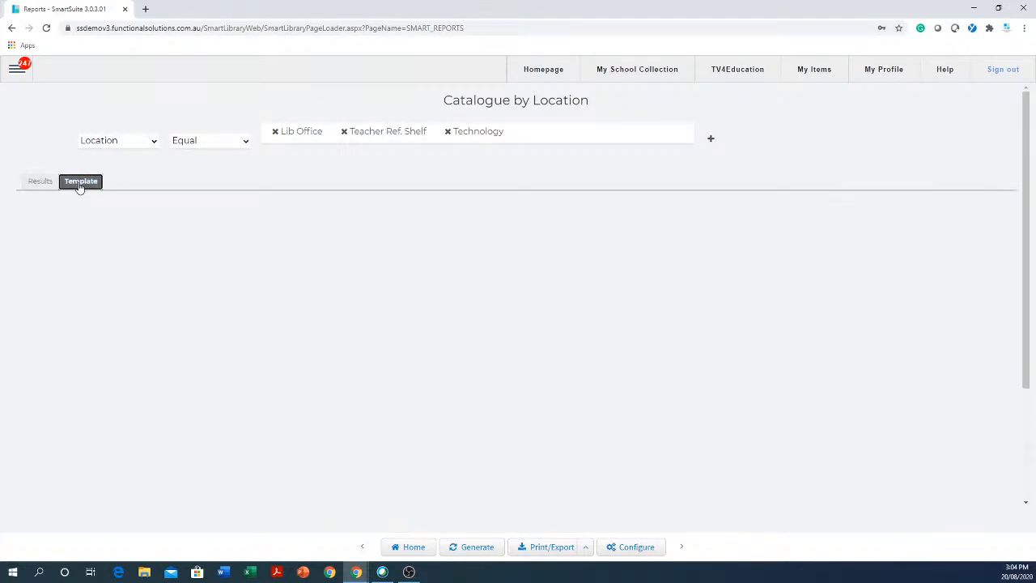
left_click(40, 183)
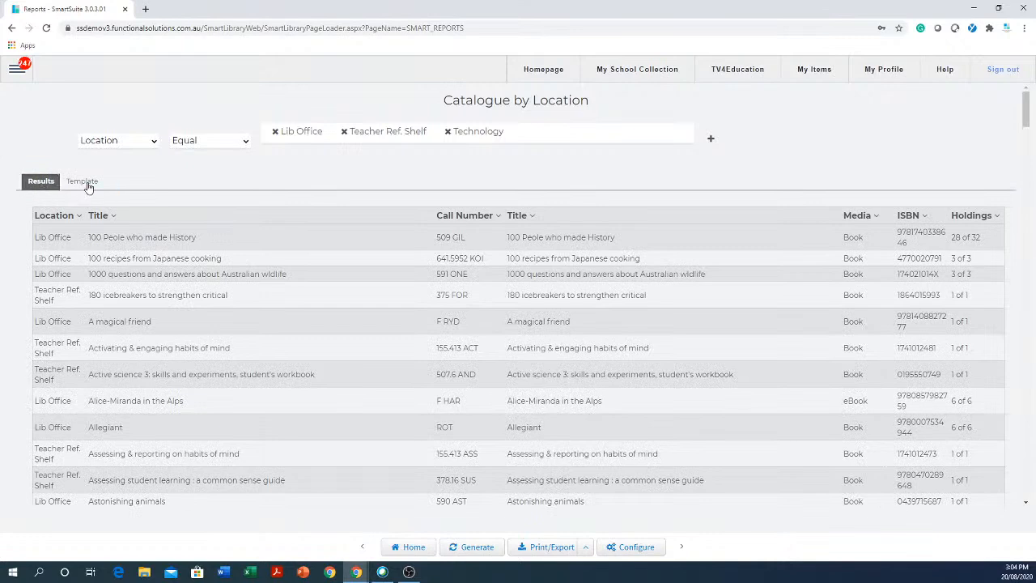
left_click(86, 185)
left_click(38, 185)
scroll(842, 389, "down", 2)
scroll(843, 389, "down", 7)
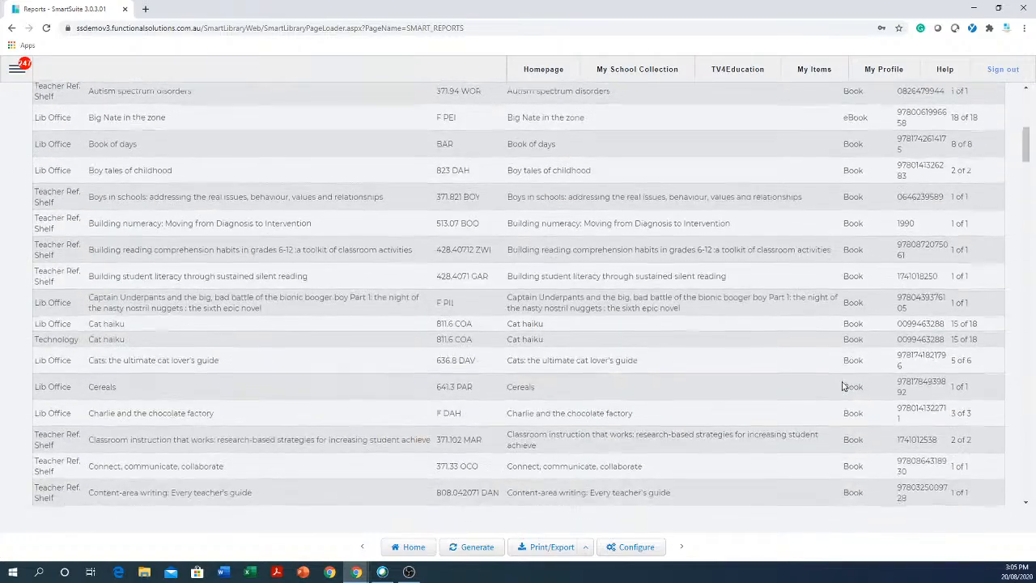
scroll(845, 381, "up", 5)
scroll(844, 381, "up", 3)
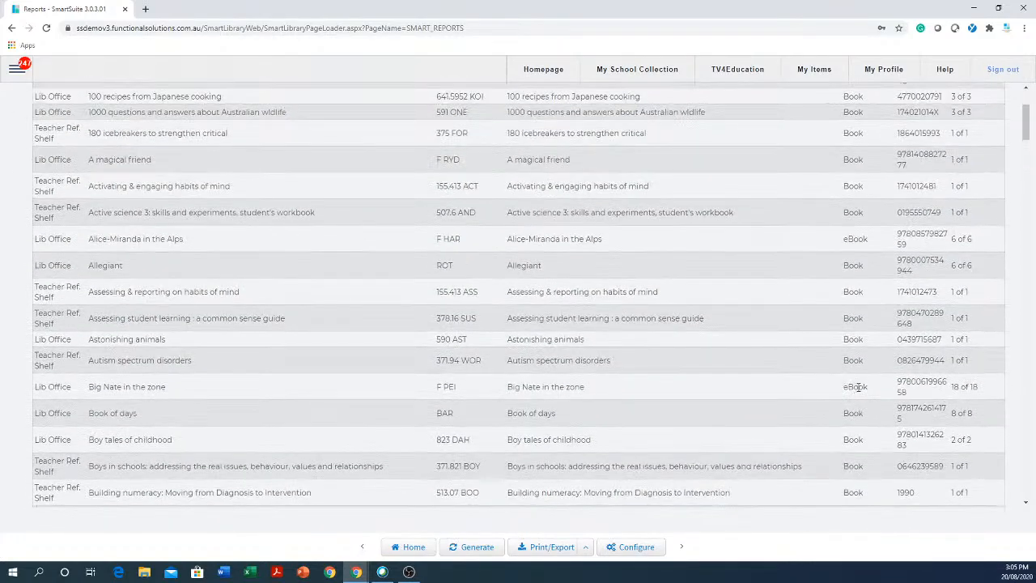
scroll(835, 345, "up", 2)
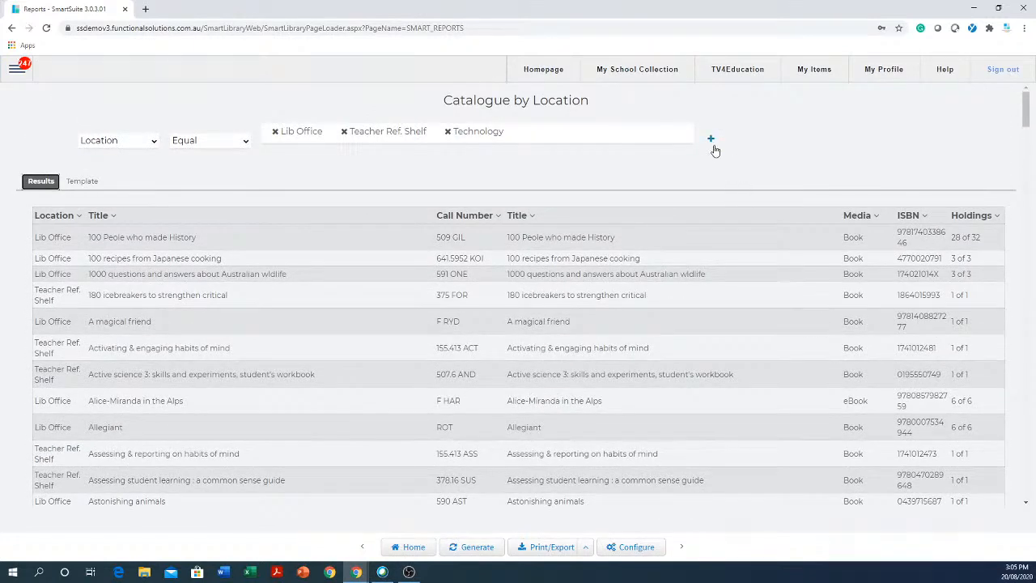
- Add a Media equals eBook condition and regenerate the report, leaving two results
left_click(711, 141)
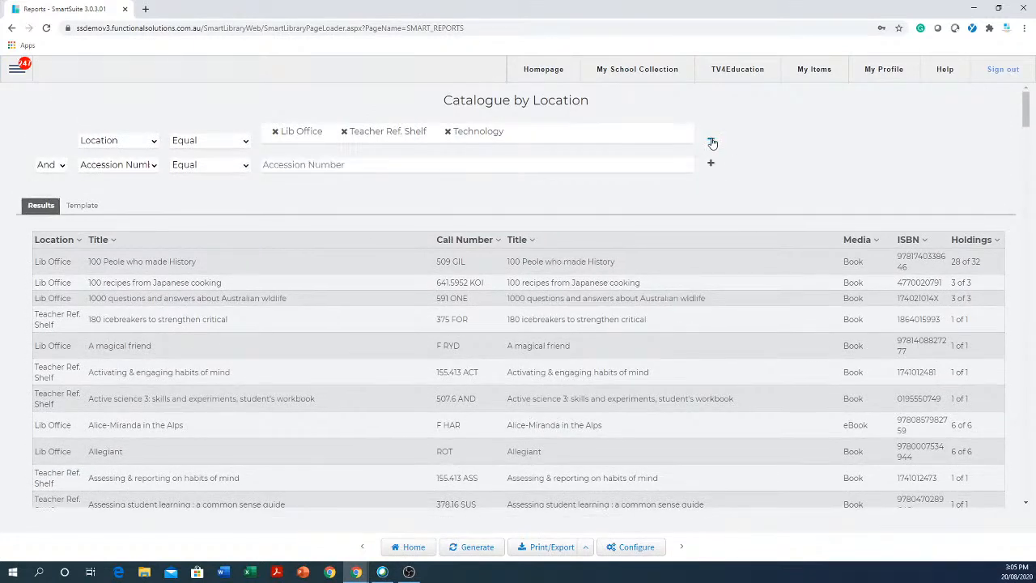
left_click(152, 167)
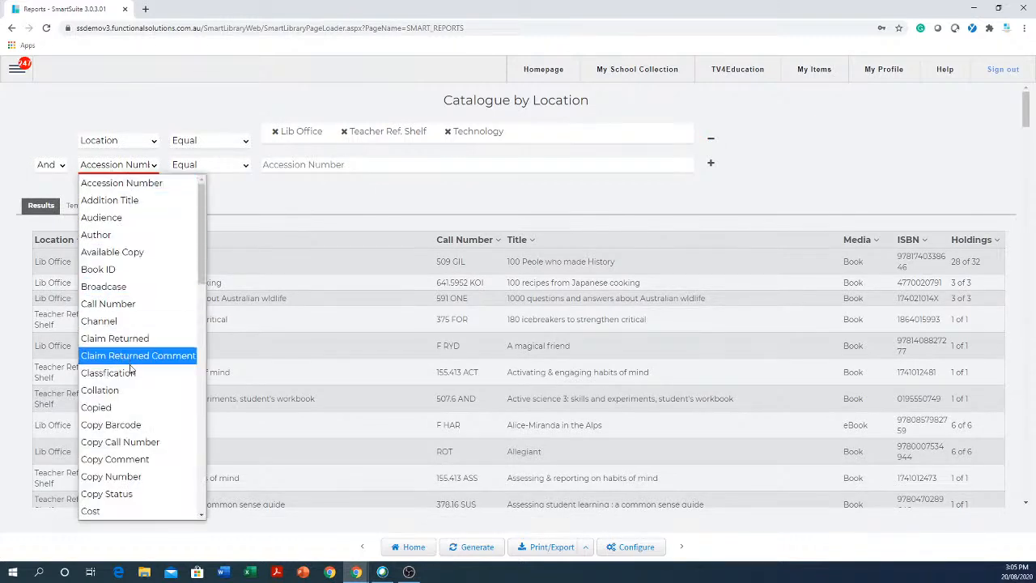
scroll(144, 395, "down", 6)
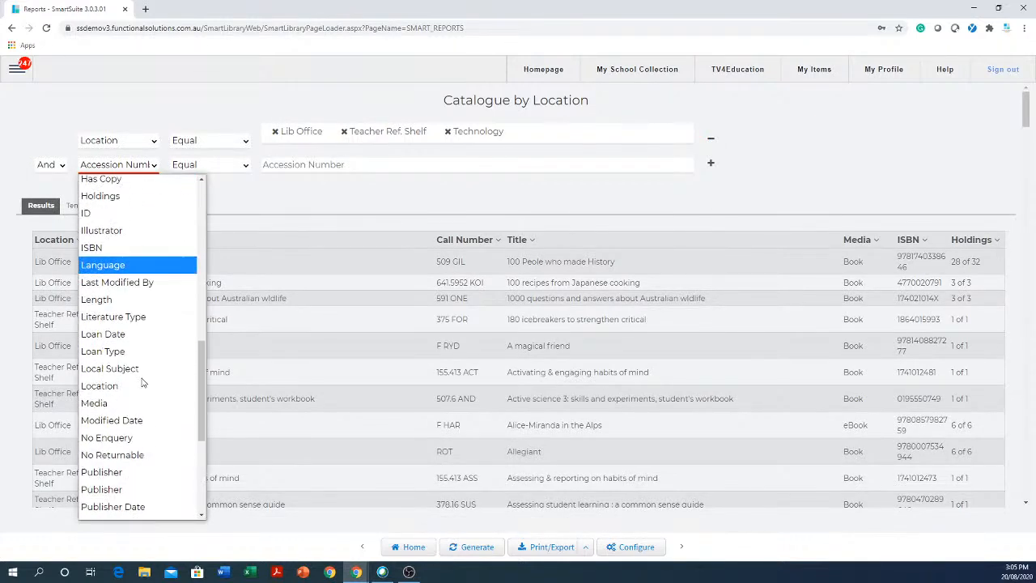
left_click(112, 405)
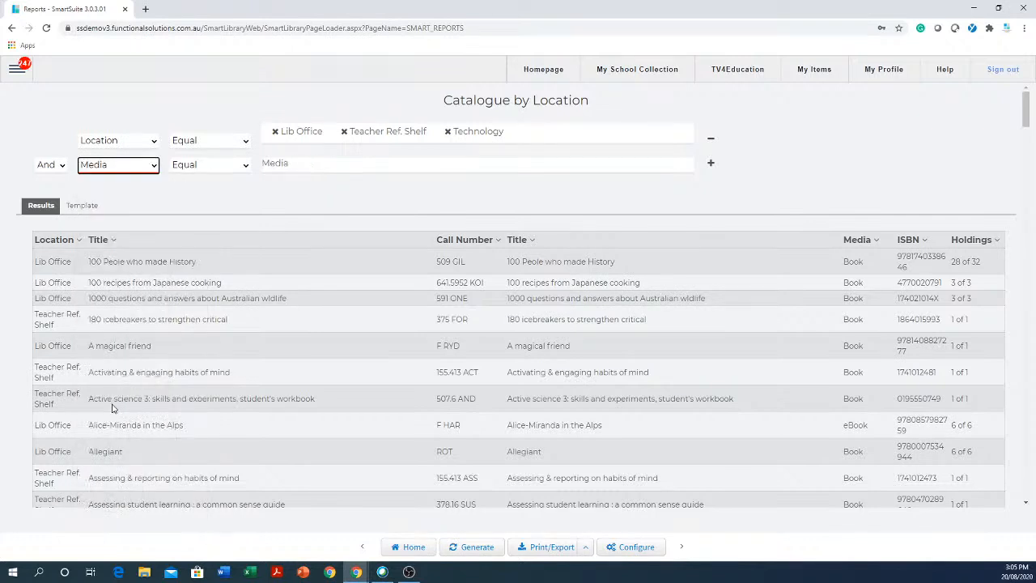
left_click(282, 166)
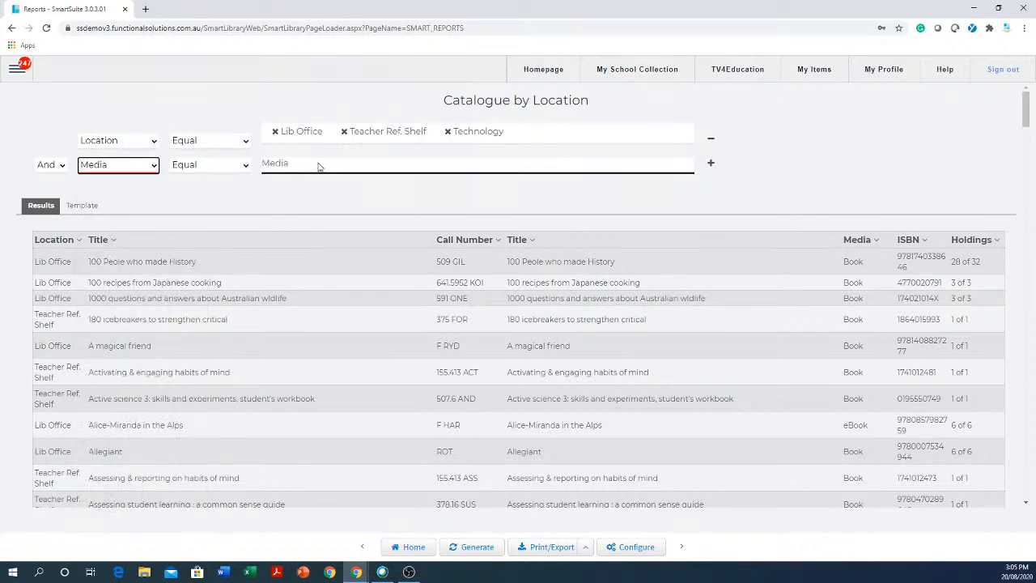
left_click(319, 166)
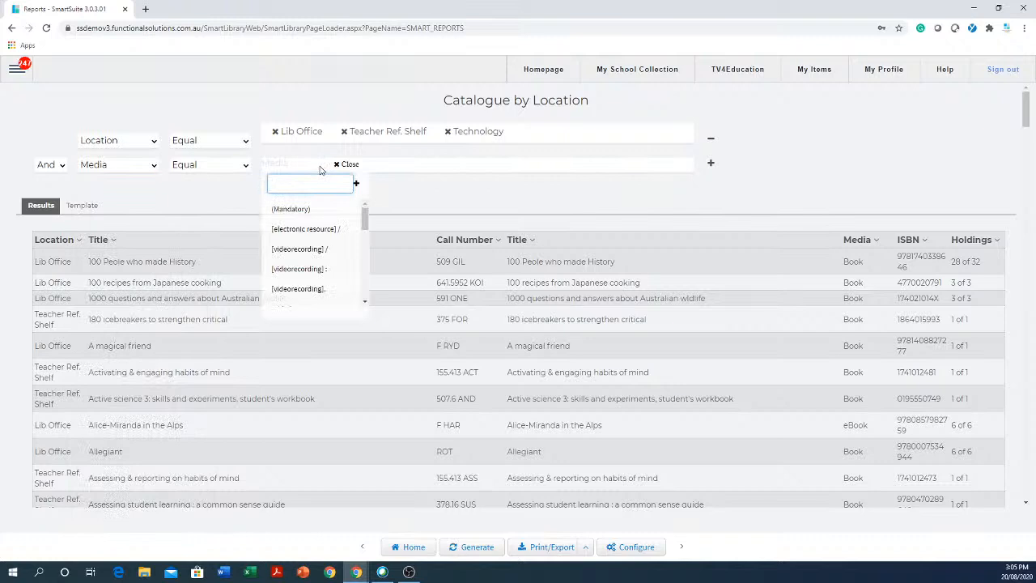
type("e")
left_click(290, 212)
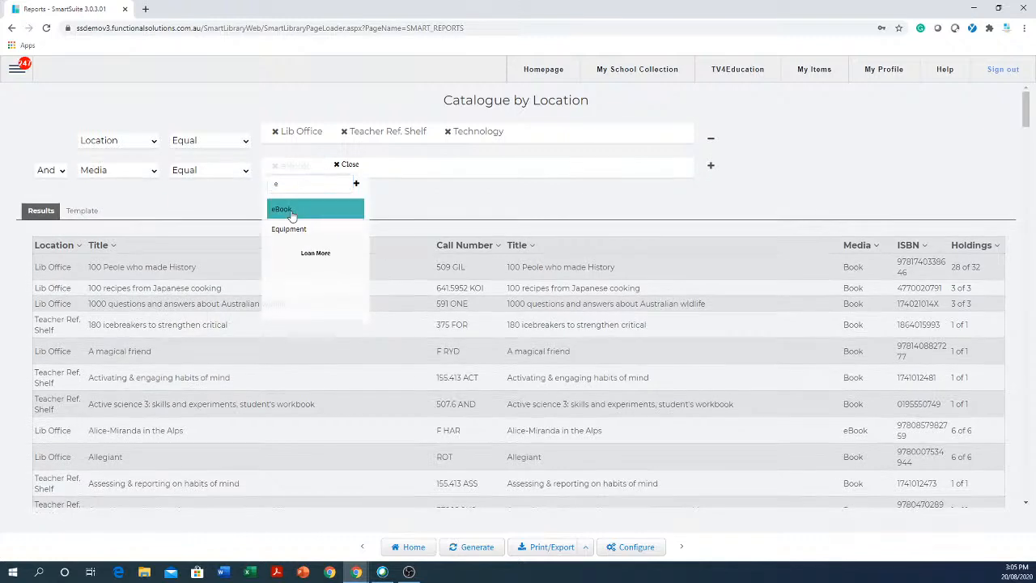
left_click(511, 204)
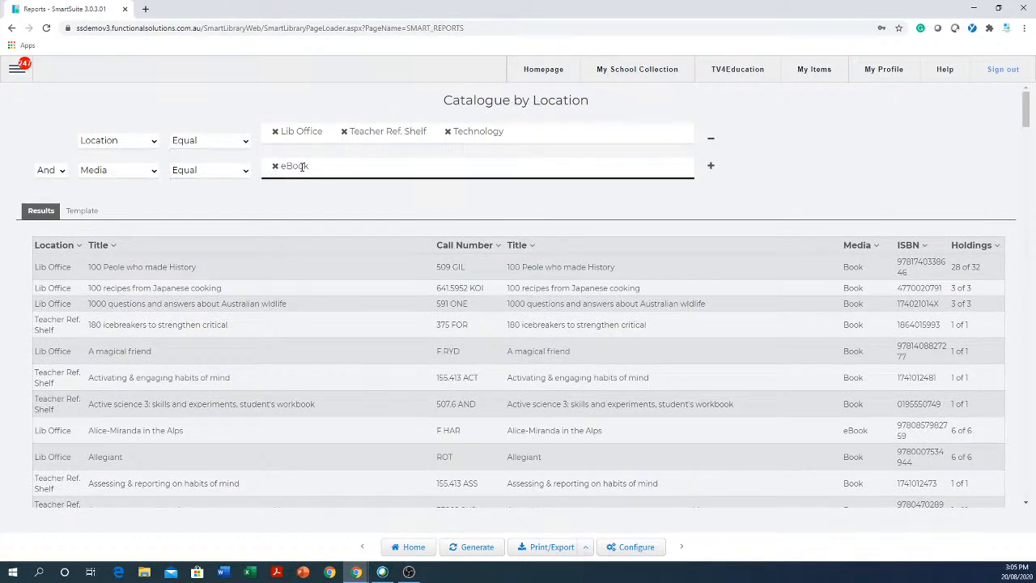
left_click(477, 548)
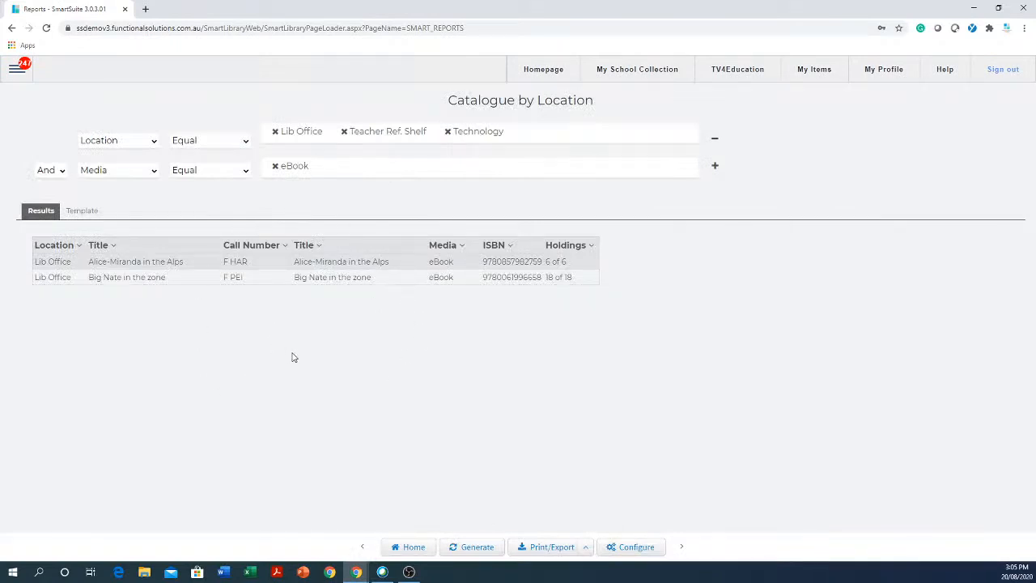
- Switch the Media condition to Not Equal eBook and regenerate the report
left_click(245, 171)
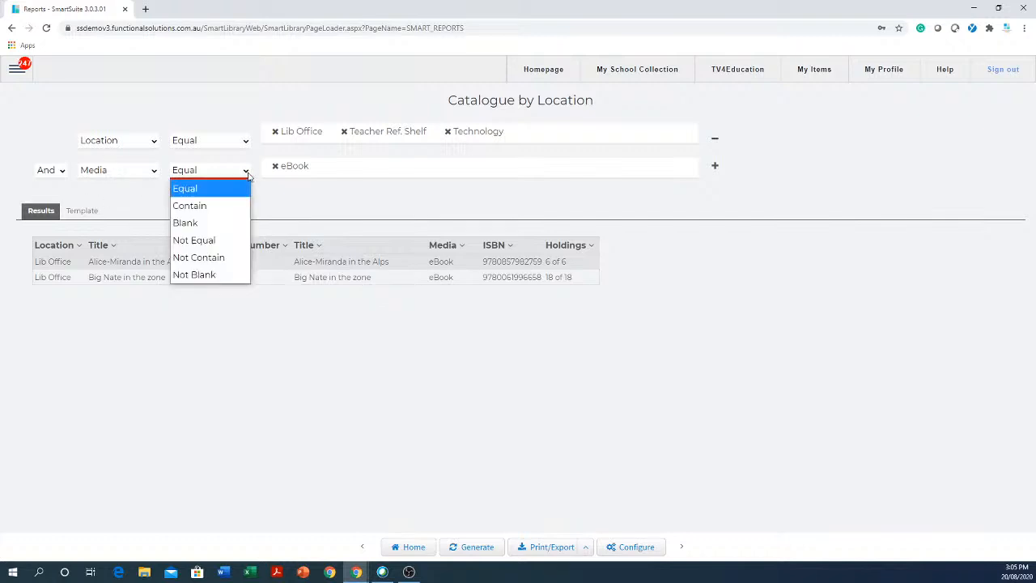
left_click(201, 241)
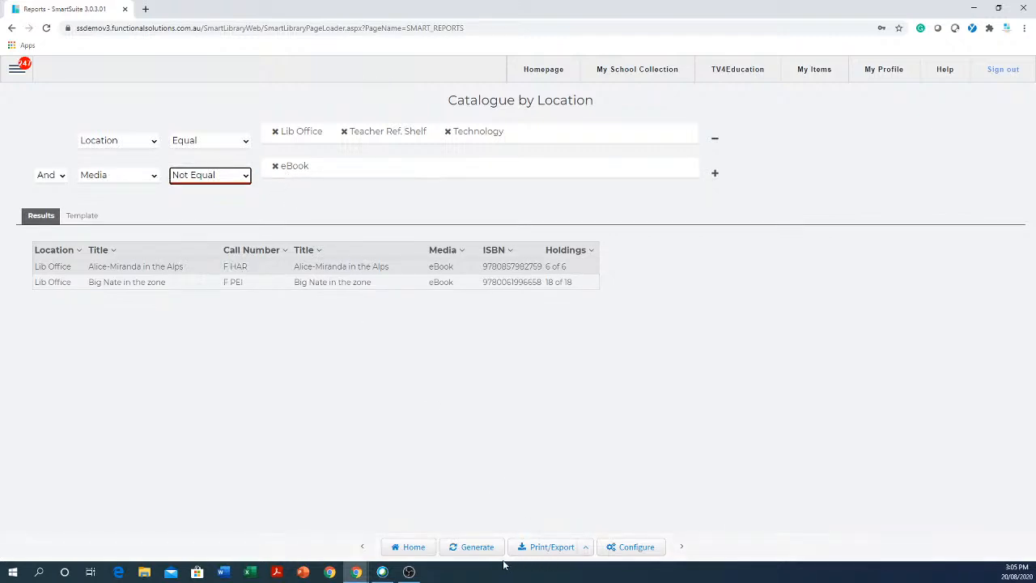
left_click(475, 550)
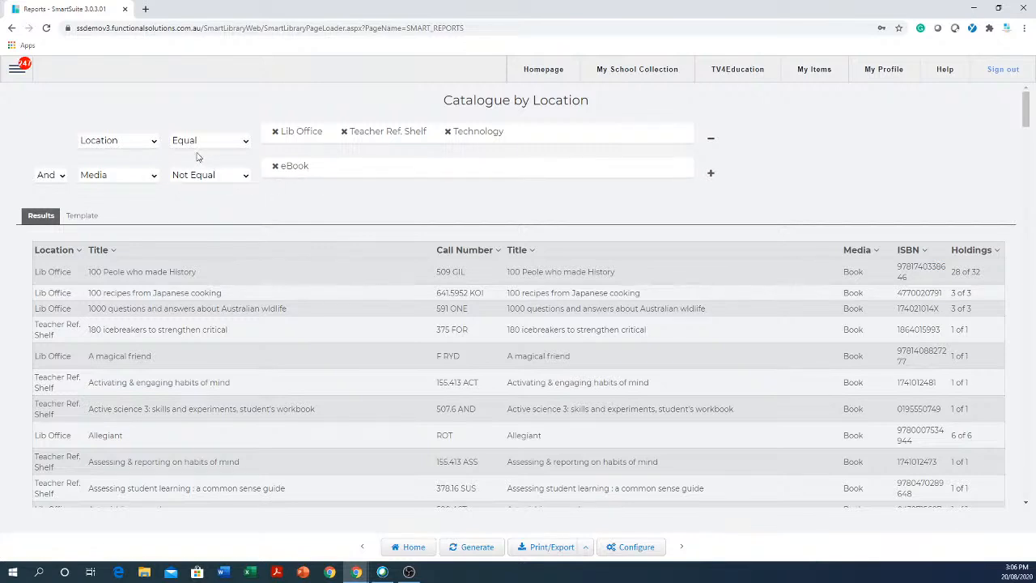
- Add a third condition, Call Number Start With 50, and regenerate the report
left_click(710, 176)
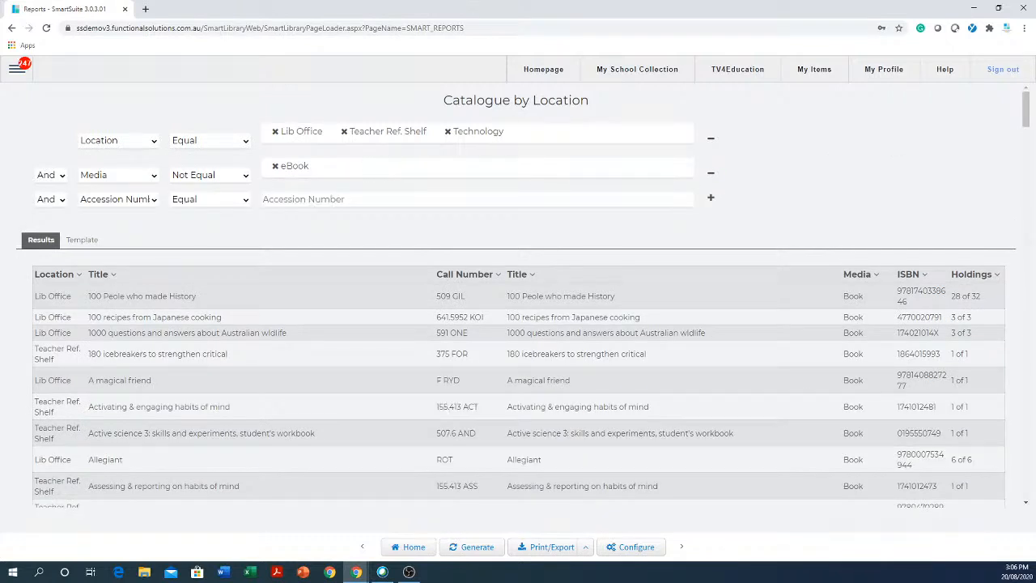
left_click(154, 200)
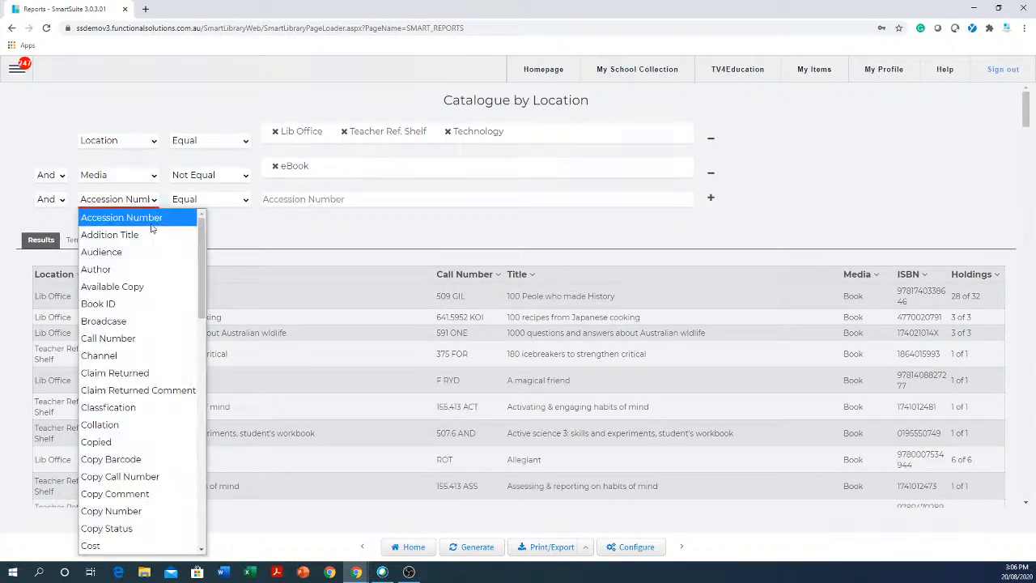
left_click(109, 338)
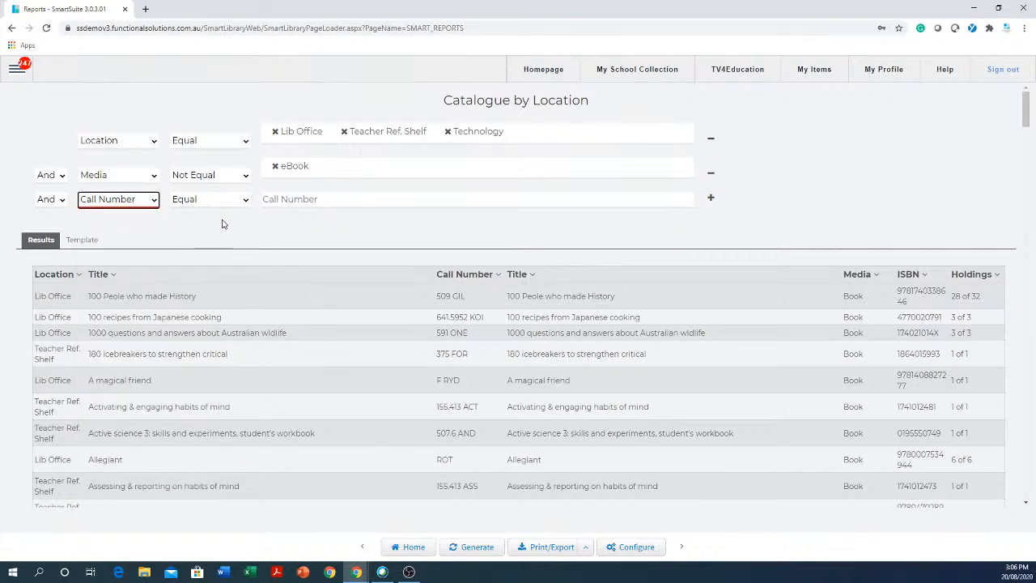
left_click(244, 200)
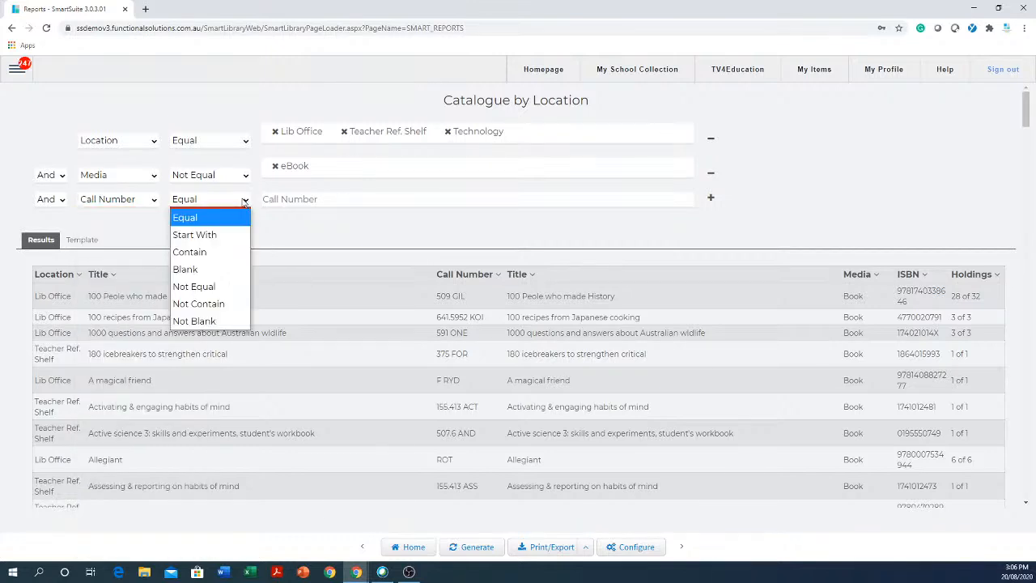
left_click(213, 235)
left_click(307, 200)
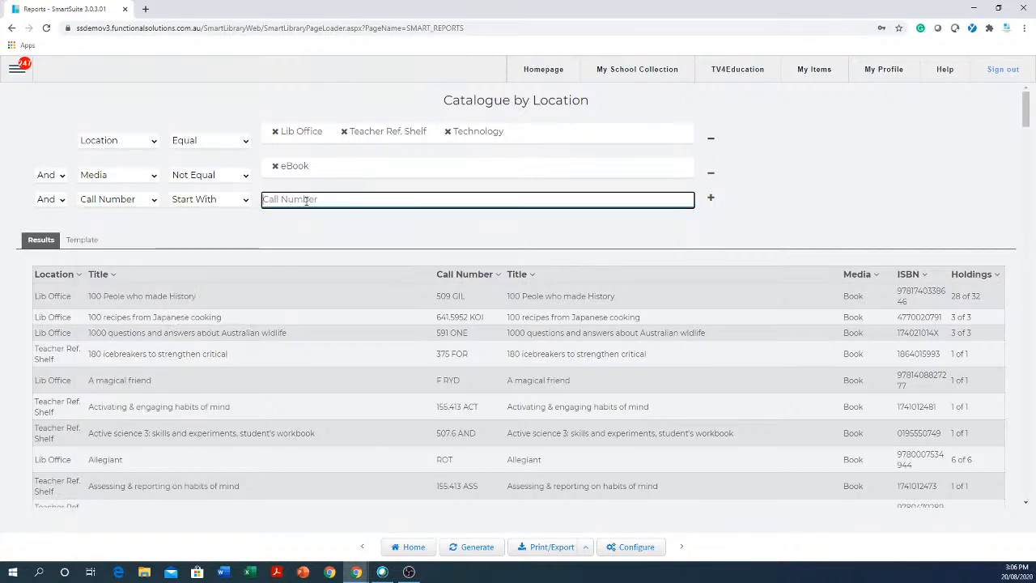
type("50")
left_click(476, 549)
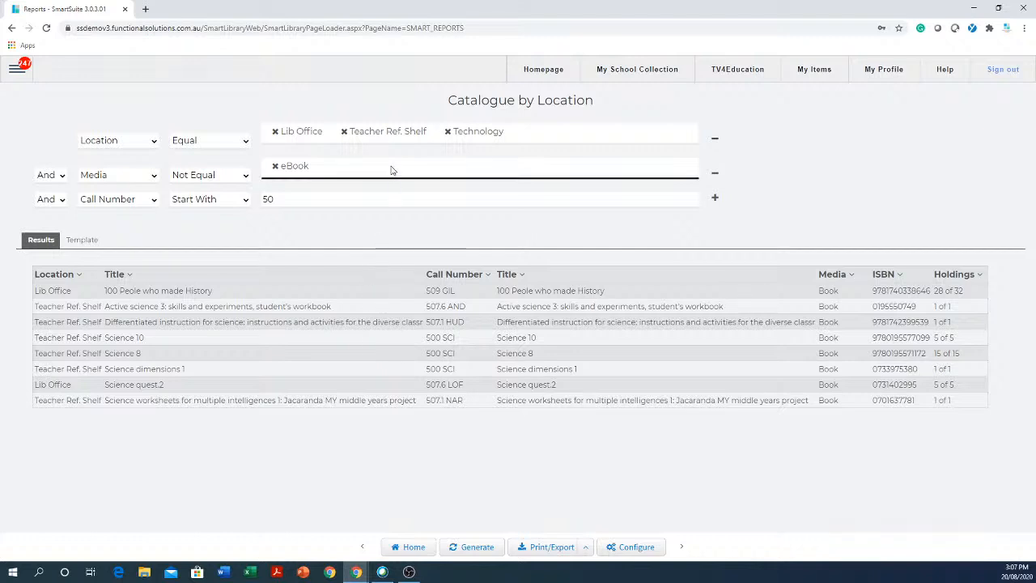
- Rename the report to the user's name plus 'eboox and 500 call report', save, and go Home
left_click(636, 548)
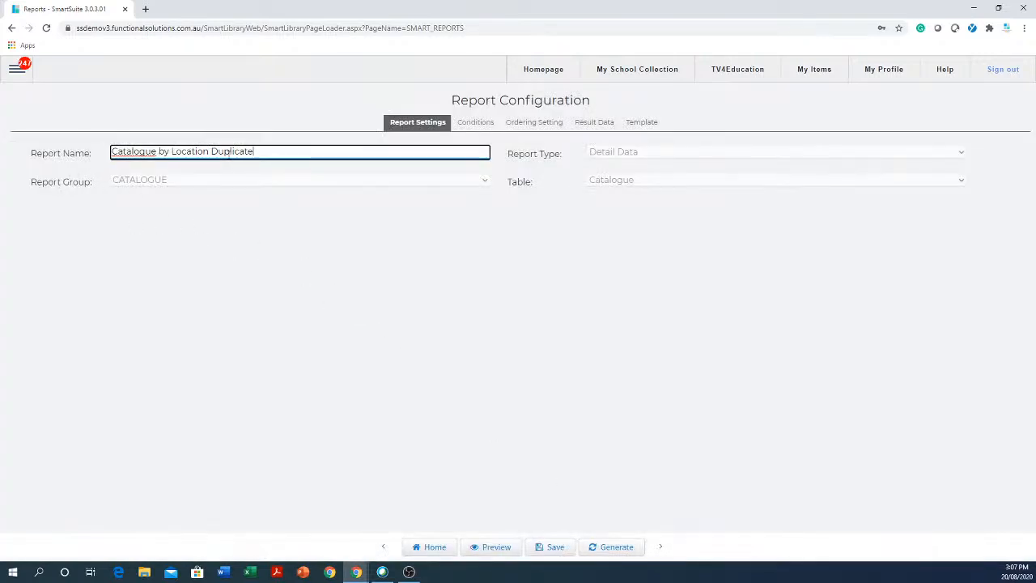
left_click_drag(262, 152, 105, 151)
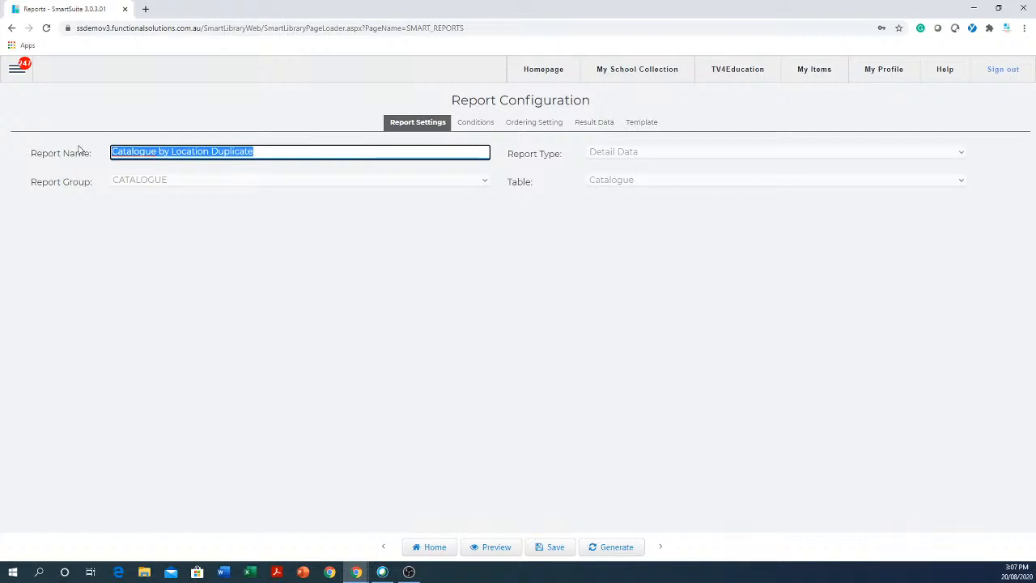
type("Mikes")
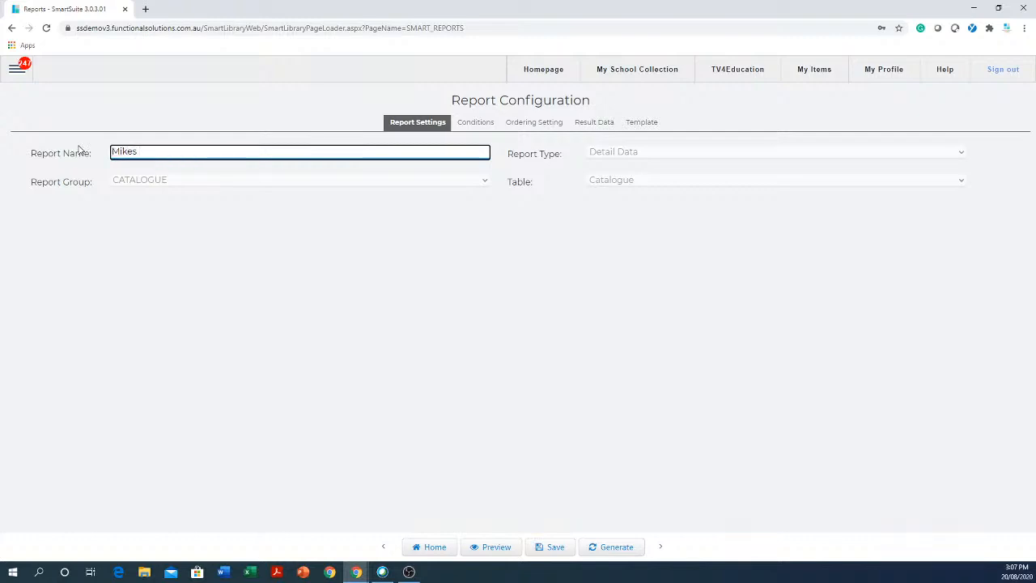
type(" eboox and 500 call report")
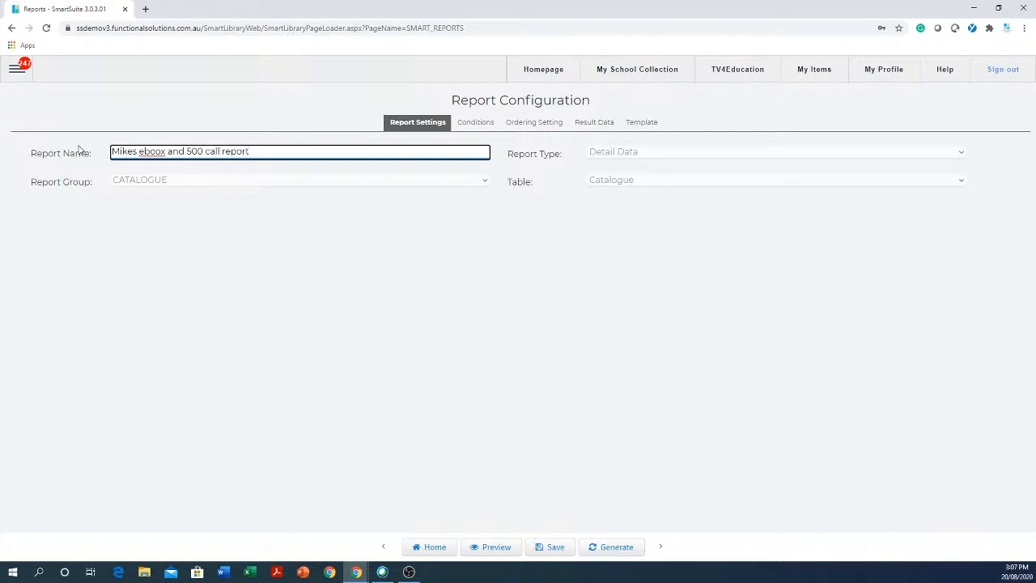
left_click(555, 550)
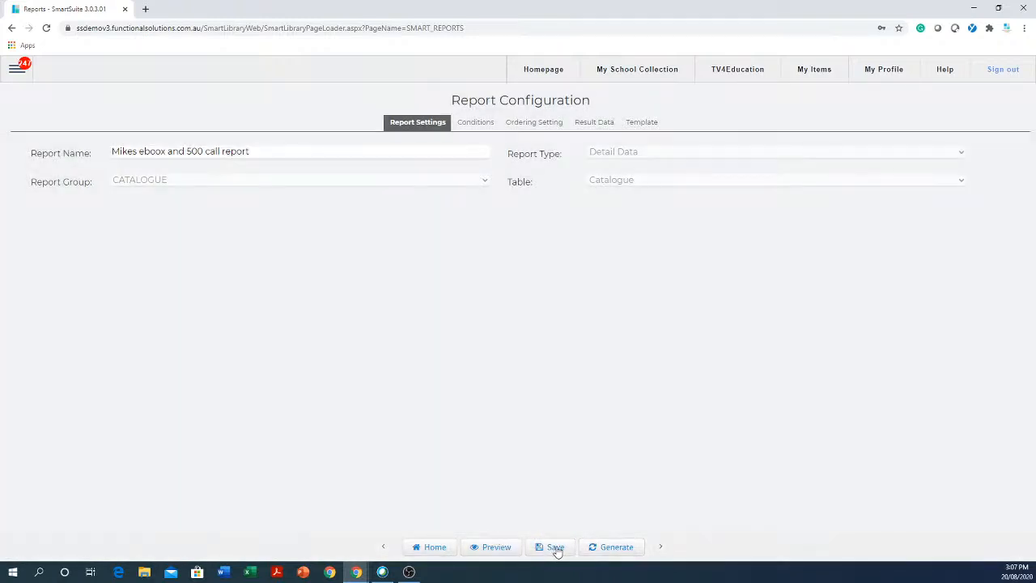
left_click(429, 549)
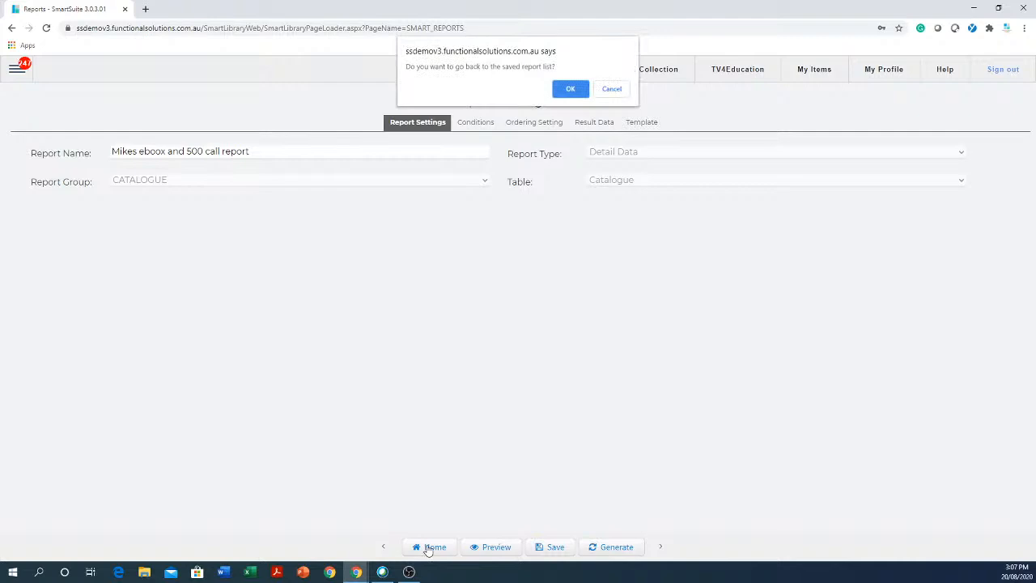
- Return to the report list and open 'eboox and 500 call report' from my catalogue reports
left_click(571, 89)
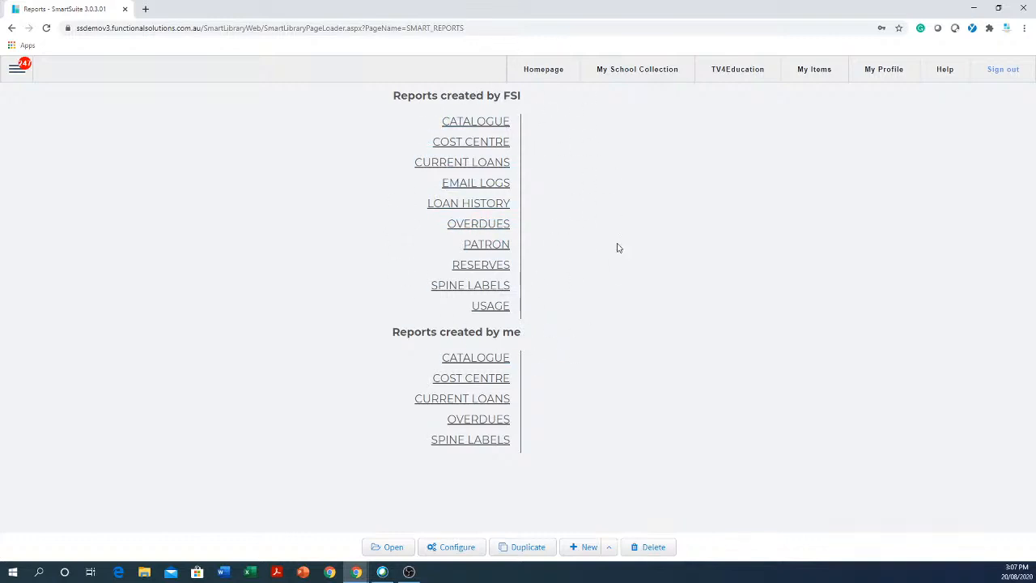
left_click(477, 122)
scroll(481, 127, "down", 4)
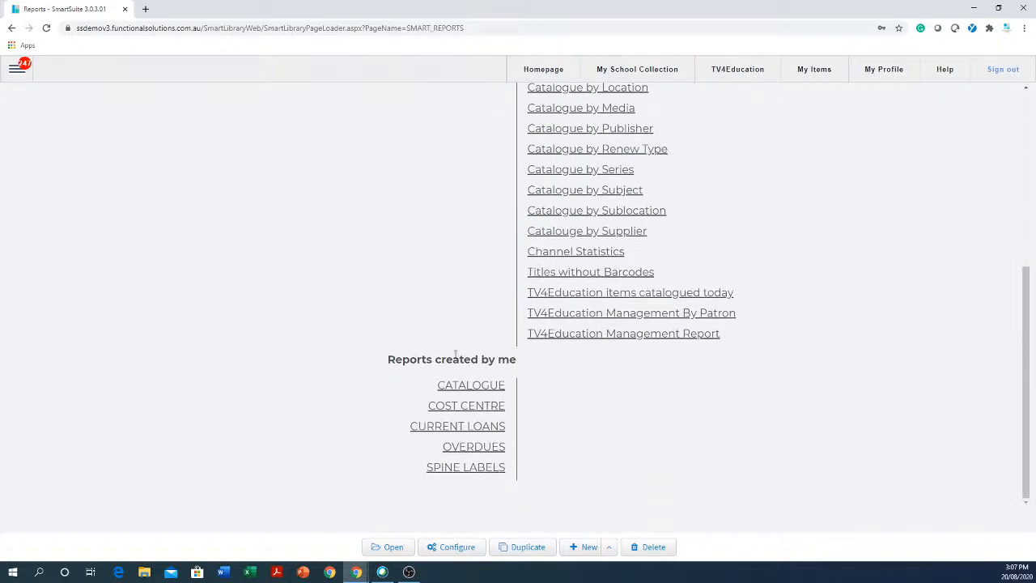
left_click(481, 388)
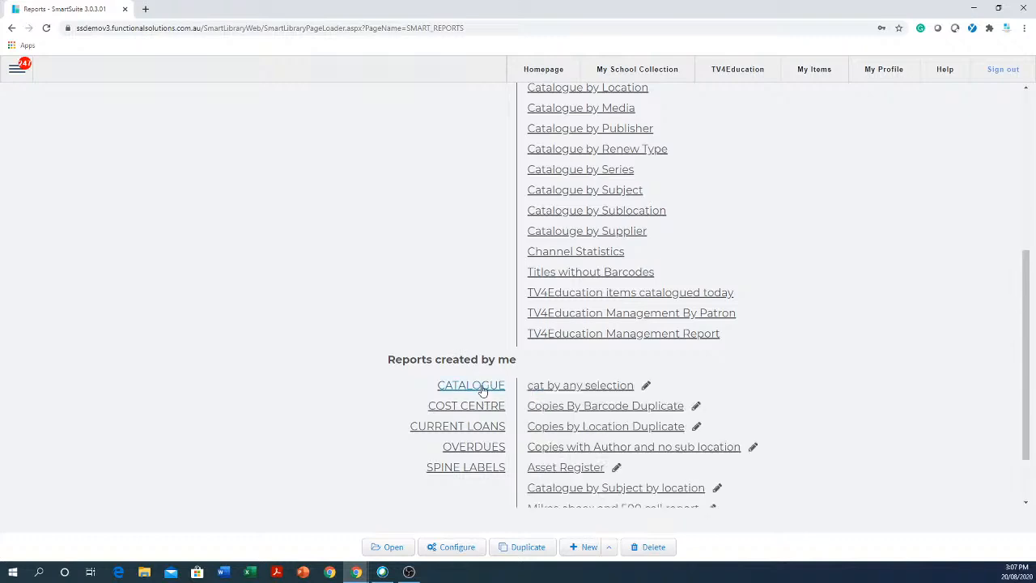
scroll(664, 409, "down", 1)
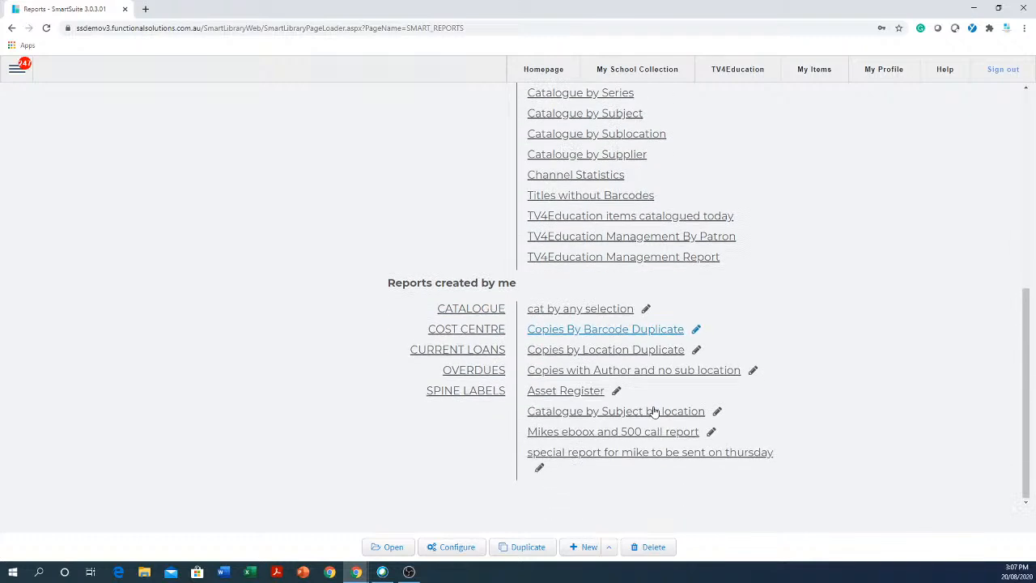
left_click(624, 435)
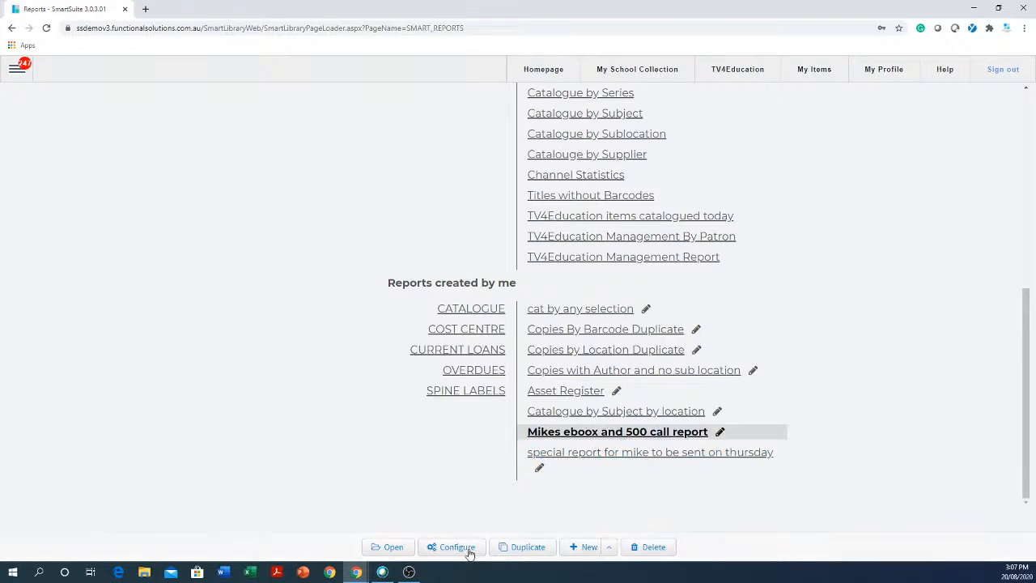
left_click(392, 547)
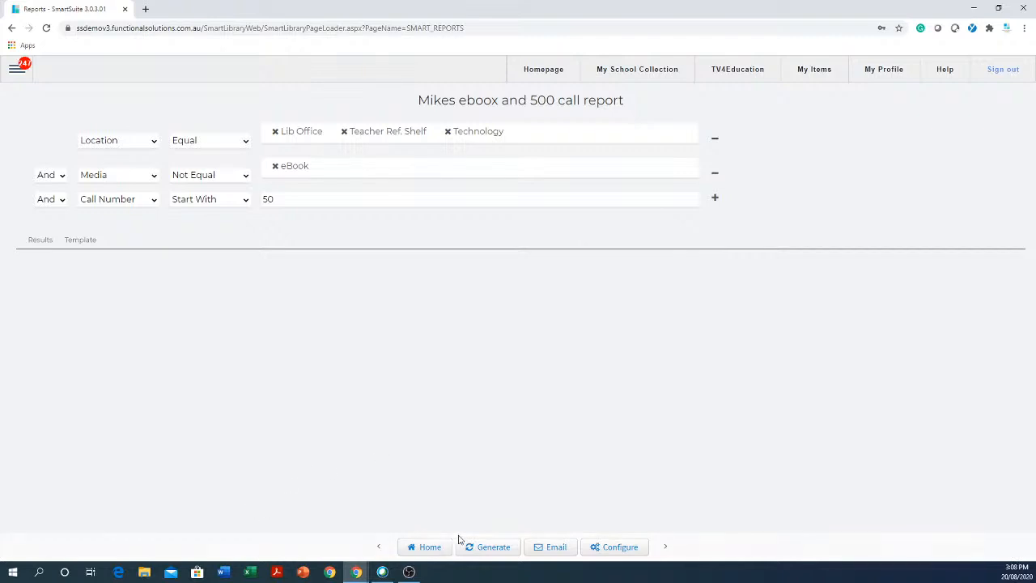
- Generate the report, then remove the eBook, Lib Office, Teacher Ref. Shelf, Technology and 50 values
left_click(486, 549)
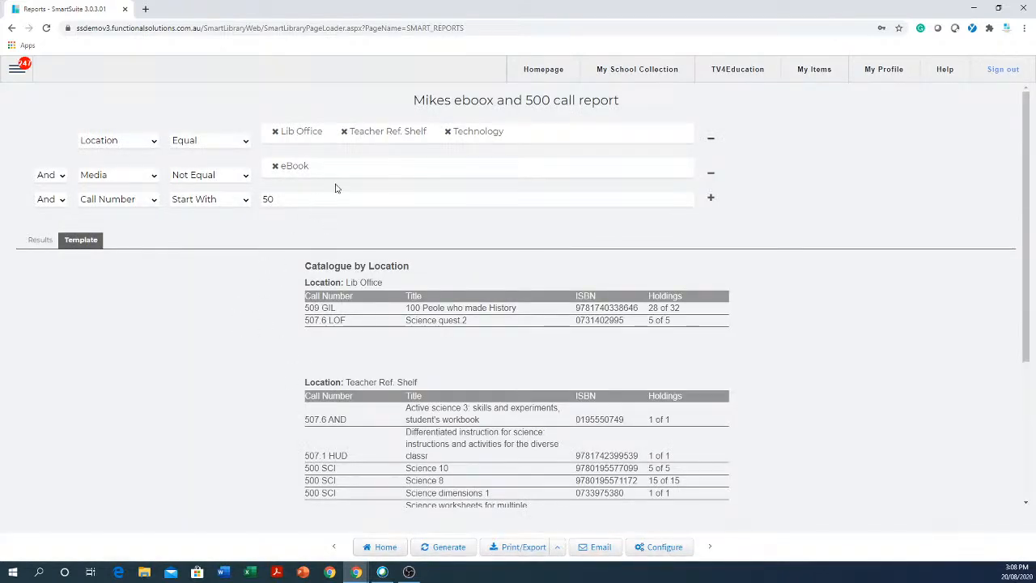
left_click(275, 167)
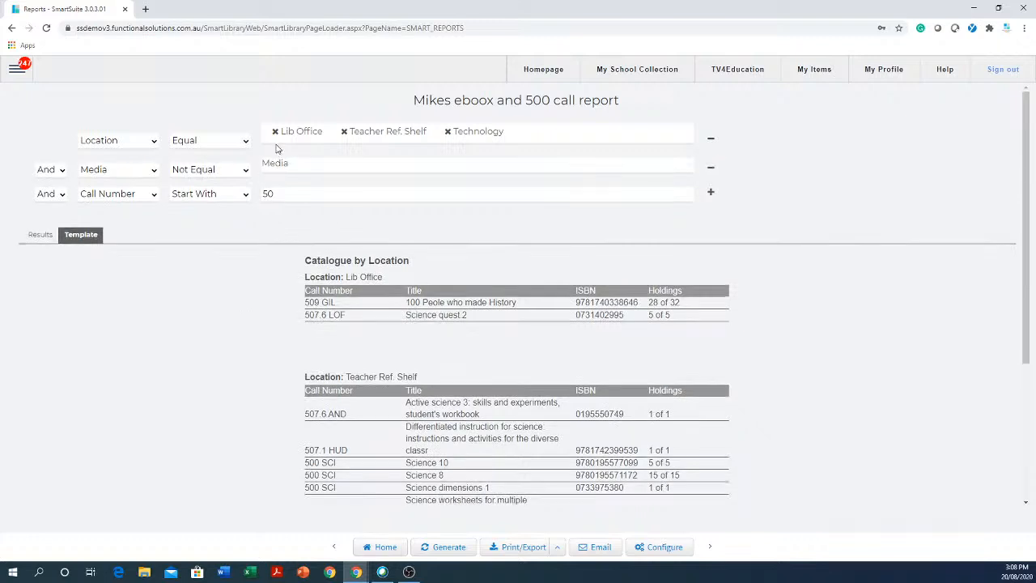
left_click(275, 132)
left_click(276, 132)
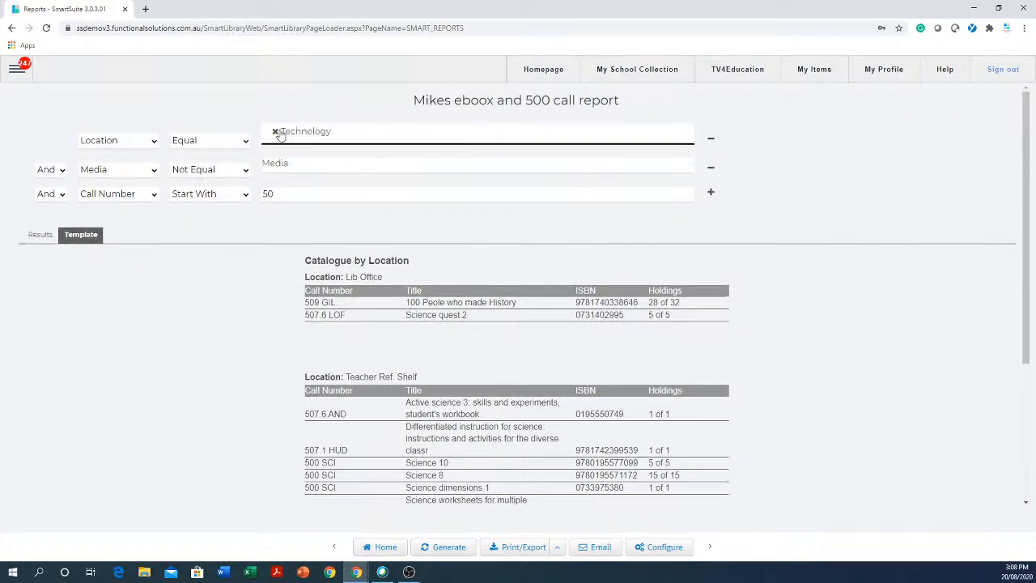
left_click(276, 132)
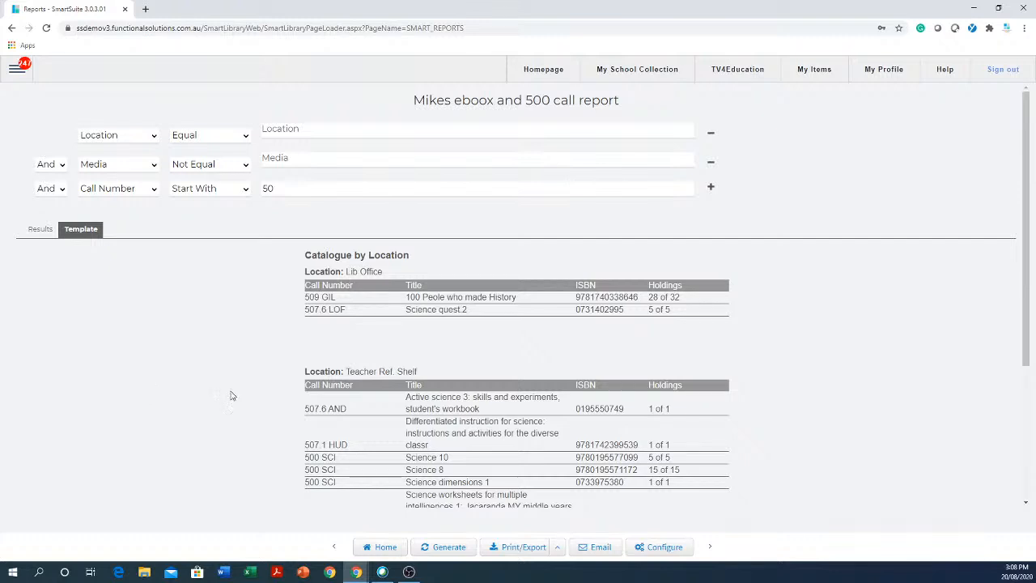
left_click(391, 186)
key("BackSpace")
key("BackSpace")
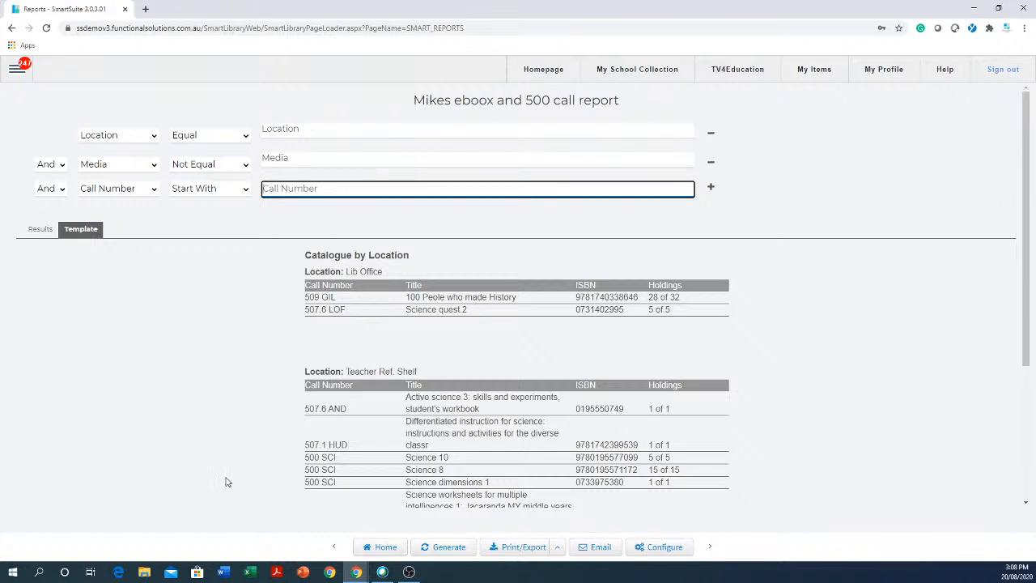
scroll(255, 401, "down", 3)
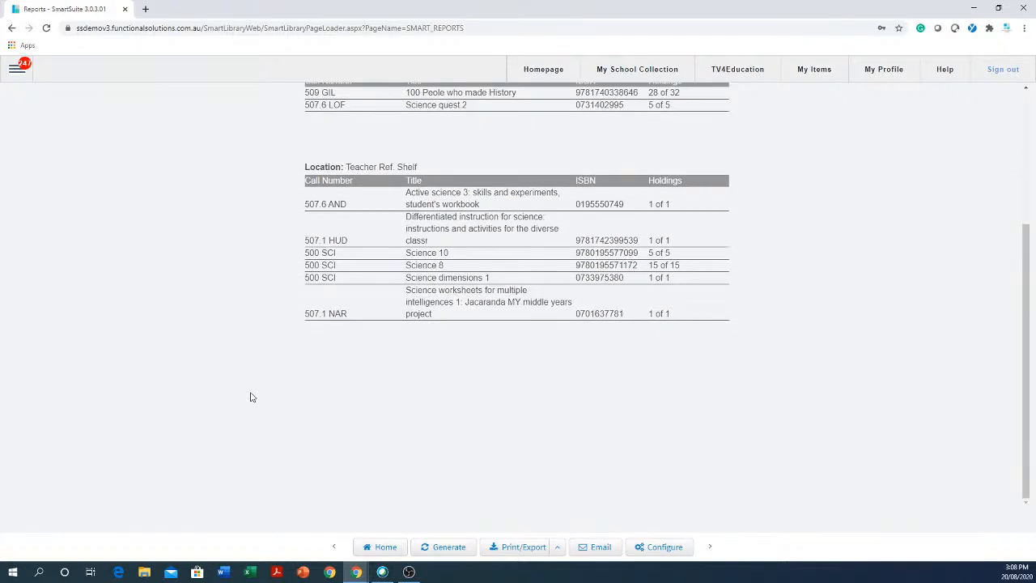
- Return to the saved report list and open the FSI Catalogue by Media report
left_click(386, 551)
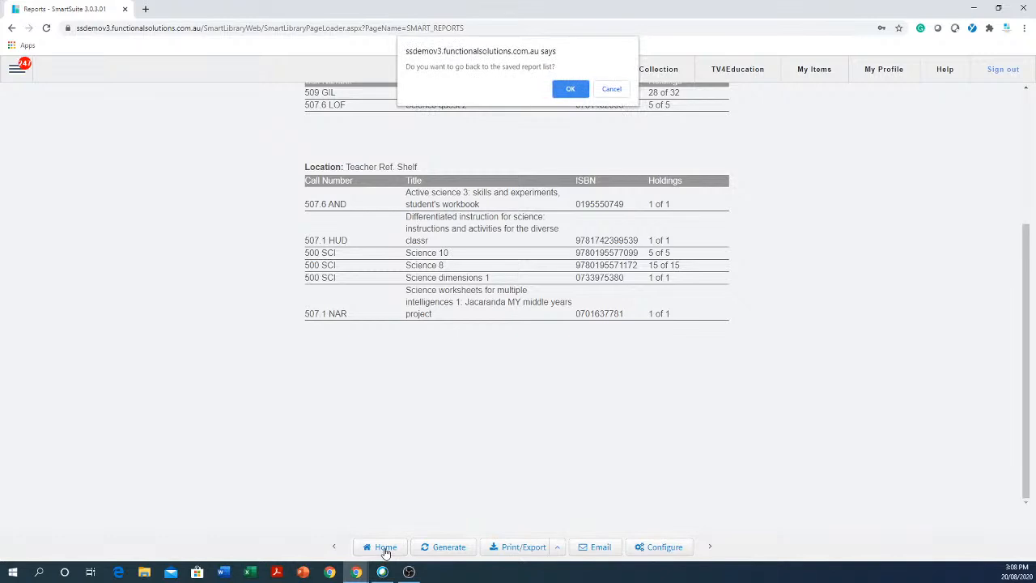
left_click(571, 89)
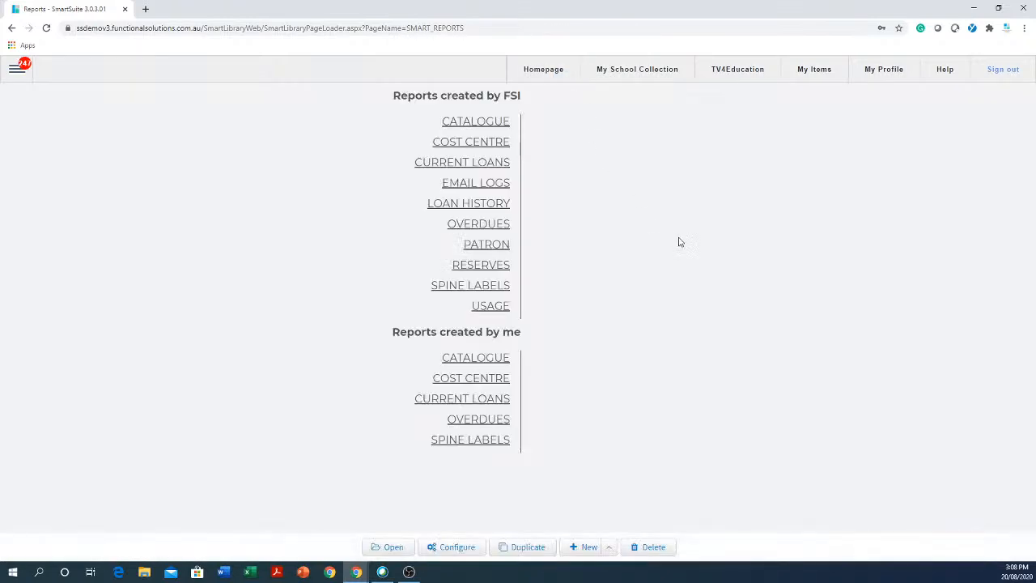
left_click(482, 123)
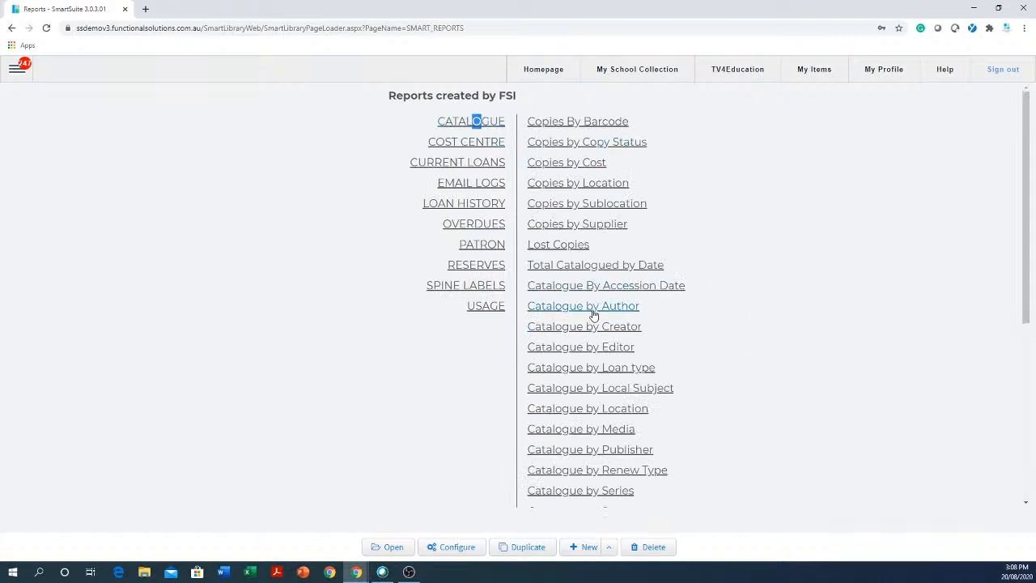
left_click(614, 430)
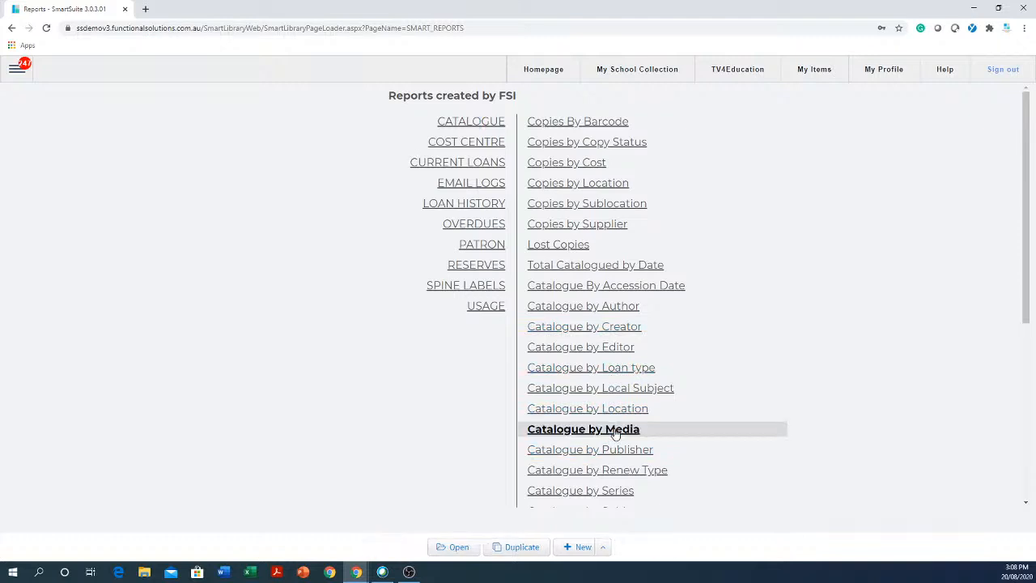
left_click(458, 548)
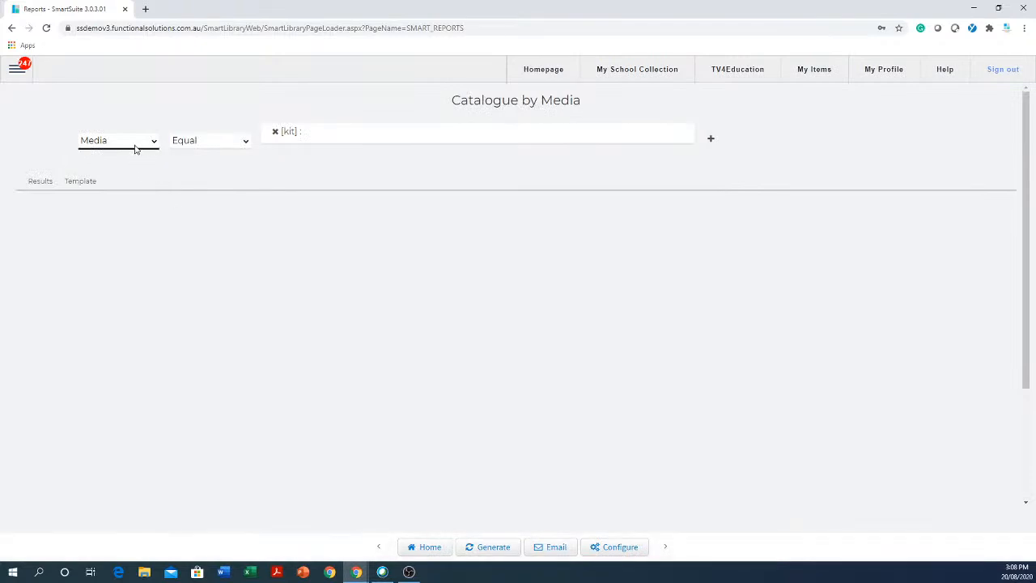
- Replace the kit value in the Media Equal condition with Book
left_click(276, 132)
left_click(370, 136)
scroll(347, 212, "down", 3)
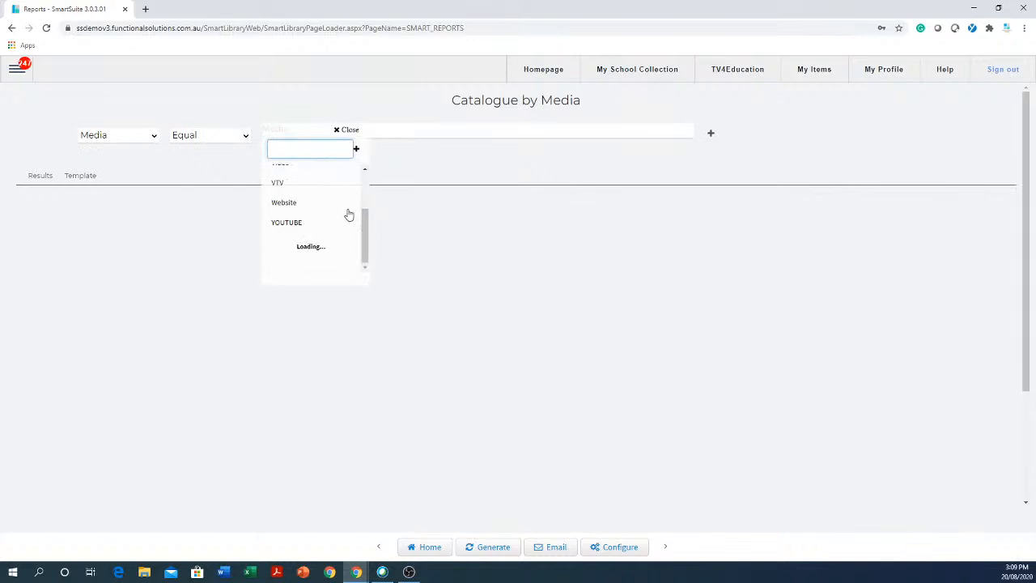
scroll(347, 212, "up", 3)
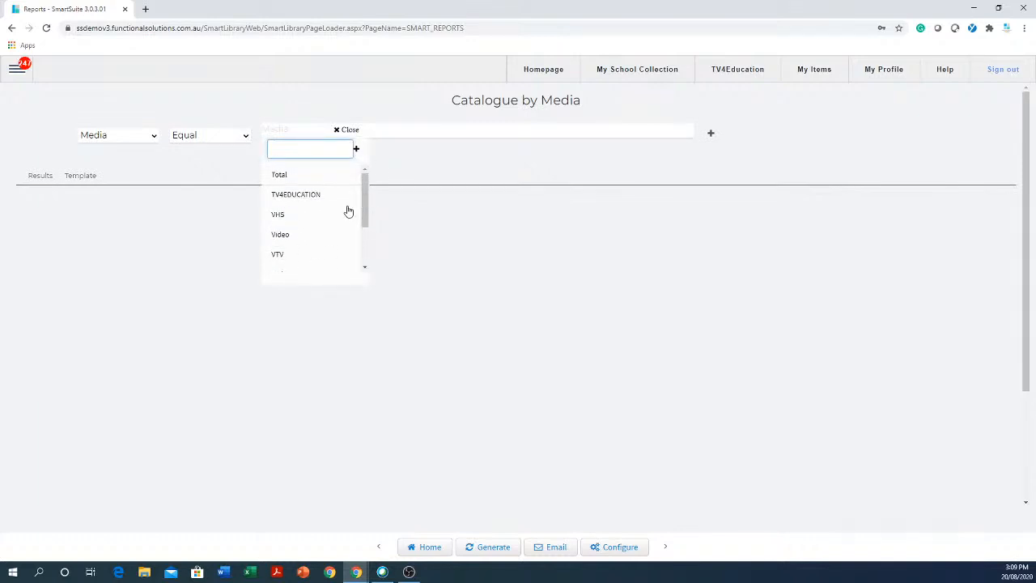
left_click(462, 279)
left_click(343, 136)
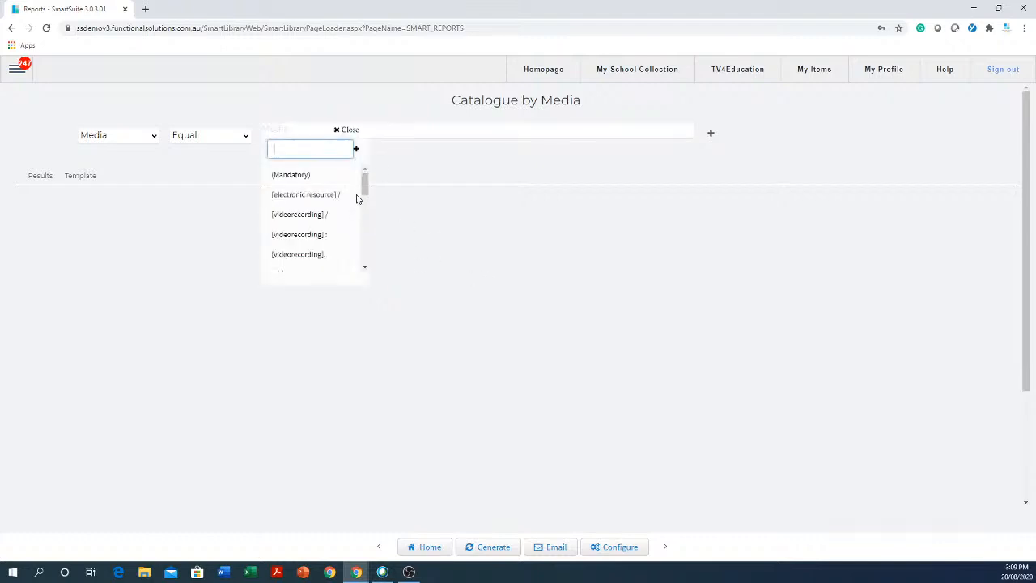
scroll(357, 202, "down", 2)
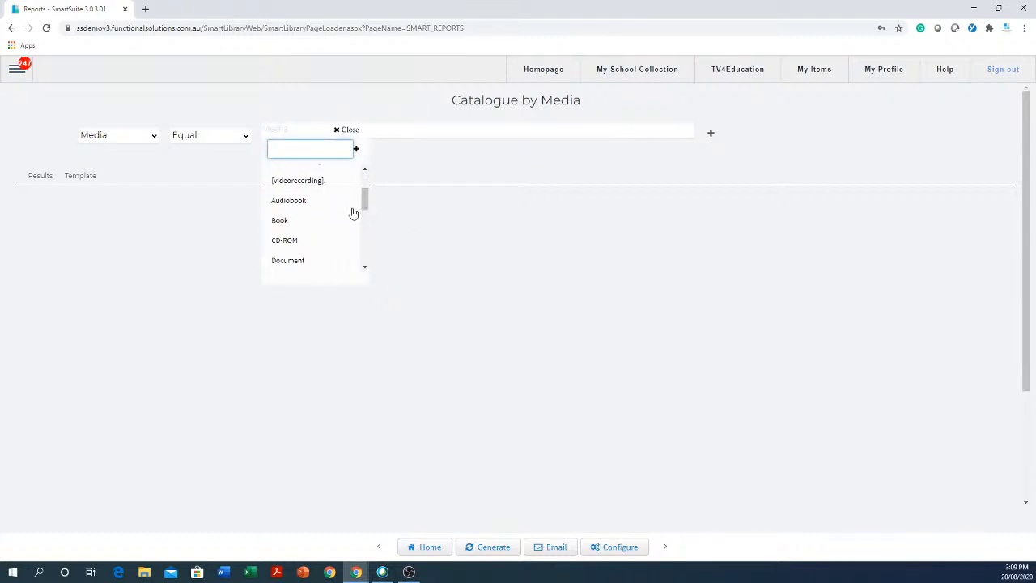
left_click(285, 225)
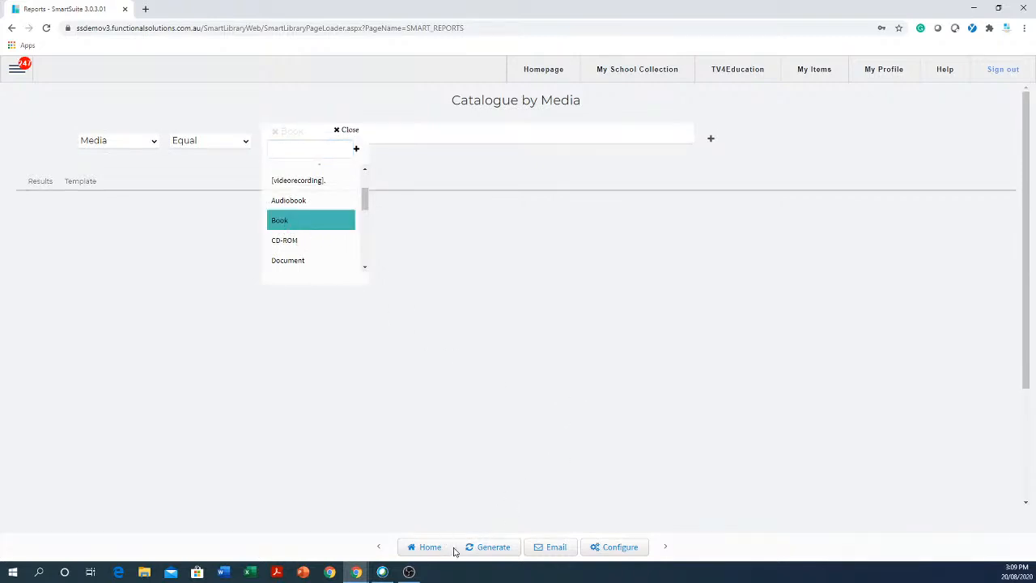
left_click(497, 447)
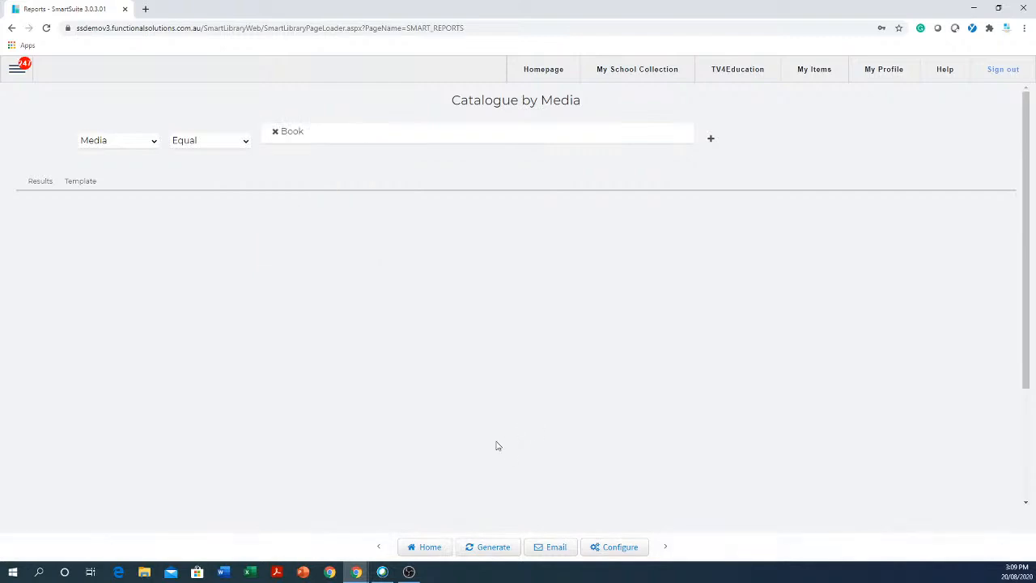
- Generate the Book-filtered Catalogue by Media report, then bring up the main menu
left_click(486, 548)
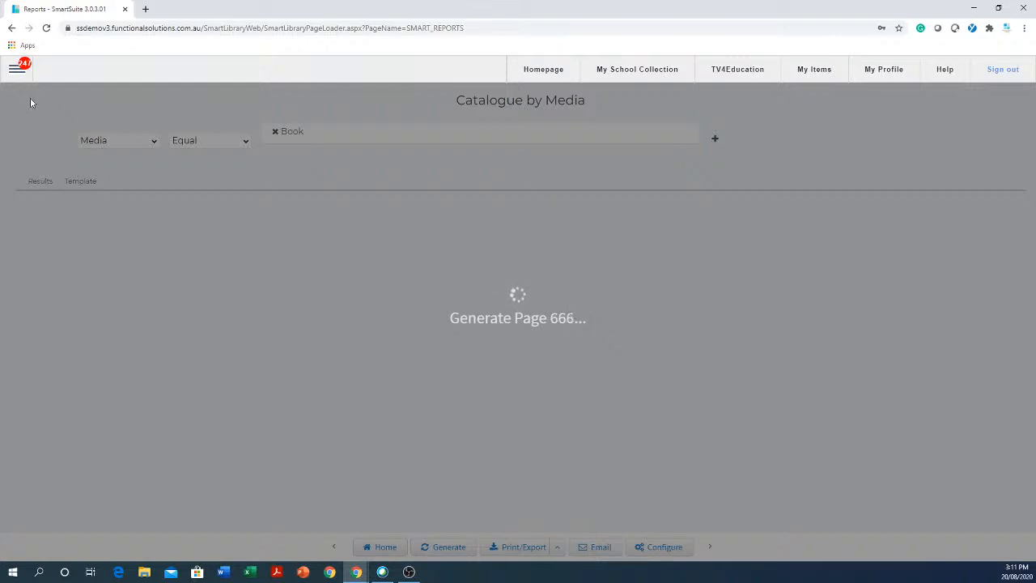
left_click(18, 71)
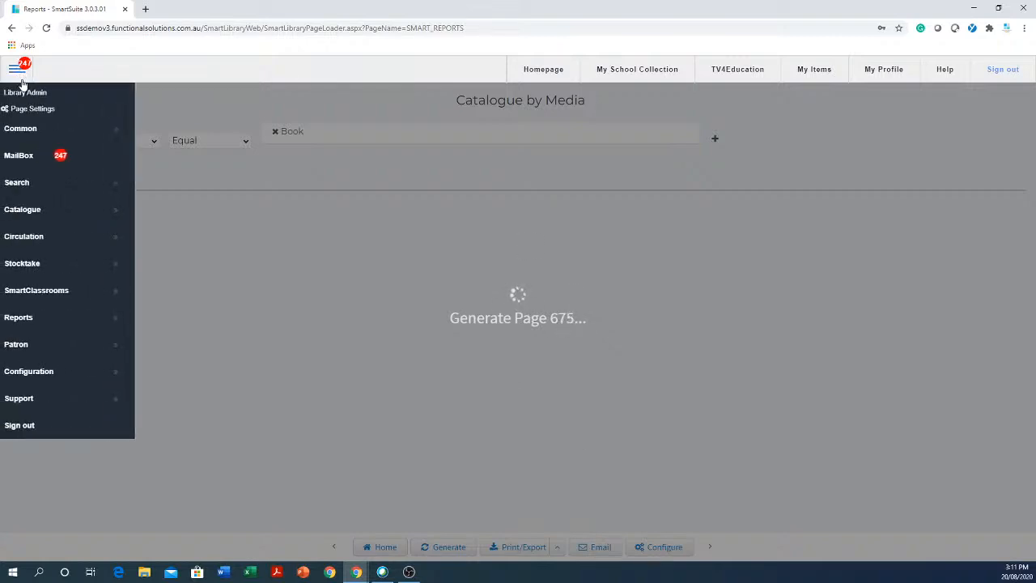
- Go back to the saved reports page and reopen the FSI Catalogue by Media report
left_click(41, 319)
left_click(162, 317)
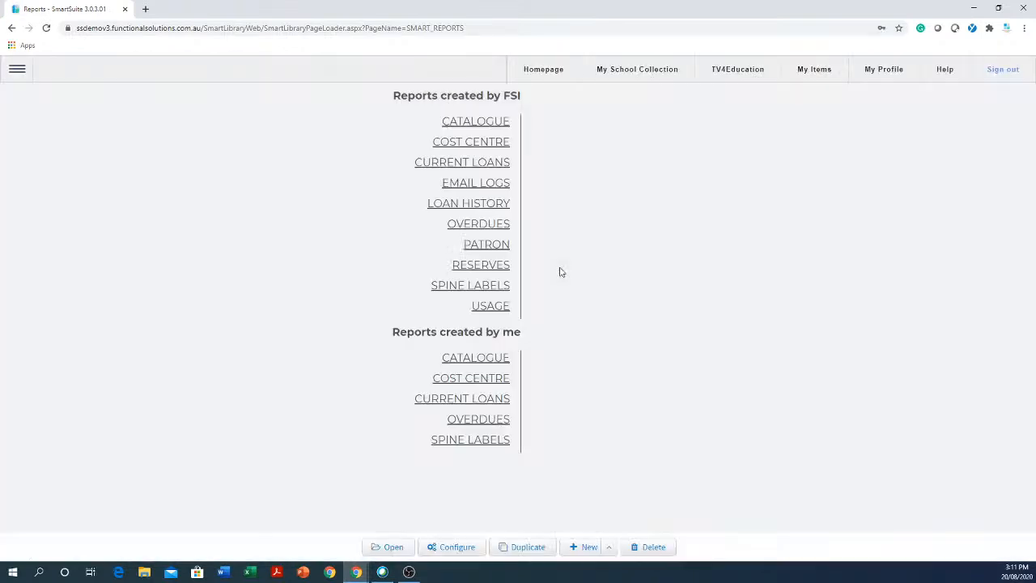
left_click(493, 128)
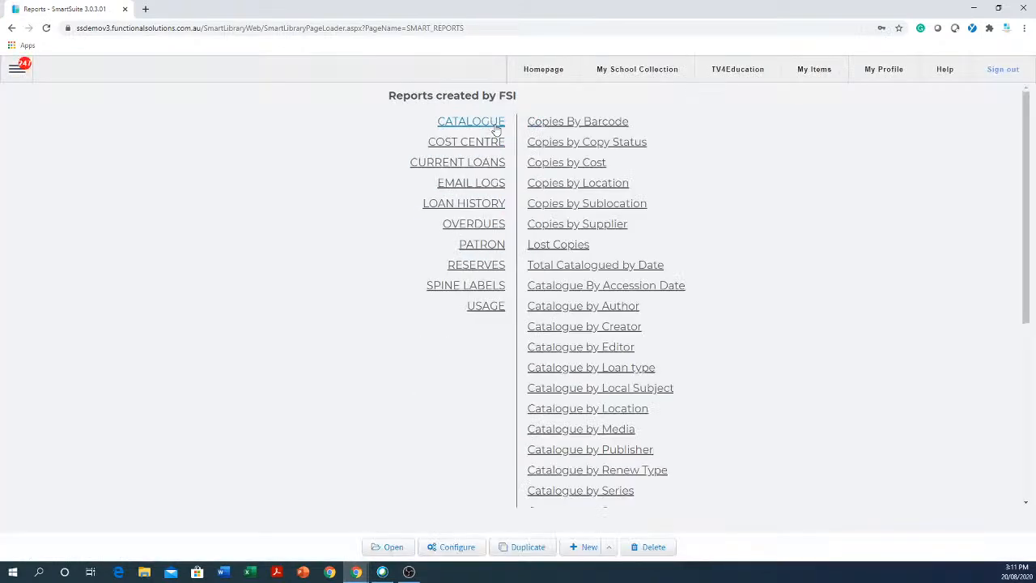
left_click(622, 434)
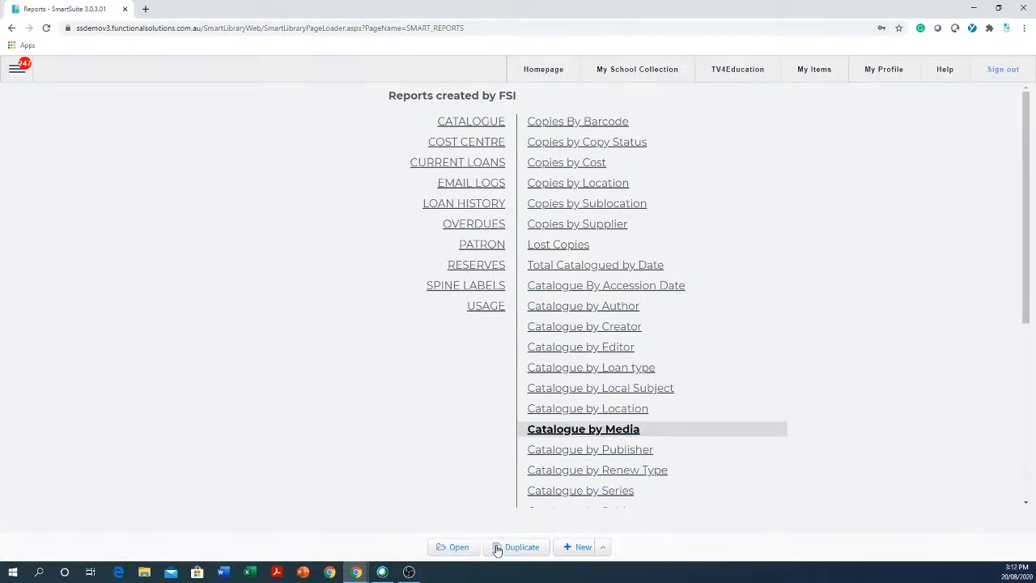
left_click(458, 551)
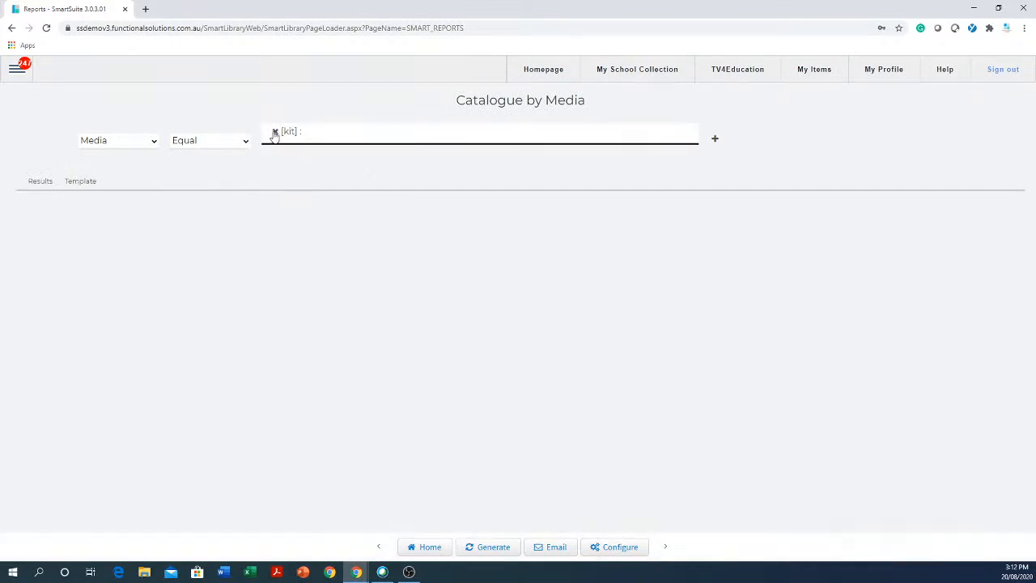
- Change the Media condition value from kit to Book
left_click(275, 132)
left_click(328, 132)
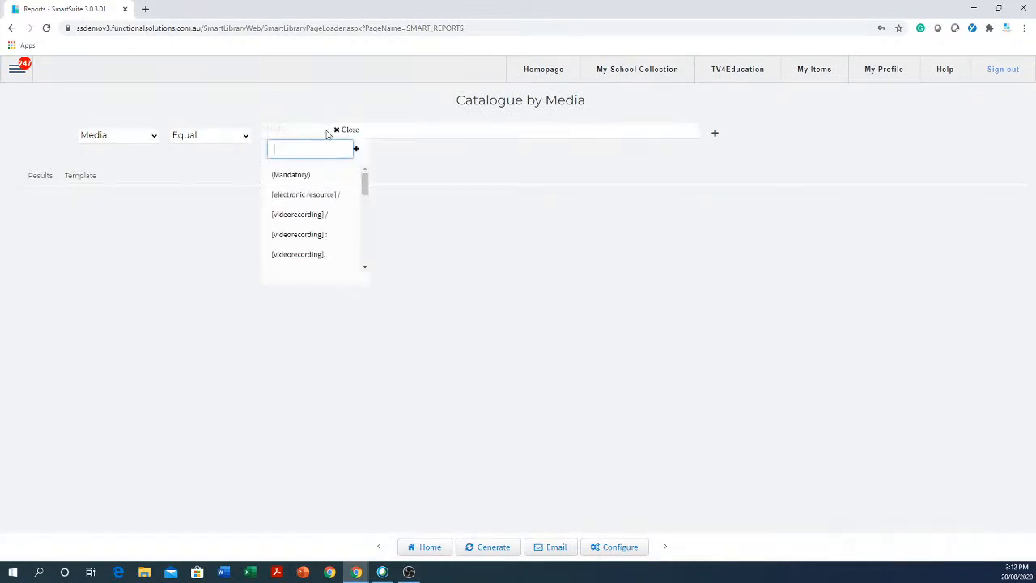
left_click_drag(364, 181, 363, 196)
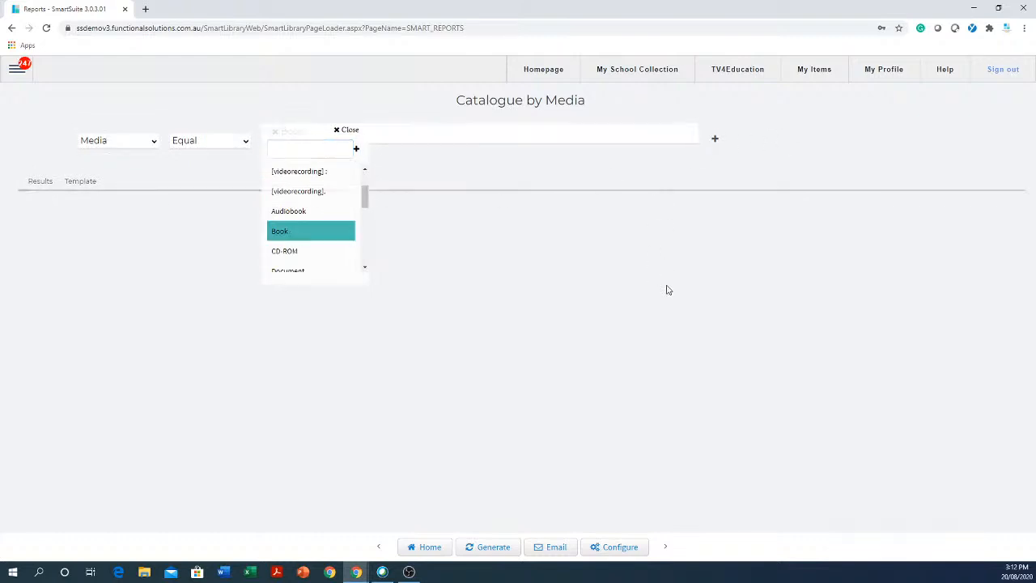
left_click(688, 277)
- Add an And condition: Call Number Start With 5
left_click(717, 141)
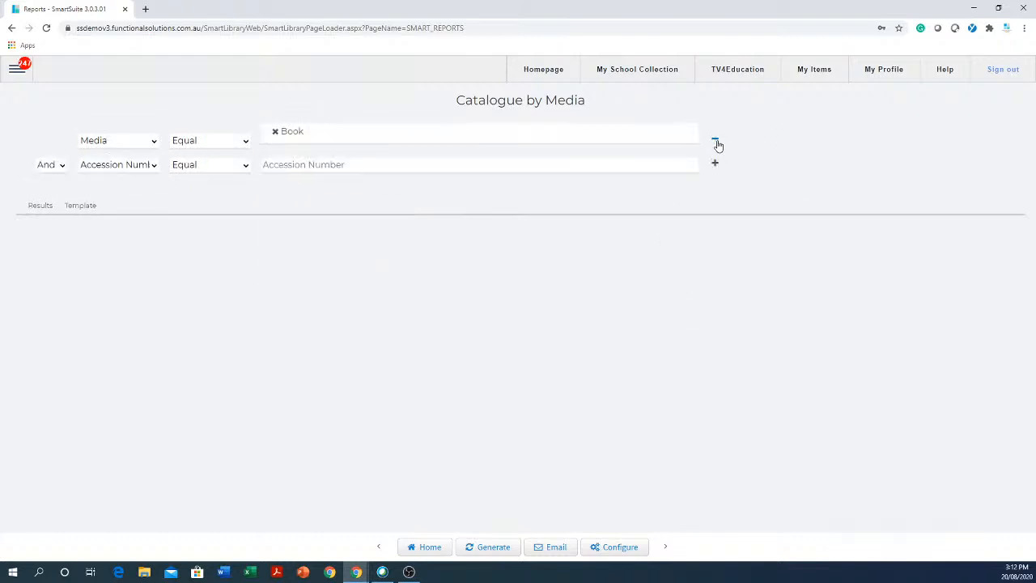
left_click(151, 167)
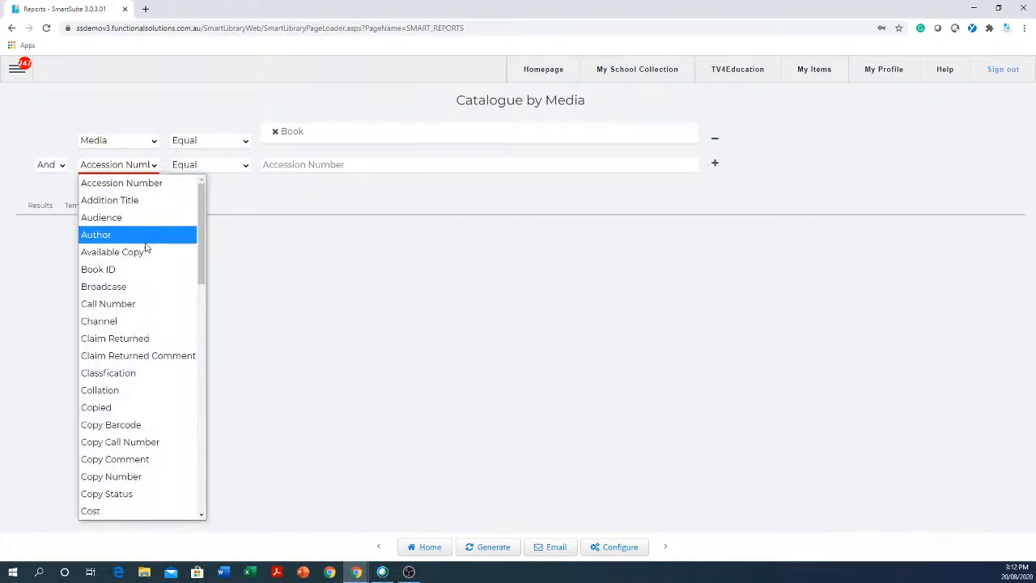
left_click(125, 308)
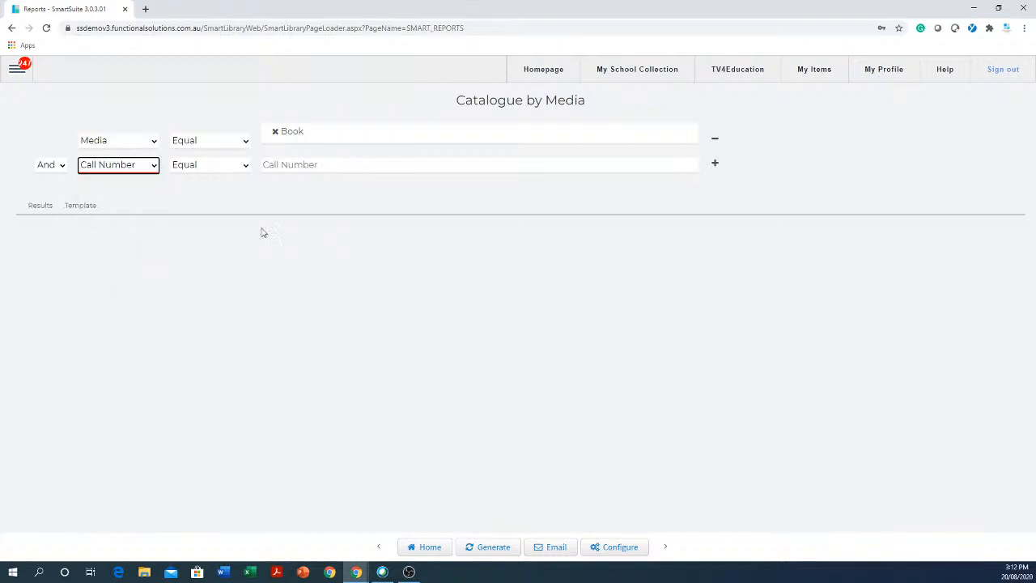
left_click(247, 170)
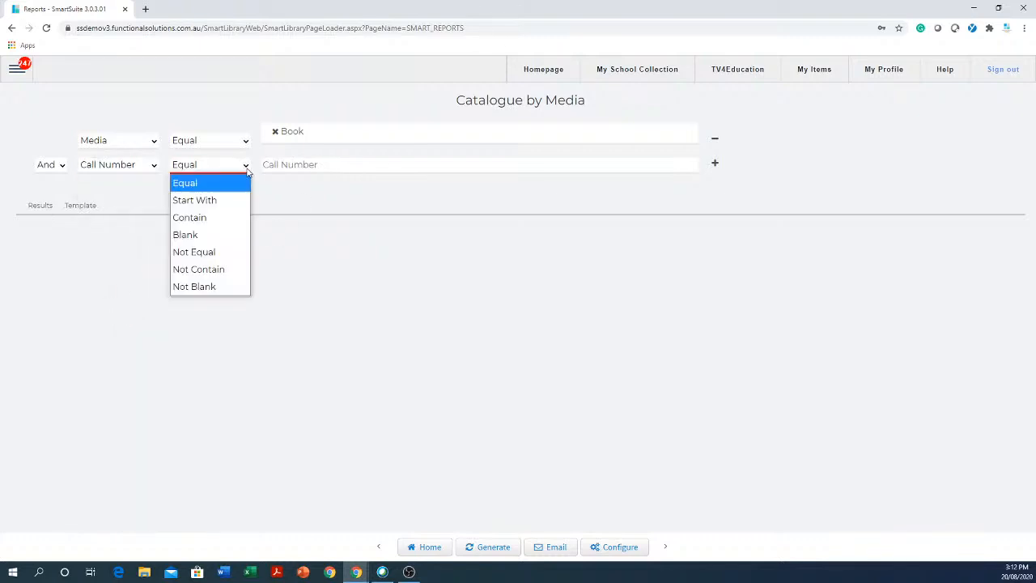
left_click(222, 209)
left_click(338, 166)
type("5")
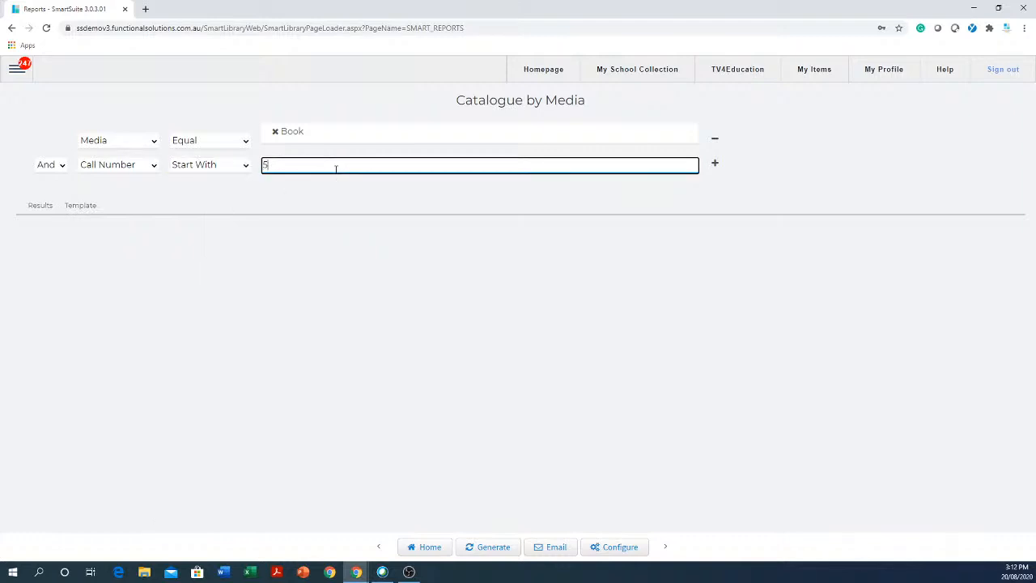
- Generate the report with the Book and Call Number Start With 5 filters
left_click(489, 550)
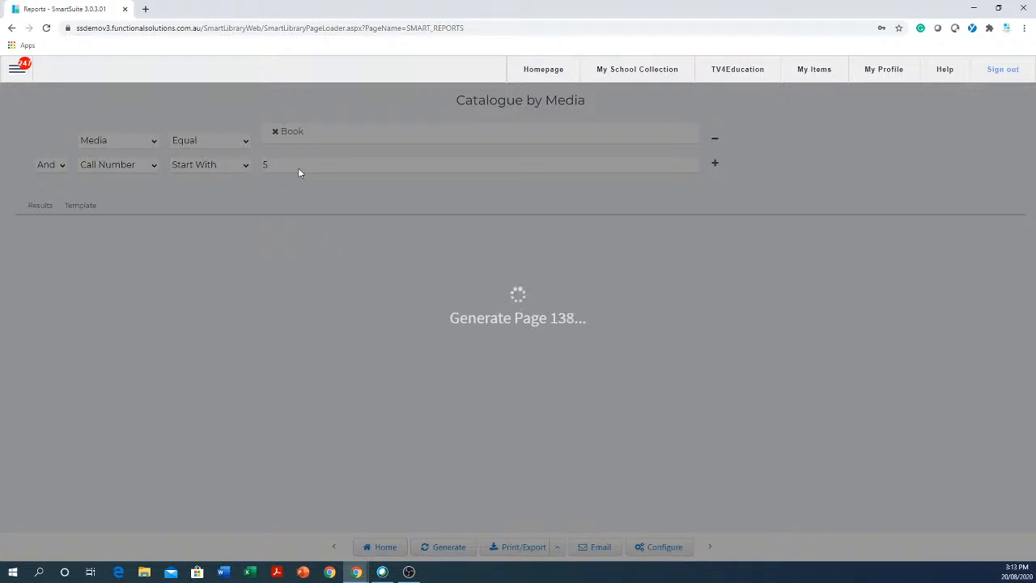
- Reopen the FSI Catalogue by Media report from the Reports list
left_click(17, 68)
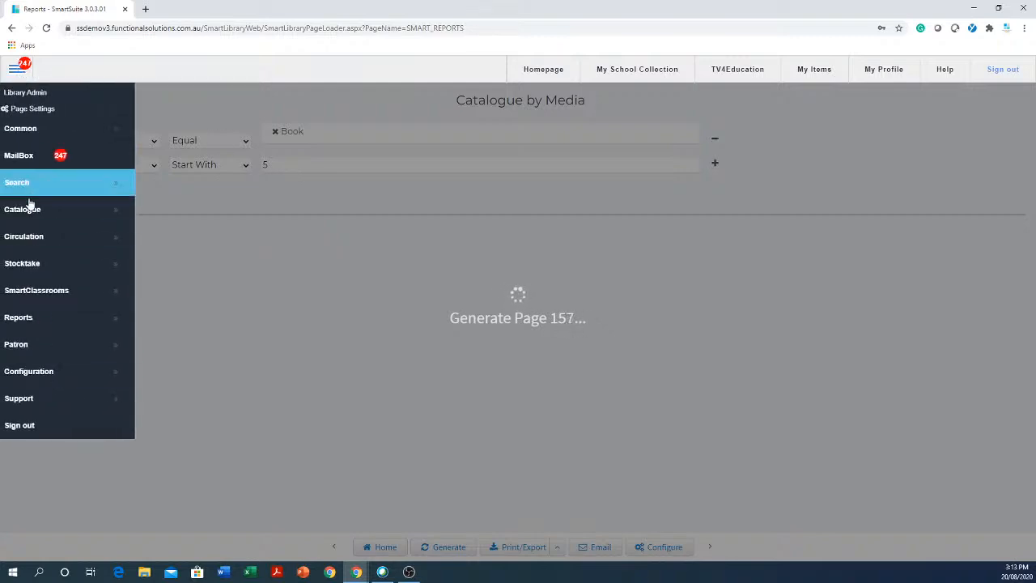
mouse_move(58, 215)
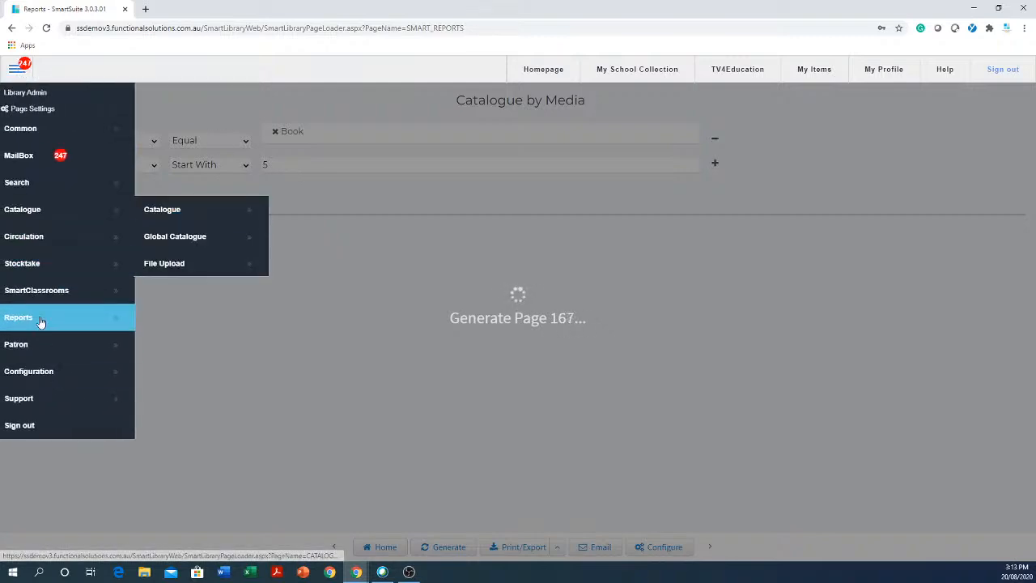
mouse_move(36, 319)
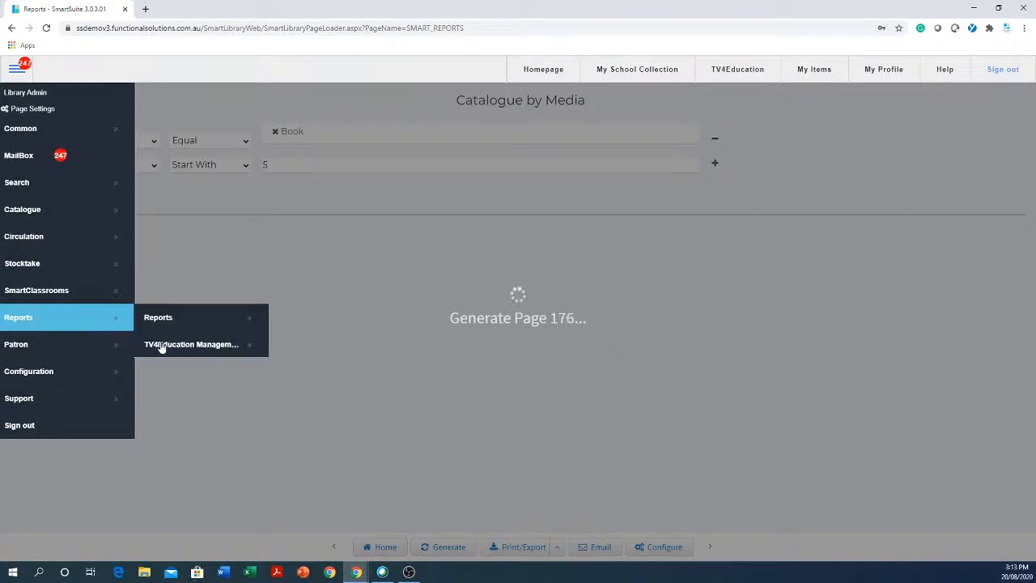
left_click(205, 326)
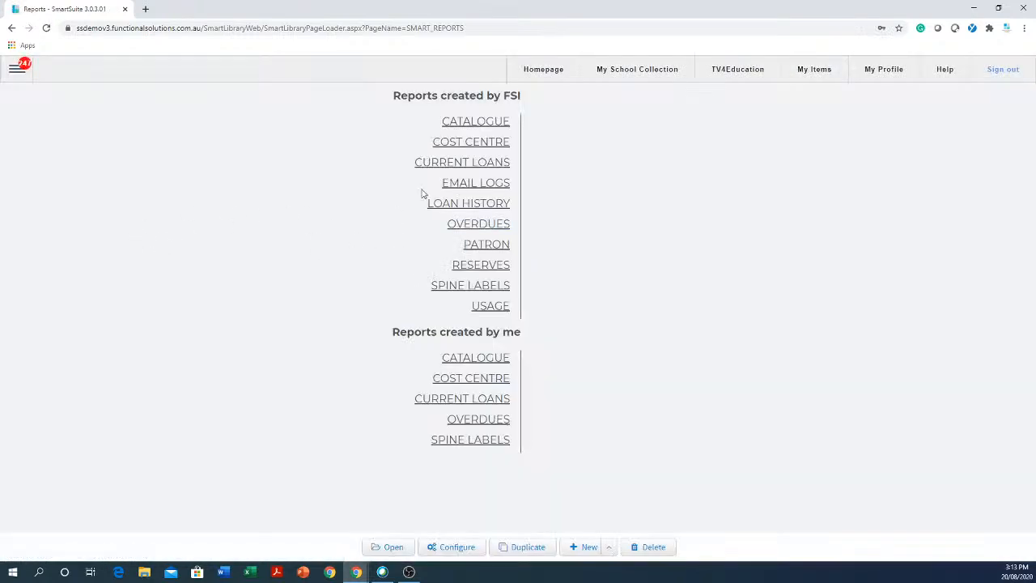
left_click(496, 123)
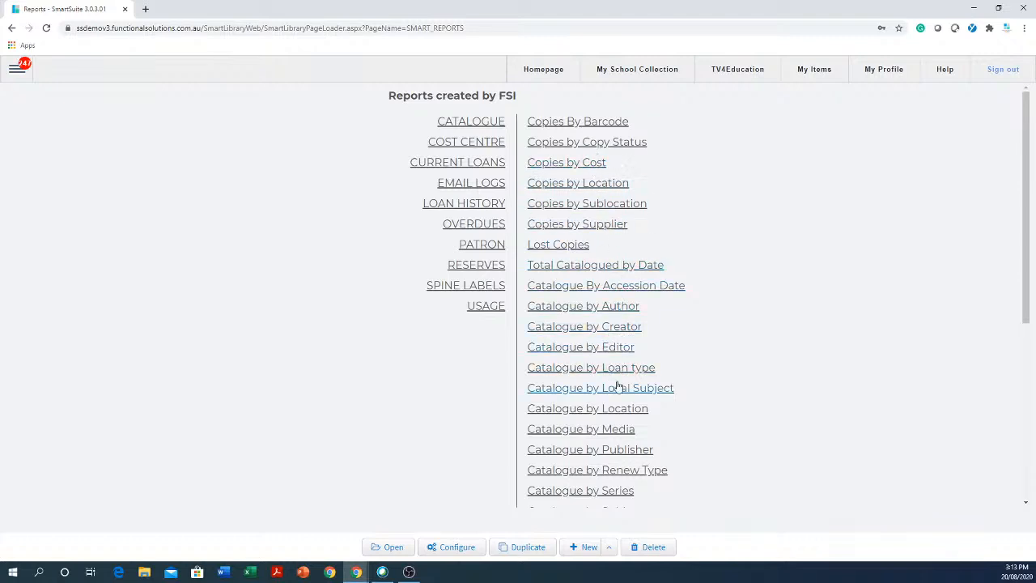
left_click(618, 430)
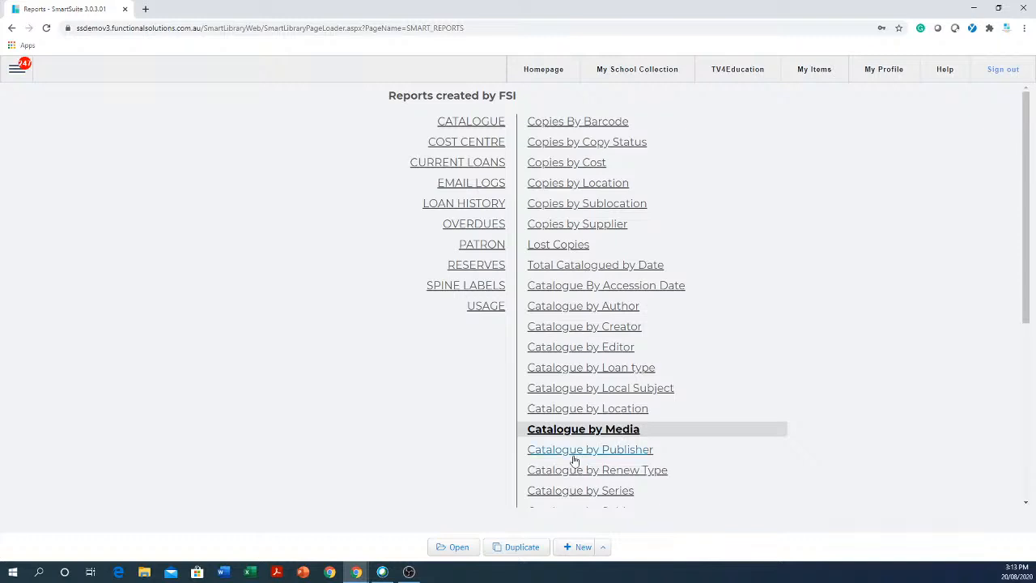
left_click(458, 548)
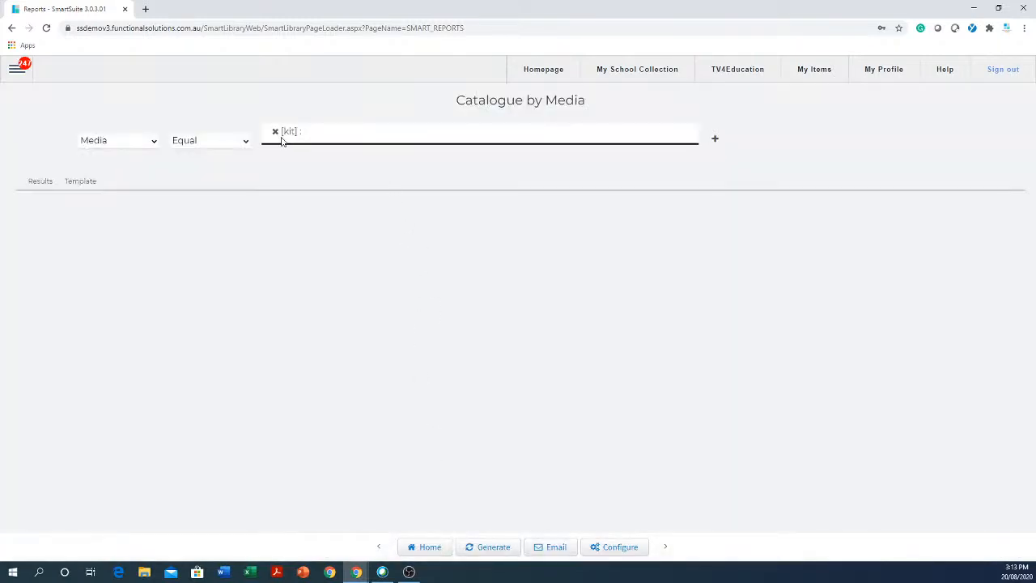
- Set the Media condition to Book instead of kit
left_click(275, 132)
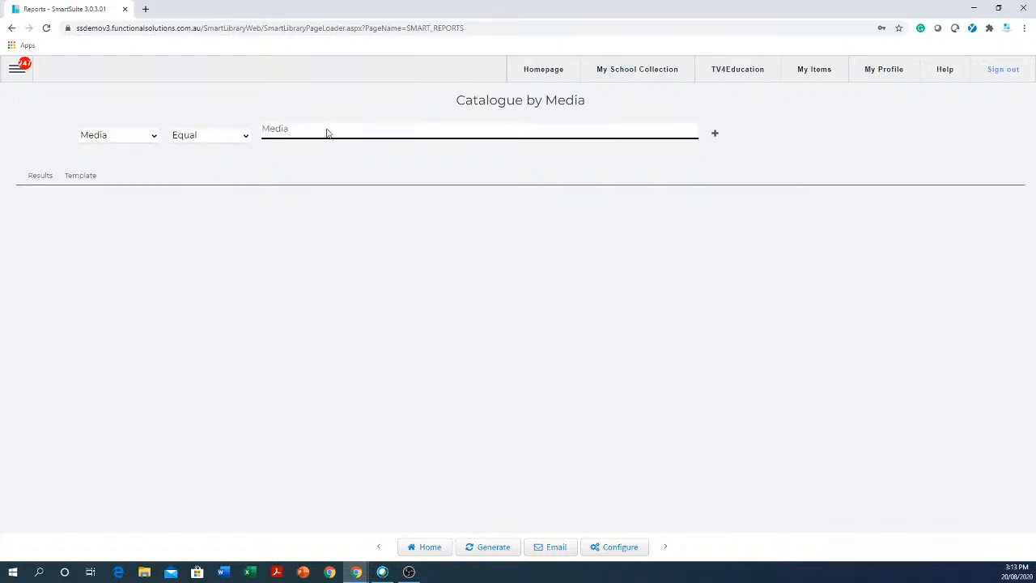
left_click(587, 137)
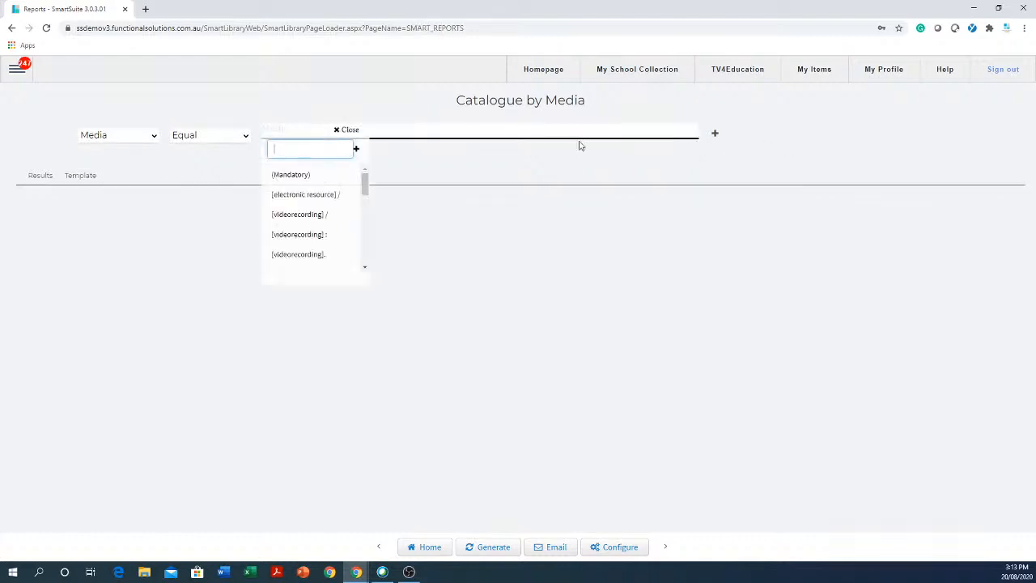
left_click_drag(366, 185, 365, 197)
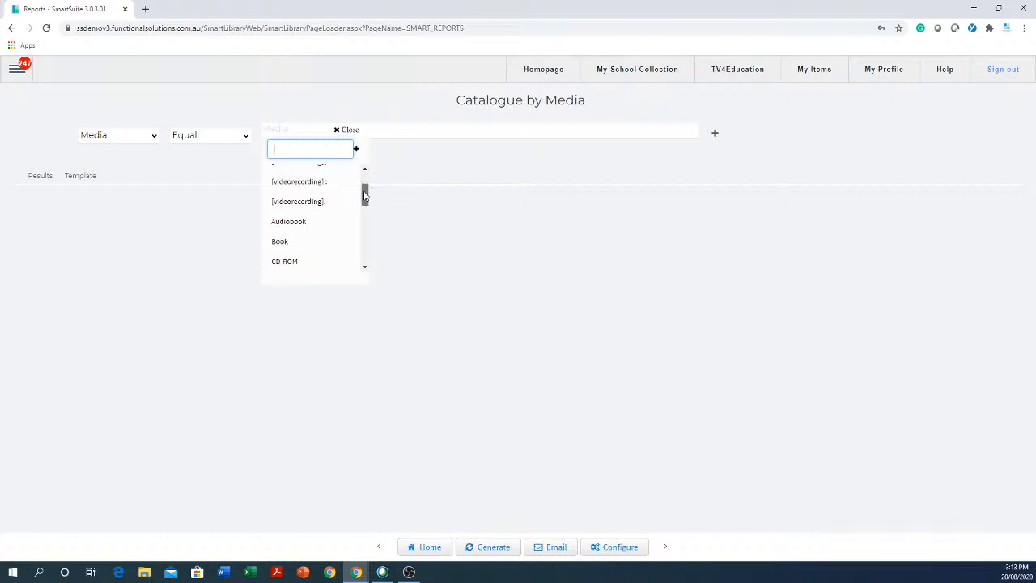
left_click(294, 242)
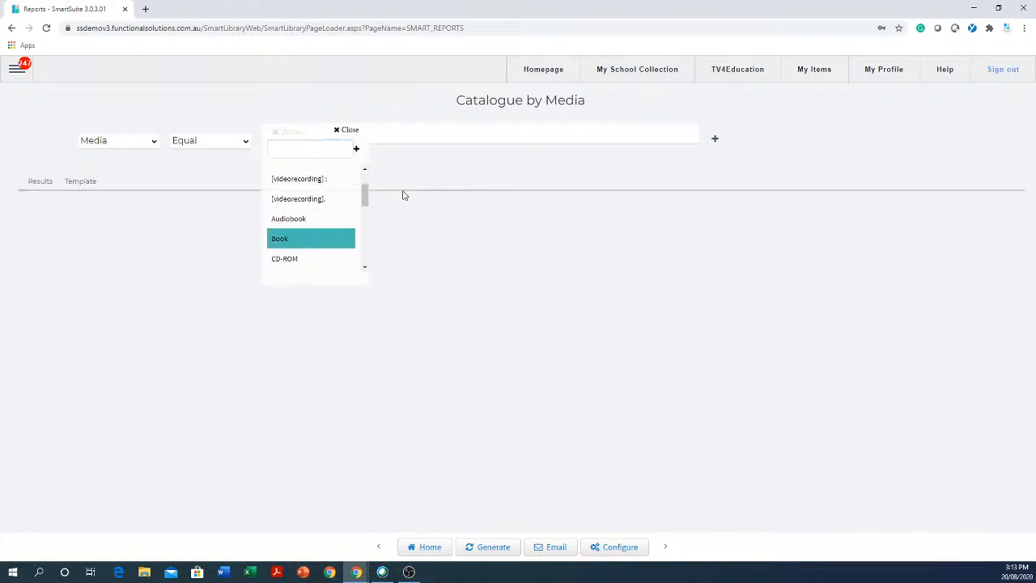
left_click(644, 339)
- Add a second condition: Call Number Start With 500
left_click(715, 139)
left_click(154, 165)
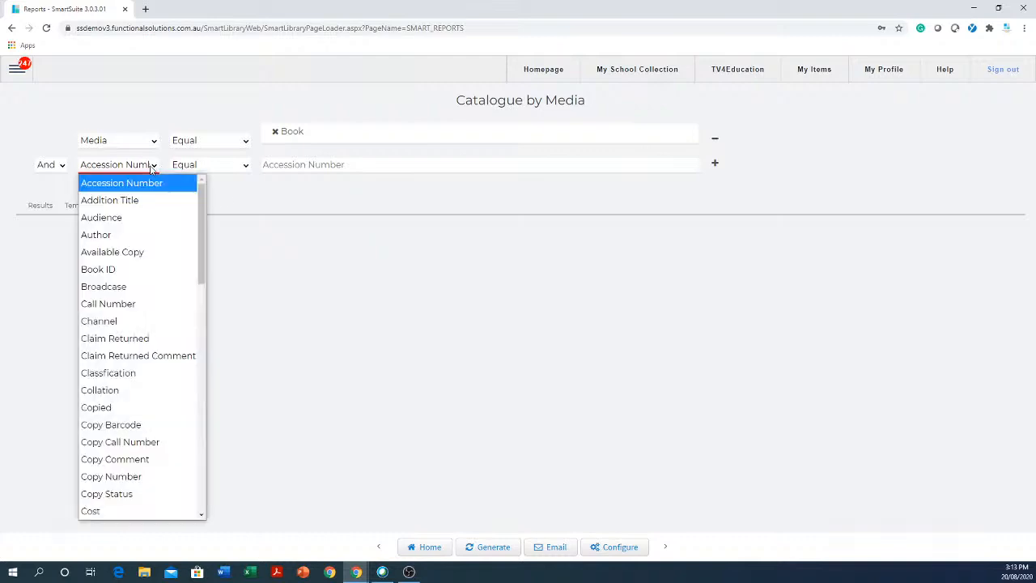
left_click(125, 305)
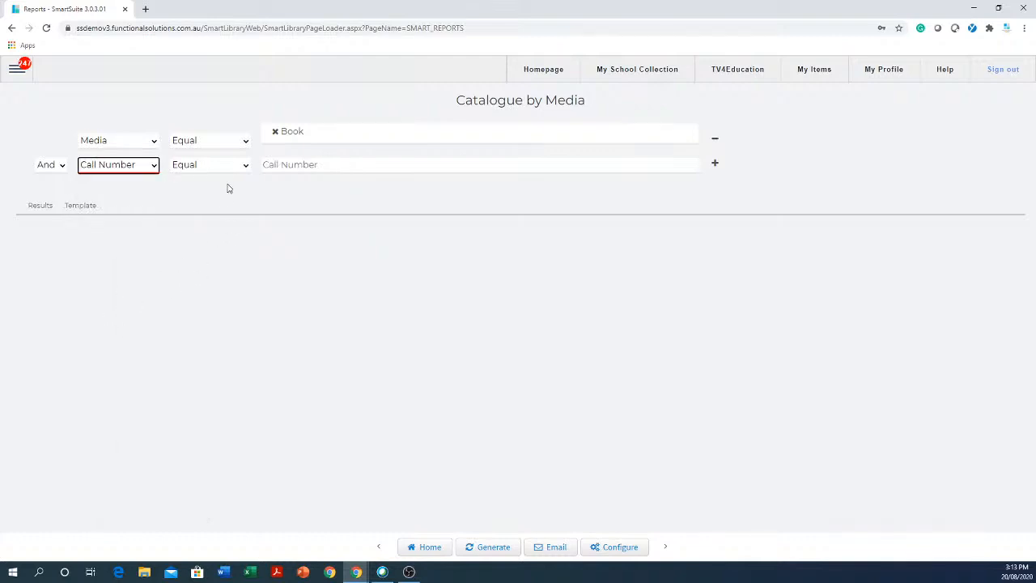
left_click(242, 166)
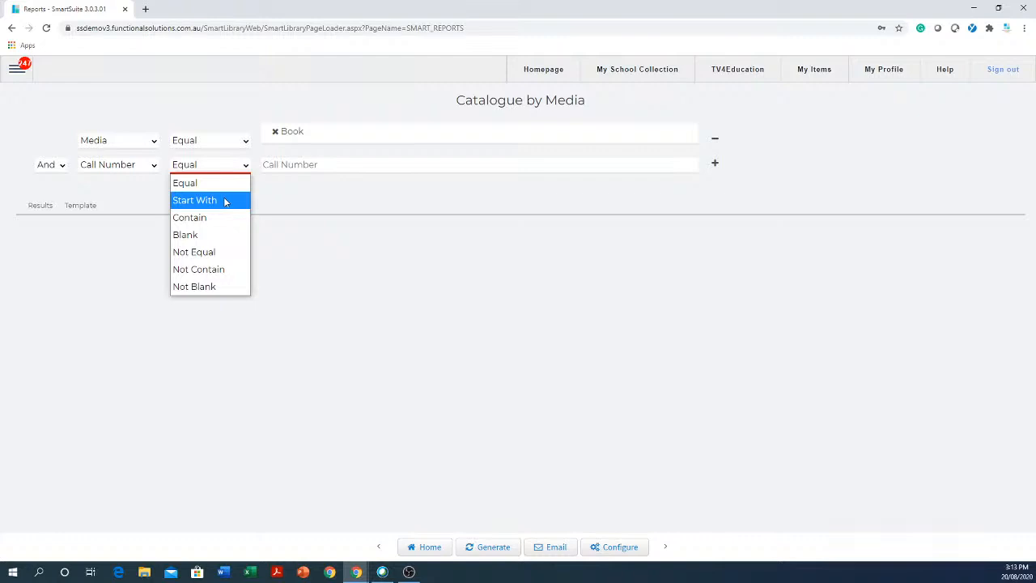
left_click(224, 200)
left_click(333, 165)
type("500")
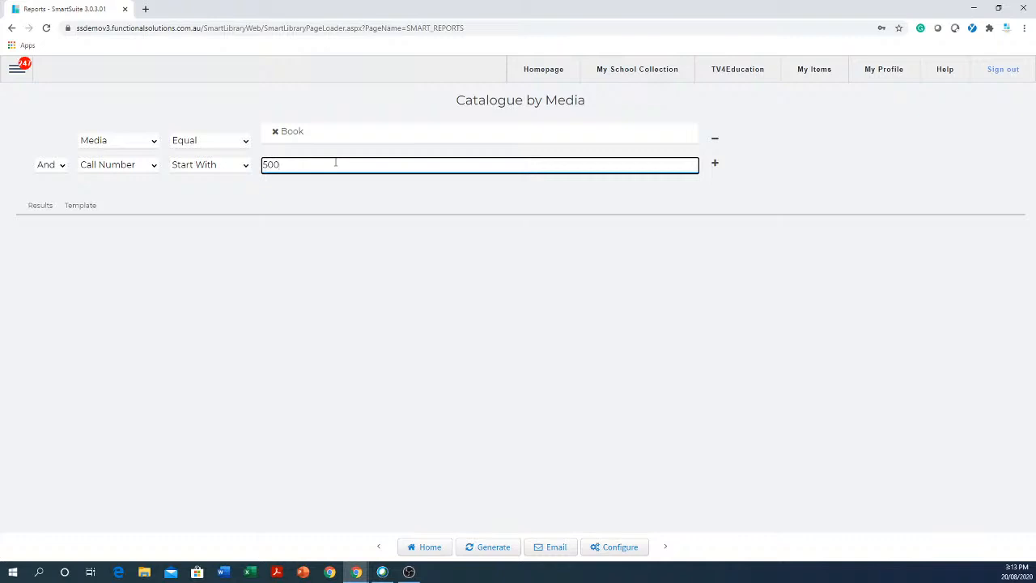
- Generate the report and check the output in the Results table
left_click(488, 548)
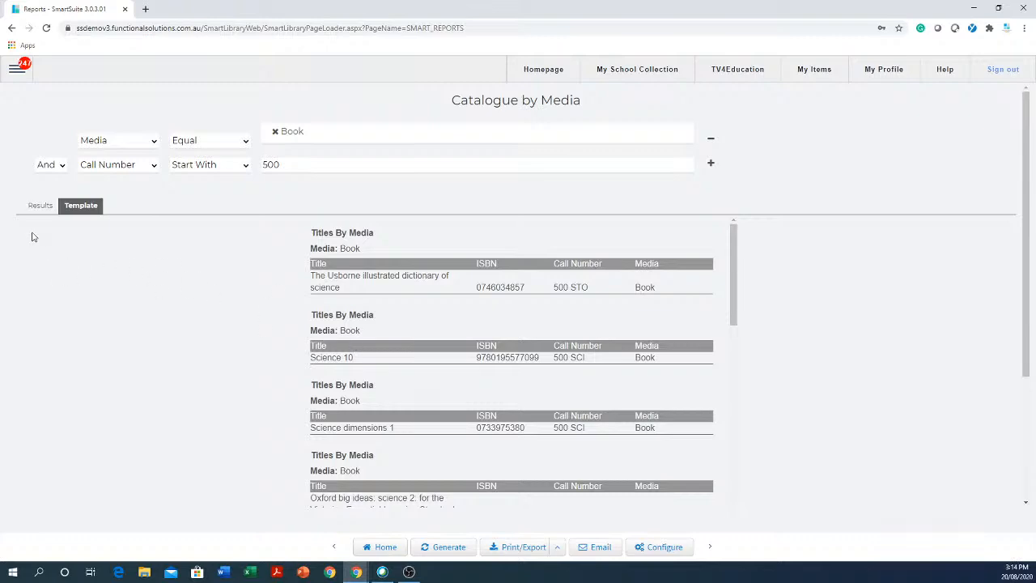
left_click(41, 207)
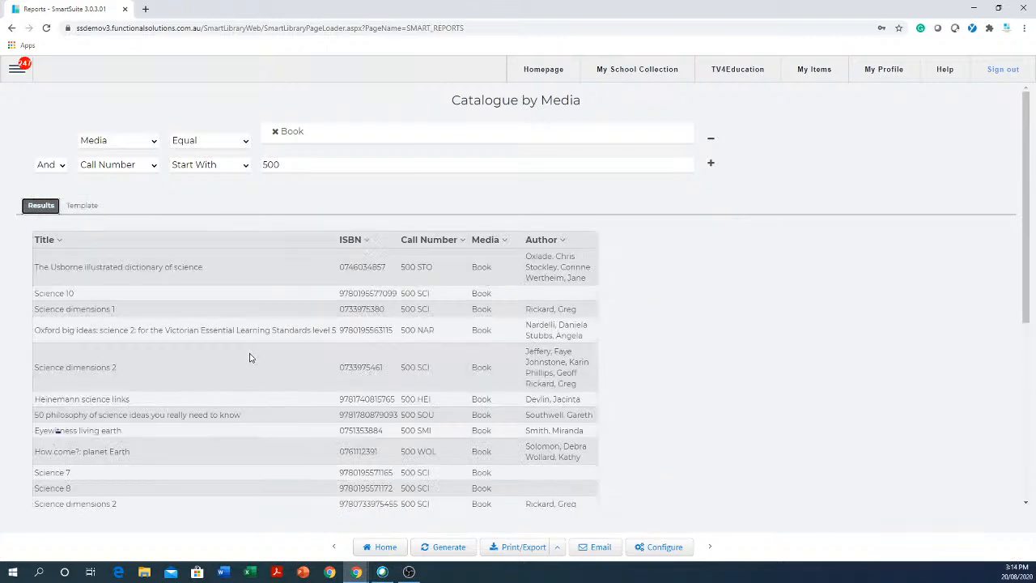
scroll(247, 360, "down", 4)
scroll(245, 365, "up", 5)
- Compare the Template and Results views and scroll through the template pages
left_click(82, 207)
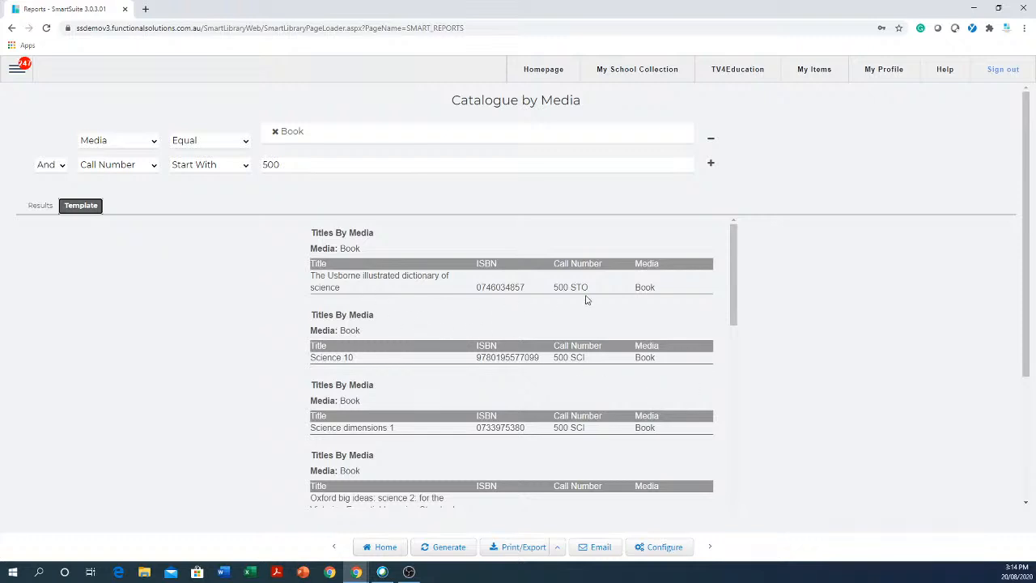
left_click(36, 209)
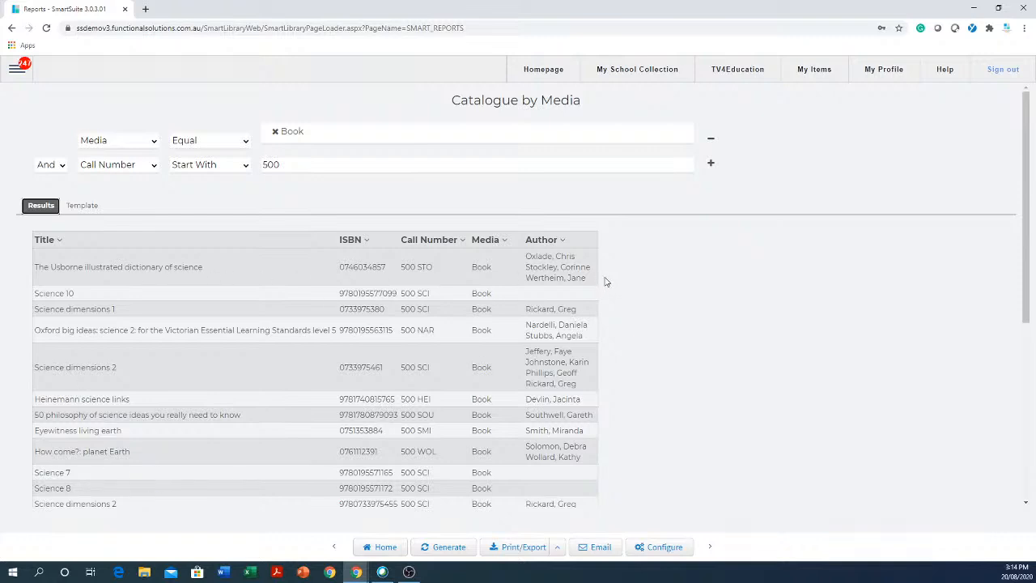
left_click(84, 207)
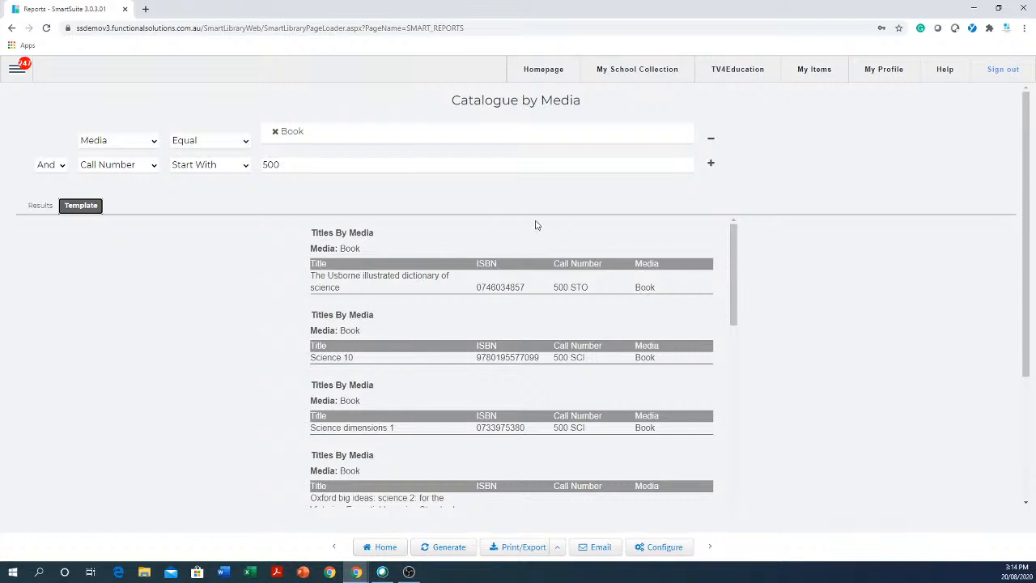
scroll(173, 348, "down", 1)
scroll(407, 300, "down", 3)
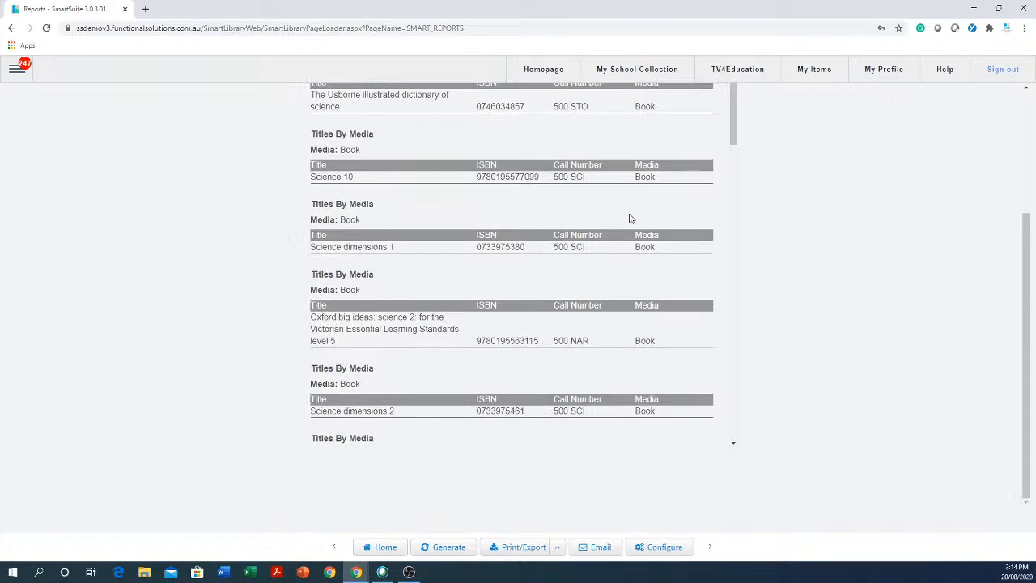
scroll(632, 215, "down", 5)
scroll(631, 215, "down", 5)
scroll(631, 215, "up", 10)
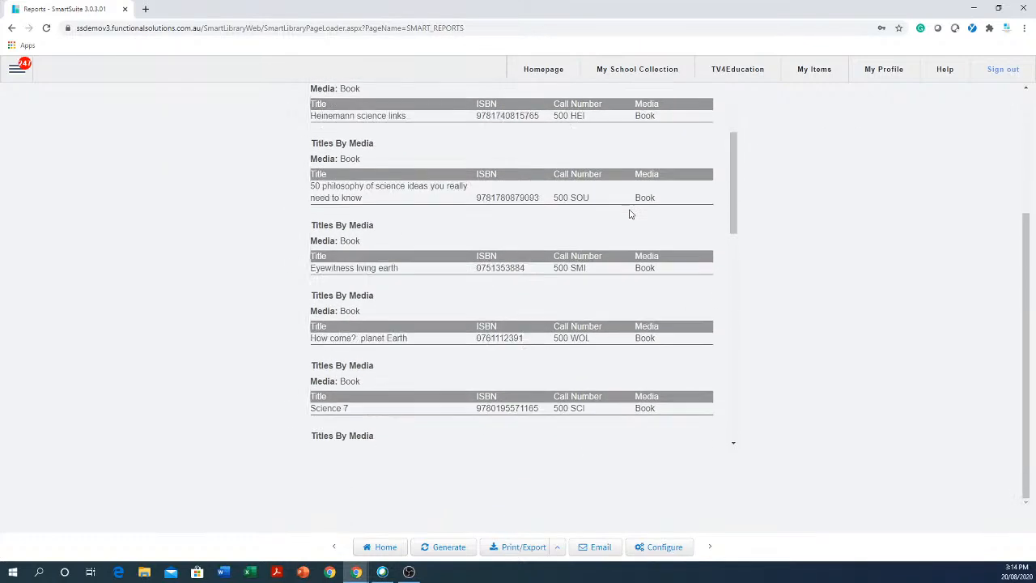
scroll(636, 214, "up", 3)
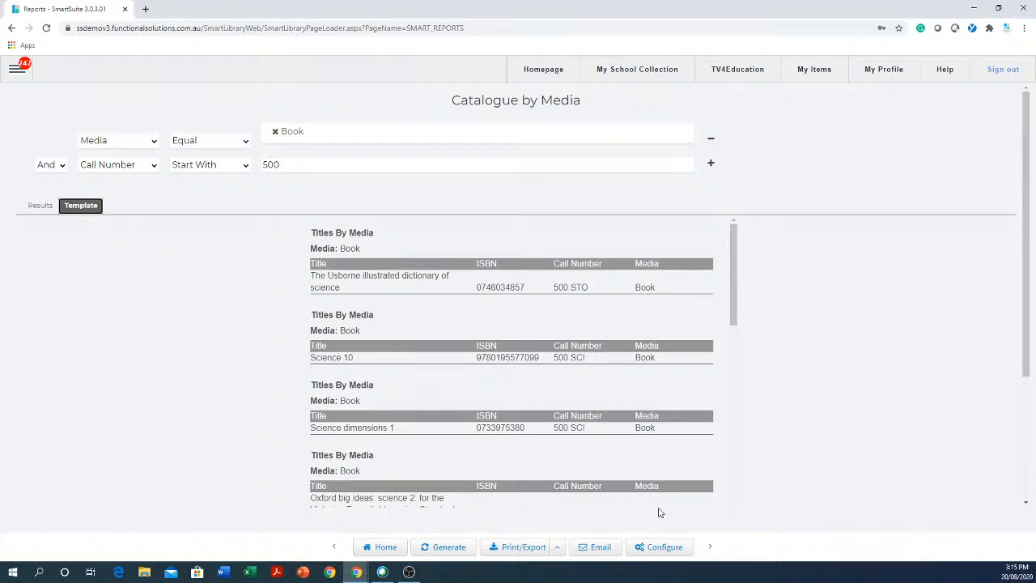
- Open Report Configuration on its Template tab for Titles By Media
left_click(653, 548)
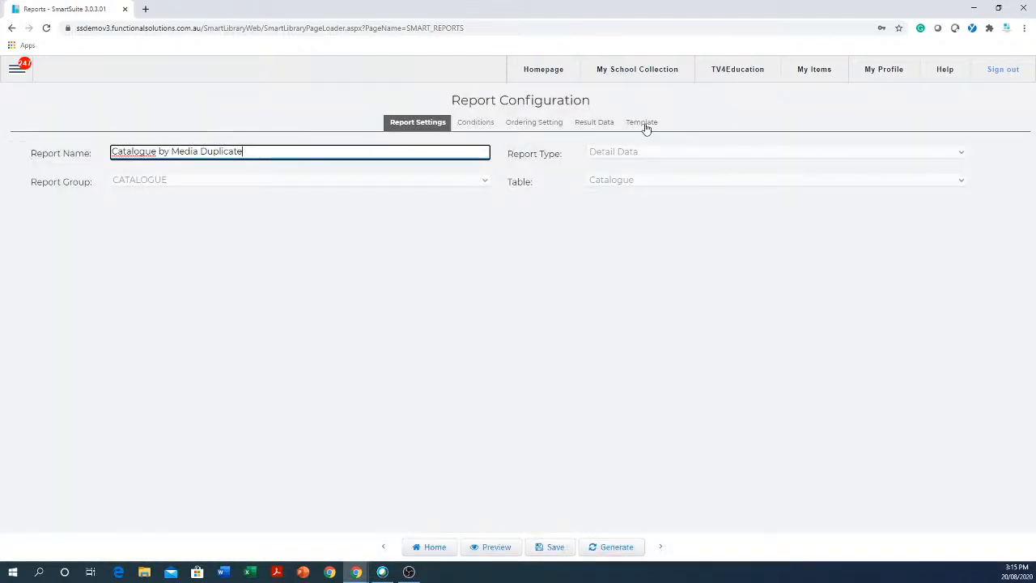
left_click(644, 123)
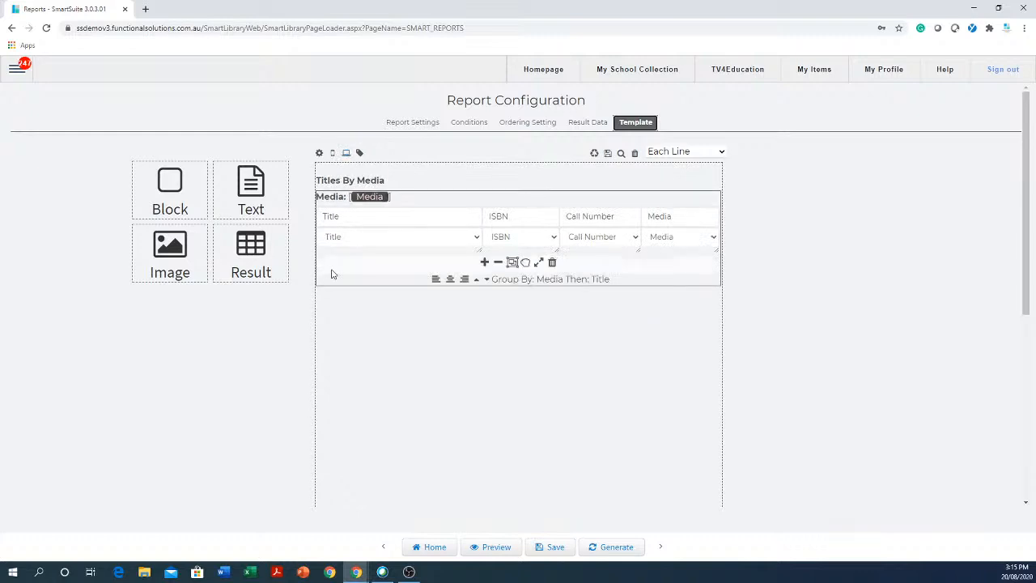
- Change the columns after Title to Author, ISBN and Call Number
left_click(347, 154)
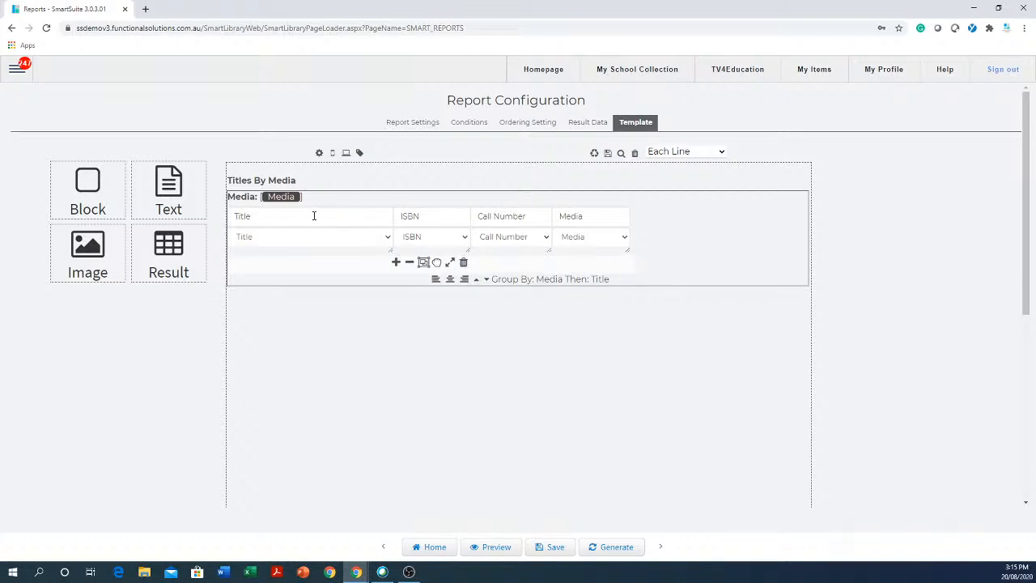
left_click(465, 239)
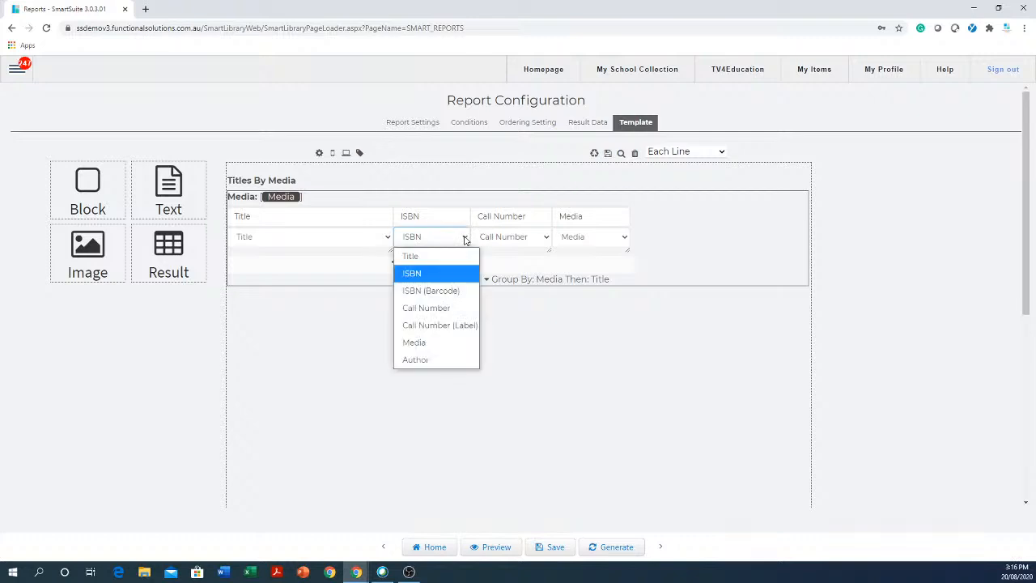
left_click(425, 361)
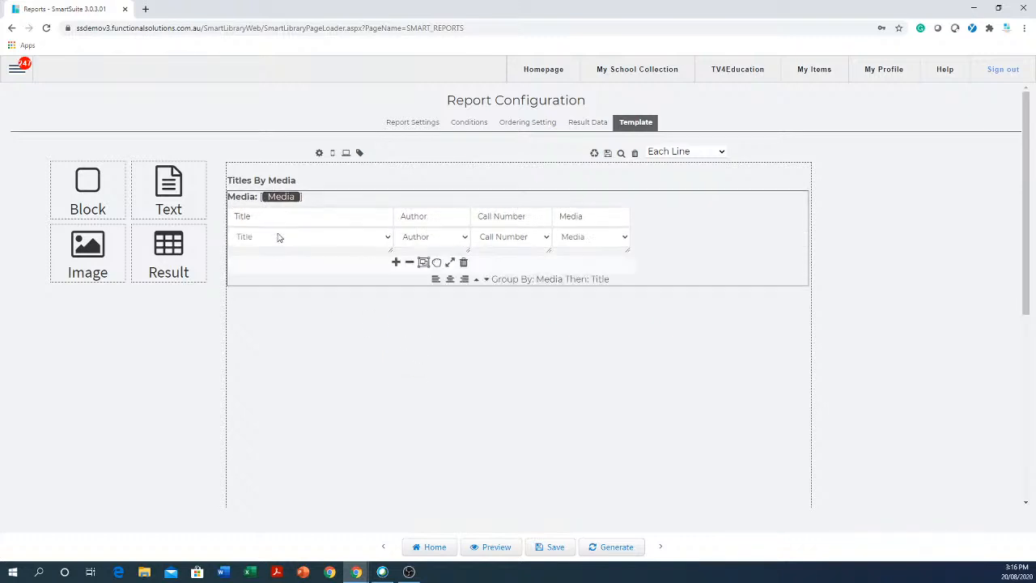
mouse_move(550, 241)
left_click(548, 242)
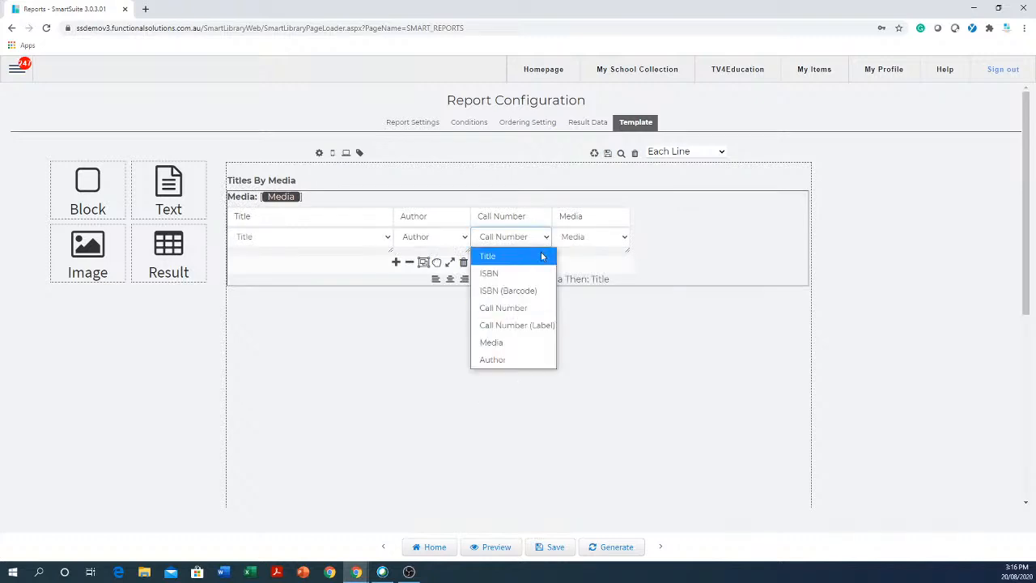
left_click(497, 275)
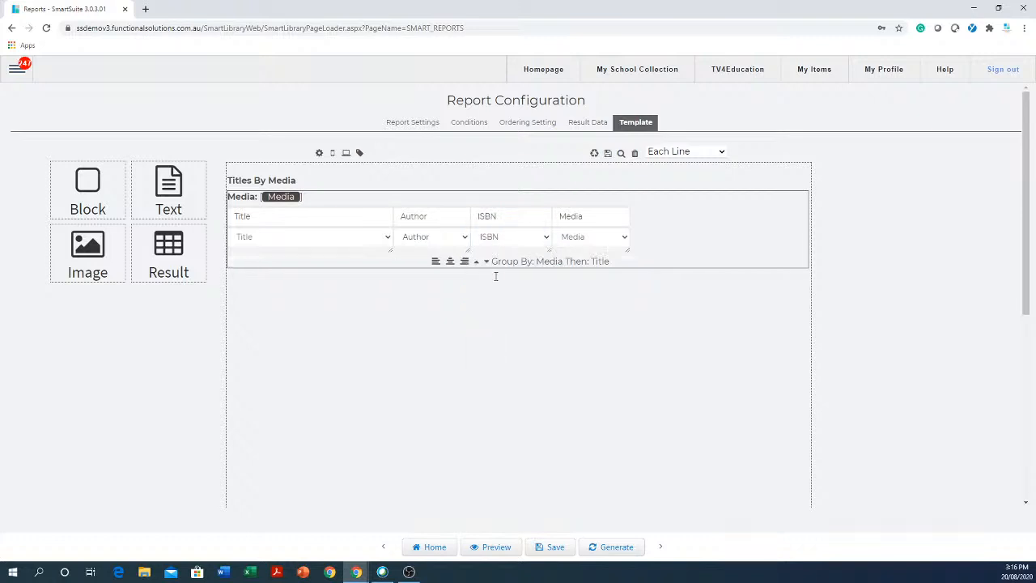
left_click(625, 238)
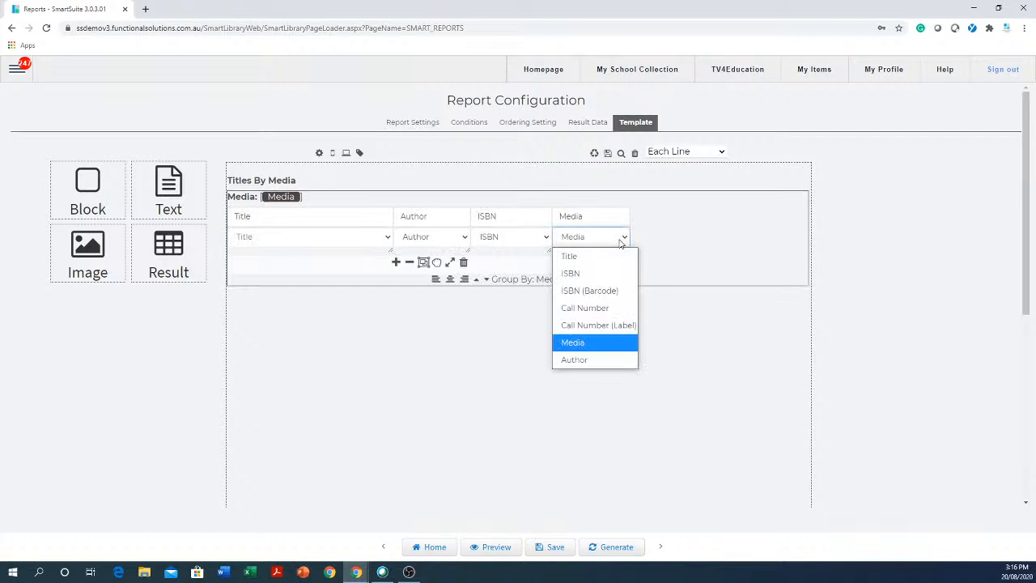
left_click(591, 308)
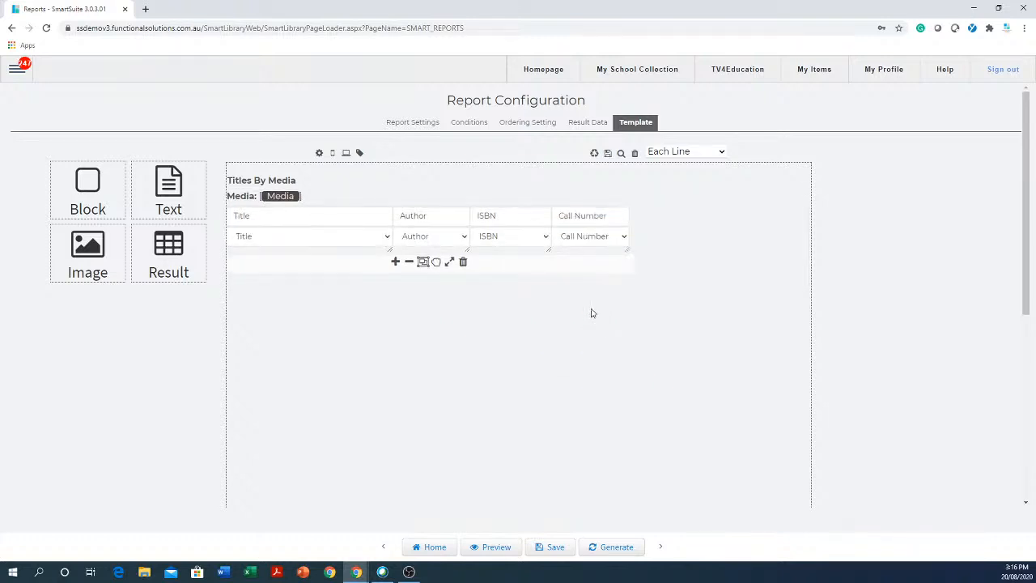
- Add a fifth column showing Media and narrow the Title column so all fit
mouse_move(674, 199)
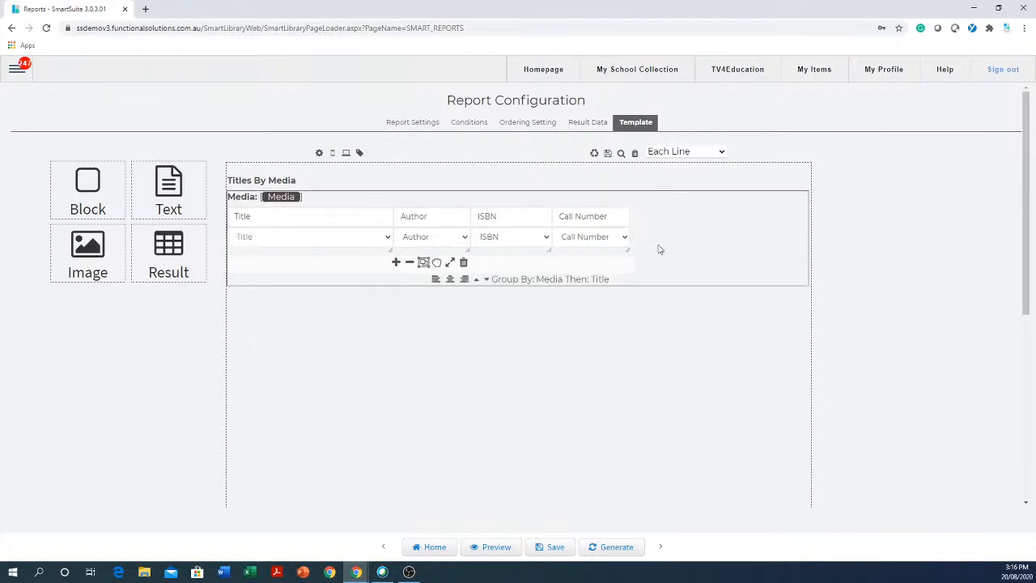
left_click(396, 264)
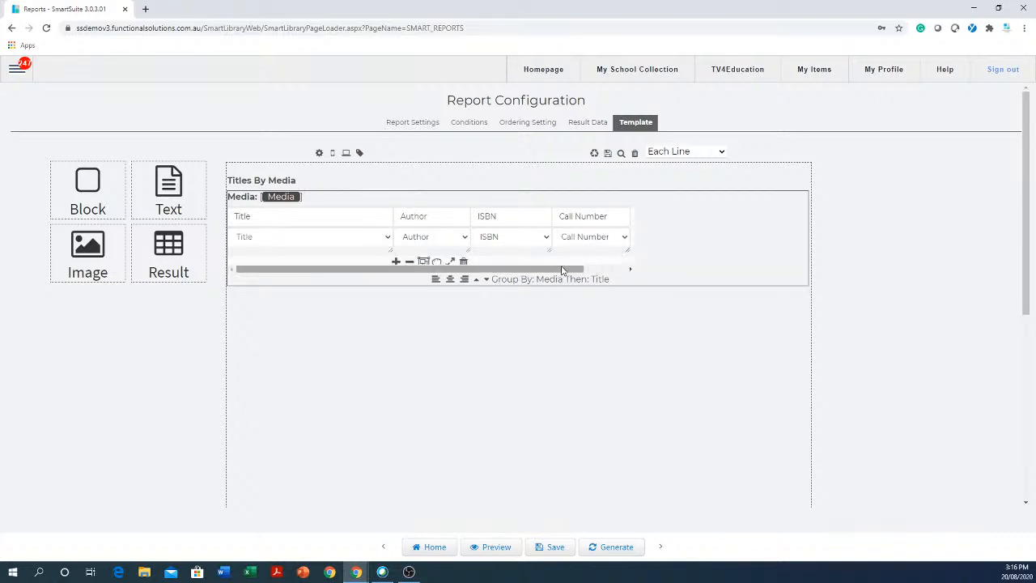
left_click_drag(562, 275, 625, 267)
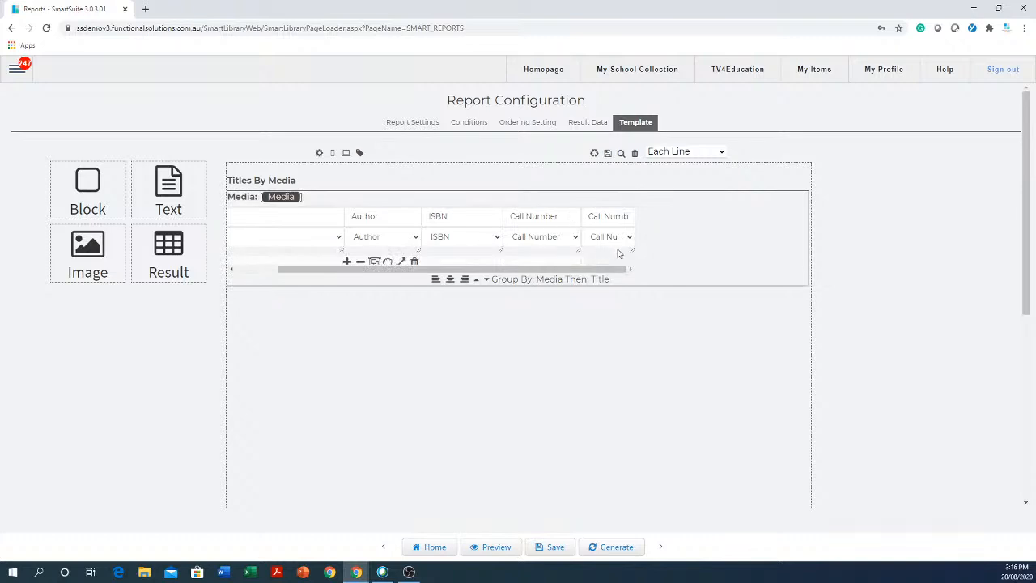
left_click(630, 240)
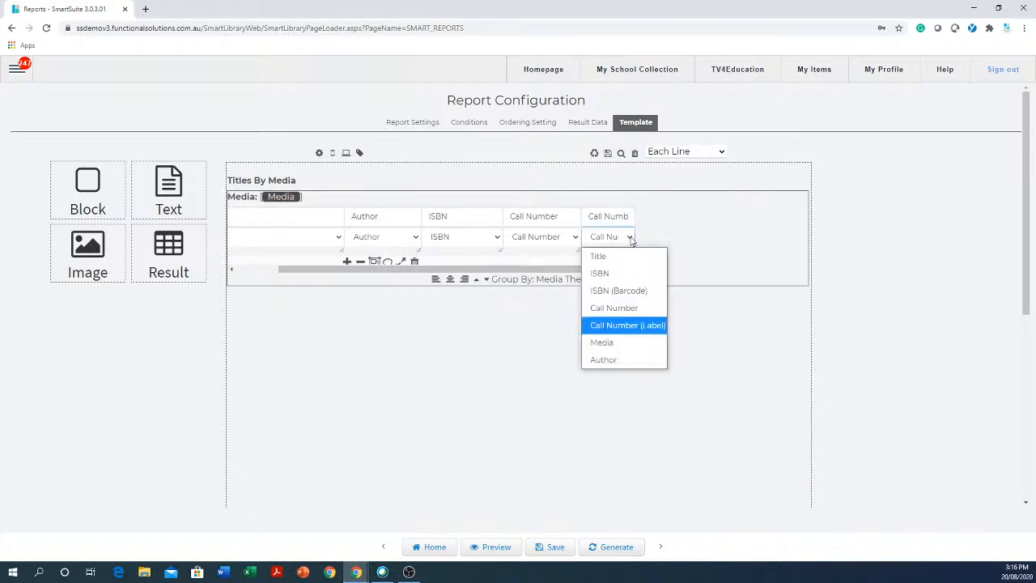
left_click(609, 345)
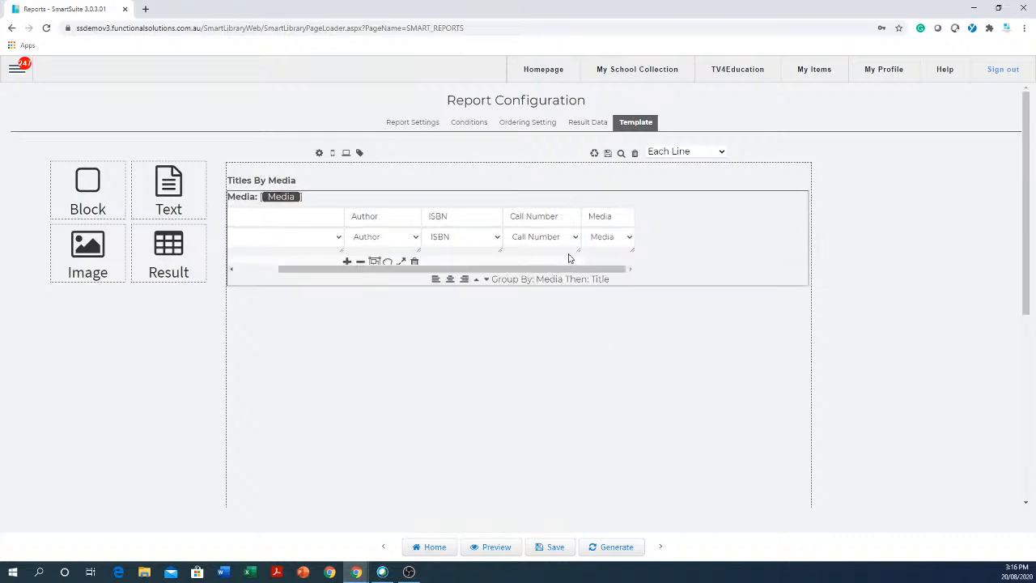
left_click_drag(568, 270, 488, 271)
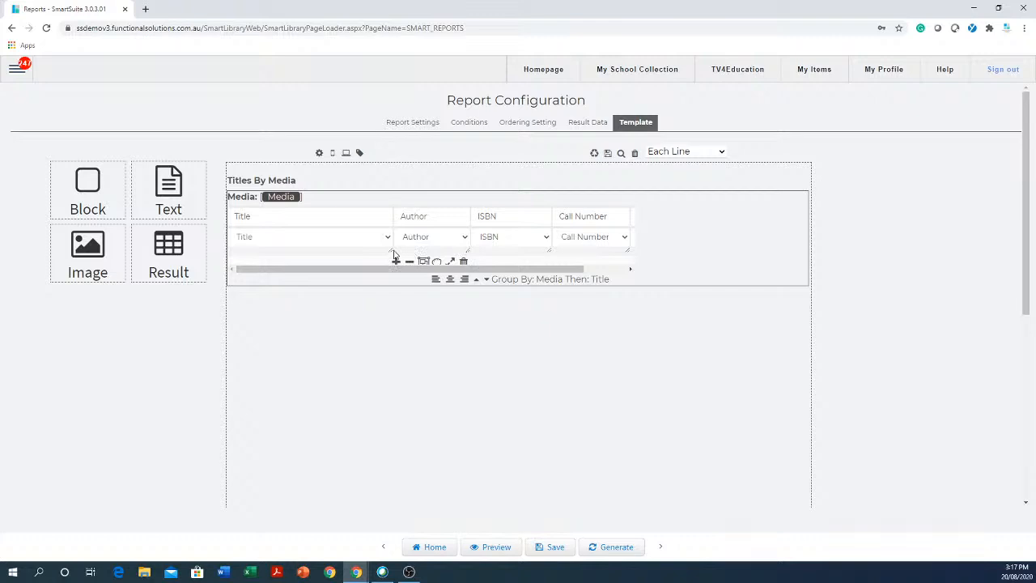
left_click_drag(391, 249, 349, 261)
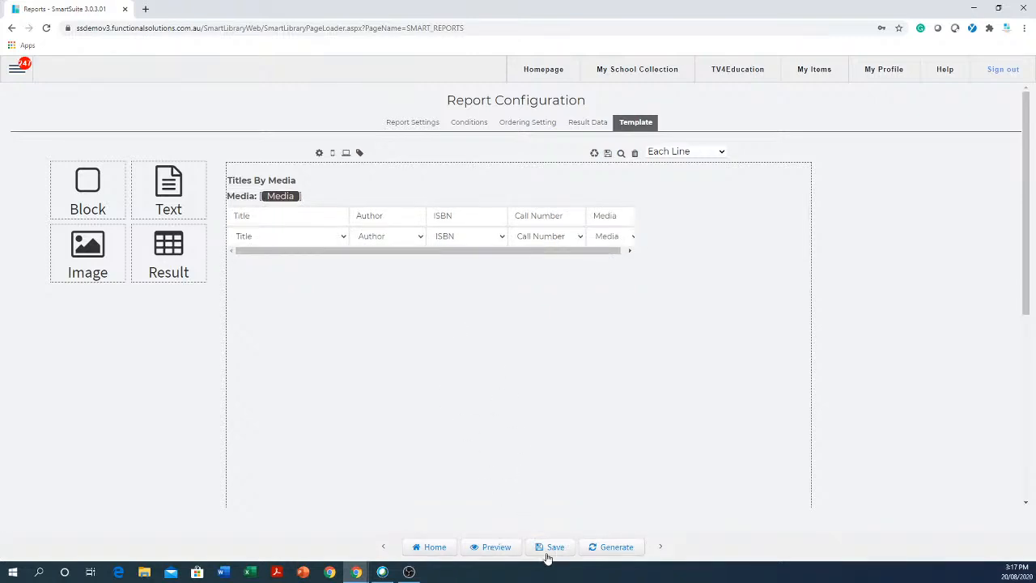
left_click(494, 549)
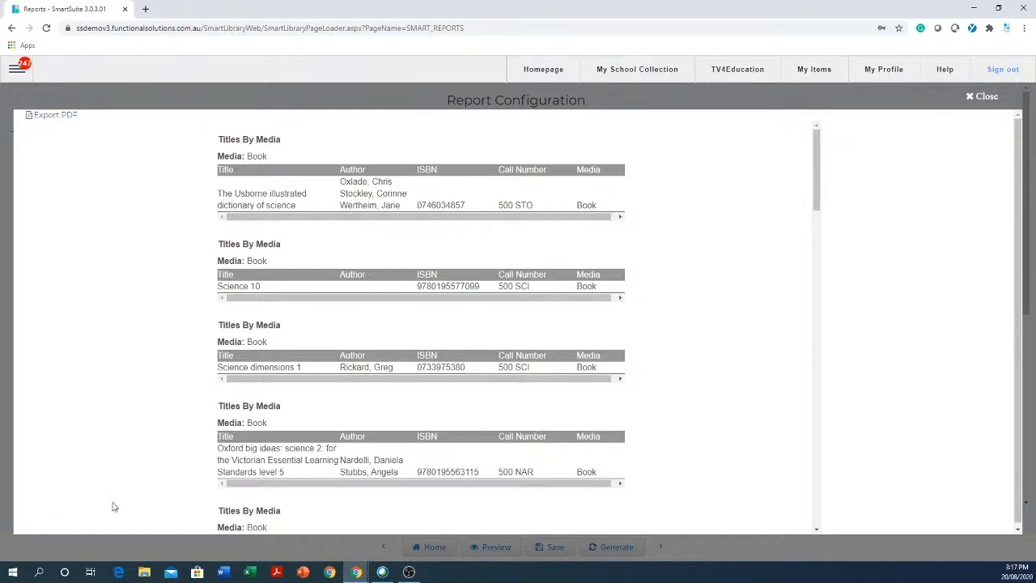
left_click(992, 95)
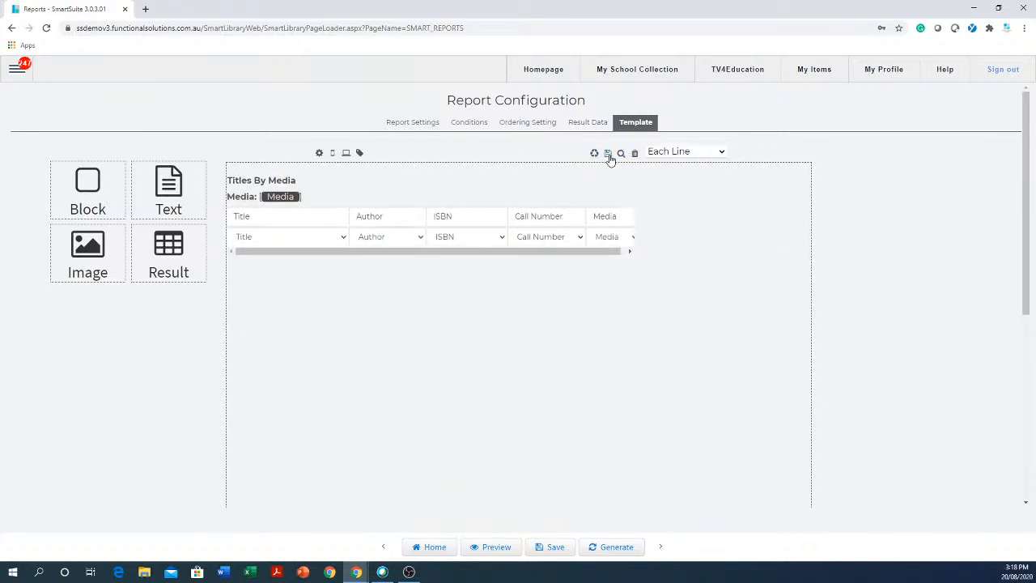
- Save the template and report, then return to the saved report list
left_click(610, 157)
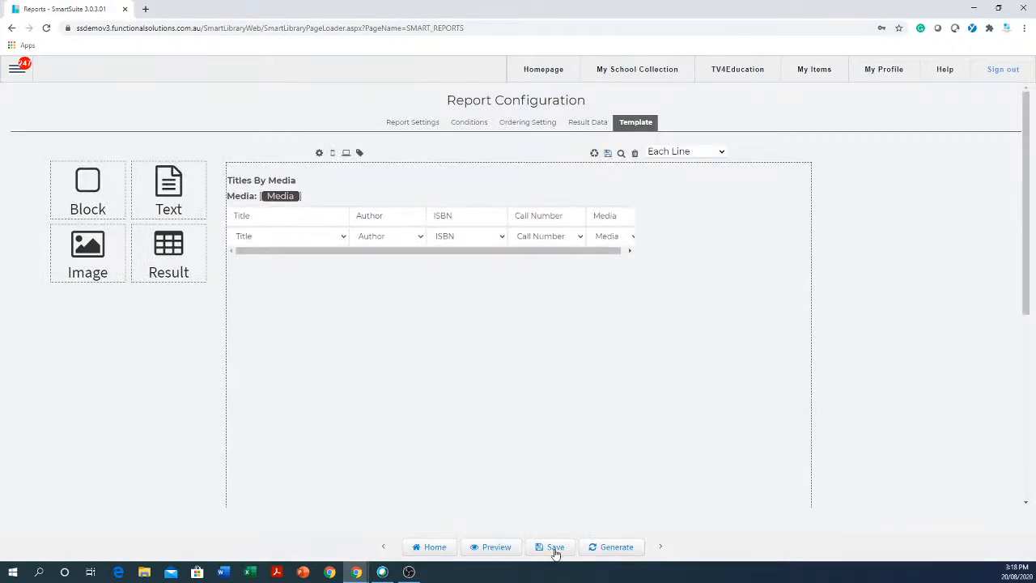
left_click(556, 549)
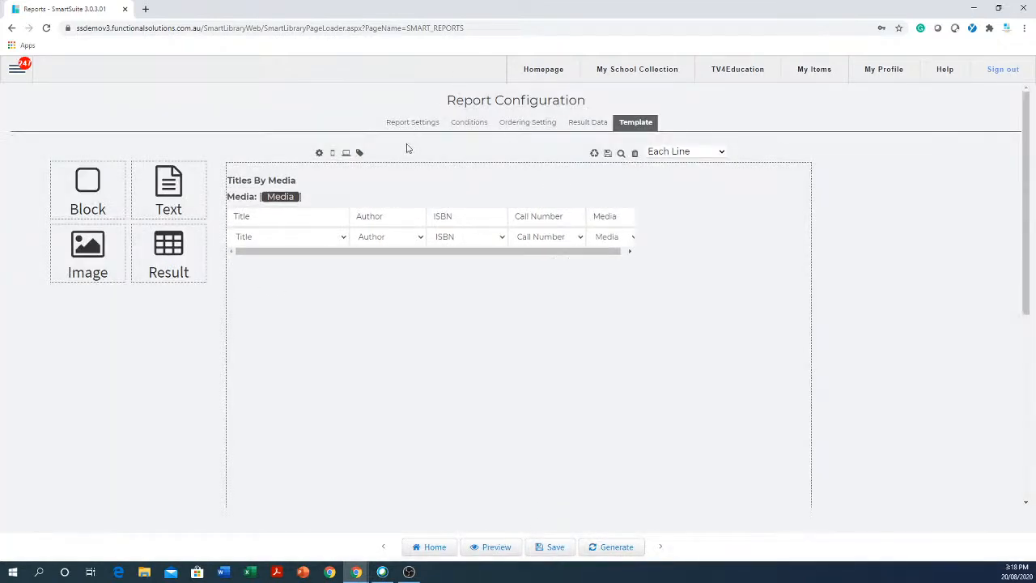
left_click(432, 547)
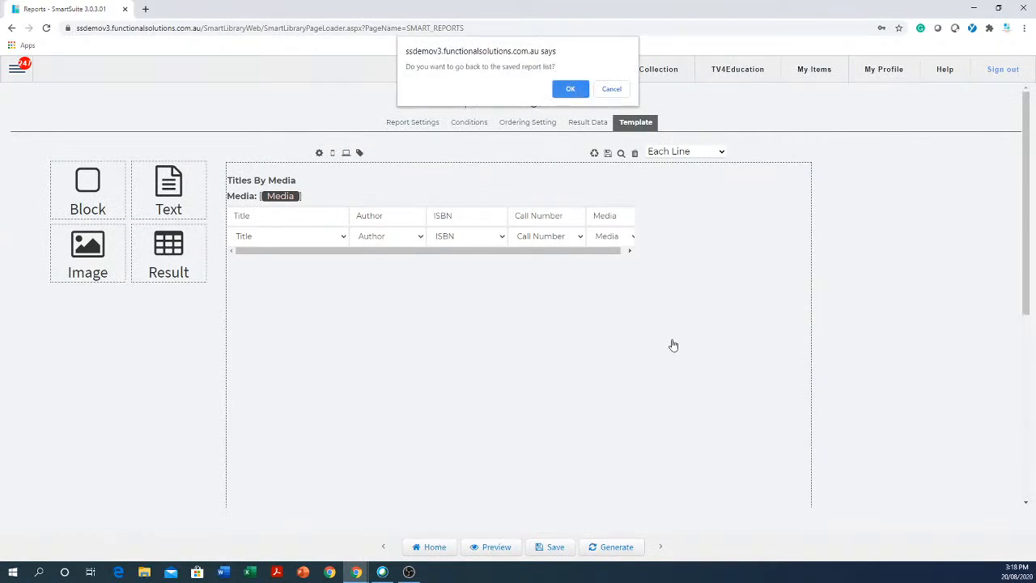
left_click(611, 89)
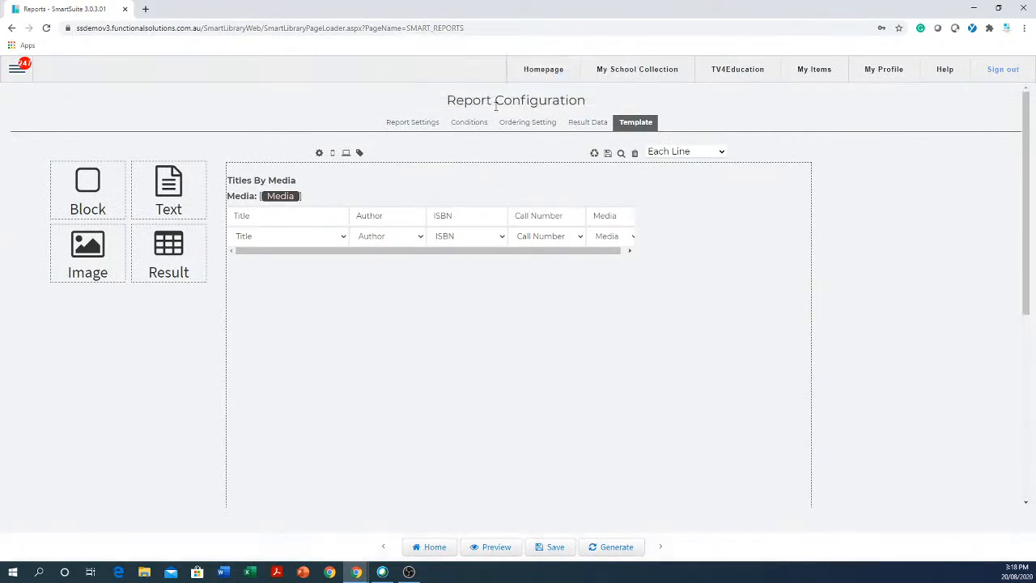
left_click(437, 548)
left_click(571, 89)
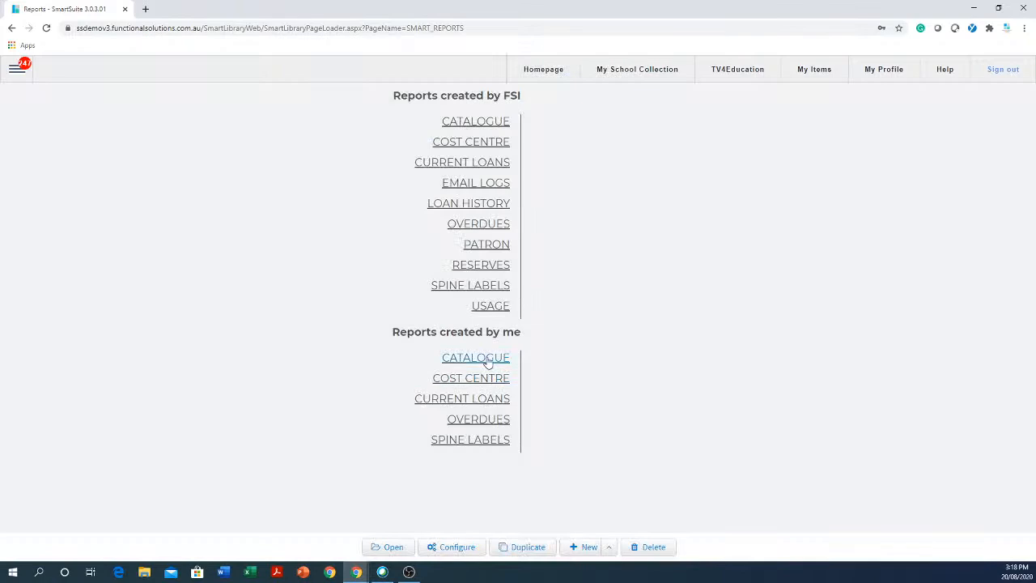
- Open Catalogue by Media Duplicate from CATALOGUE under Reports created by me
left_click(489, 362)
scroll(555, 403, "down", 2)
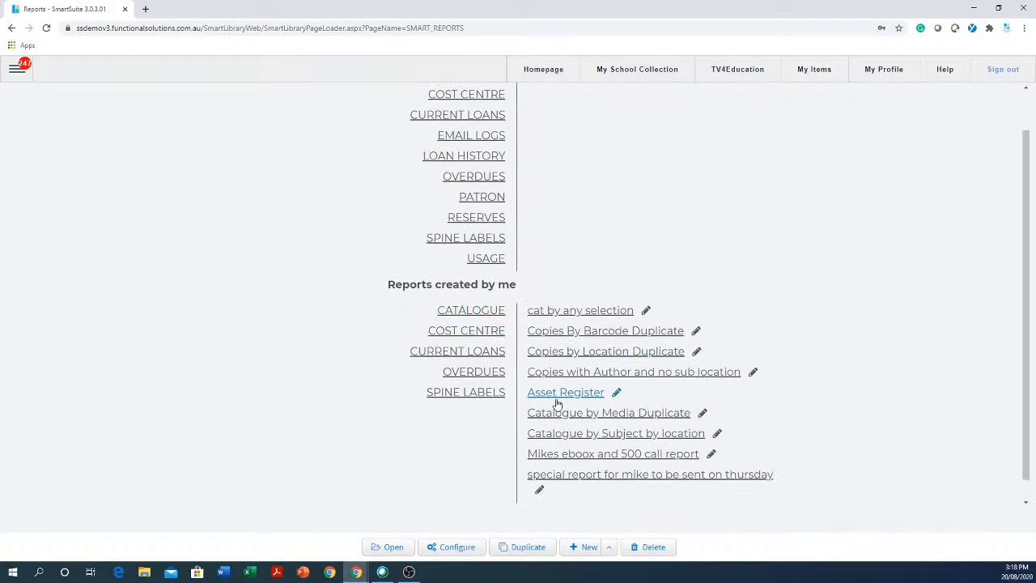
scroll(557, 402, "down", 1)
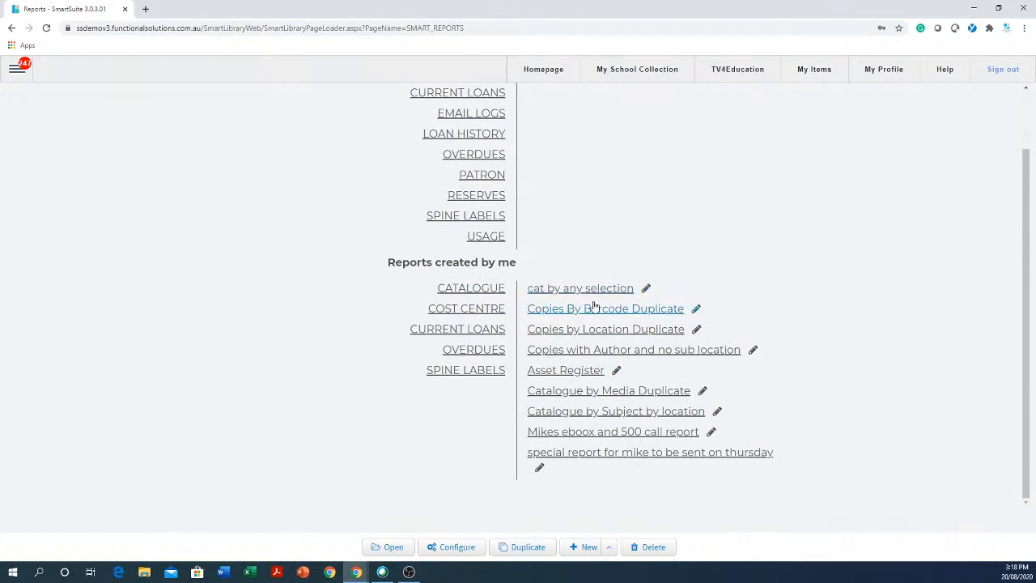
left_click(627, 393)
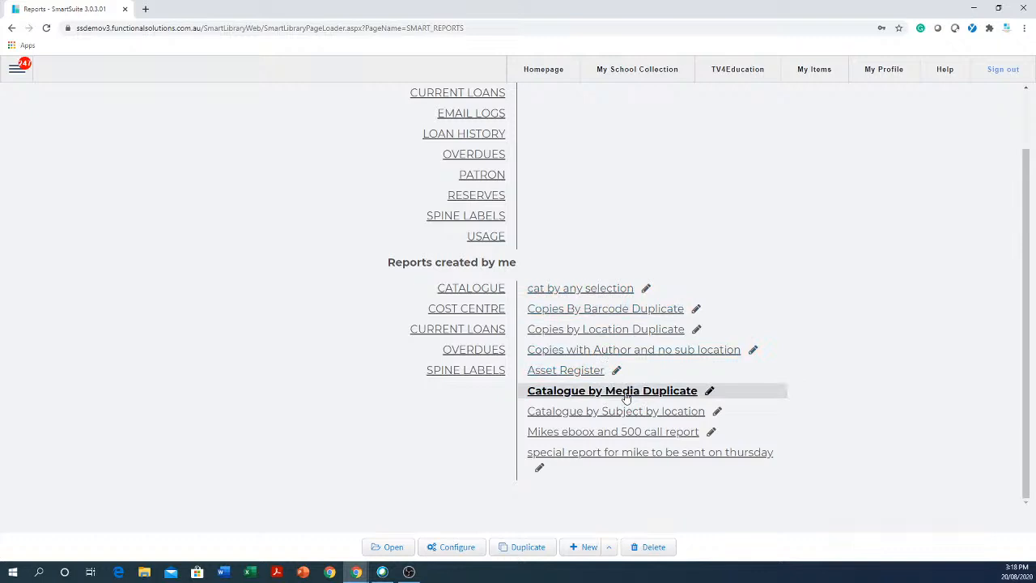
left_click(394, 549)
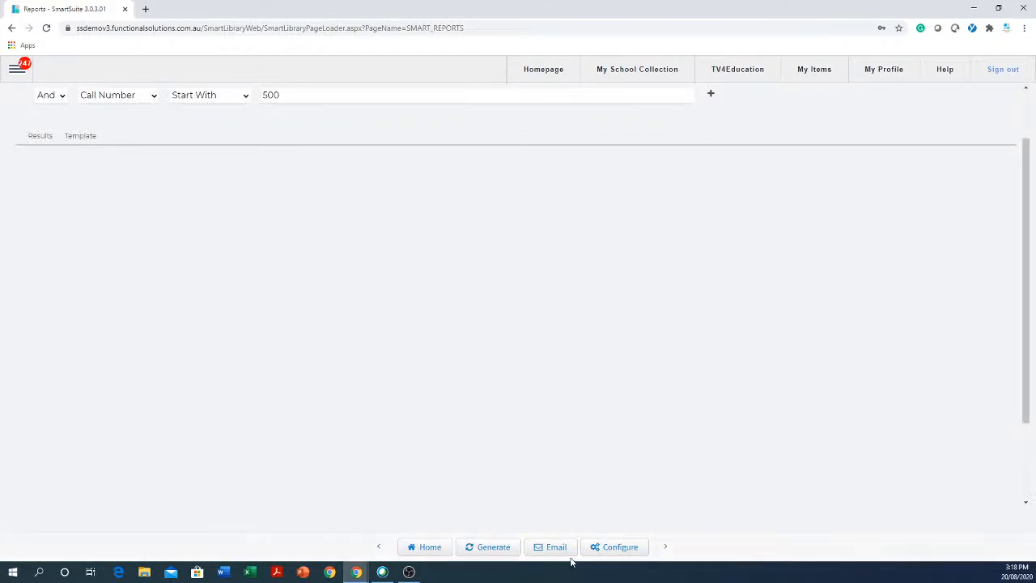
- Generate the Catalogue by Media Duplicate report, review Results and Template views, then return to saved reports
left_click(497, 548)
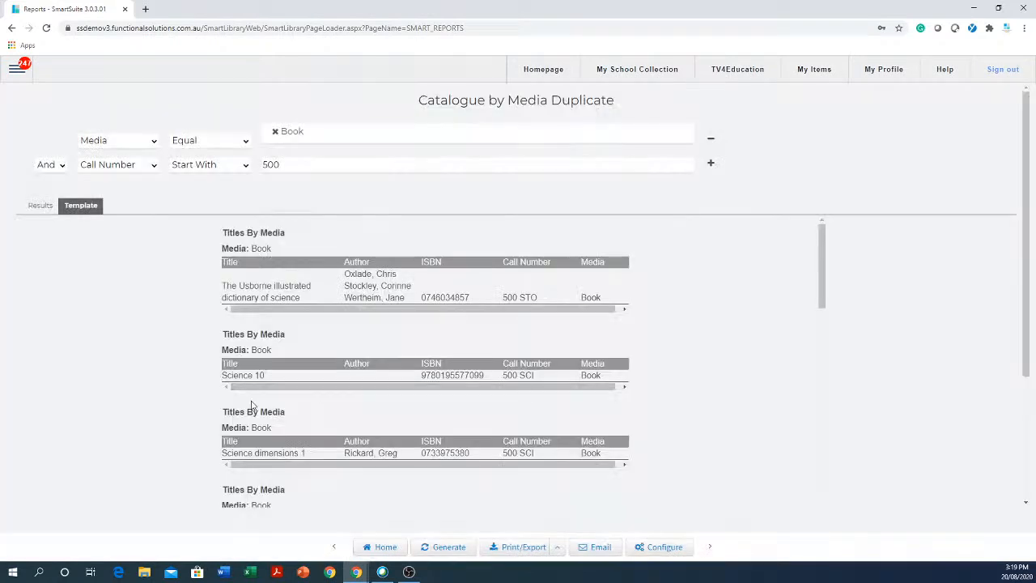
scroll(459, 481, "down", 1)
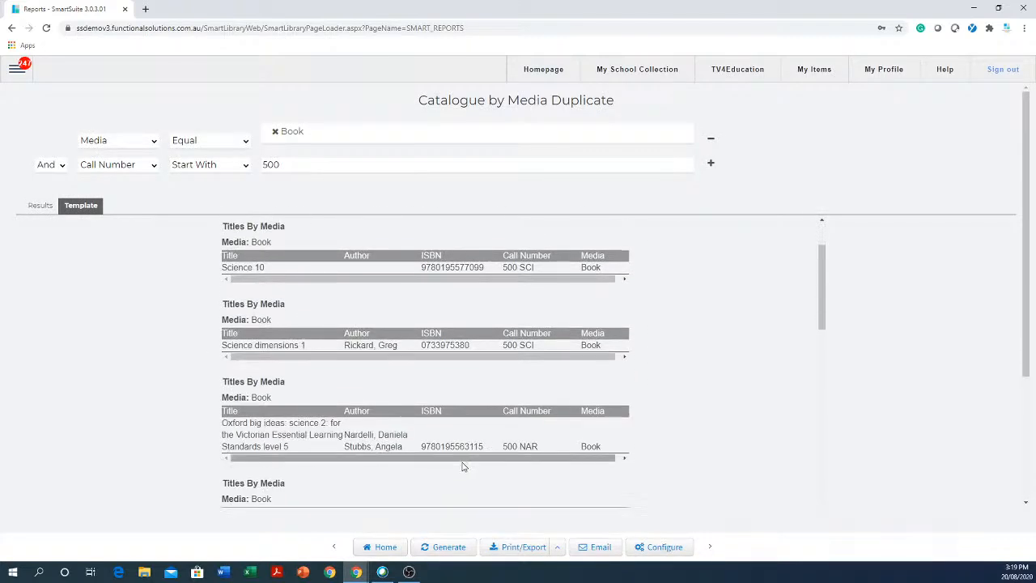
scroll(463, 467, "up", 1)
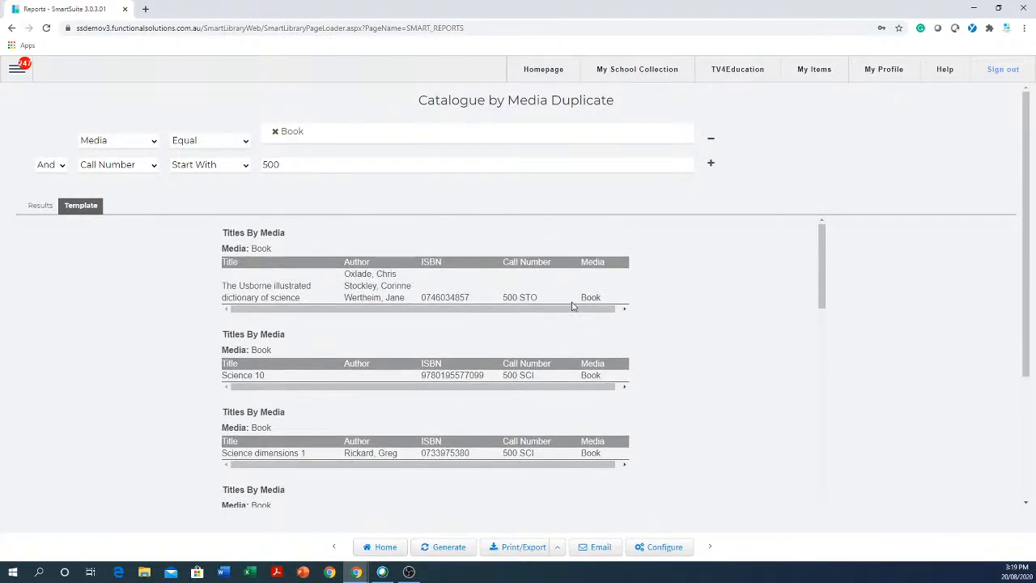
left_click(32, 206)
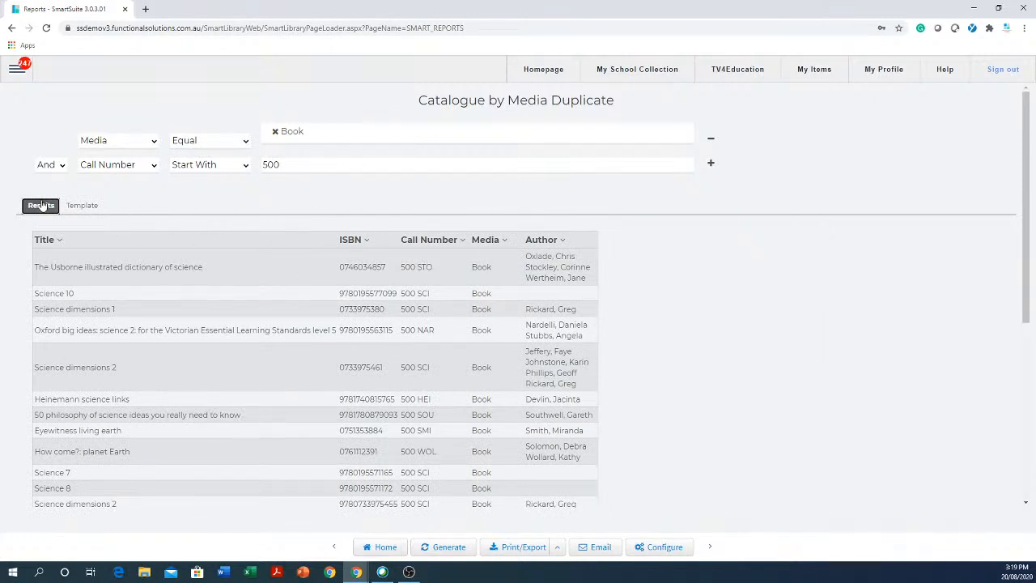
left_click(87, 207)
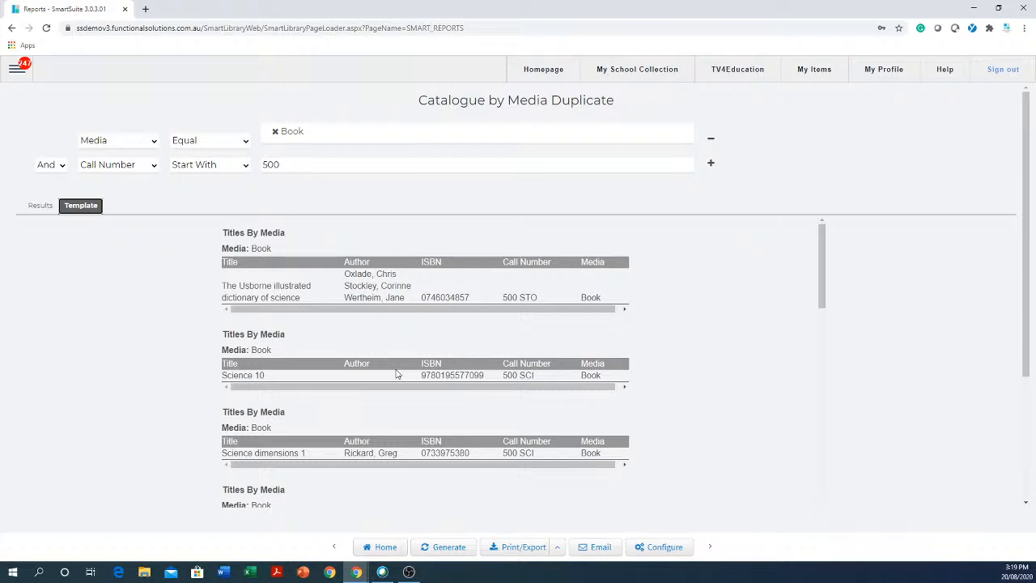
left_click(382, 548)
left_click(570, 89)
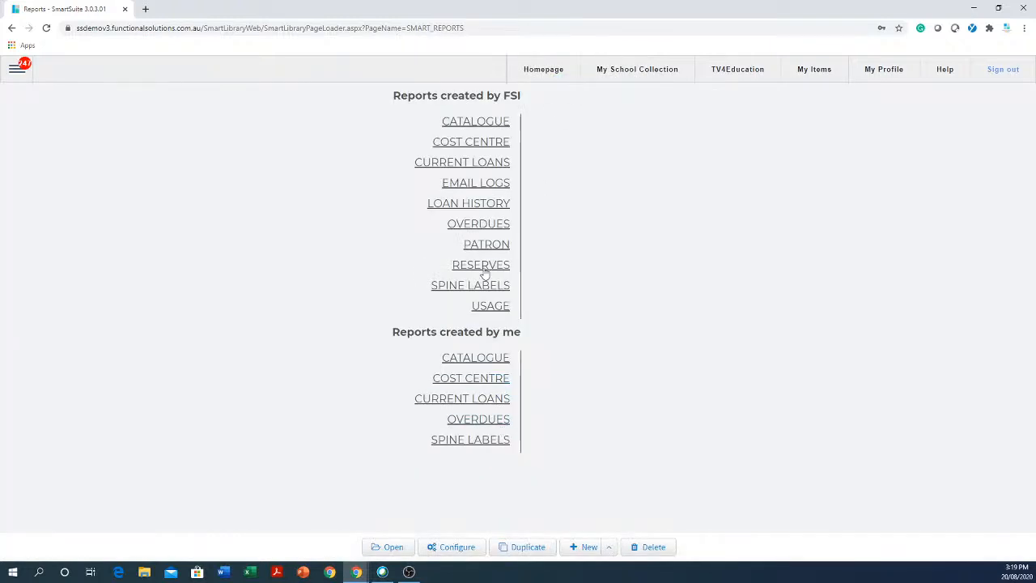
- Open the built-in Overdues By Classification report and generate it for Classgrade prep
left_click(500, 231)
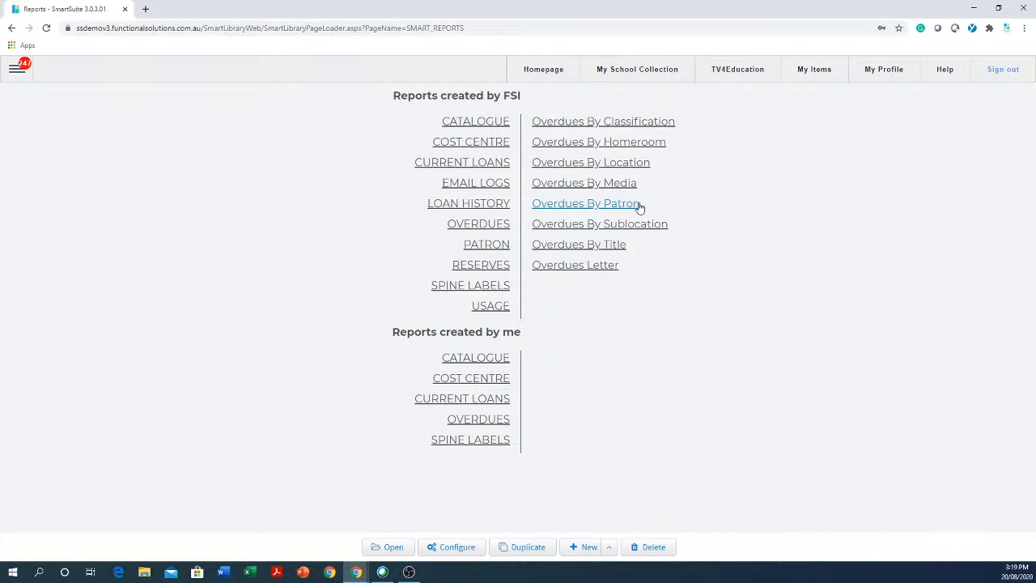
left_click(617, 126)
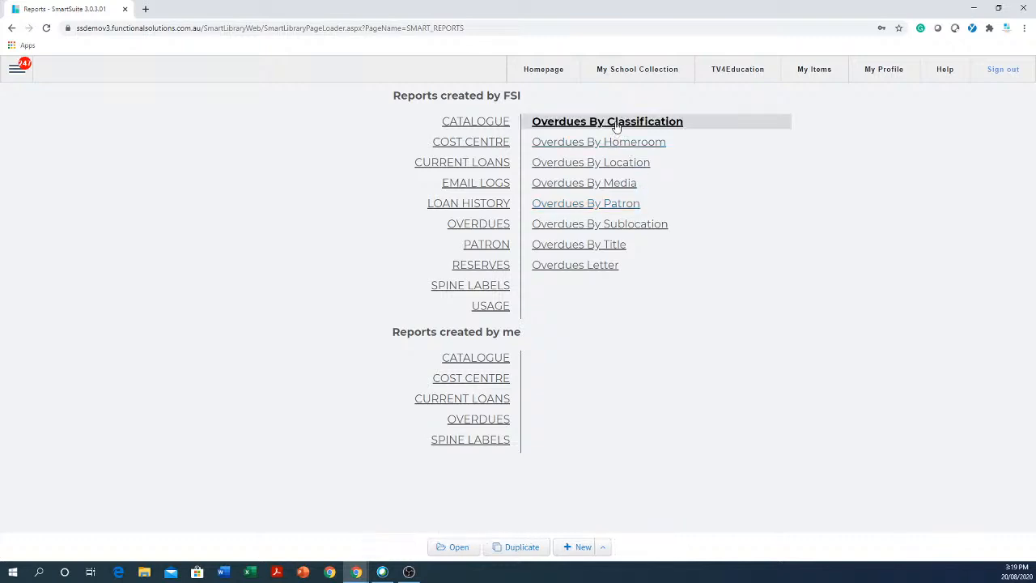
left_click(468, 548)
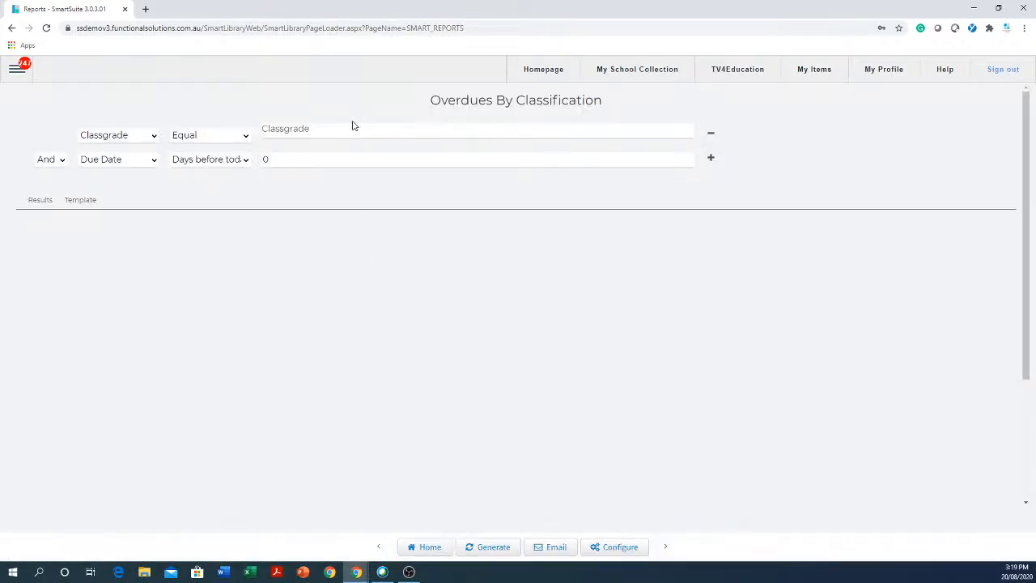
left_click(351, 135)
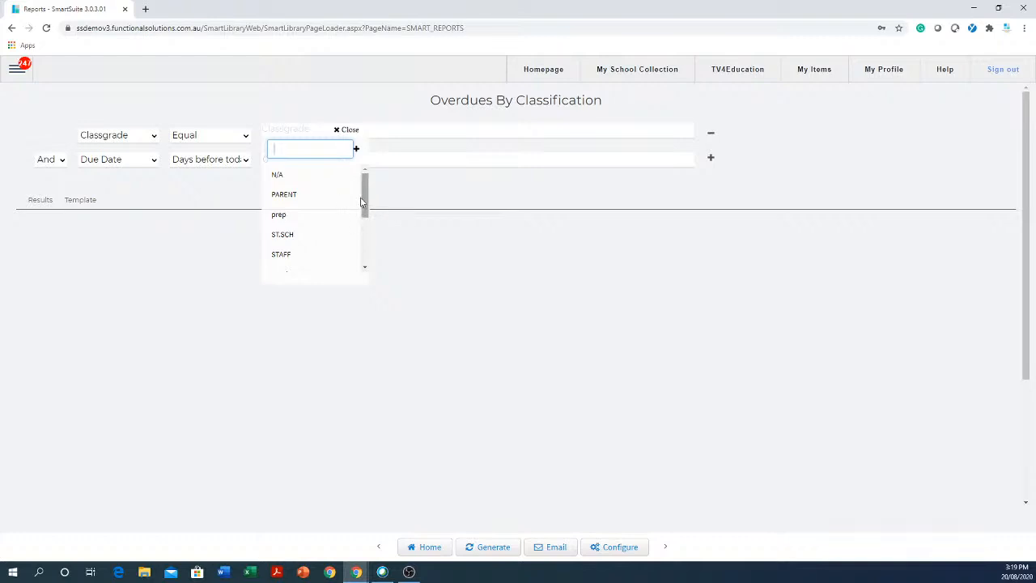
mouse_move(364, 196)
left_mouse_down()
mouse_move(363, 240)
mouse_move(370, 185)
left_mouse_up()
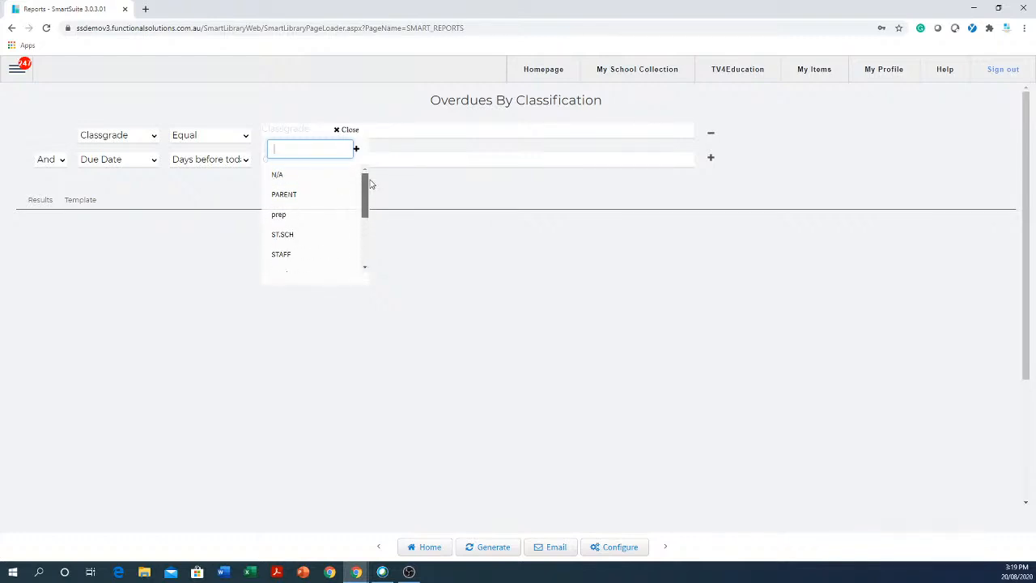
left_click(280, 219)
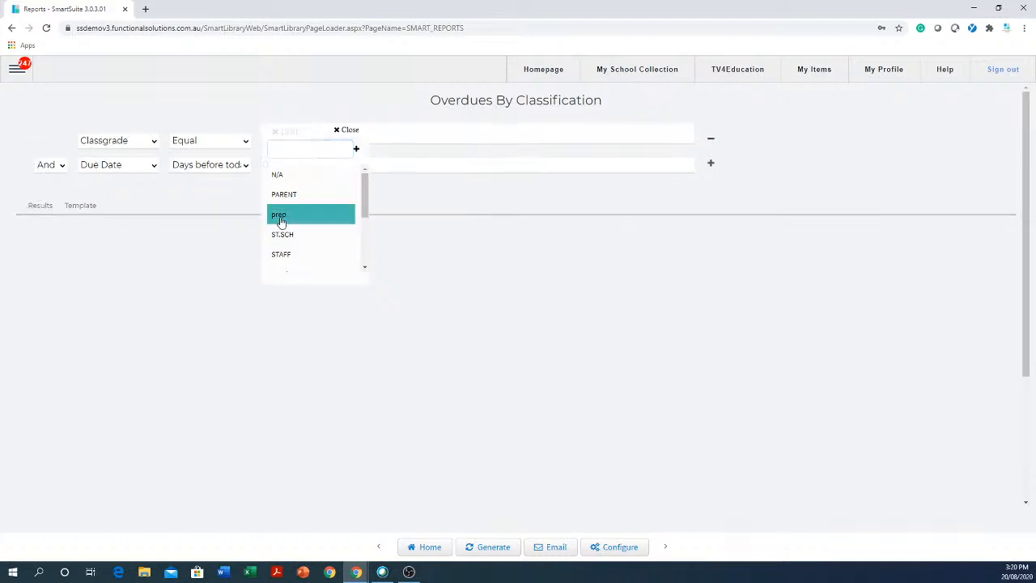
left_click(484, 548)
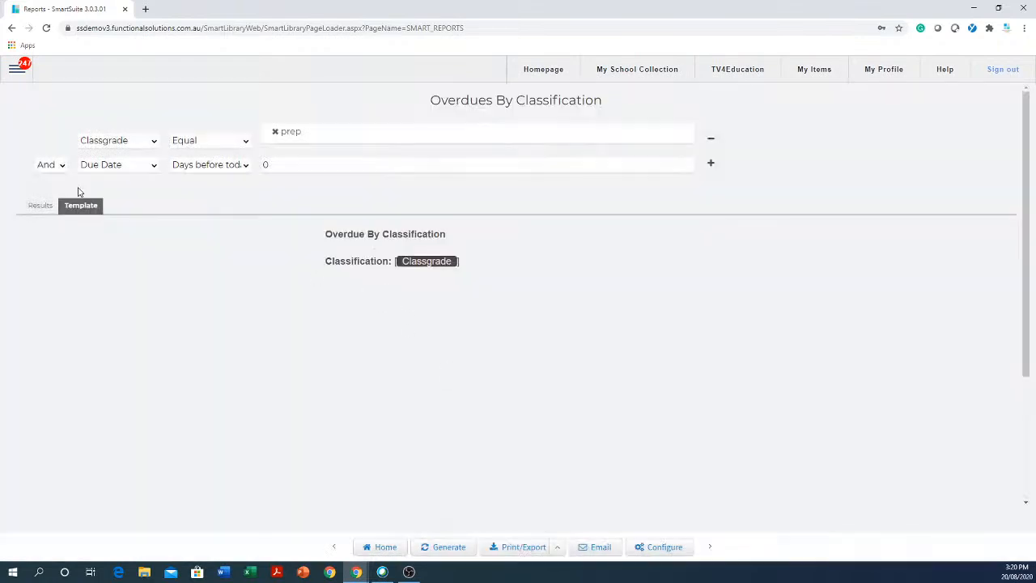
- Replace prep with class grades 08, 07 and 12 and regenerate the report
left_click(275, 132)
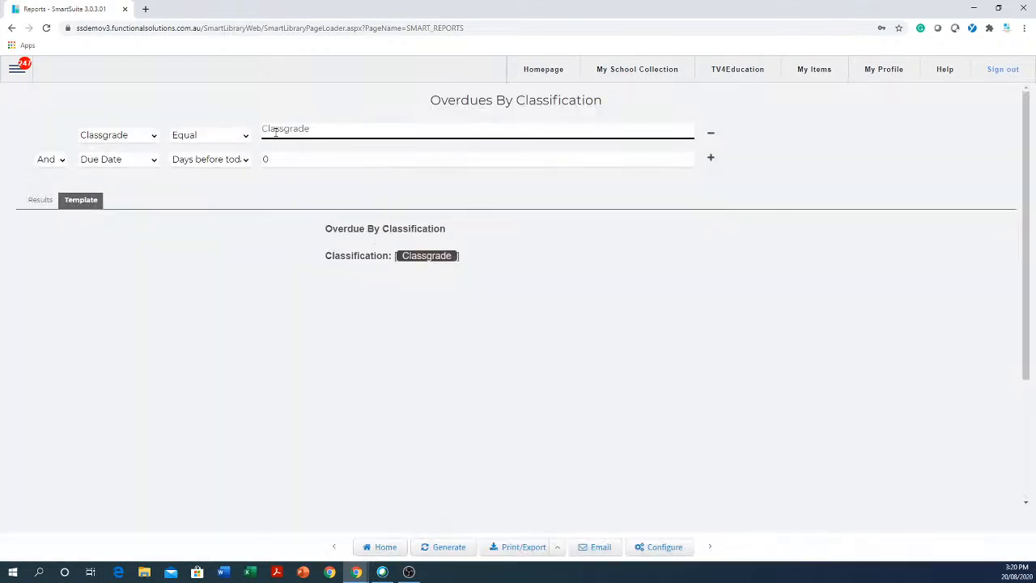
left_click(288, 131)
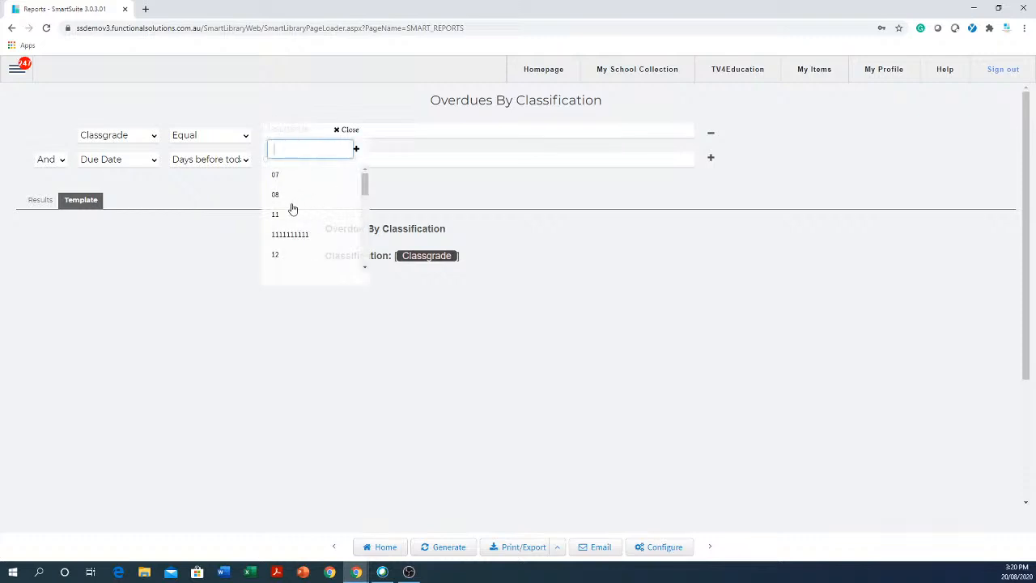
left_click(283, 197)
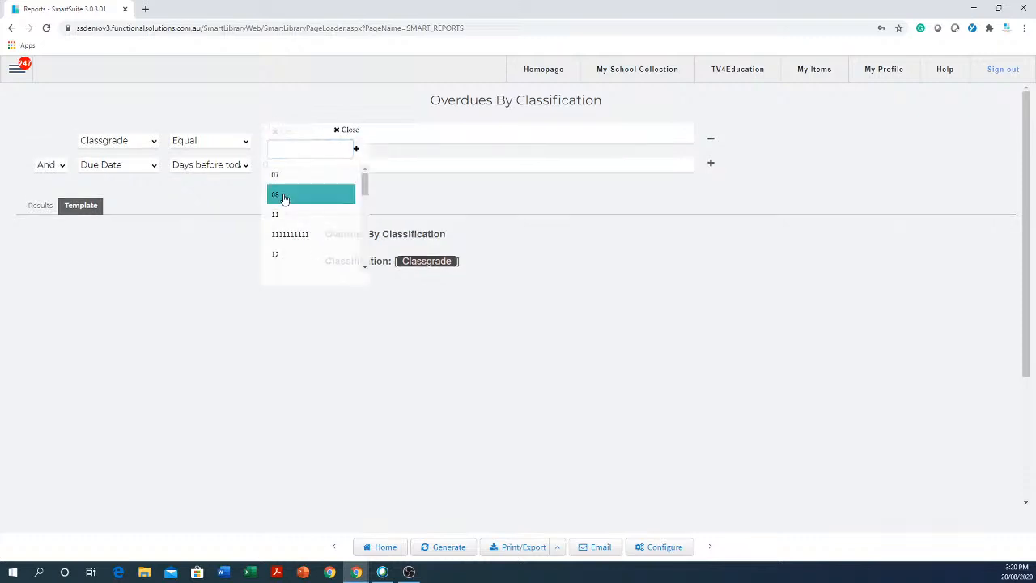
left_click(284, 178)
left_click(278, 256)
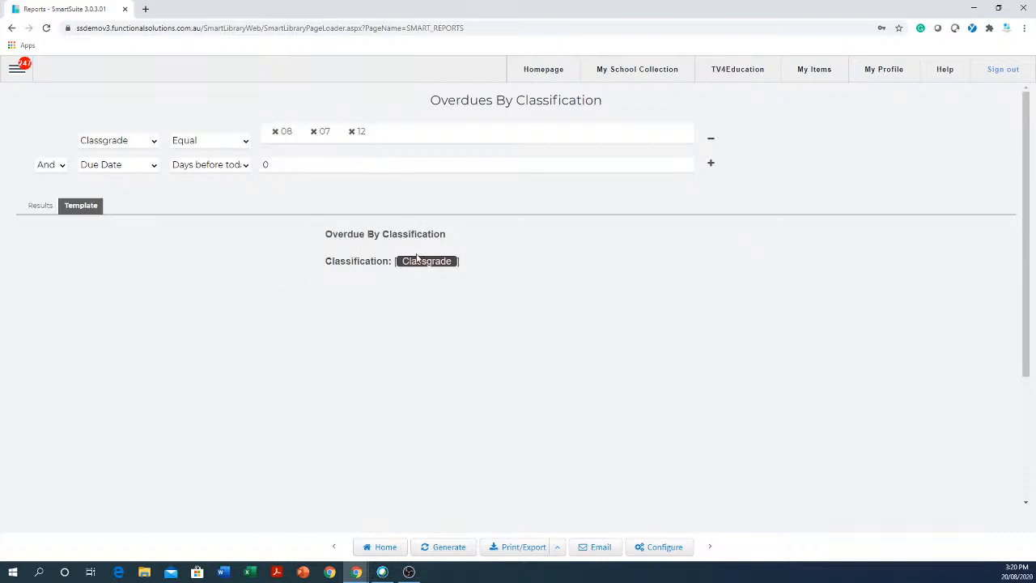
left_click(444, 547)
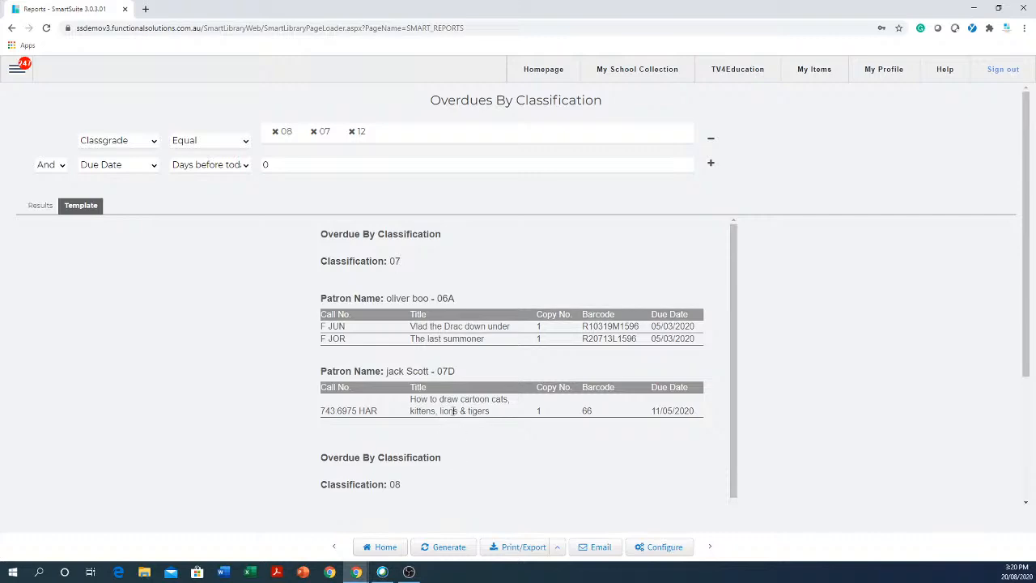
scroll(454, 411, "down", 3)
scroll(454, 414, "down", 3)
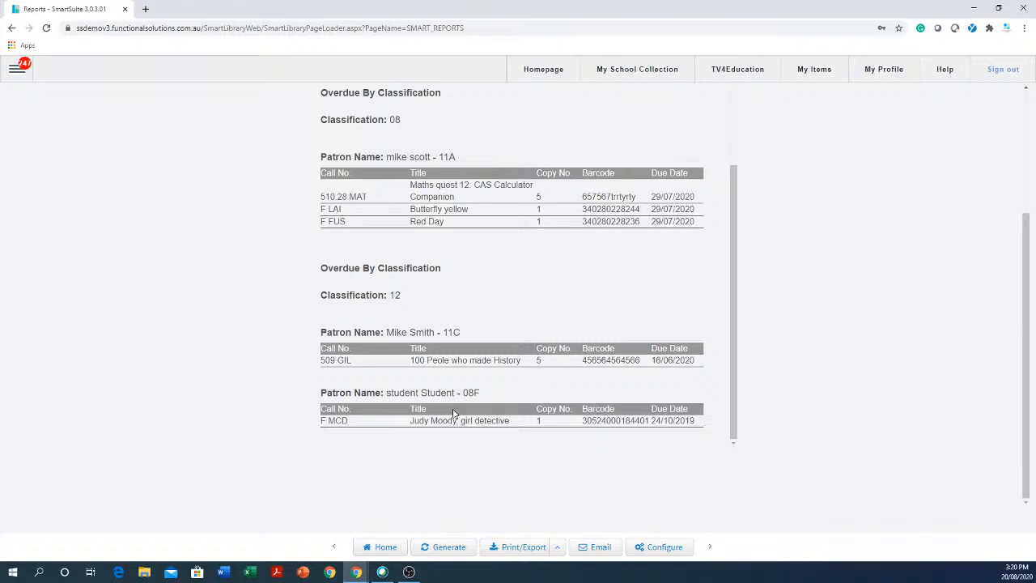
scroll(454, 415, "up", 2)
scroll(453, 415, "down", 2)
scroll(453, 414, "up", 2)
scroll(428, 348, "up", 2)
scroll(425, 264, "up", 3)
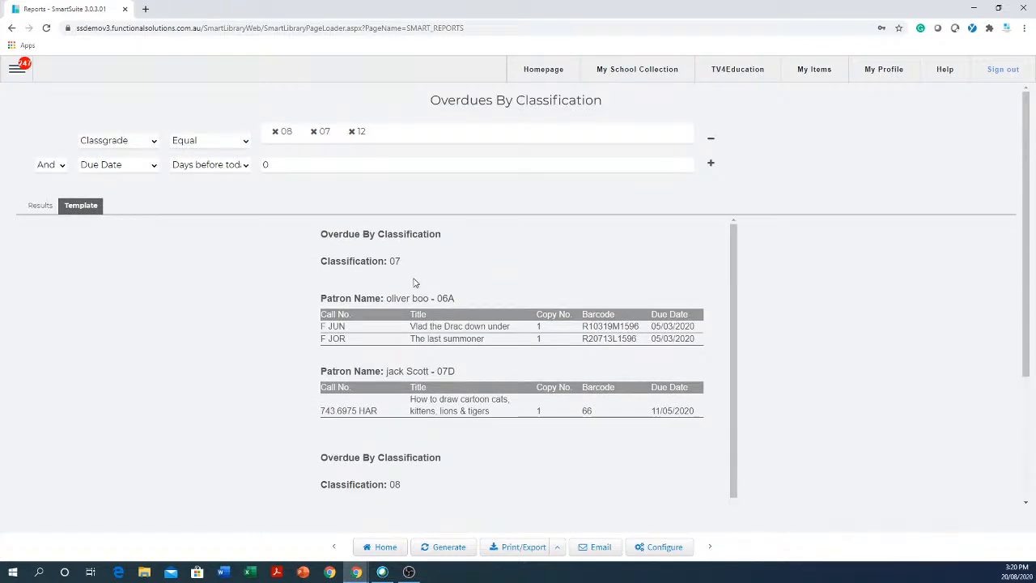
- Remove grades 08 and 12 and regenerate the report for Classgrade 07 only
left_click(276, 131)
left_click(314, 132)
left_click(446, 549)
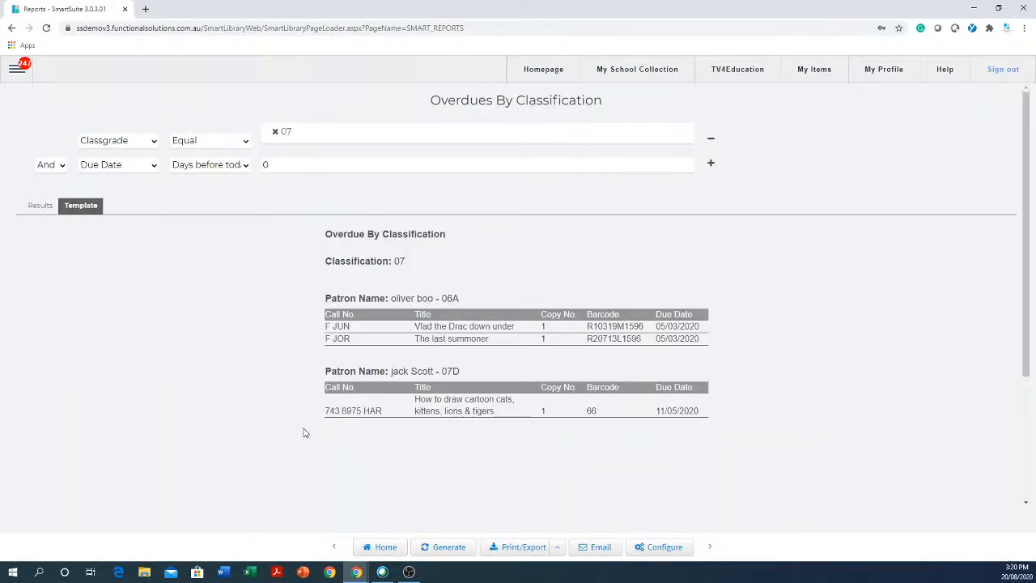
left_click(465, 165)
scroll(220, 326, "down", 3)
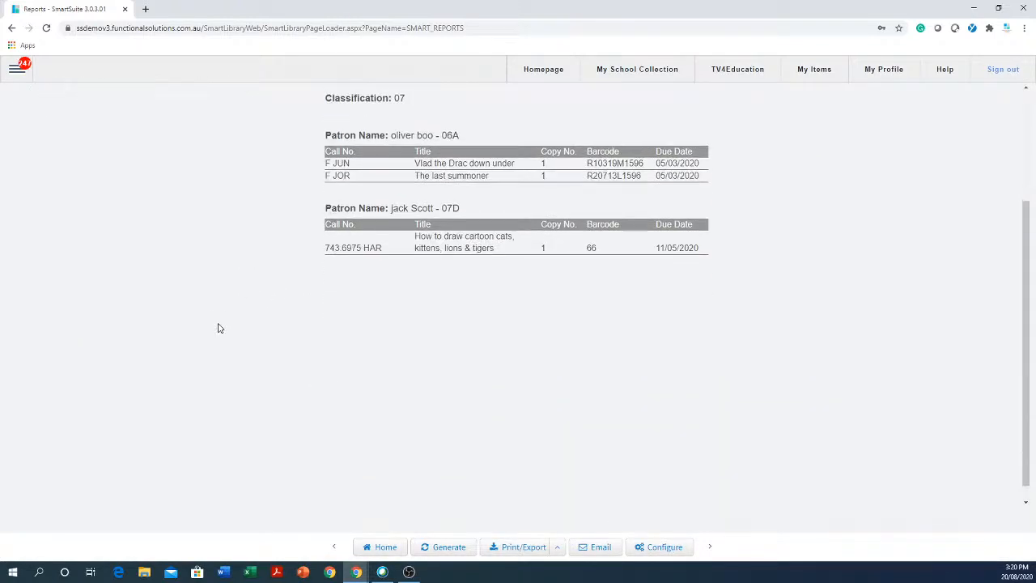
scroll(235, 299, "up", 3)
scroll(233, 295, "down", 3)
scroll(238, 287, "up", 3)
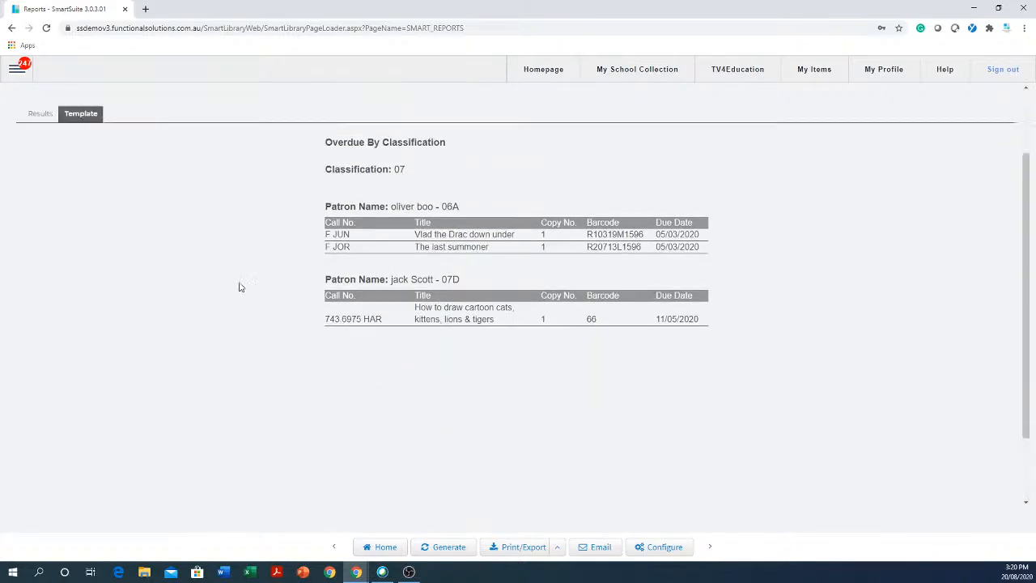
scroll(241, 284, "down", 3)
scroll(240, 284, "up", 3)
scroll(242, 285, "down", 3)
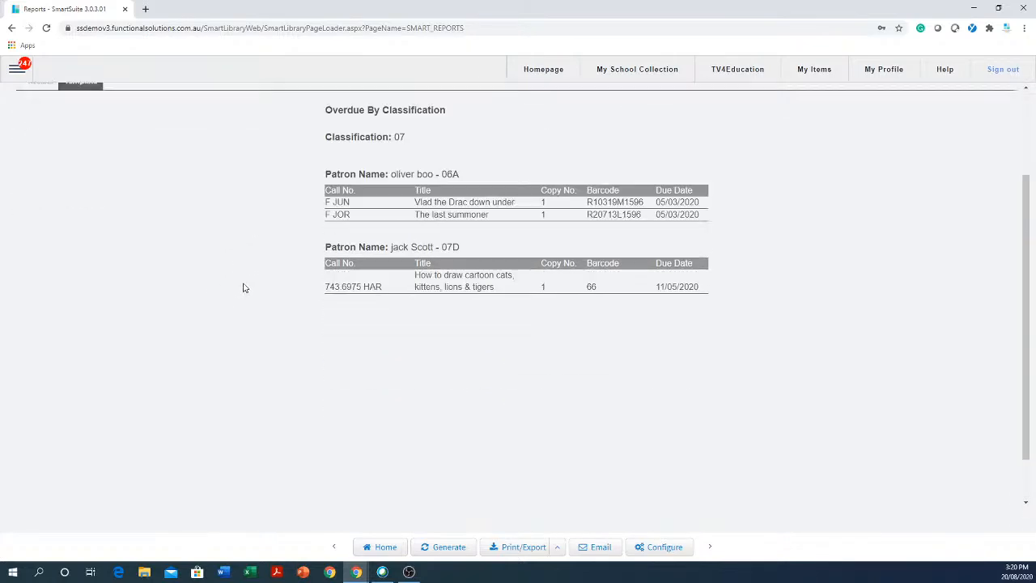
scroll(243, 285, "up", 3)
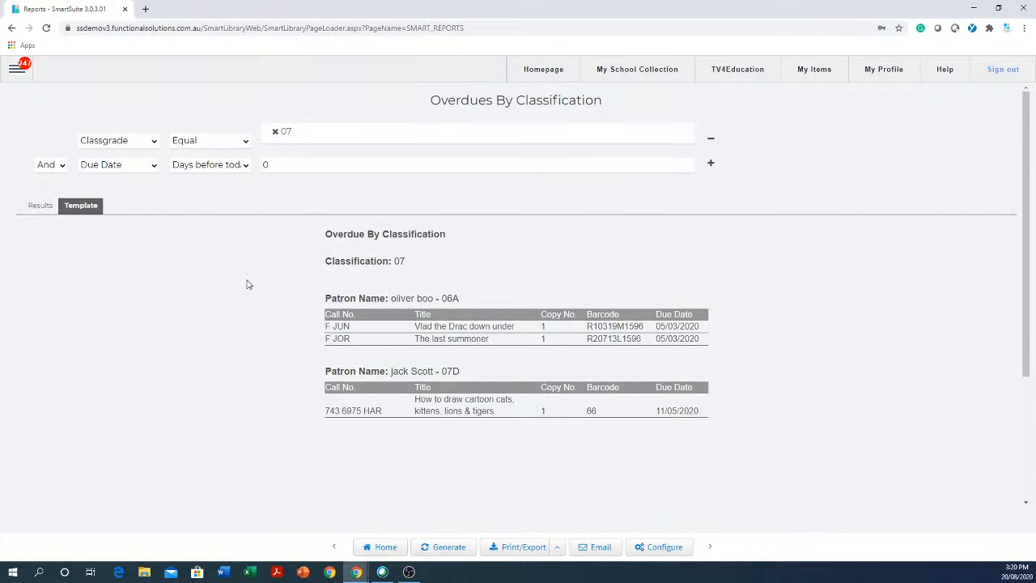
- In the report email, correct 'ptese' to 'these' and 'gor' to 'for' in the subject, then Send Now
left_click(600, 549)
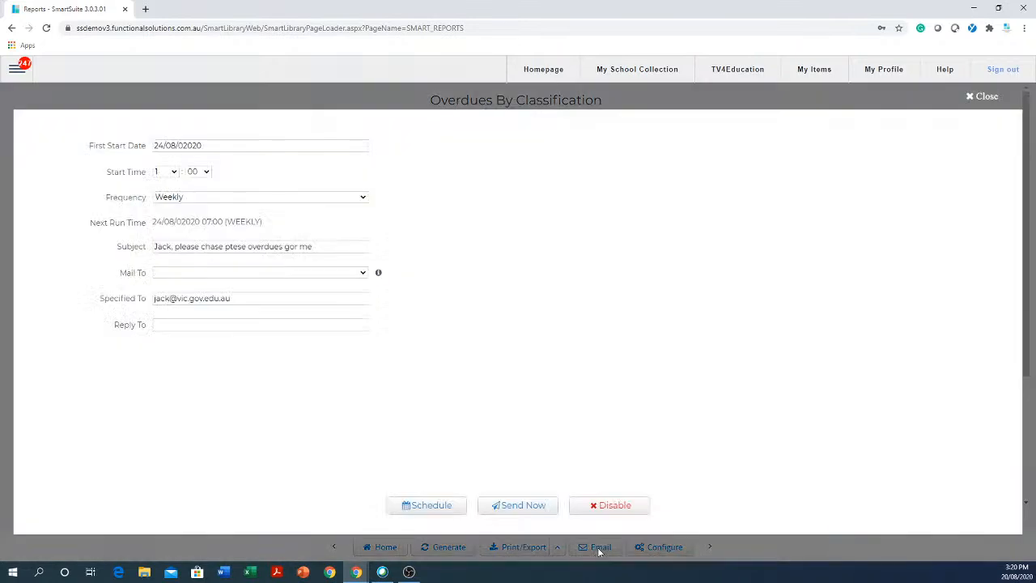
left_click(297, 298)
left_click_drag(296, 298, 118, 289)
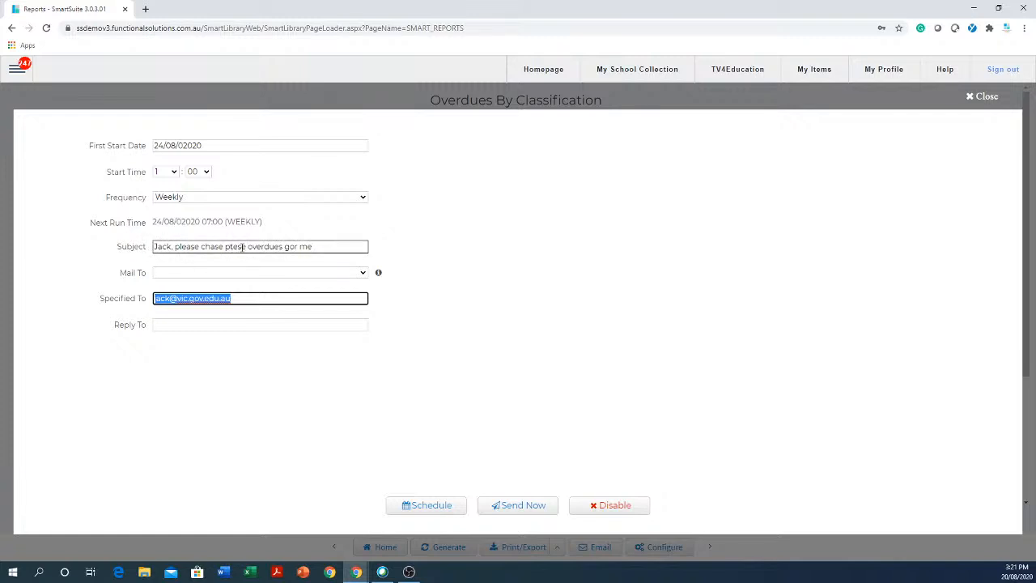
left_click_drag(246, 247, 226, 247)
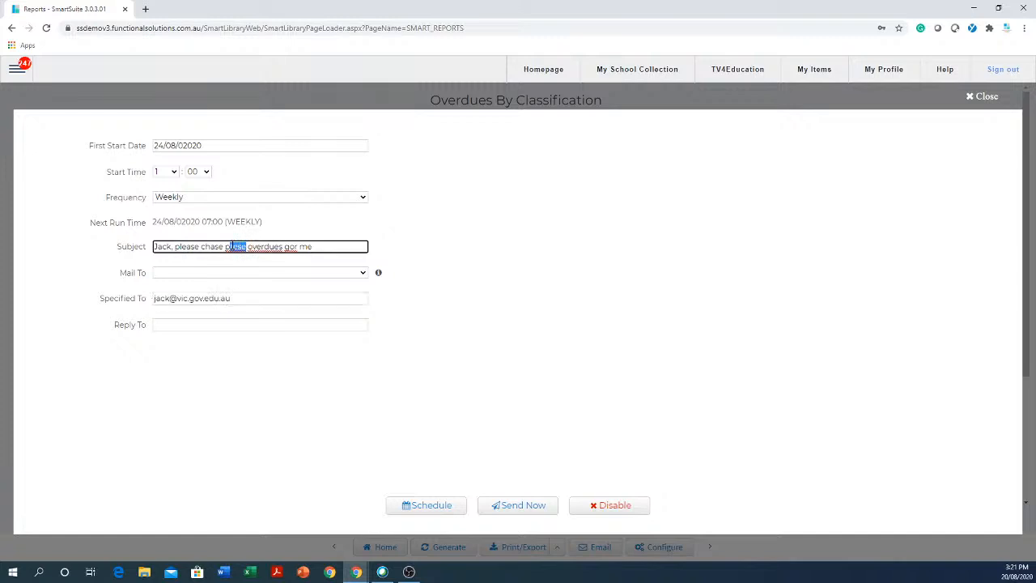
type("these")
left_click(287, 247)
key("BackSpace")
type("f")
left_click(522, 512)
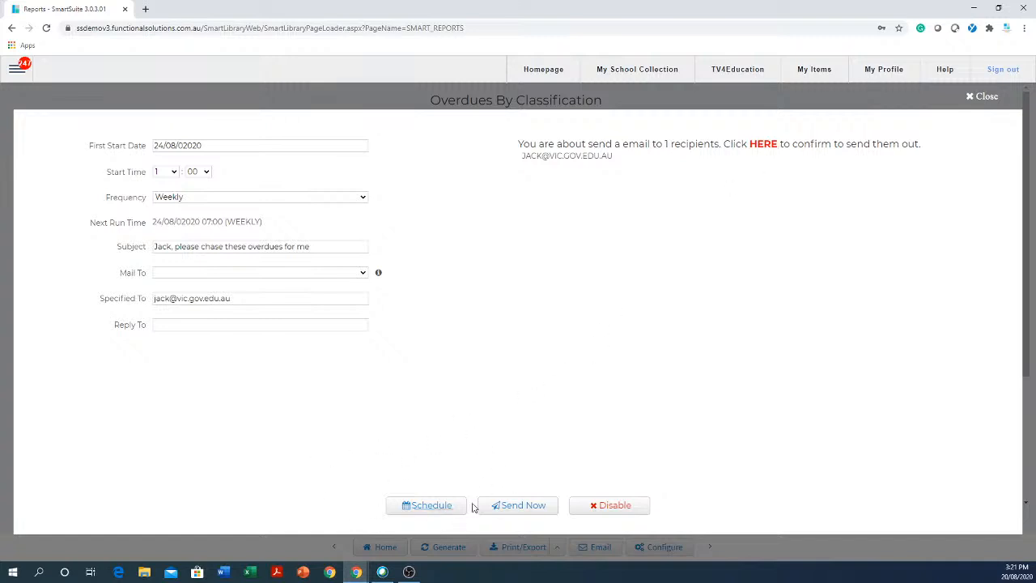
- Set the email's first start date to 24/08/2020 and start hour to 6
left_click(222, 145)
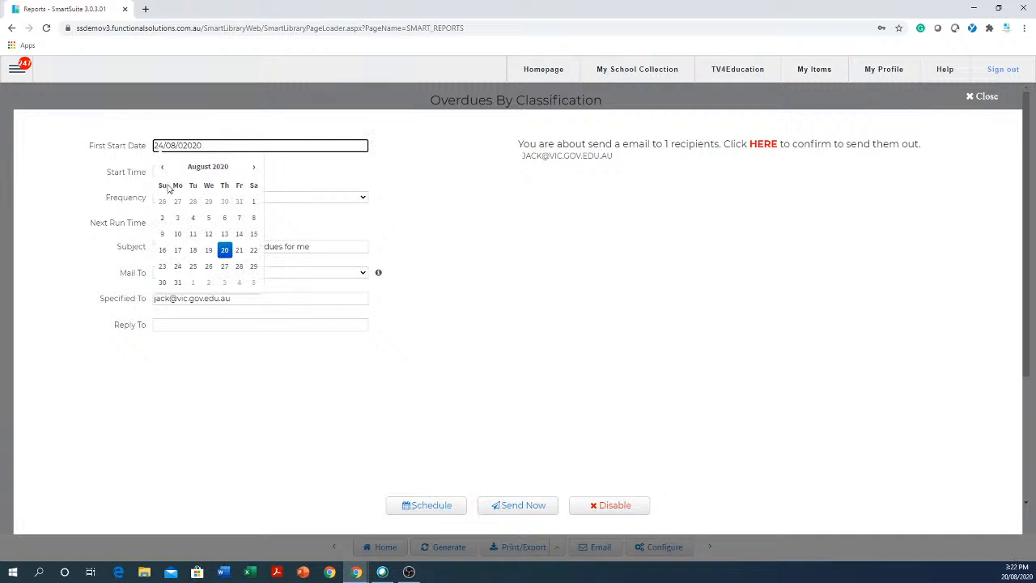
left_click(178, 267)
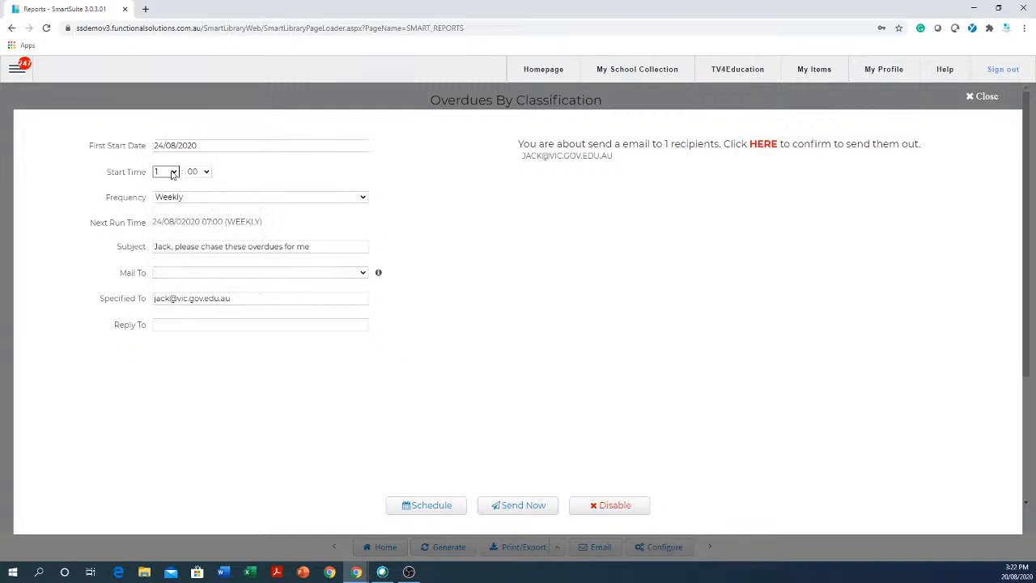
left_click(171, 172)
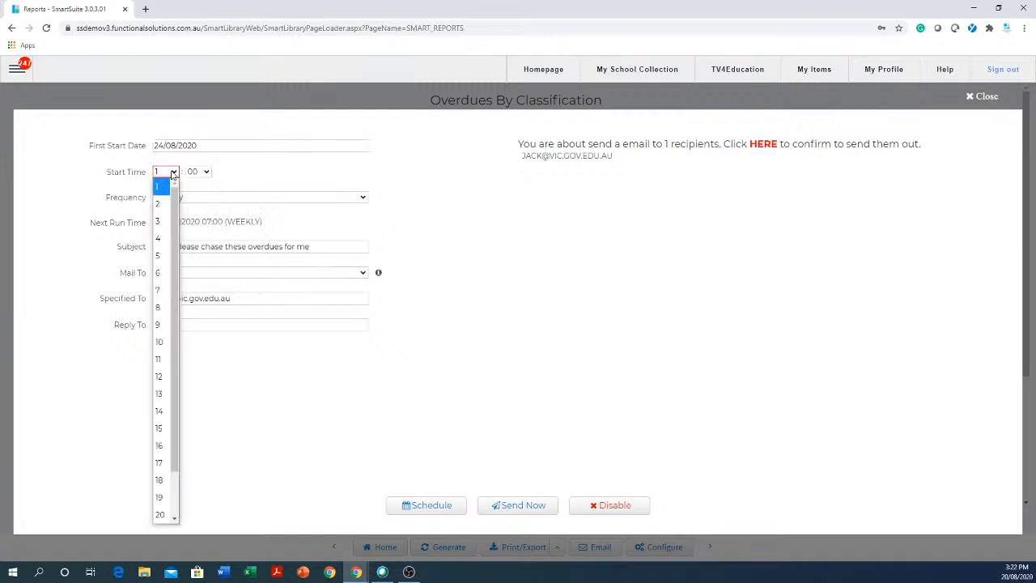
left_click(168, 275)
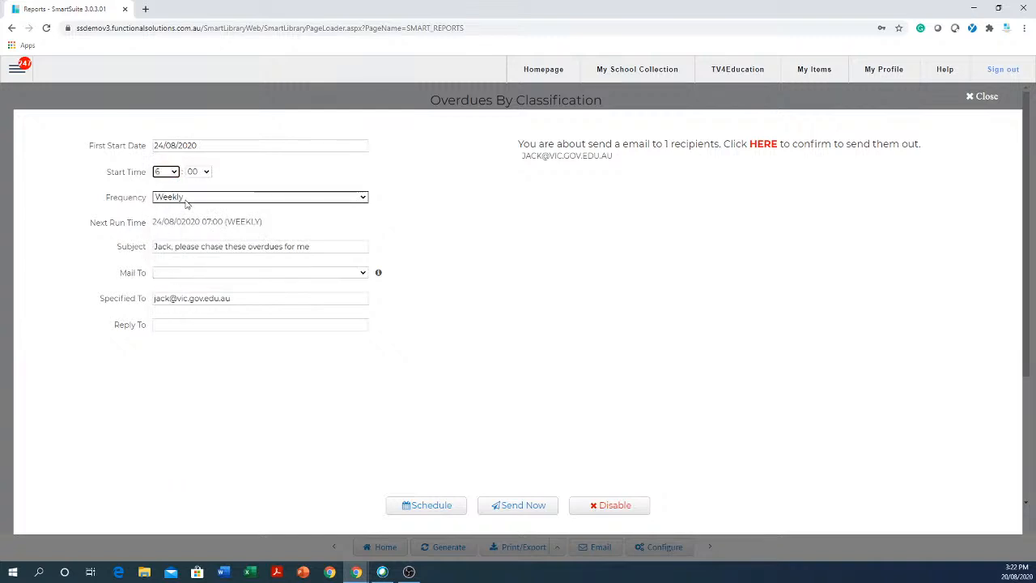
- Save the email schedule and close the schedule form
left_click(310, 243)
left_click_drag(310, 243, 152, 244)
left_click_drag(245, 298, 158, 296)
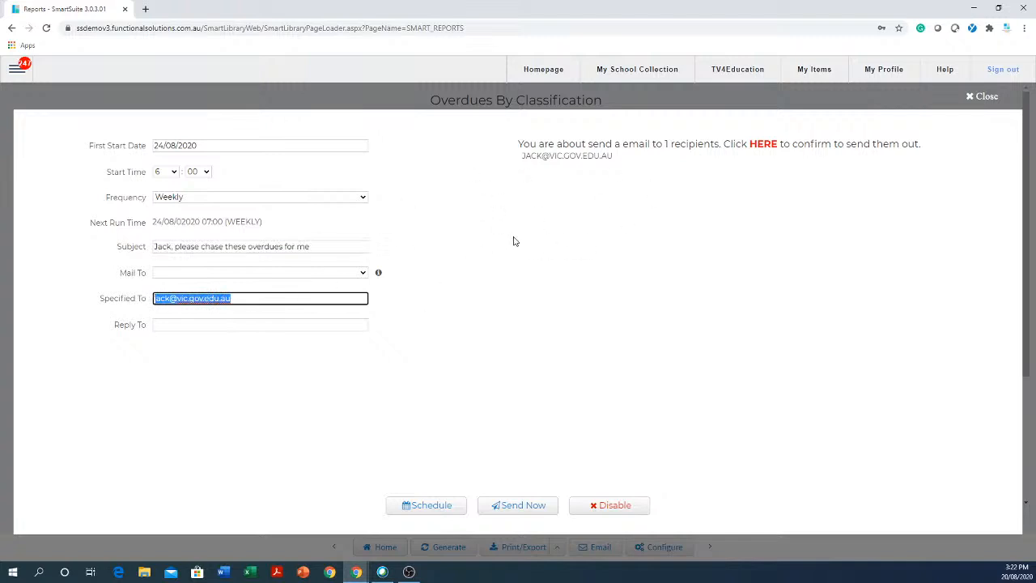
left_click(435, 508)
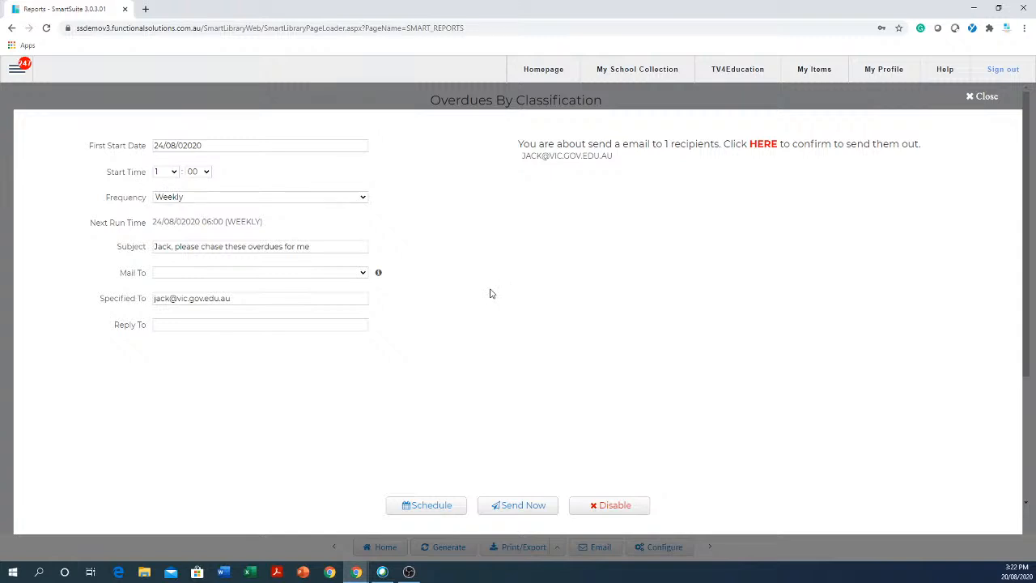
left_click(972, 99)
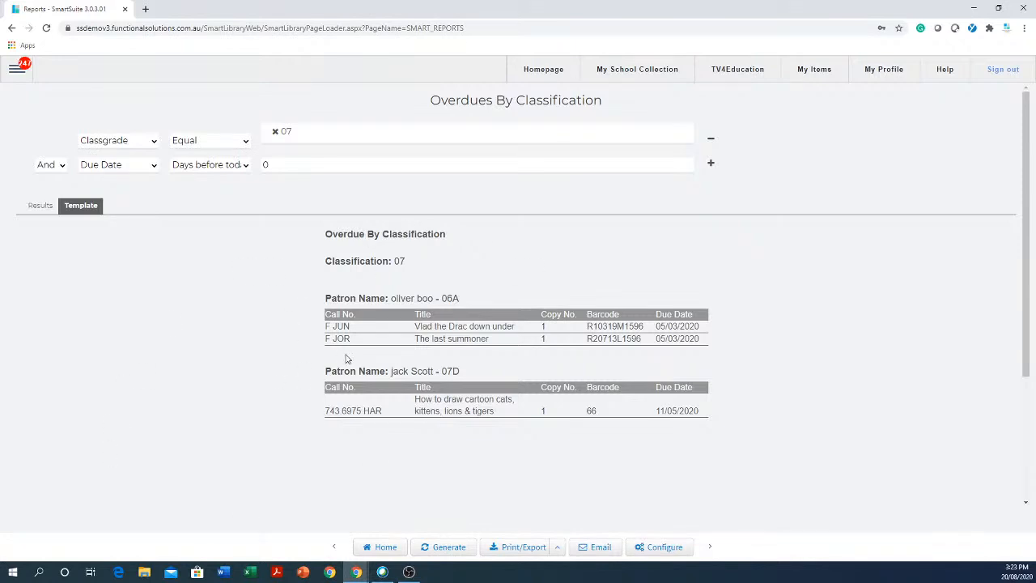
- Reopen the email schedule, keep first start date 24 August 2020, set frequency to Monthly, and close
left_click(602, 548)
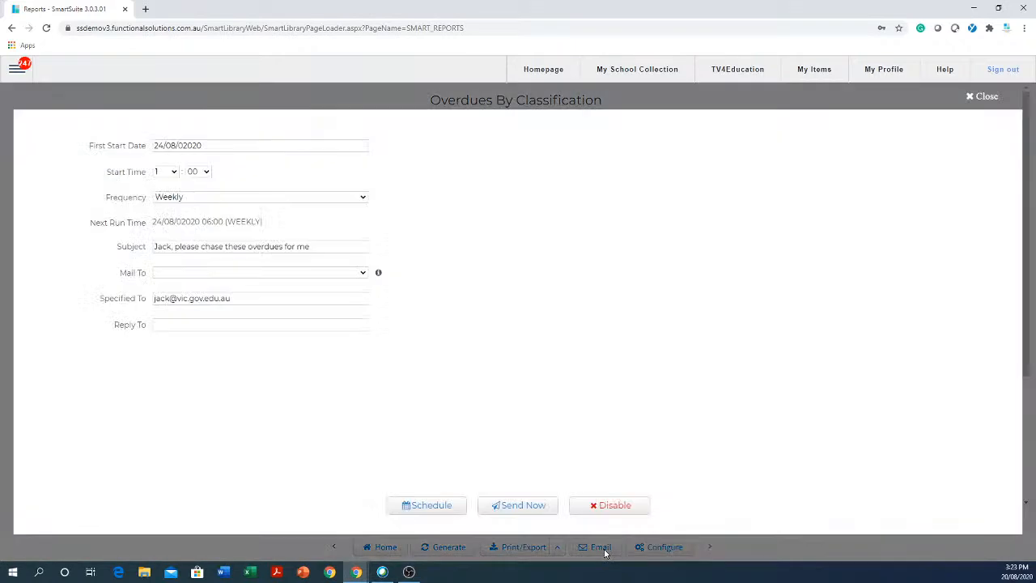
left_click(243, 299)
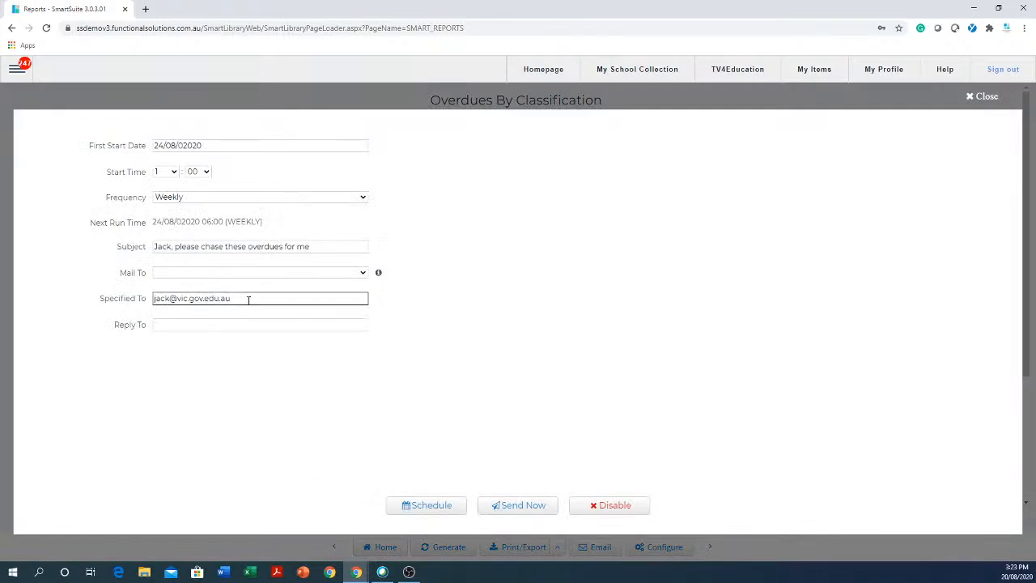
left_click_drag(237, 298, 58, 282)
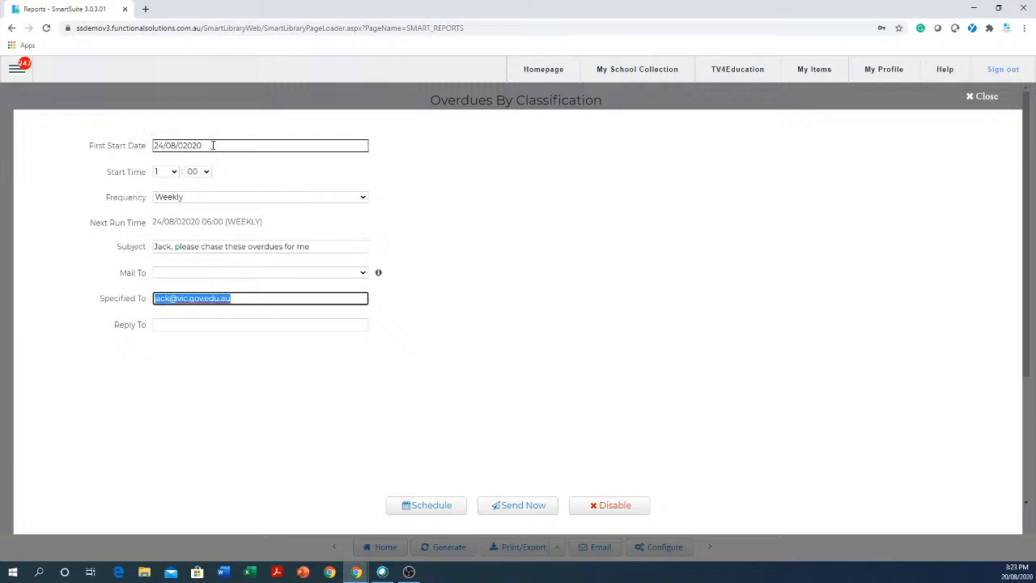
left_click(213, 145)
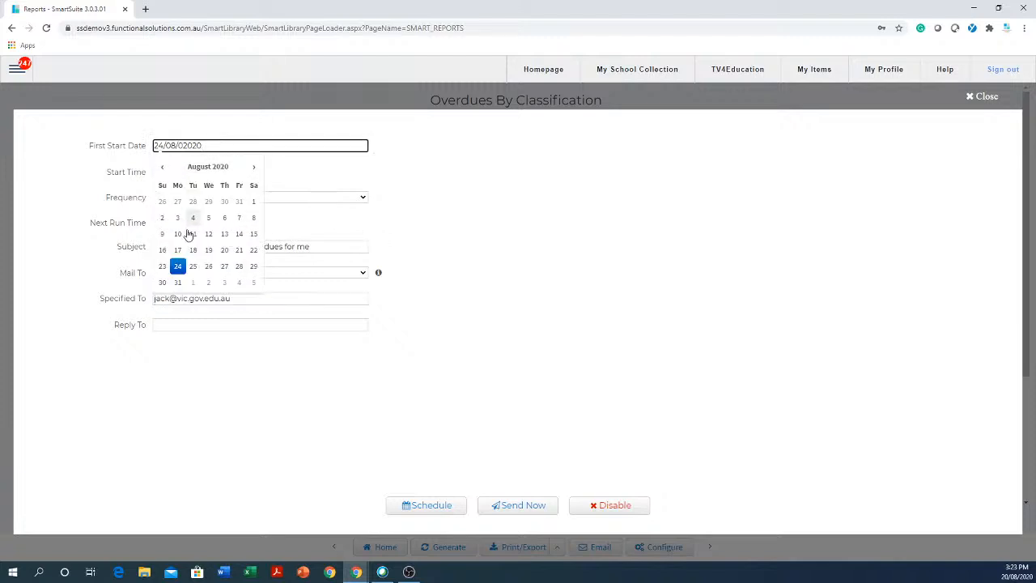
left_click(178, 268)
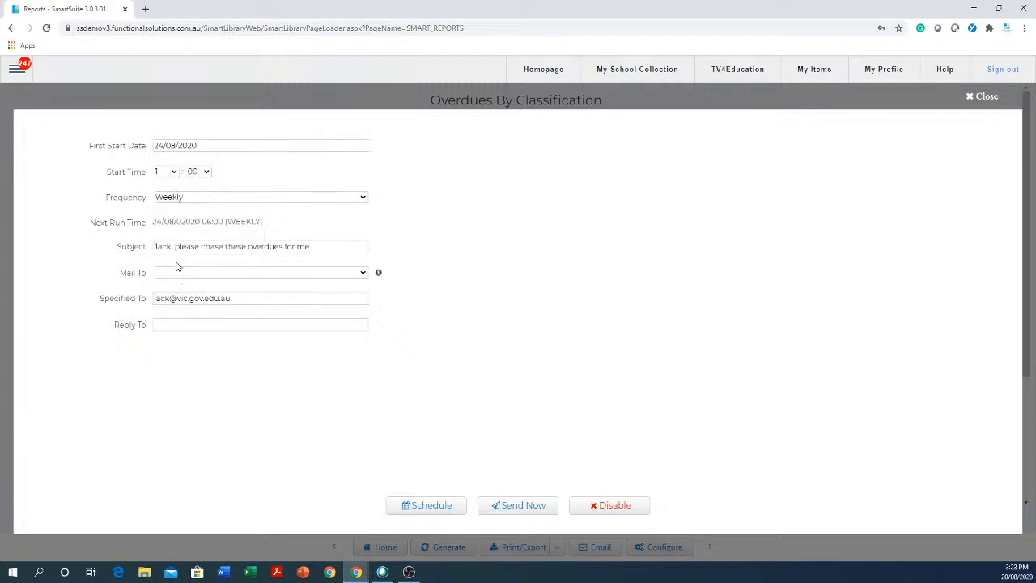
left_click(204, 200)
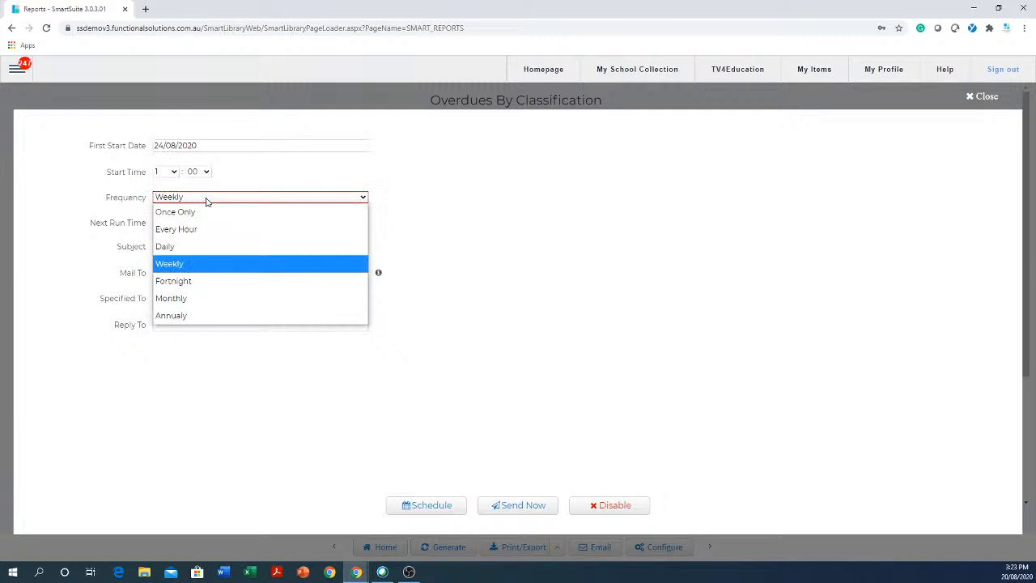
left_click(173, 299)
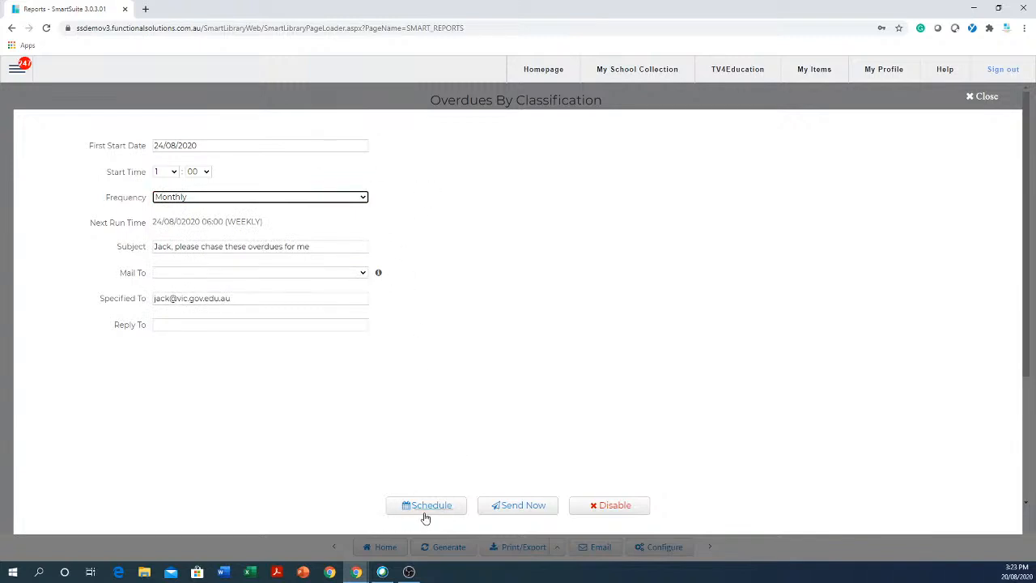
left_click(986, 96)
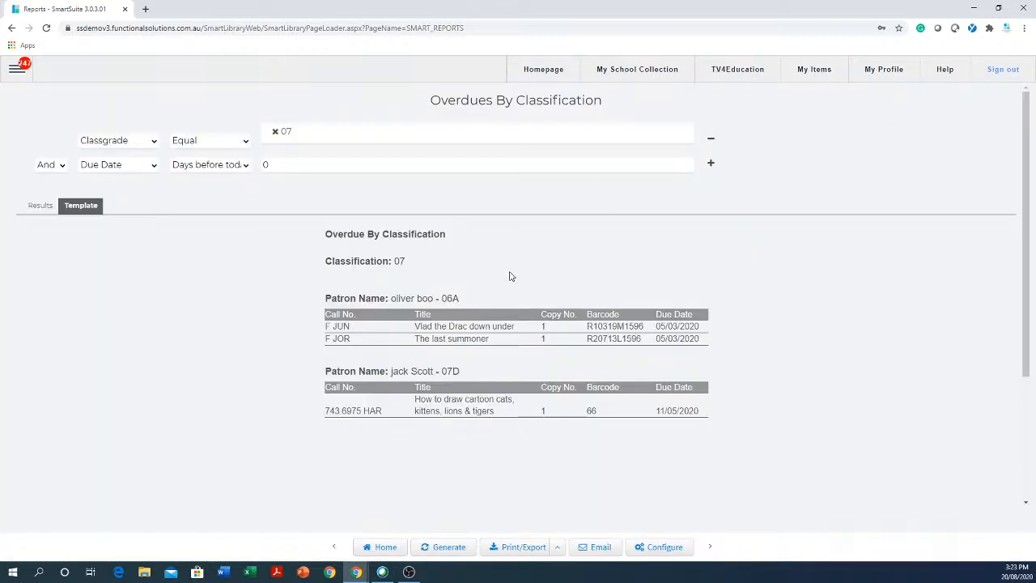
- Reopen the email schedule, schedule it, and set the frequency to Fortnight
left_click(599, 548)
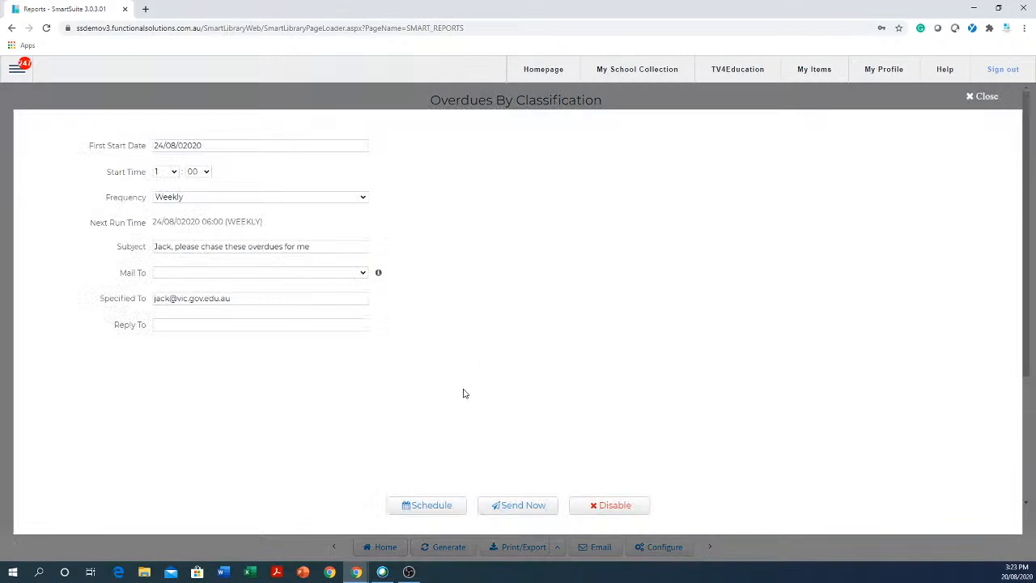
left_click(428, 506)
left_click(217, 200)
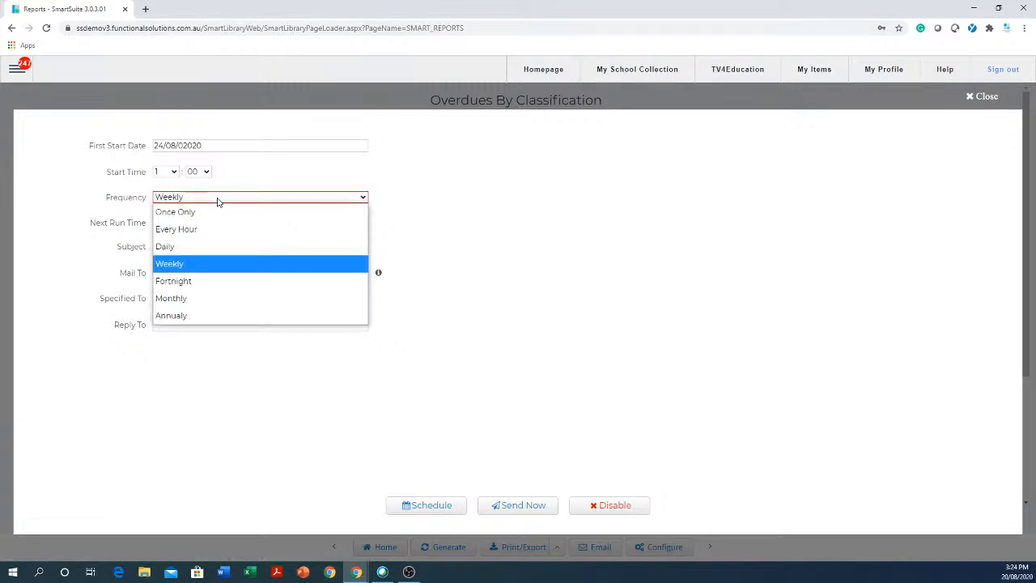
left_click(196, 281)
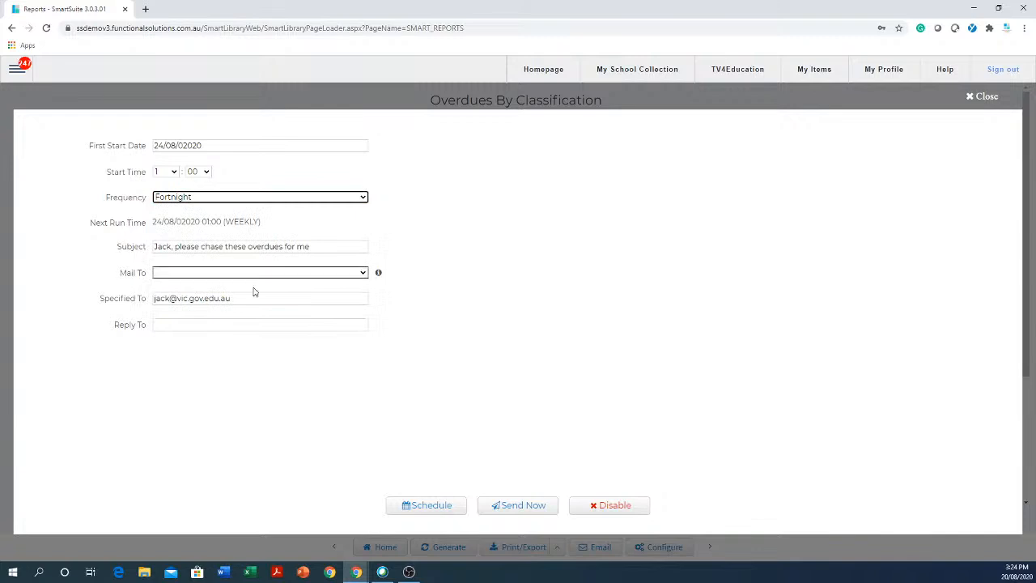
- Disable the email schedule, confirm stopping it, and close the settings
left_click(617, 507)
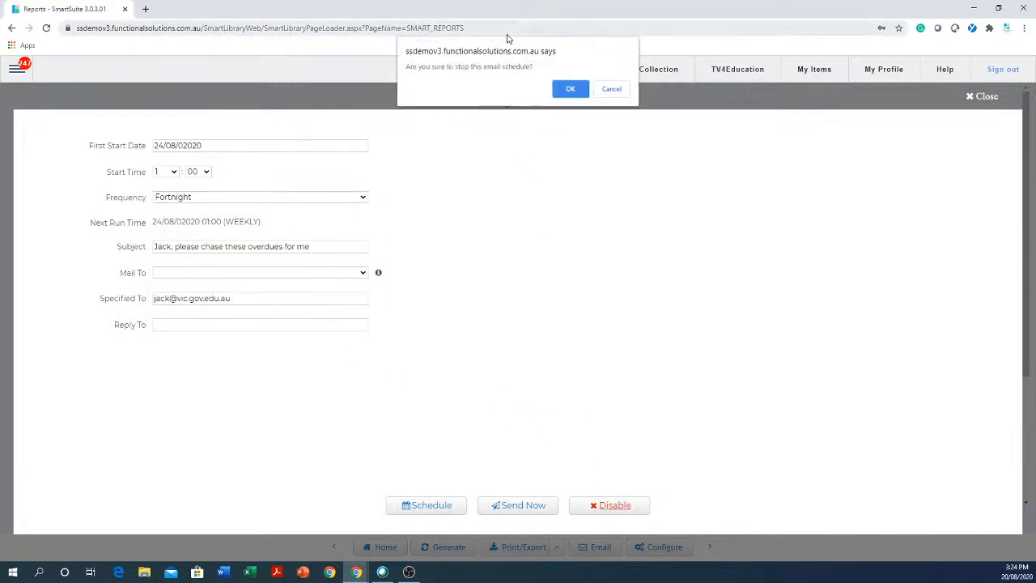
left_click(574, 86)
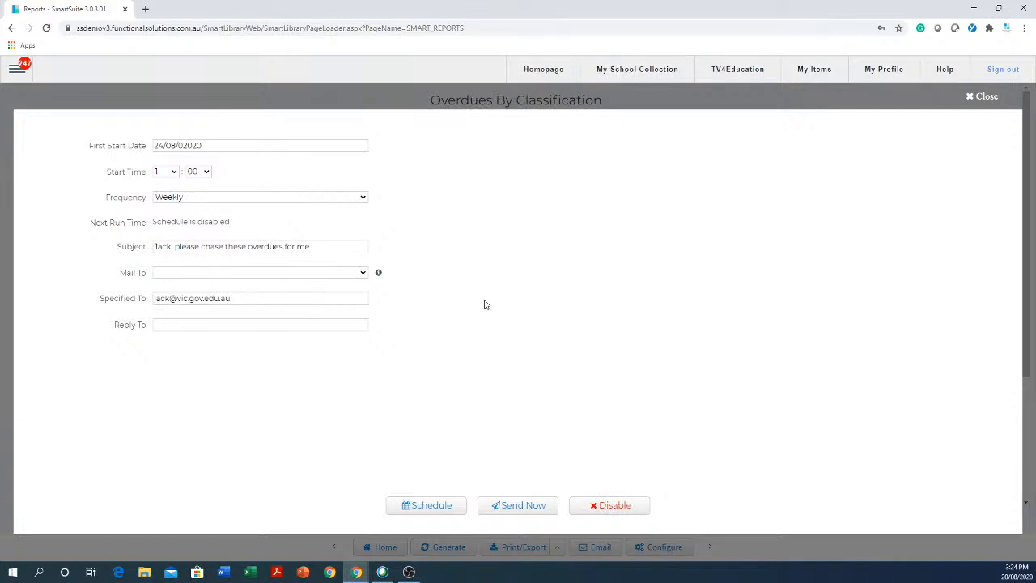
left_click(986, 96)
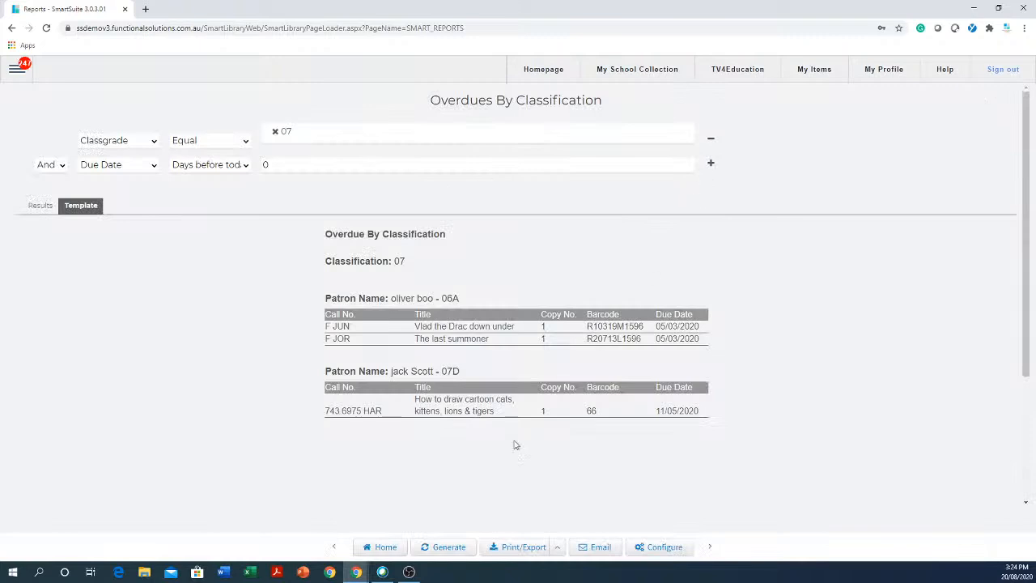
- Leave for the saved report list and open OVERDUES > Overdues By Media
left_click(384, 547)
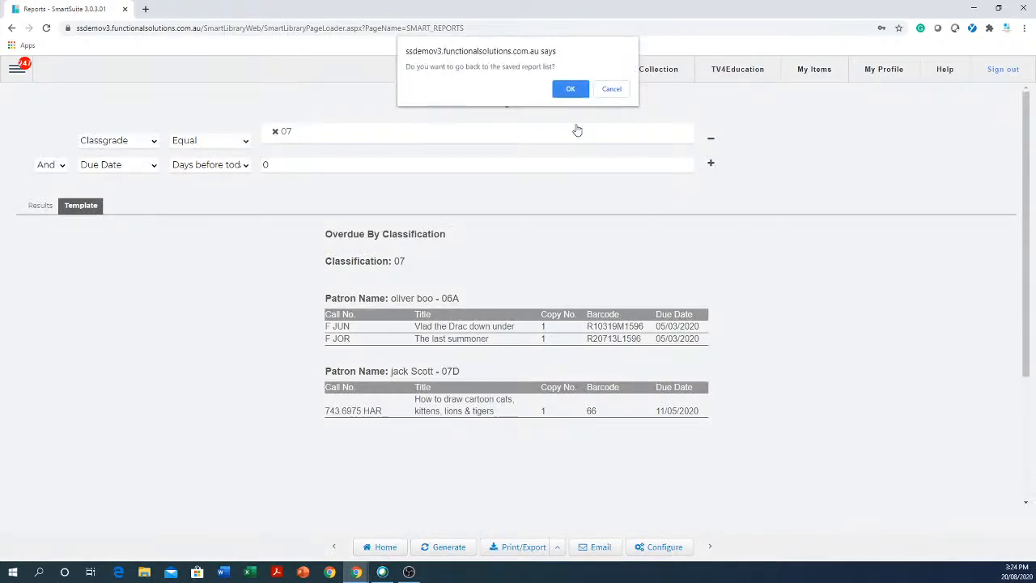
left_click(580, 90)
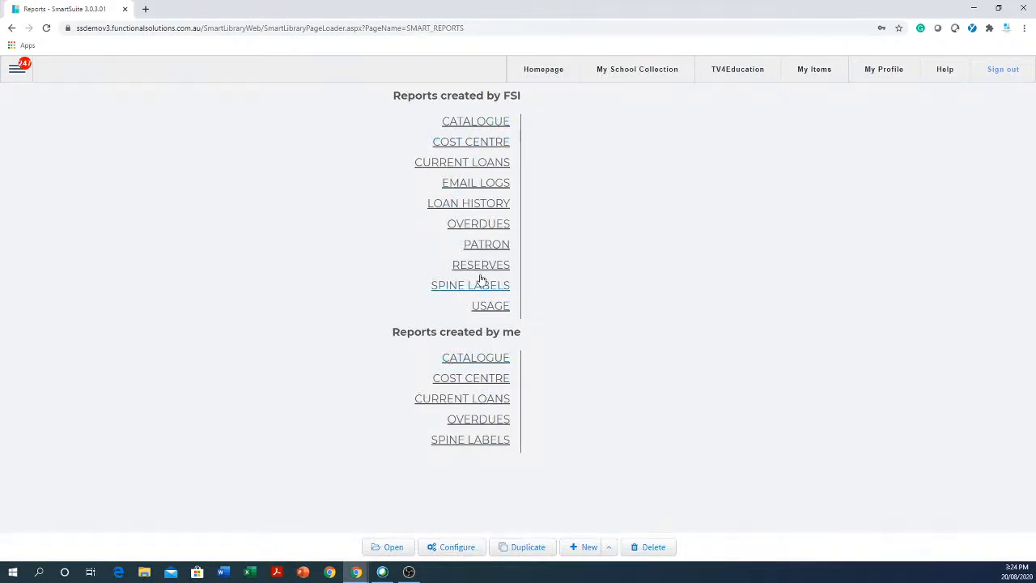
left_click(501, 229)
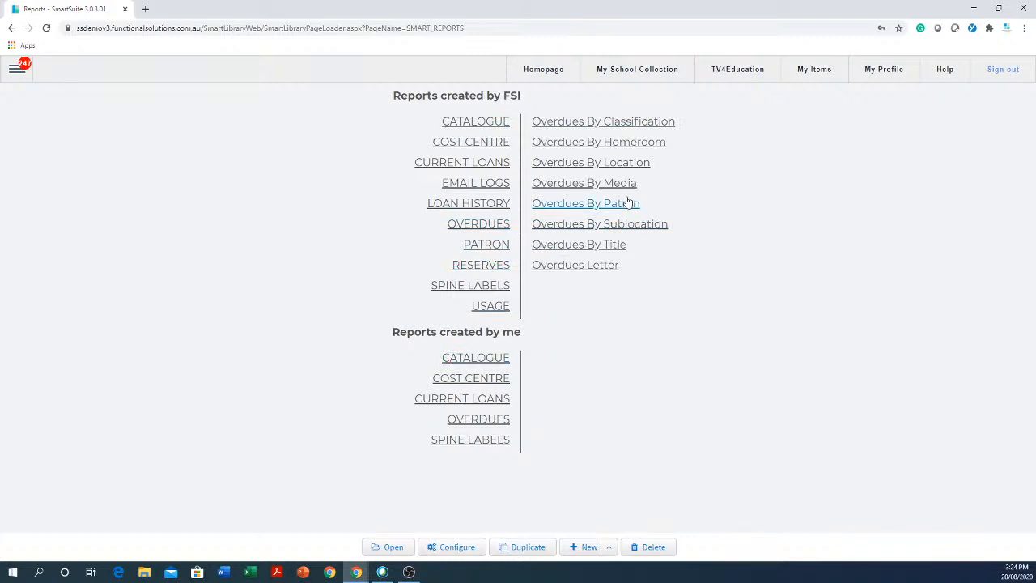
left_click(628, 184)
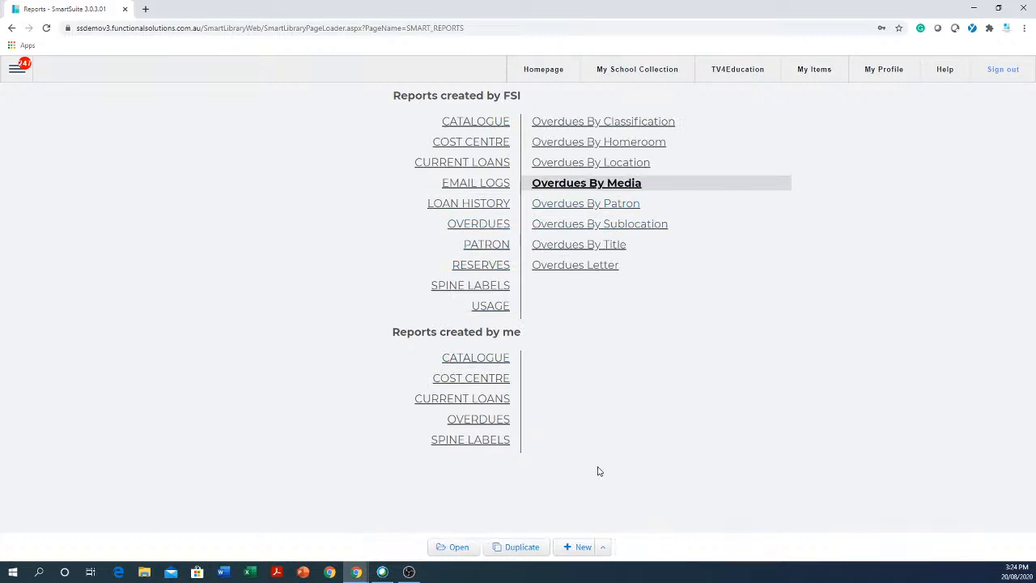
left_click(457, 548)
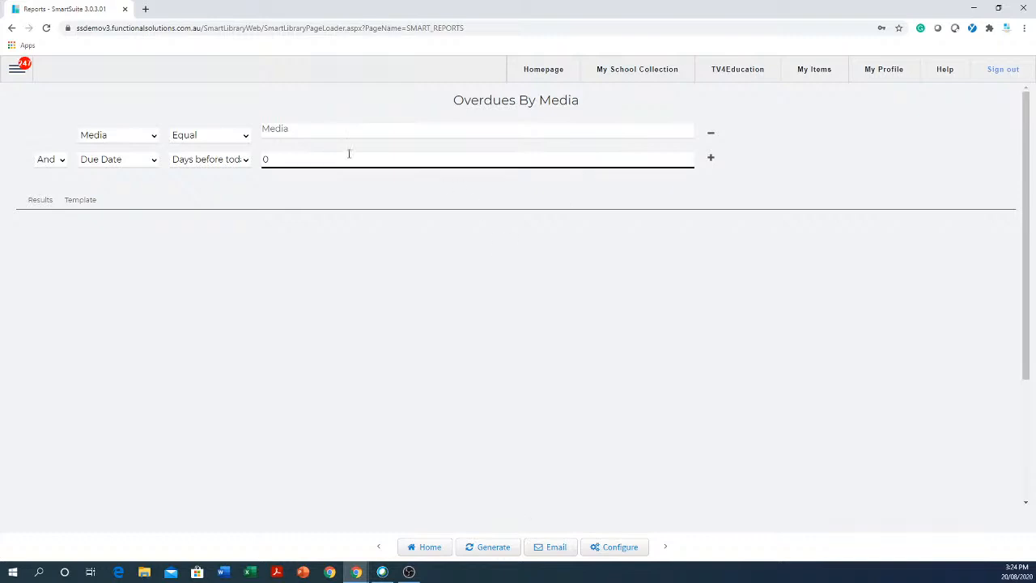
- Change the first condition to Classgrade Equal 07 and generate the report
left_click(155, 137)
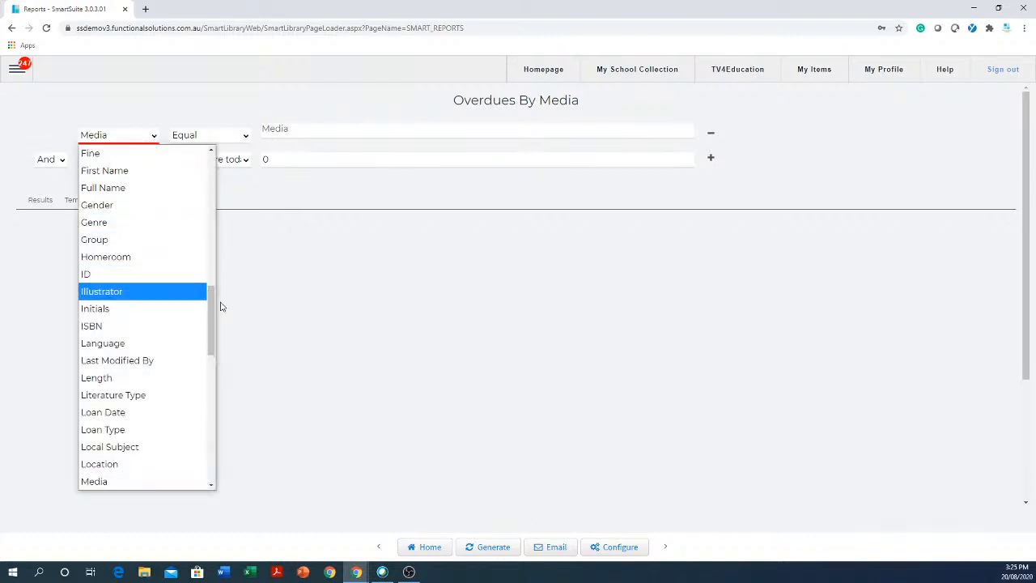
left_click_drag(214, 306, 242, 204)
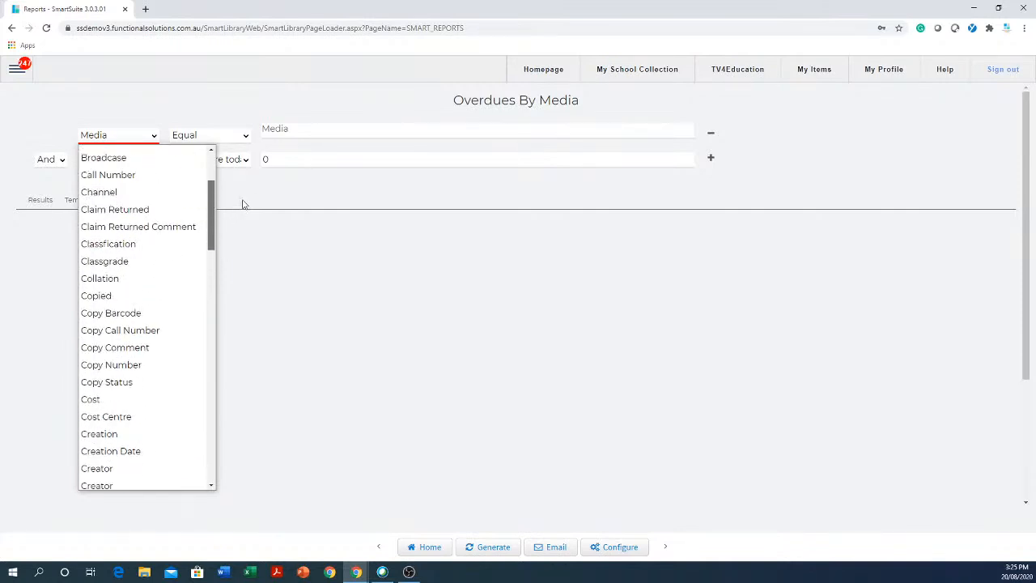
left_click(115, 261)
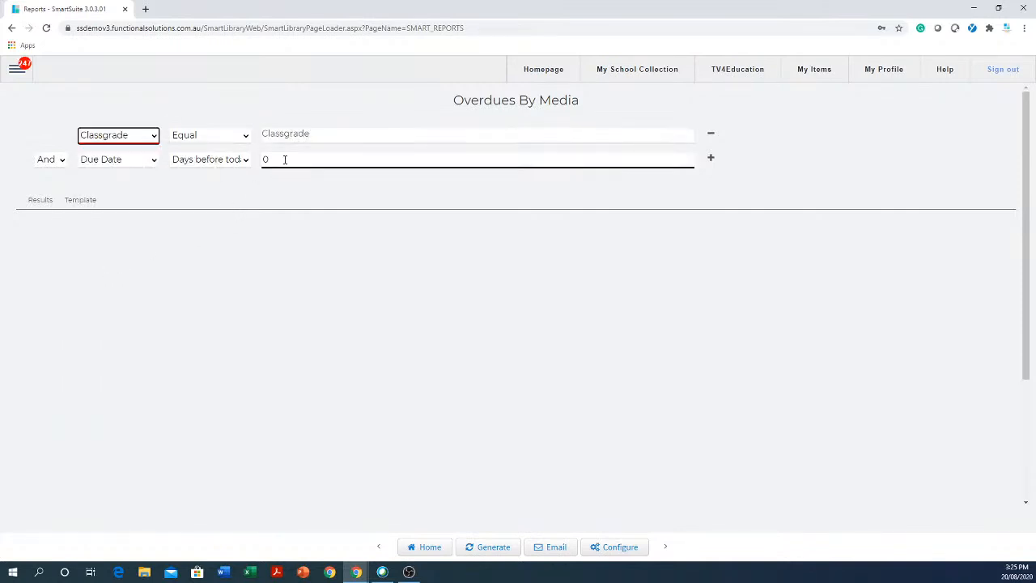
left_click(325, 139)
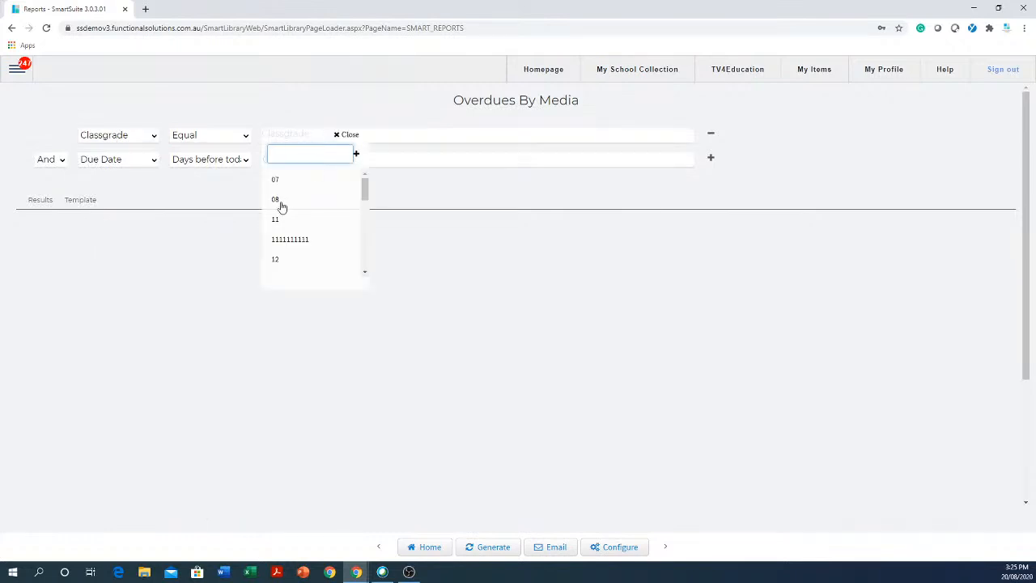
left_click(276, 181)
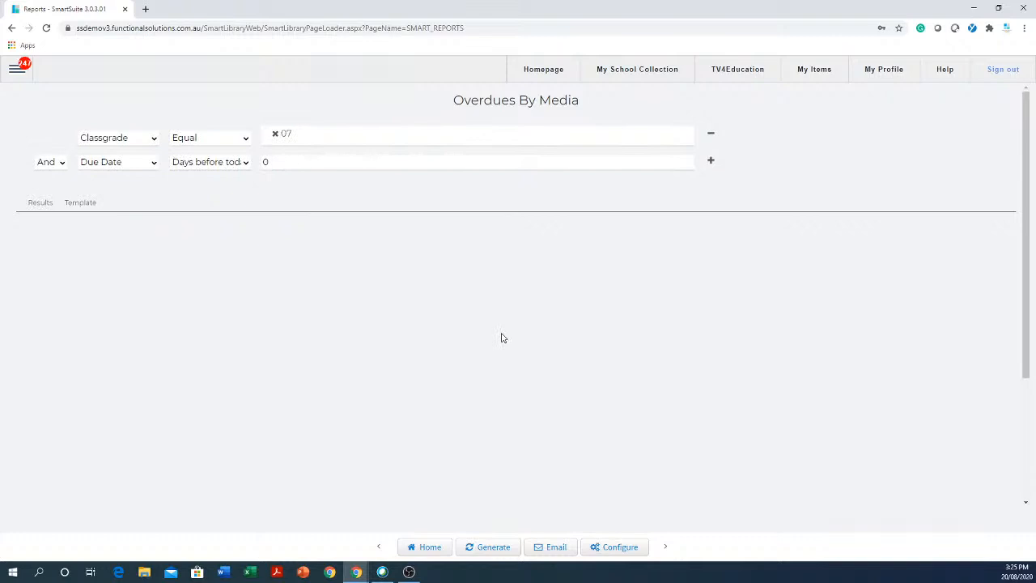
left_click(496, 549)
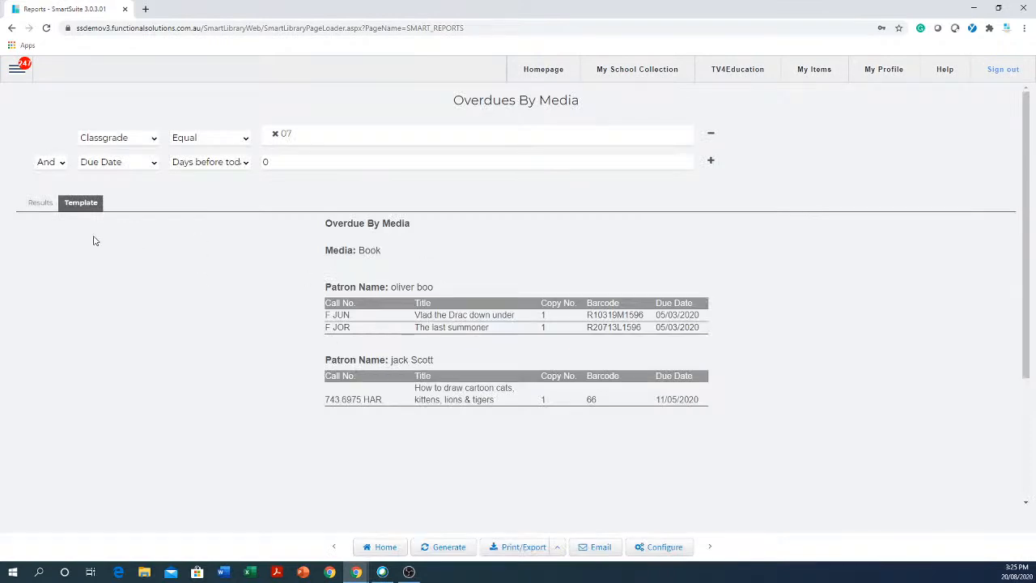
- Compare the Results table with the template layout, ending on the Results table
left_click(39, 206)
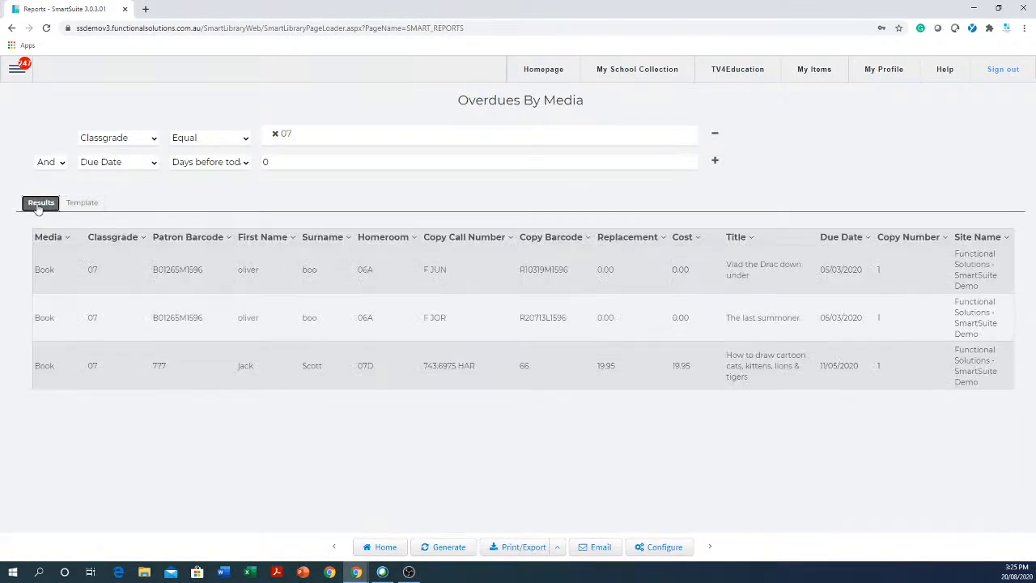
left_click(81, 203)
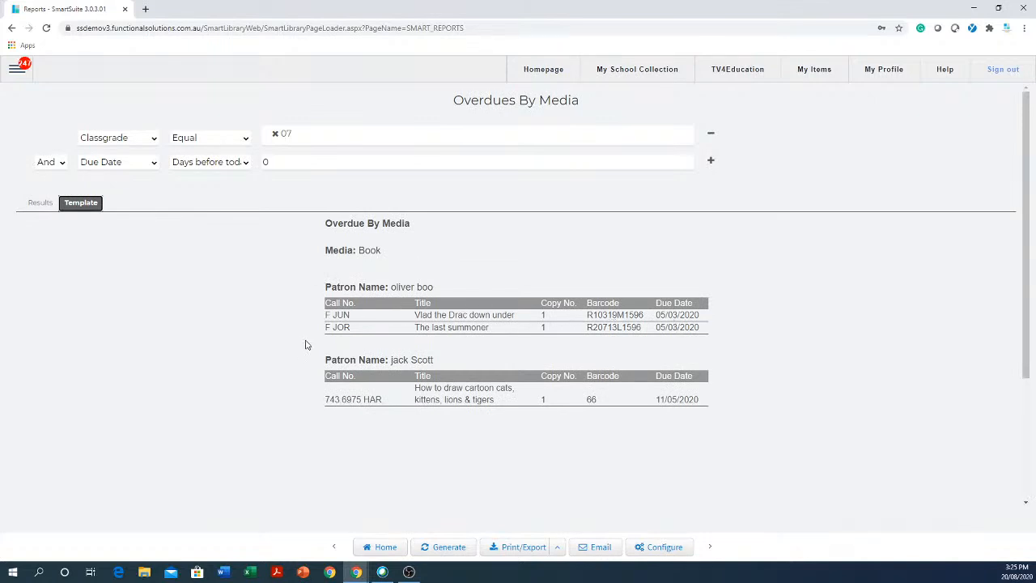
left_click(40, 204)
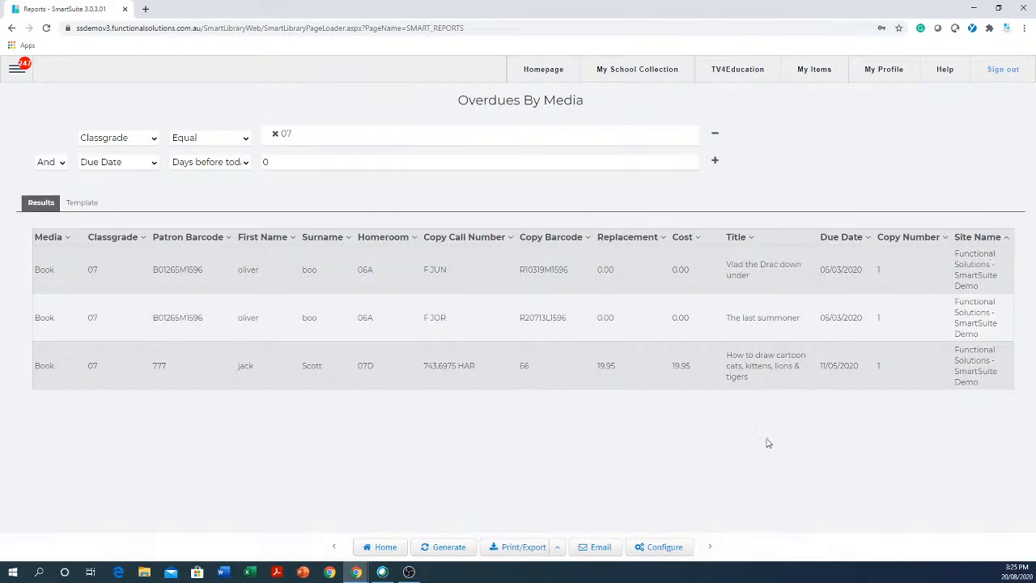
- In the report's Result Data configuration, change the Classgrade column to Author
left_click(658, 547)
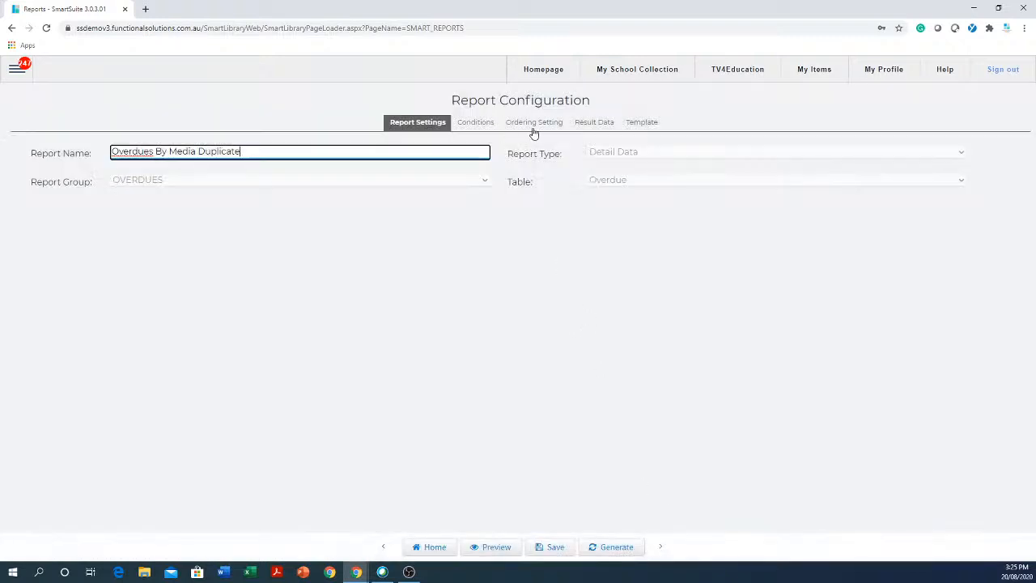
left_click(603, 127)
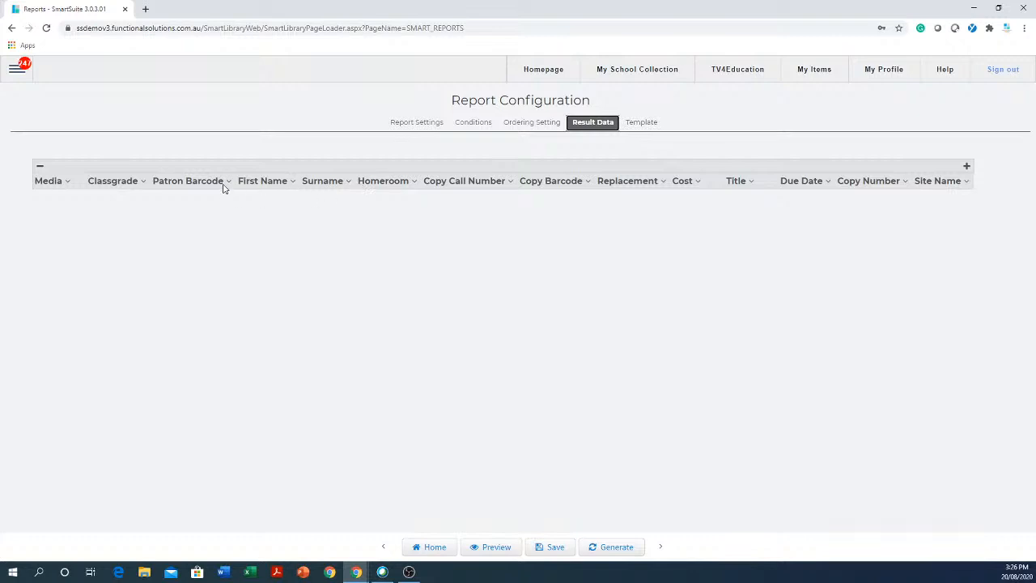
left_click(142, 183)
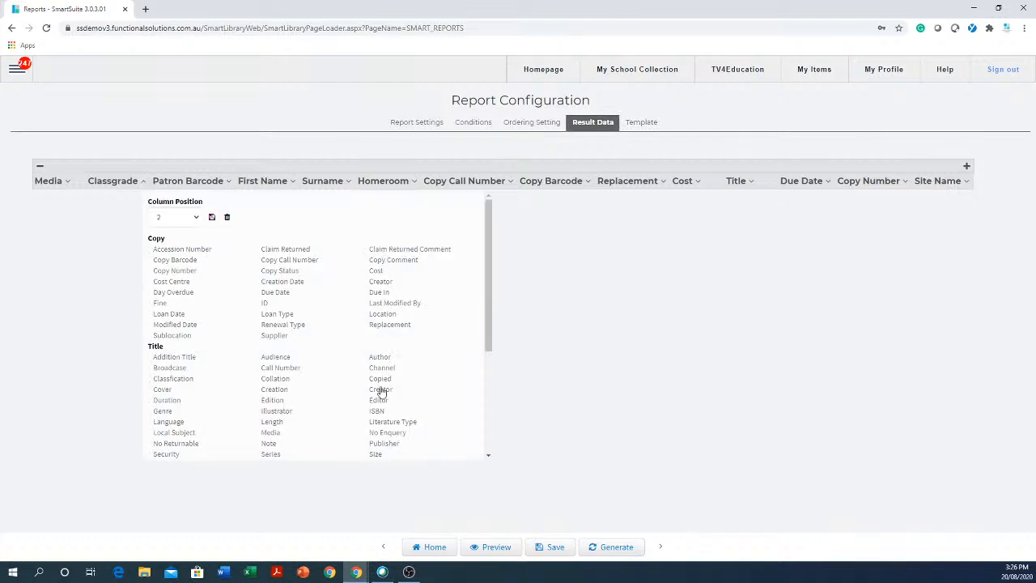
left_click(380, 358)
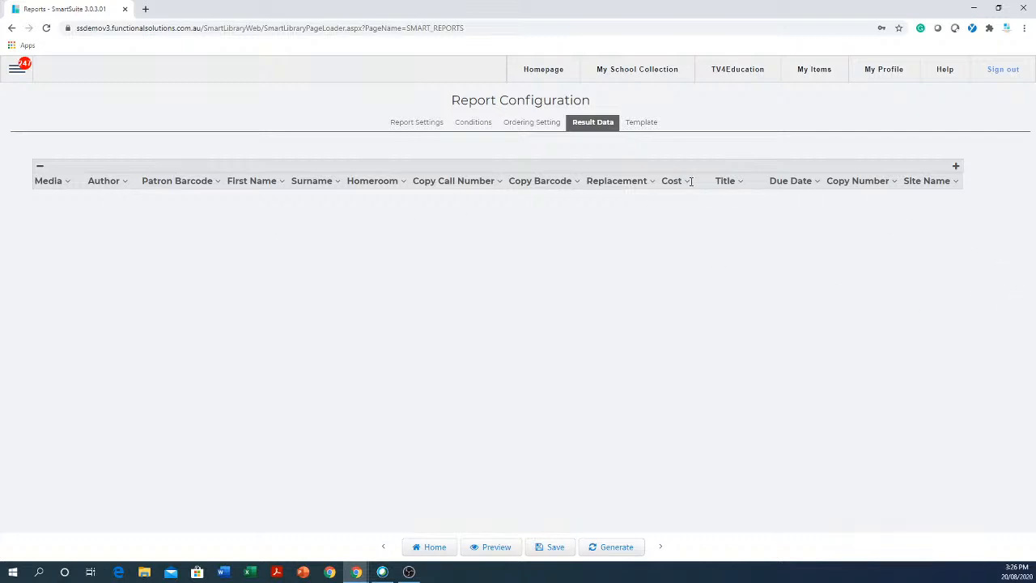
- Add a new result column at the end and set it to Media
left_click(956, 167)
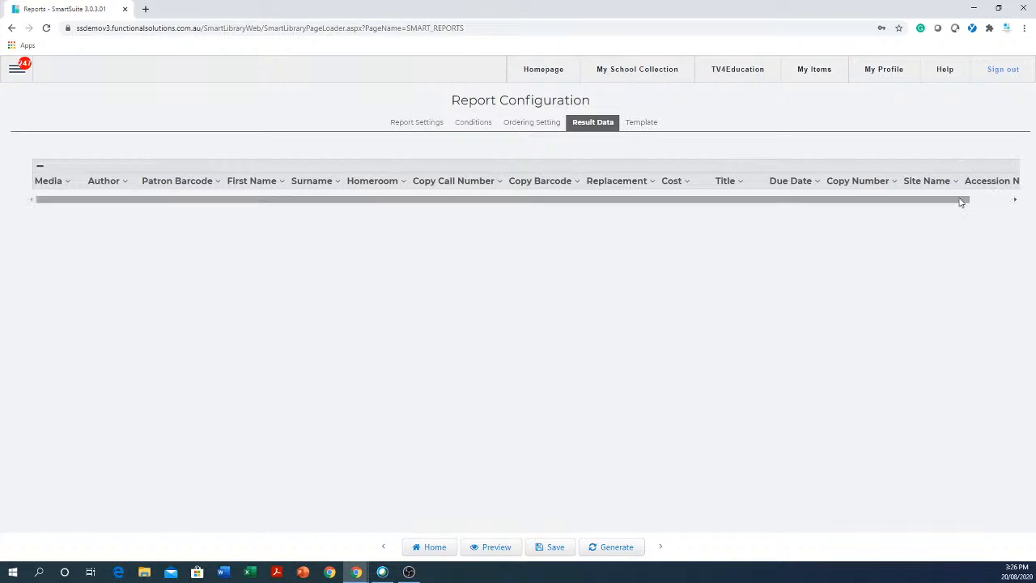
left_click_drag(963, 201, 1018, 202)
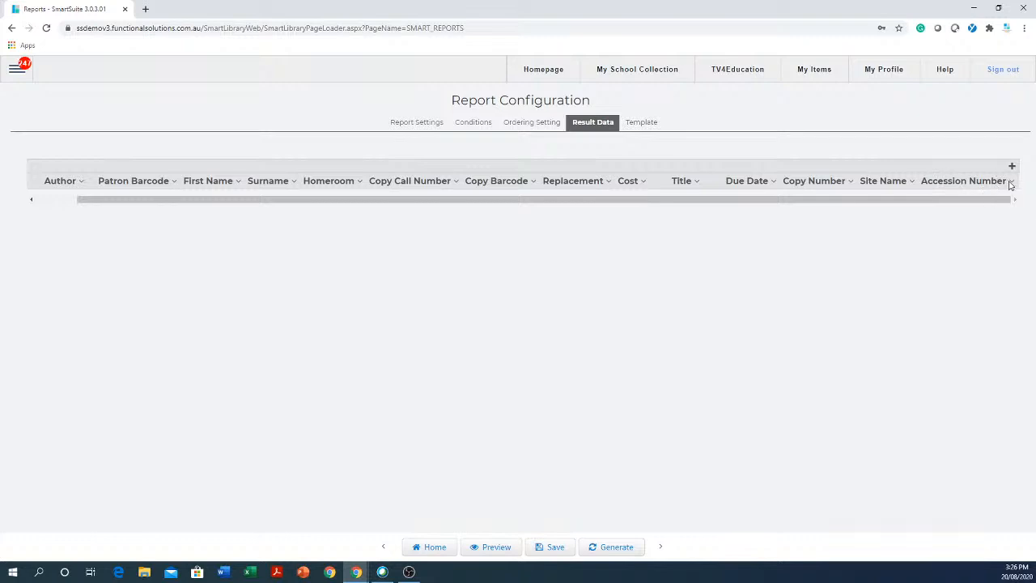
left_click(1011, 183)
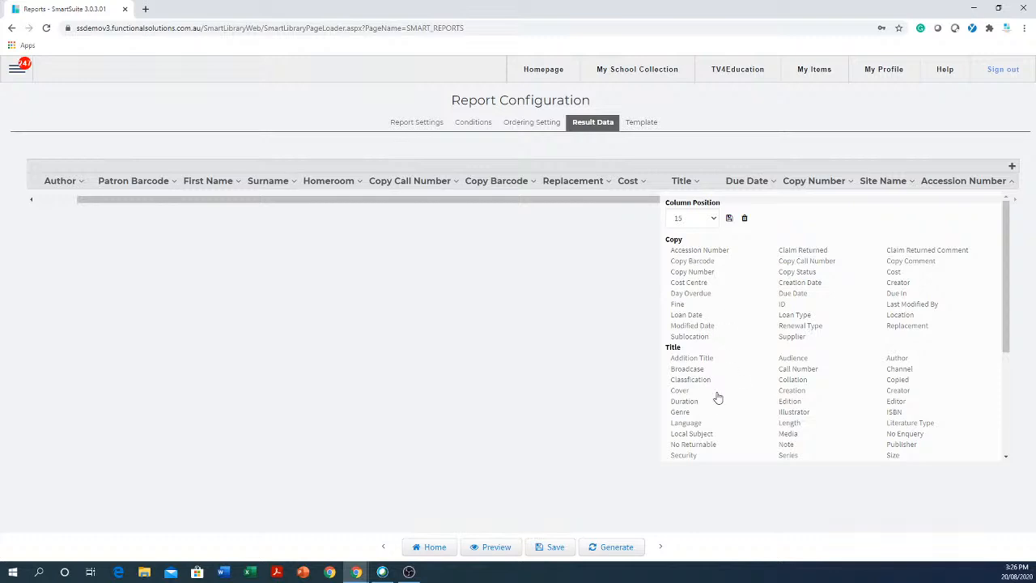
scroll(778, 400, "down", 2)
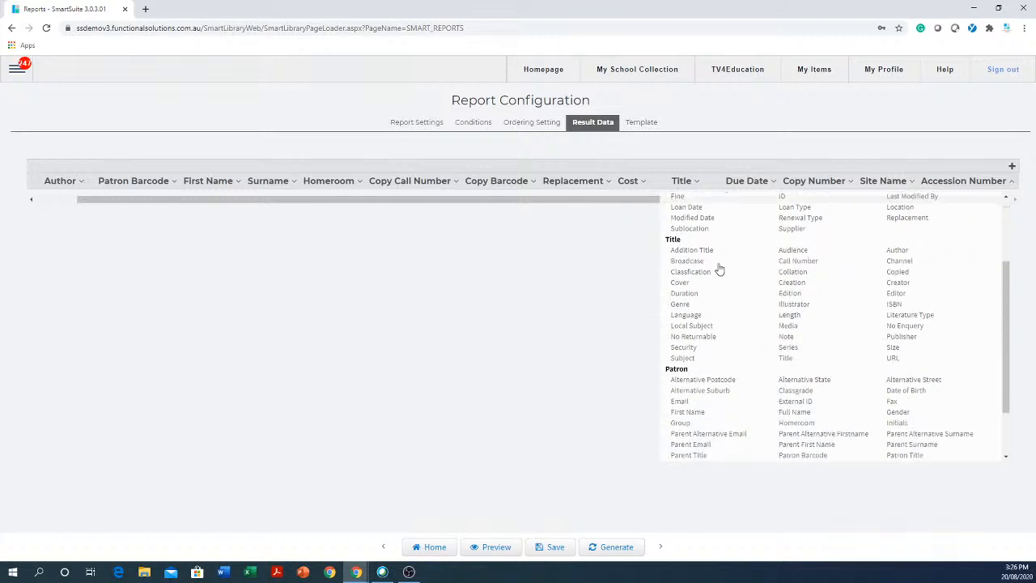
left_click(789, 325)
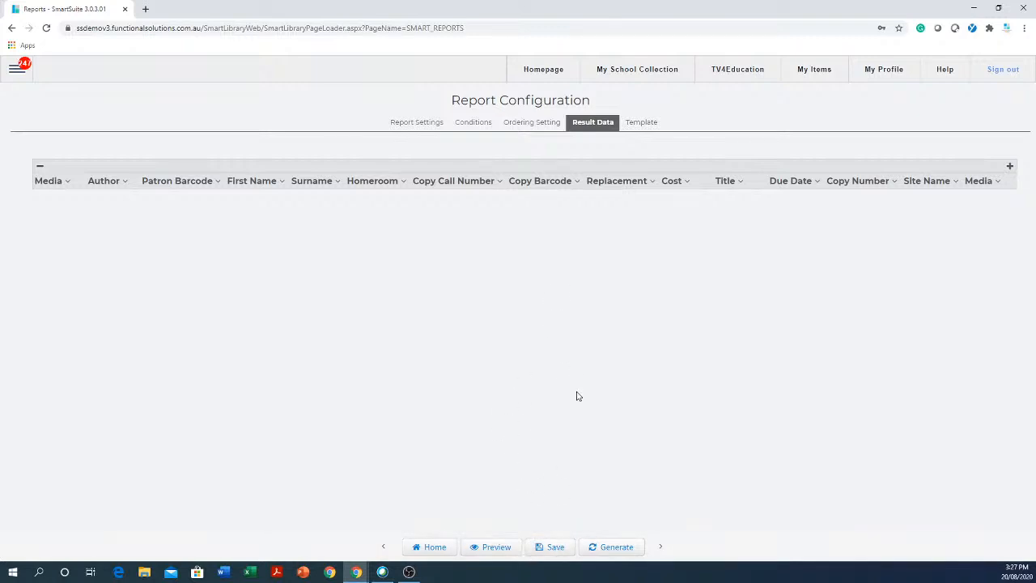
- Return to the saved report list and open the Catalogue report Copies by Sublocation
left_click(435, 548)
left_click(573, 91)
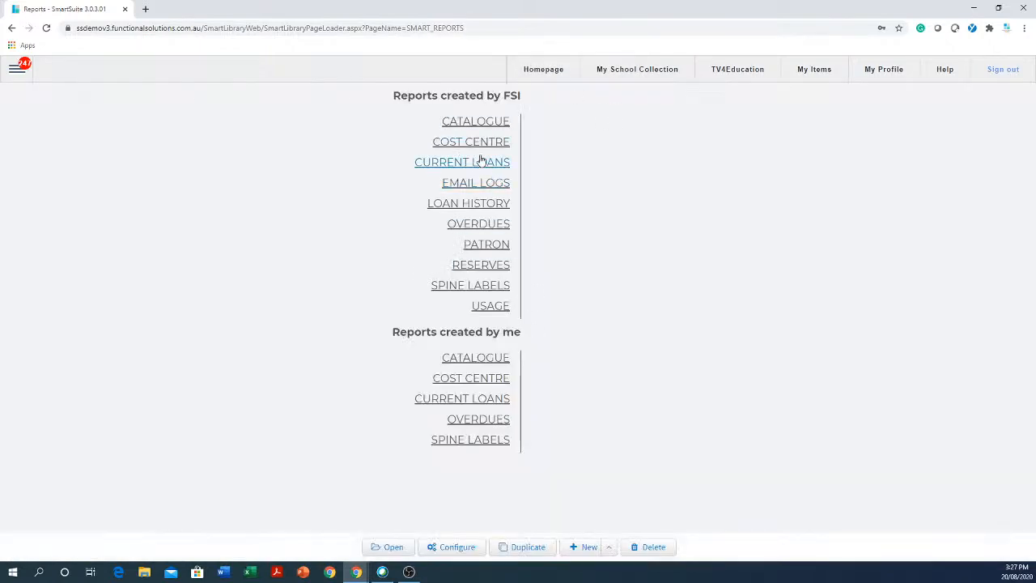
left_click(496, 127)
left_click(585, 207)
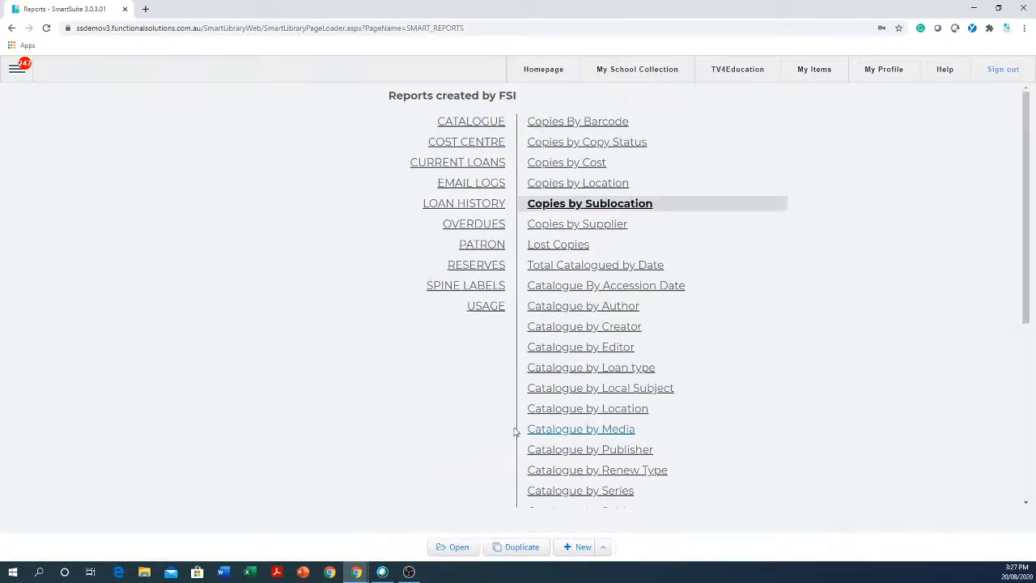
left_click(462, 547)
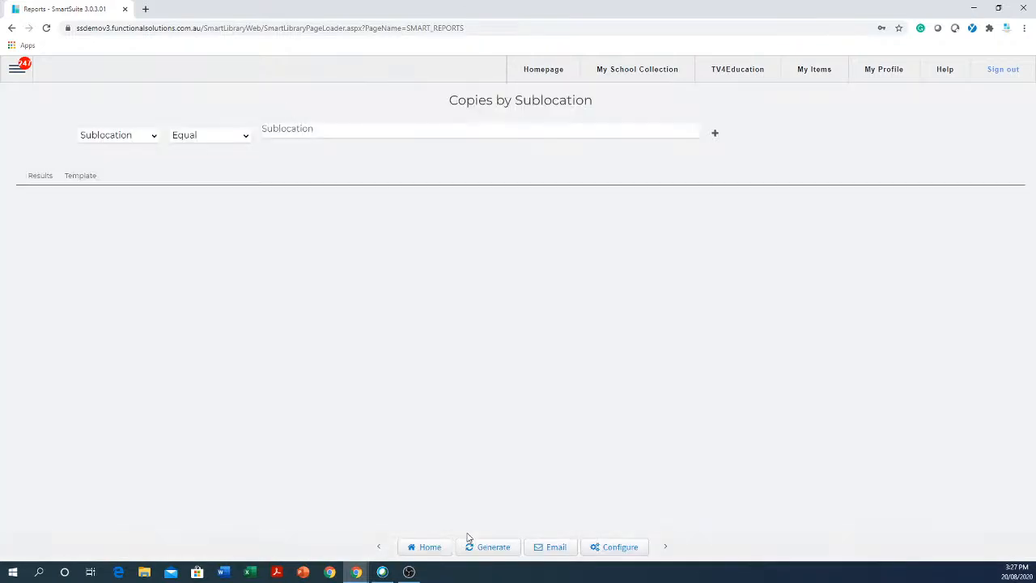
- Open its configuration, select the report name, then leave for the saved report list
left_click(621, 548)
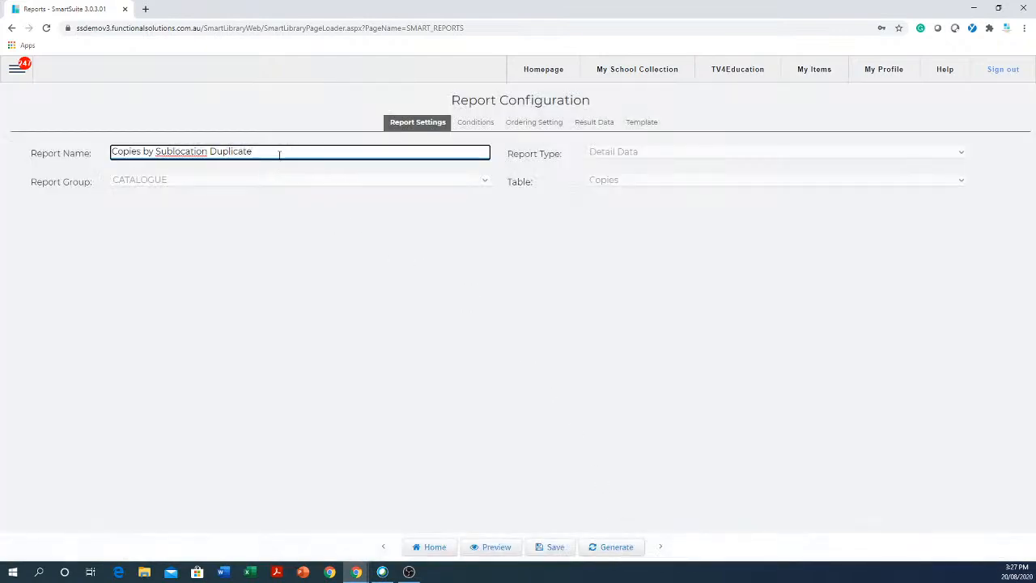
left_click_drag(285, 154, 55, 180)
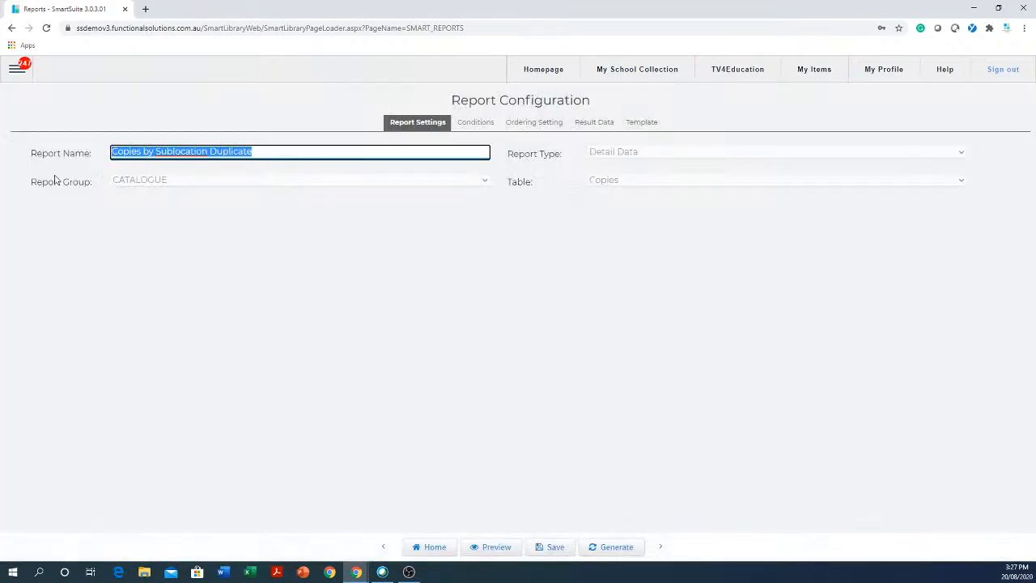
left_click(429, 549)
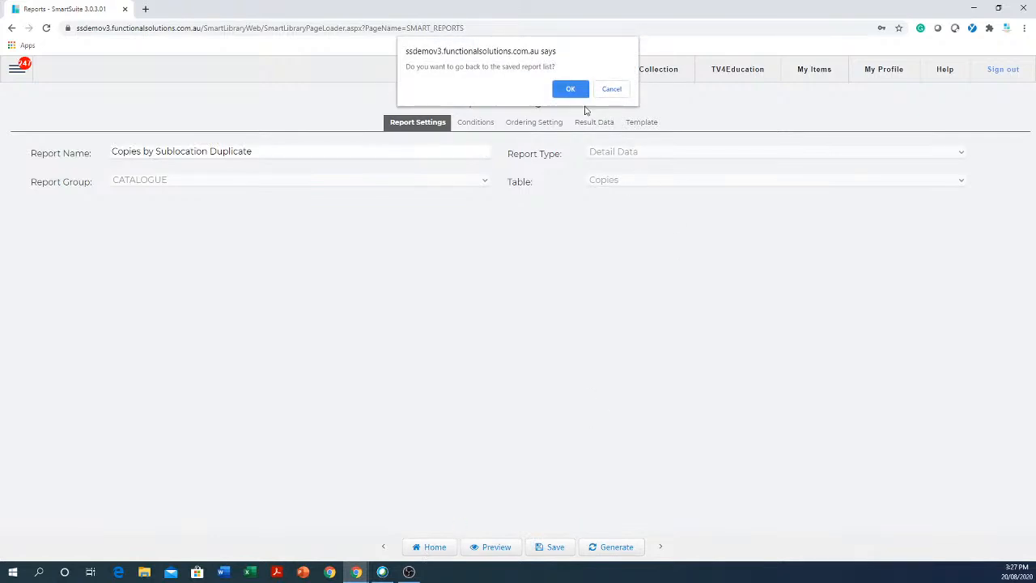
left_click(573, 89)
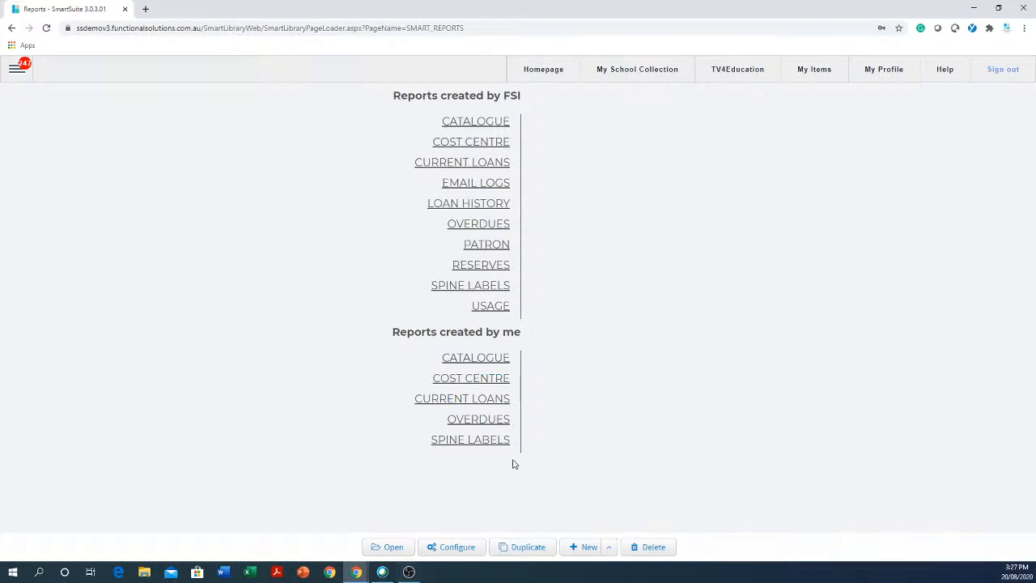
- Open the 'cat by any selection' report from the CATALOGUE reports
left_click(484, 360)
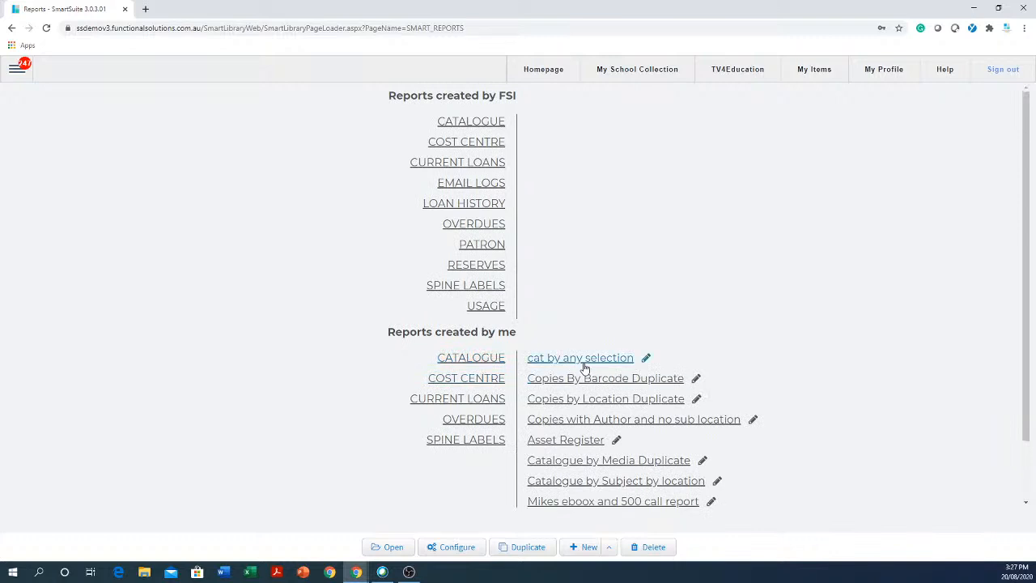
left_click(619, 365)
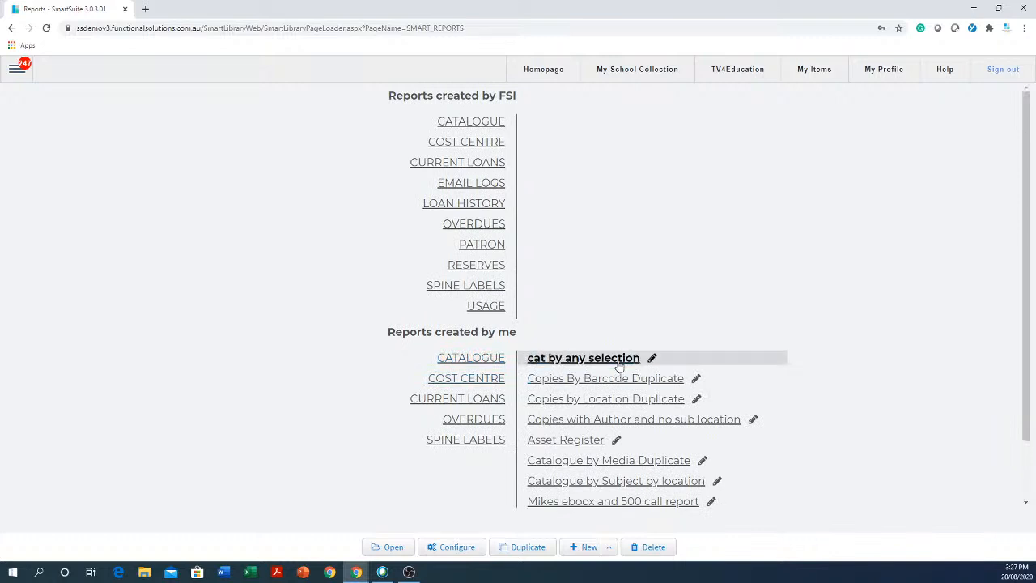
left_click(392, 549)
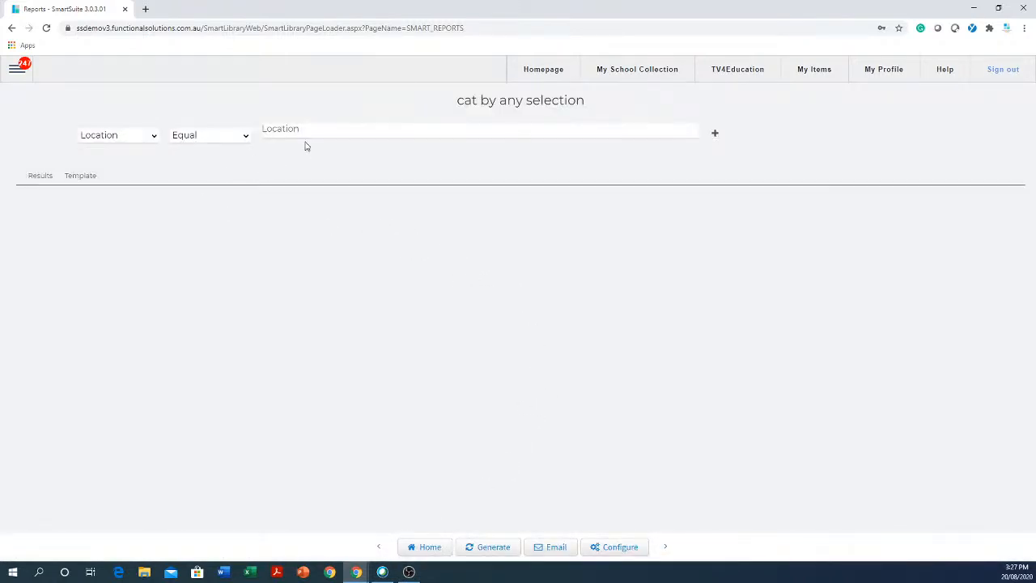
- Filter the report's location to A2 Staffroom and A7 Storeroom and generate it
left_click(278, 144)
left_click(284, 131)
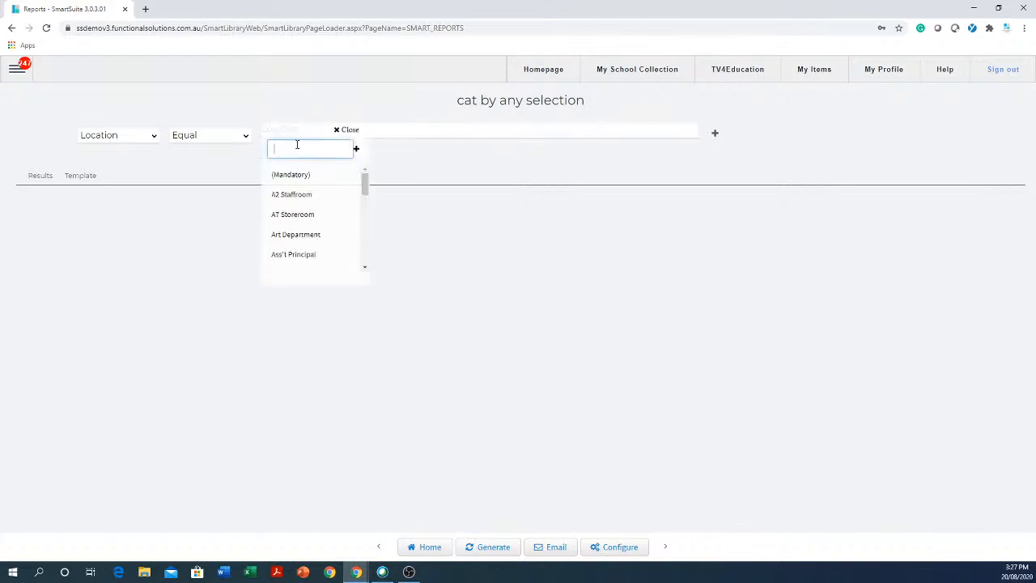
left_click(308, 198)
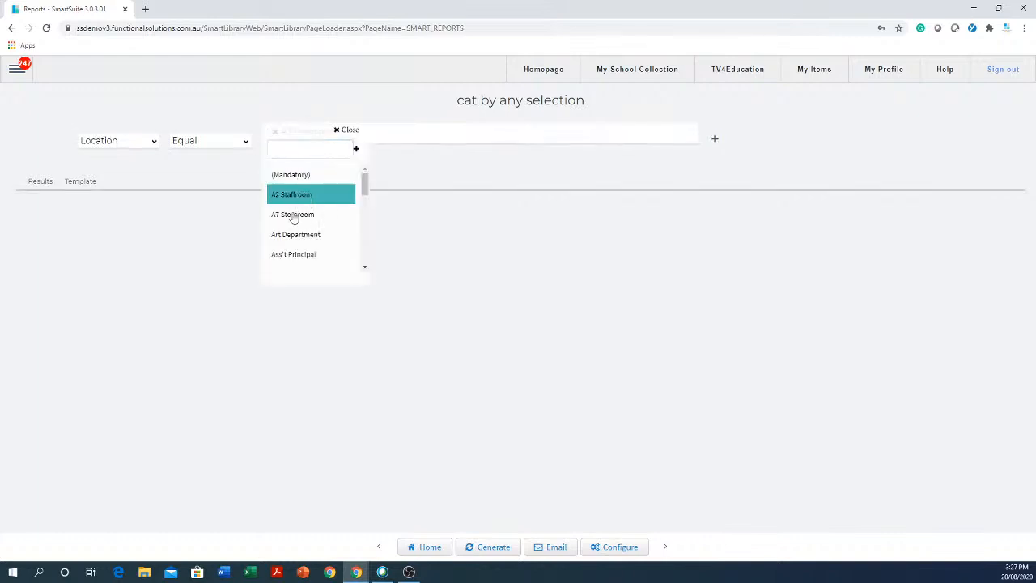
left_click(293, 215)
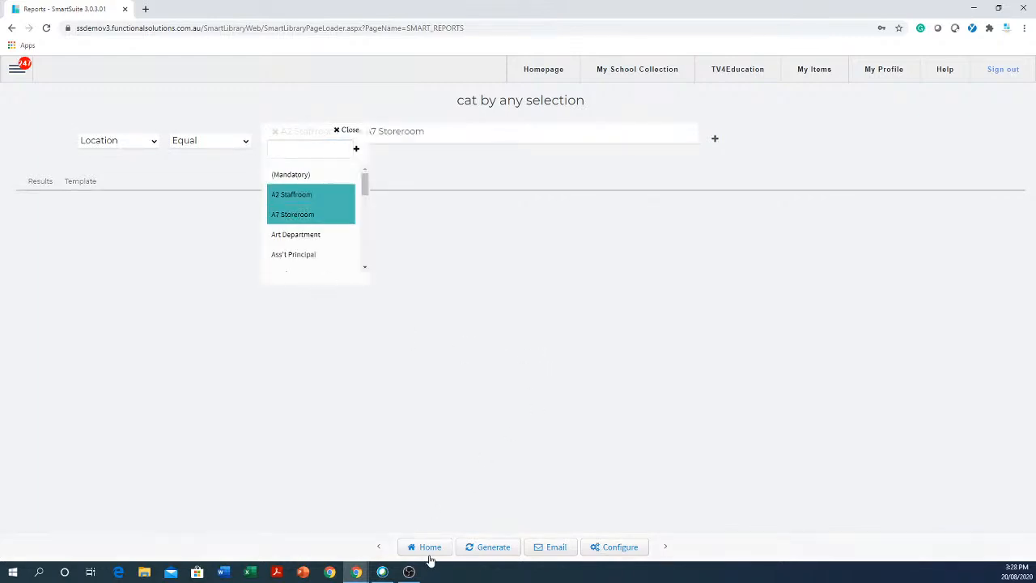
left_click(491, 549)
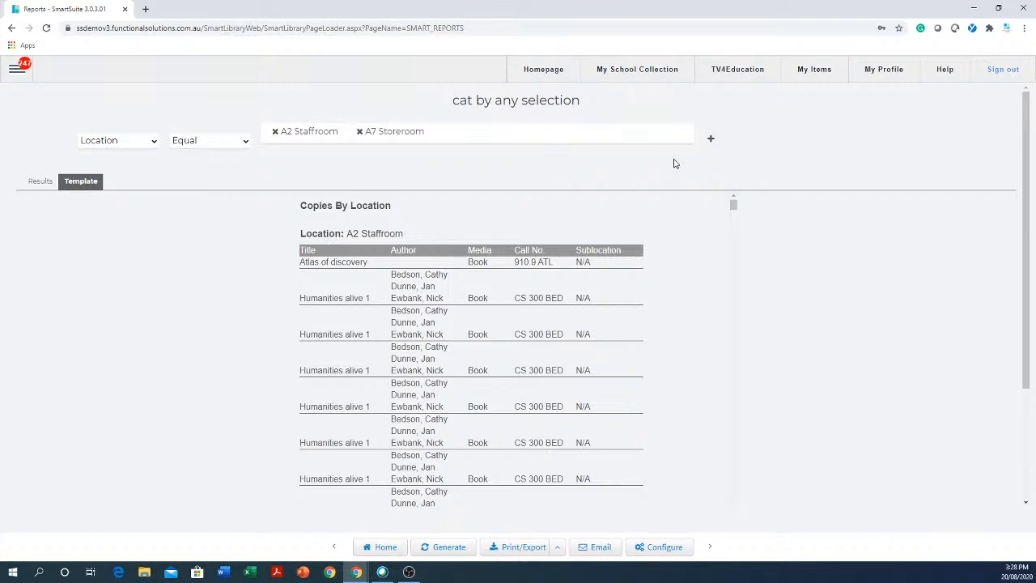
- Add a Call Number 'Start With cs' condition and regenerate, listing CS 300 and CS 381 titles
left_click(711, 140)
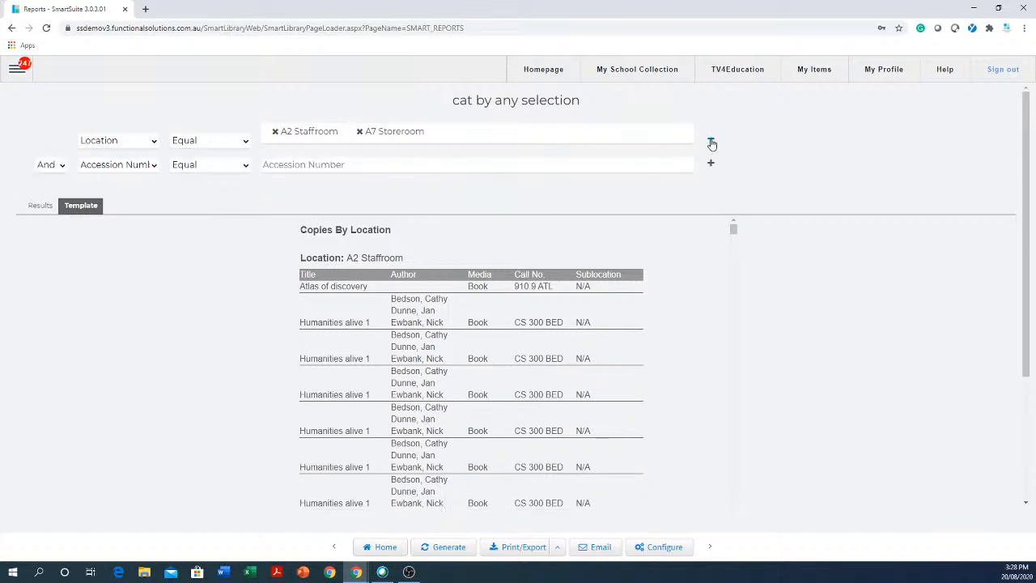
left_click(154, 166)
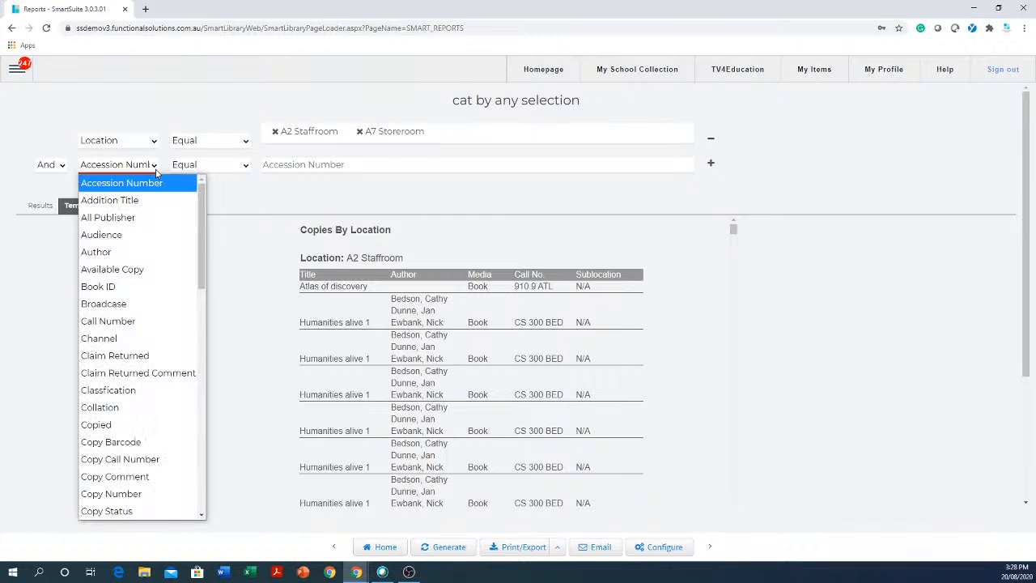
left_click(106, 321)
left_click(241, 168)
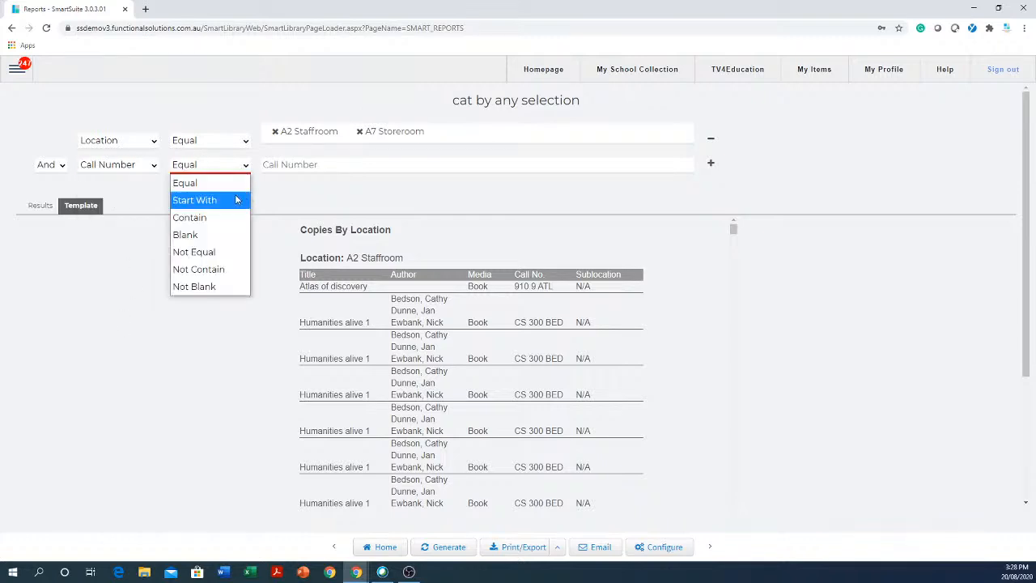
left_click(229, 201)
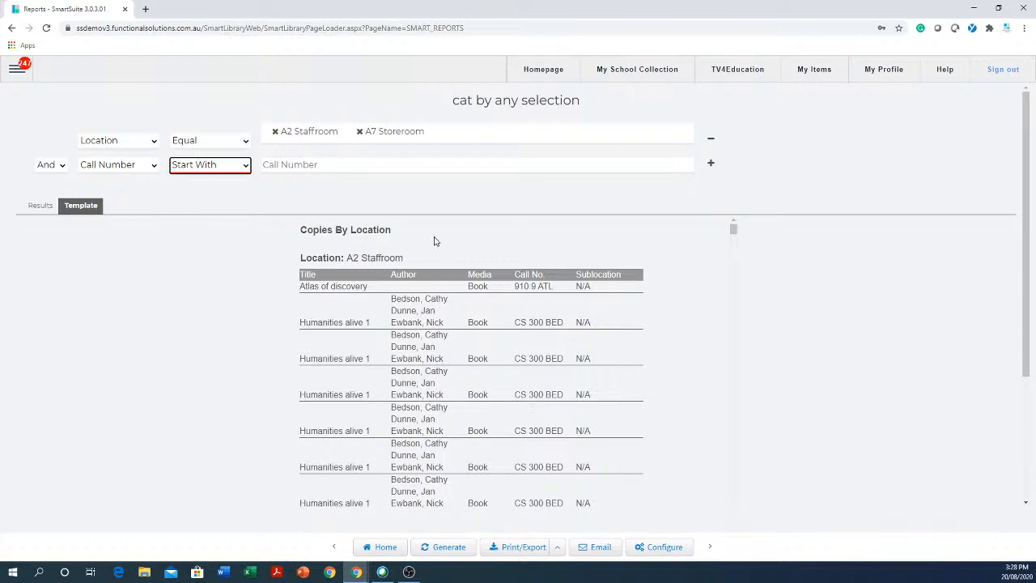
left_click(438, 166)
type("cs")
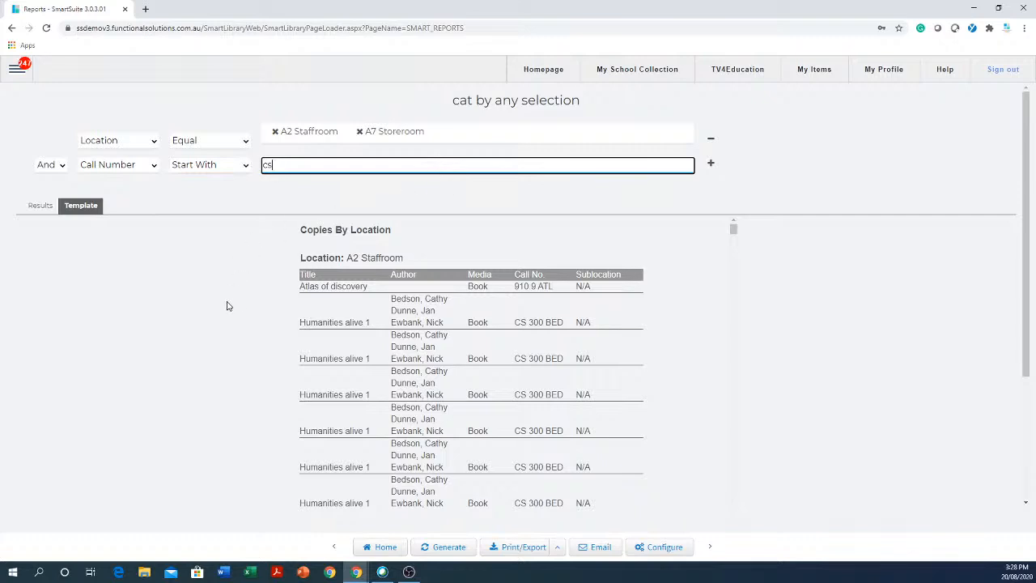
left_click(436, 551)
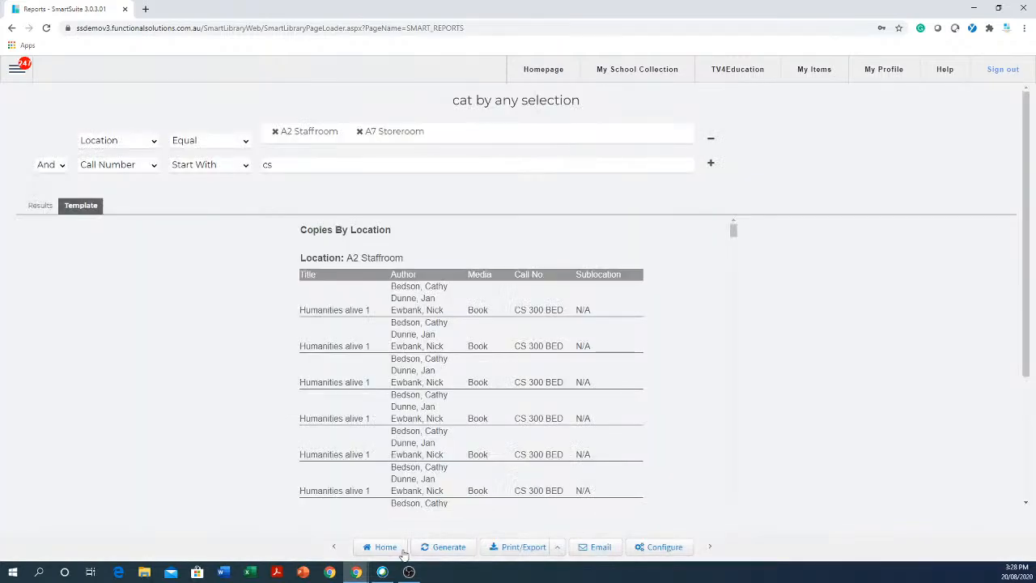
scroll(421, 468, "down", 10)
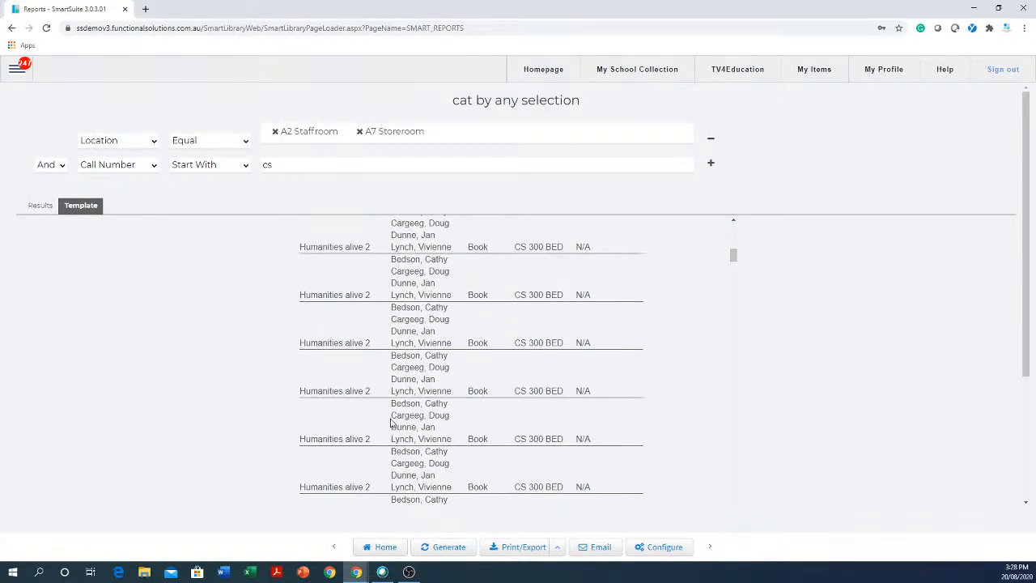
scroll(390, 422, "down", 5)
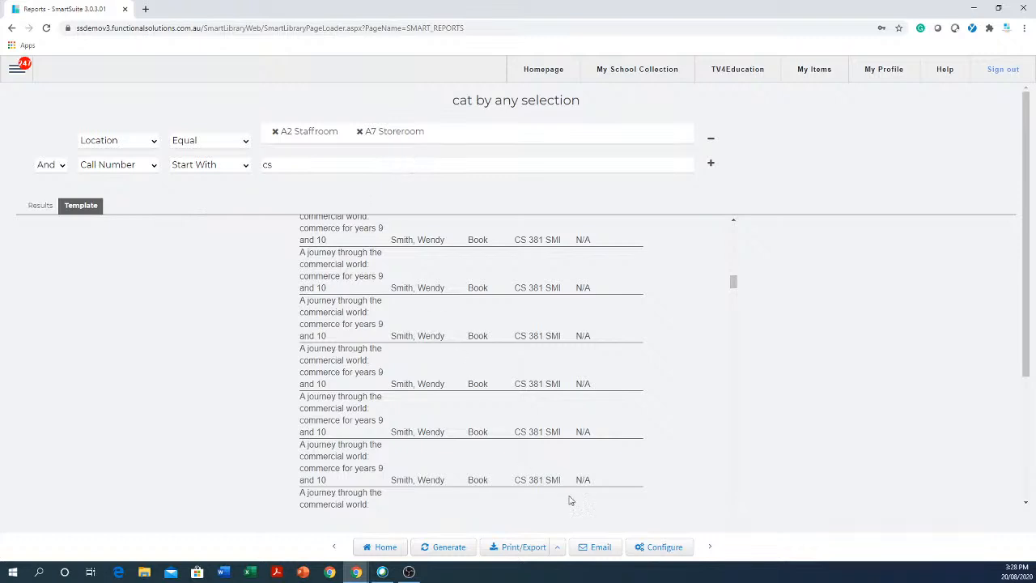
- Review the Ordering Setting, Result Data and Template tabs, then return to the saved Reports list
left_click(664, 547)
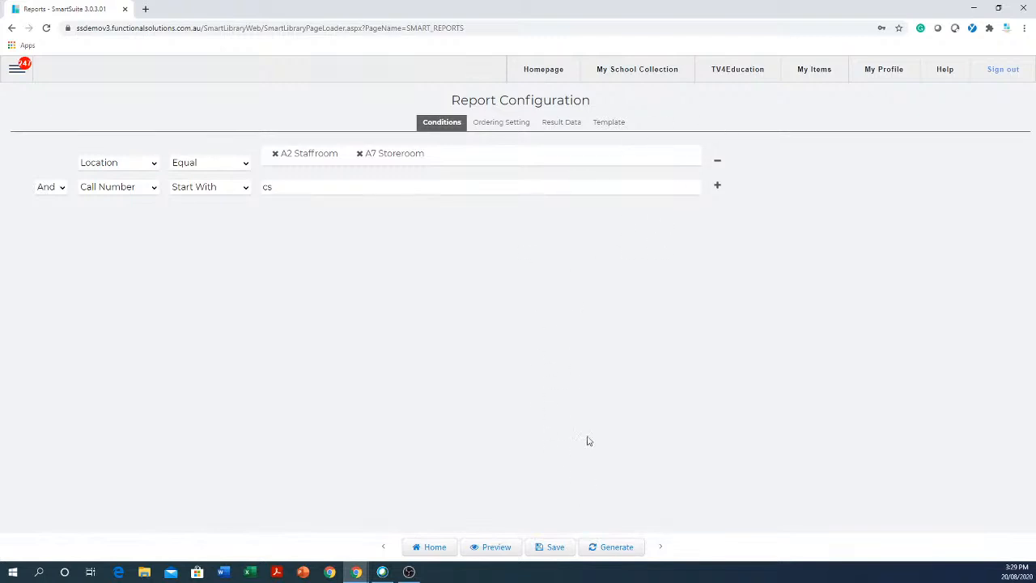
left_click(513, 123)
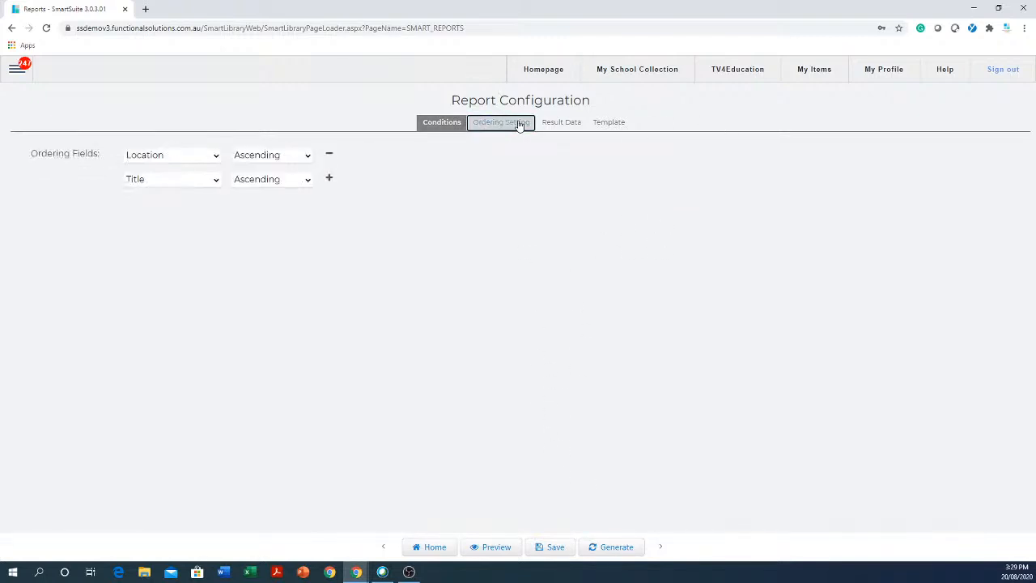
left_click(566, 125)
left_click(616, 125)
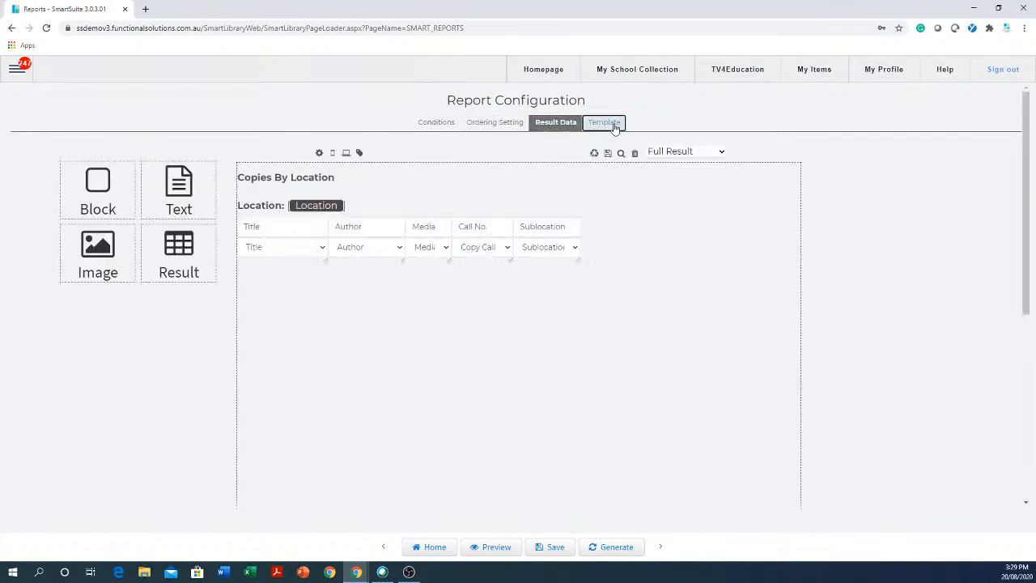
left_click(442, 122)
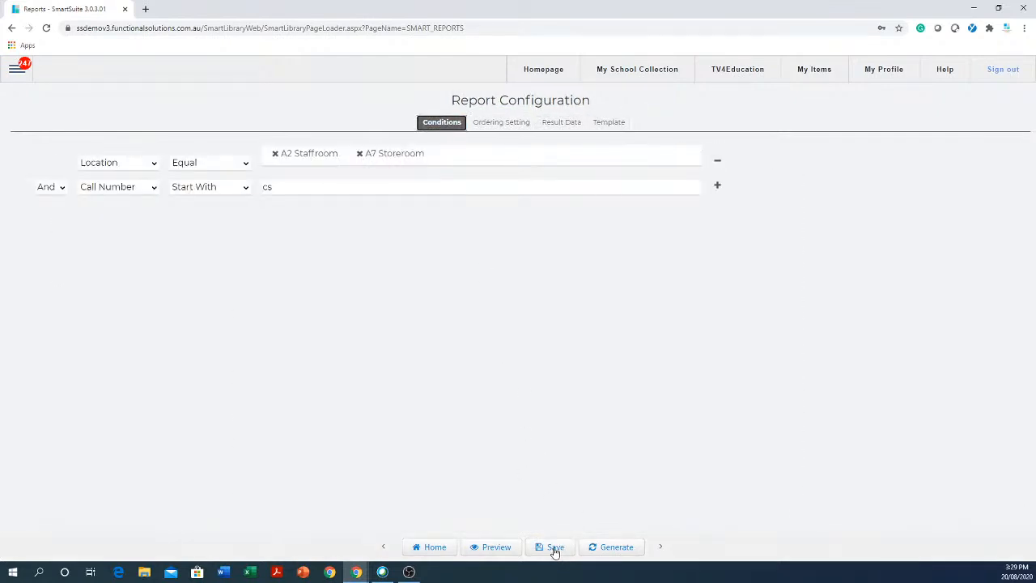
left_click(429, 548)
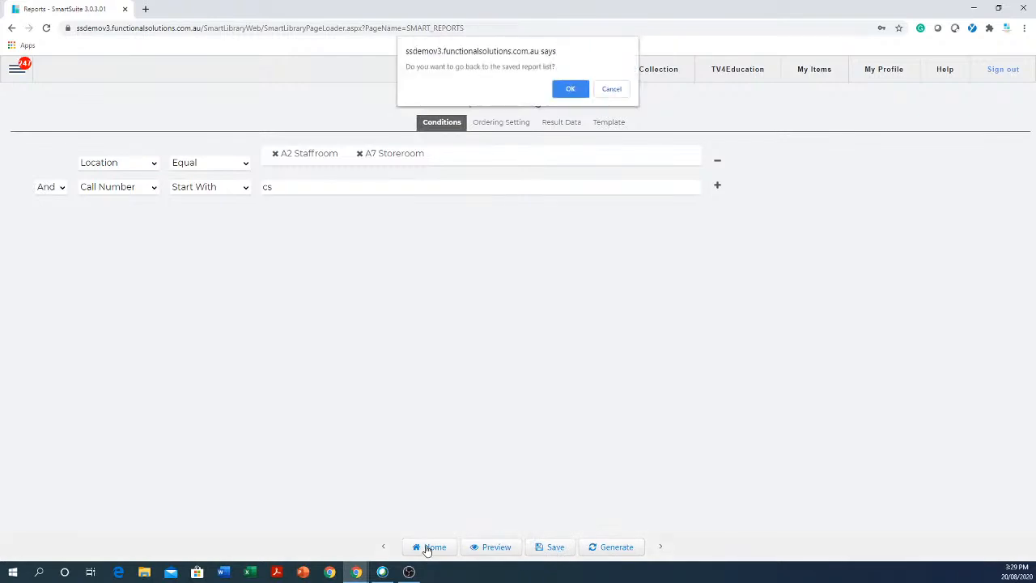
left_click(575, 89)
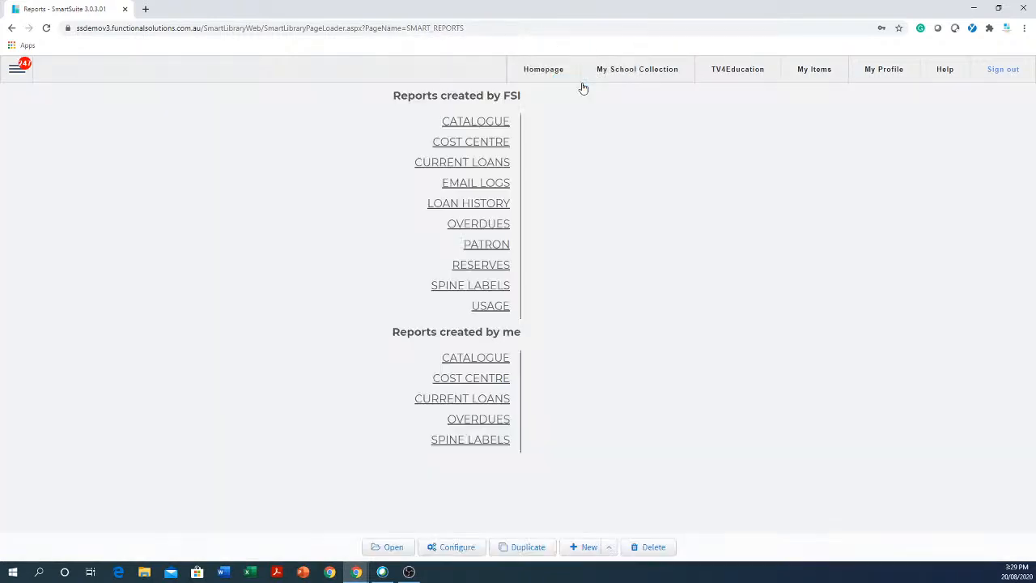
- Duplicate 'cat by any selection' and save the copy as 'cat by any selection Duplicate'
left_click(486, 144)
left_click(476, 358)
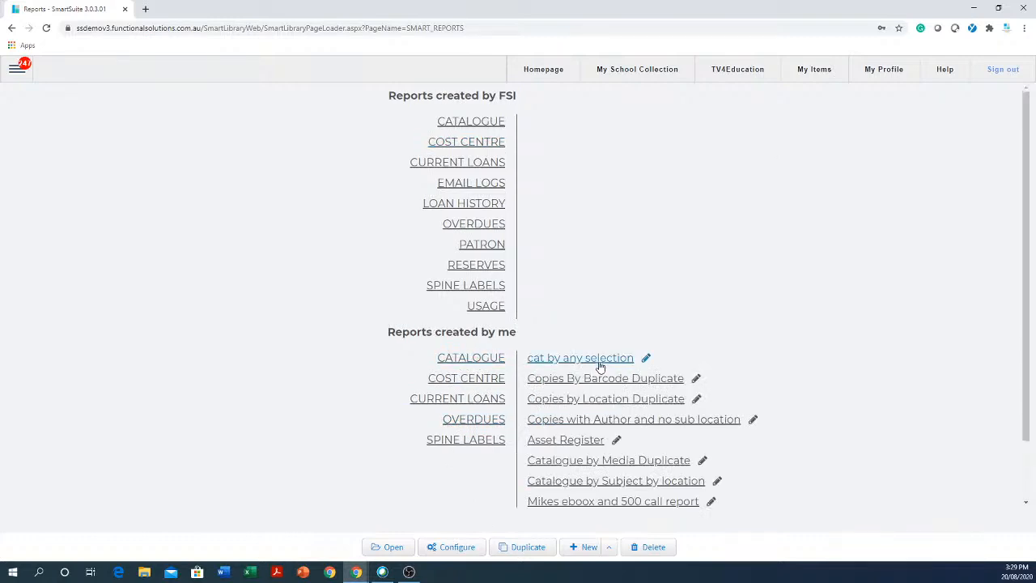
left_click(599, 364)
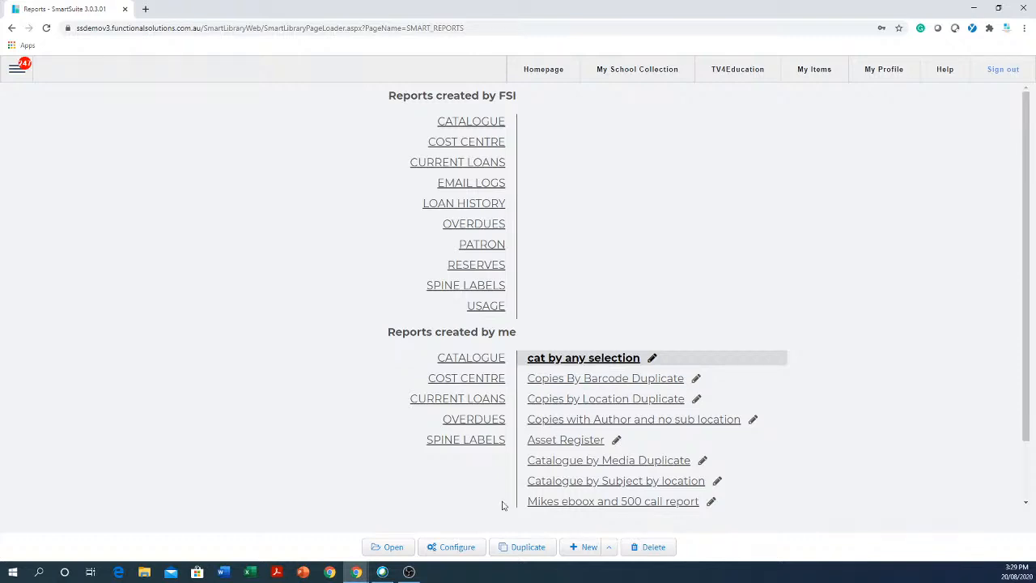
left_click(531, 551)
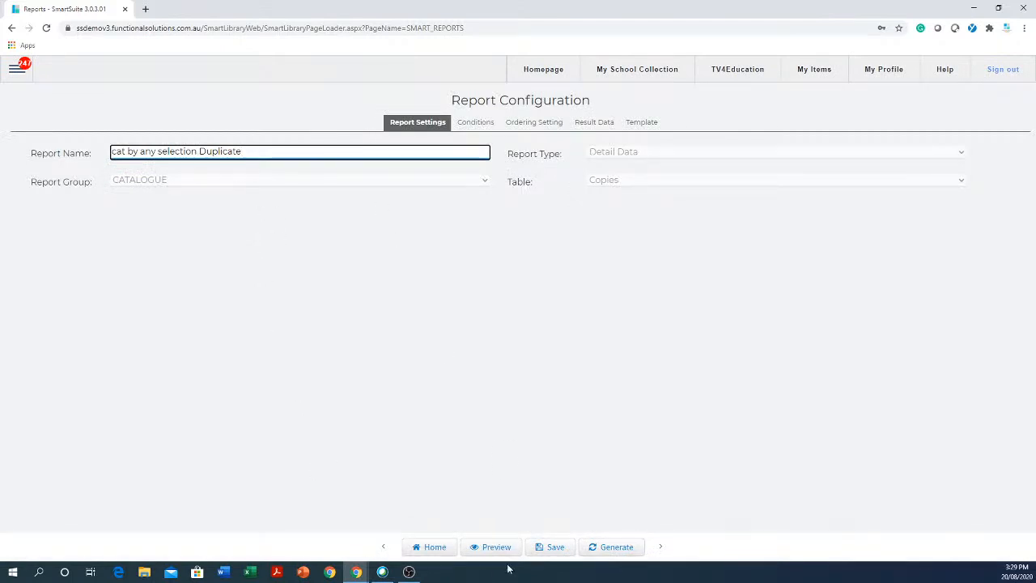
left_click(550, 548)
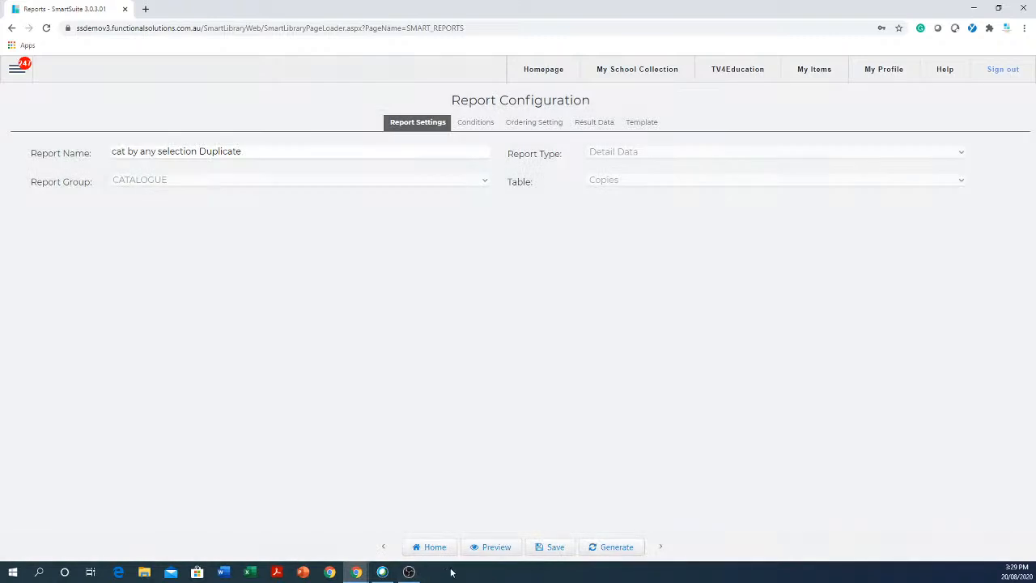
- Return to the saved Reports list and show the CATALOGUE reports again
left_click(432, 549)
left_click(571, 90)
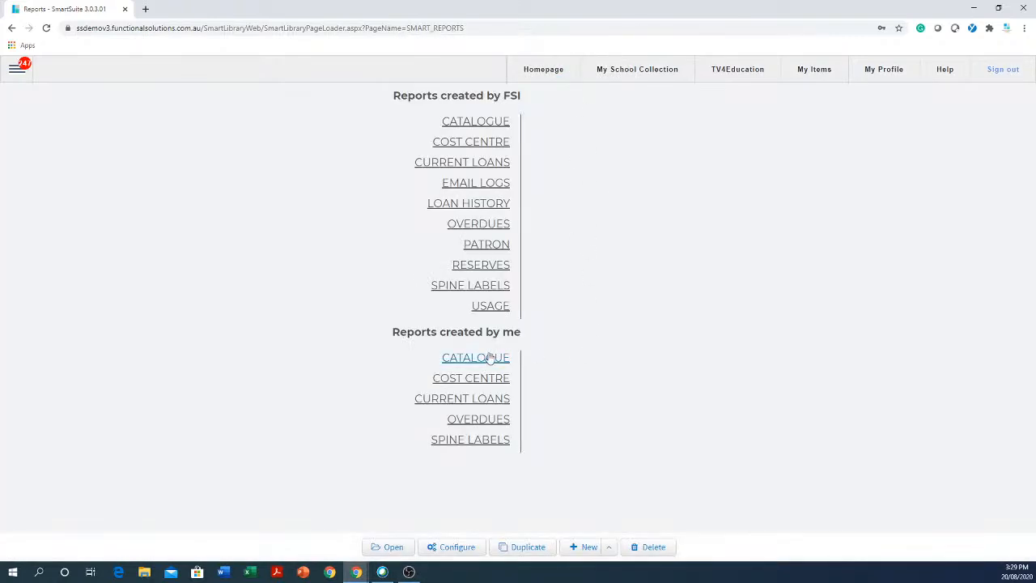
left_click(489, 358)
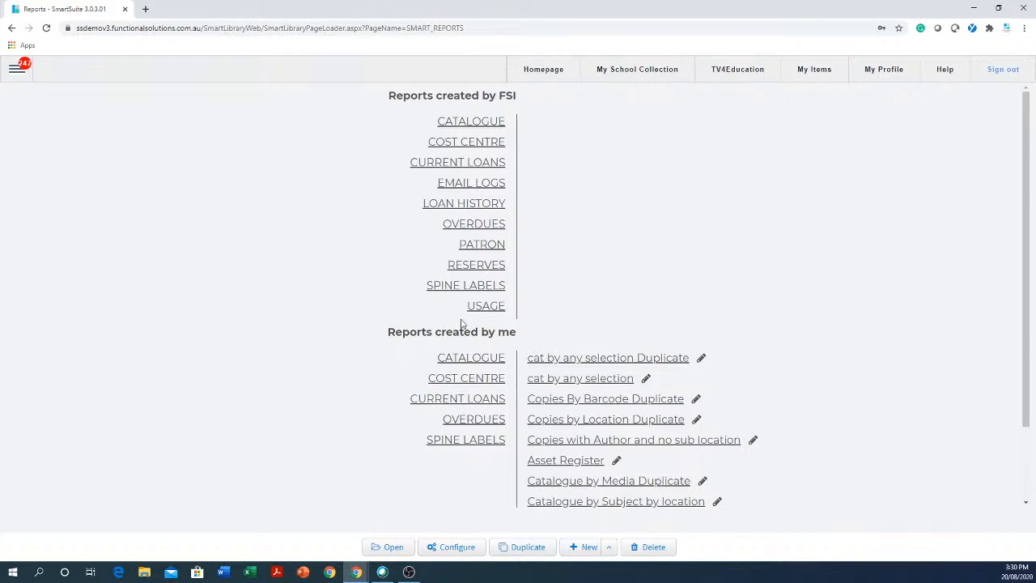
- Delete the '11 x 13 Labels Duplicate' and 'Brave ONE smaller font duplicate' spine label reports
left_click(489, 291)
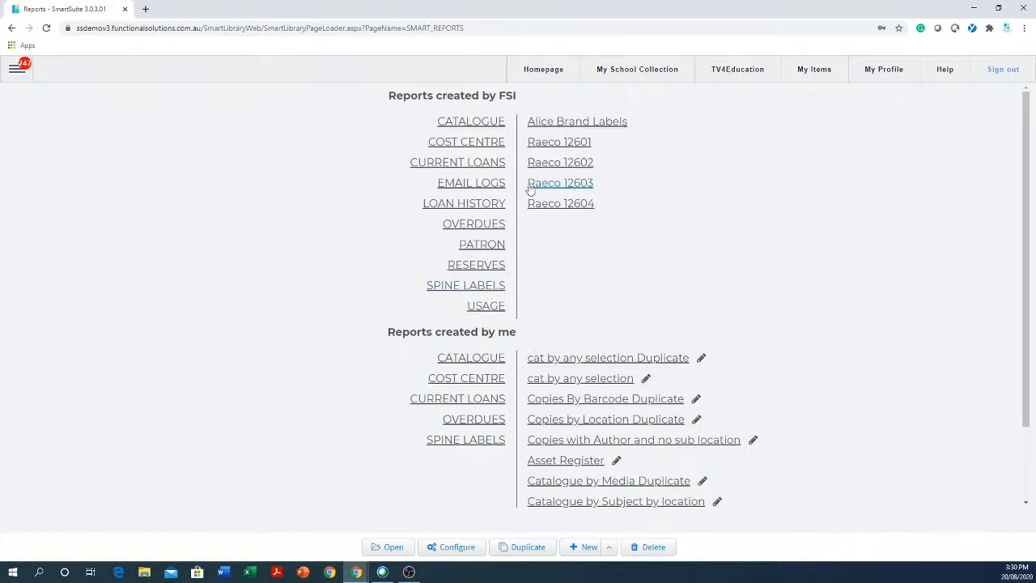
left_click(585, 186)
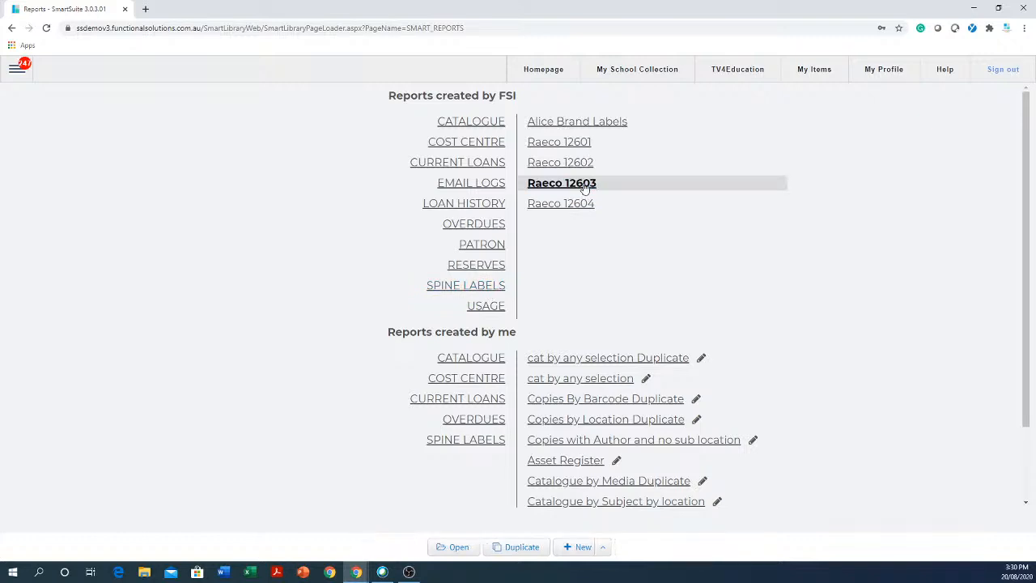
left_click(463, 441)
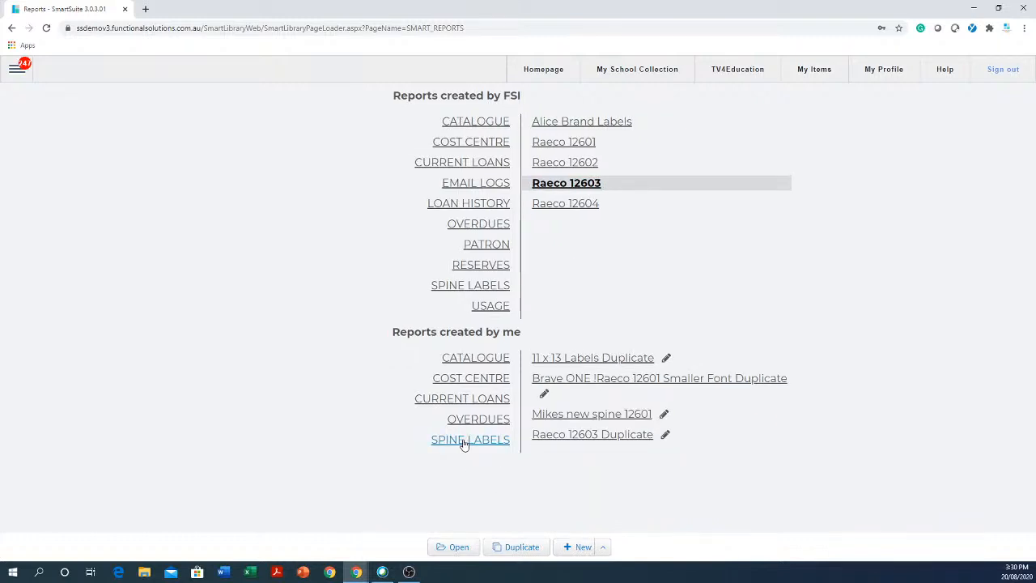
left_click(623, 361)
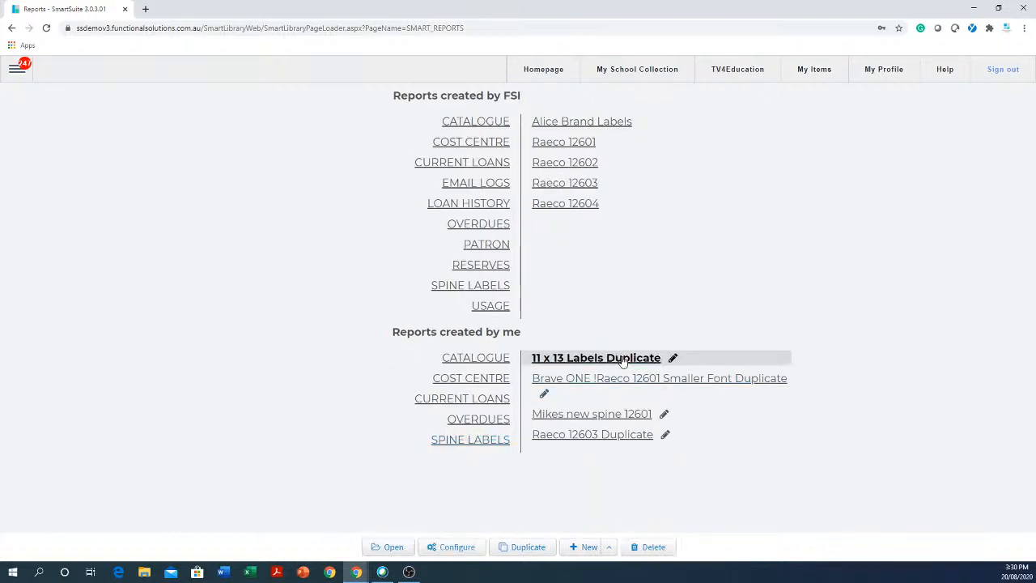
left_click(656, 546)
left_click(580, 91)
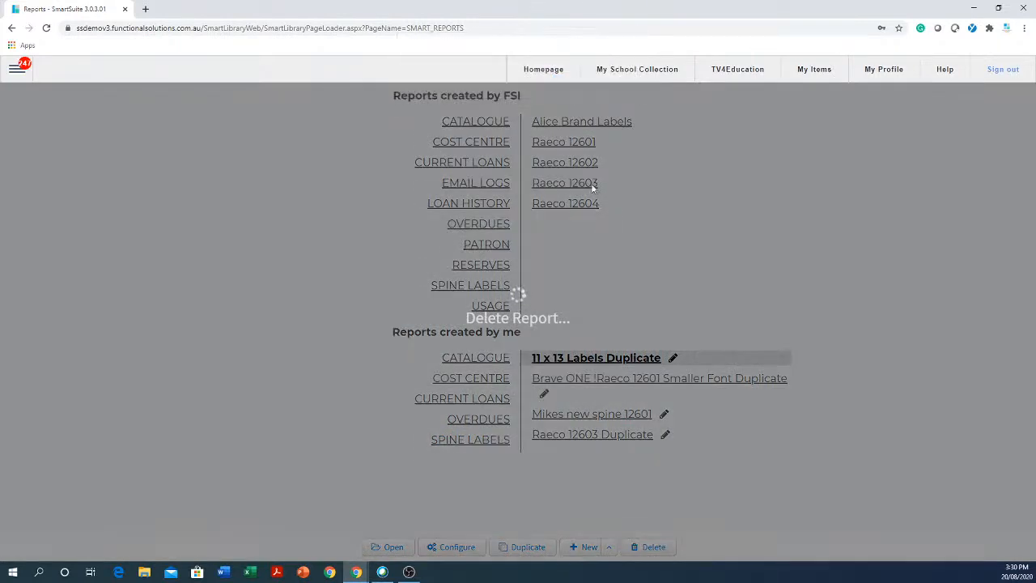
left_click(611, 90)
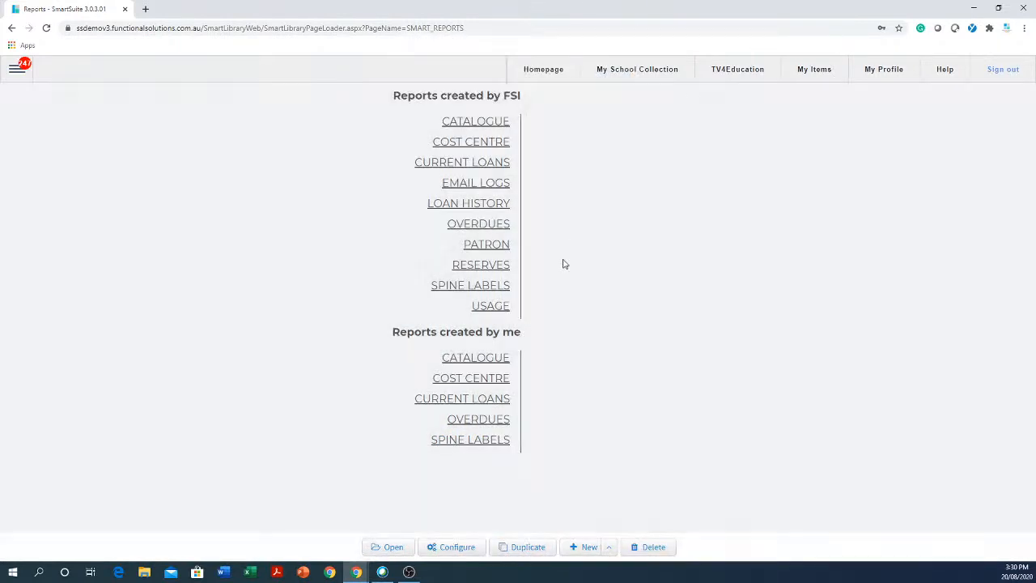
left_click(479, 442)
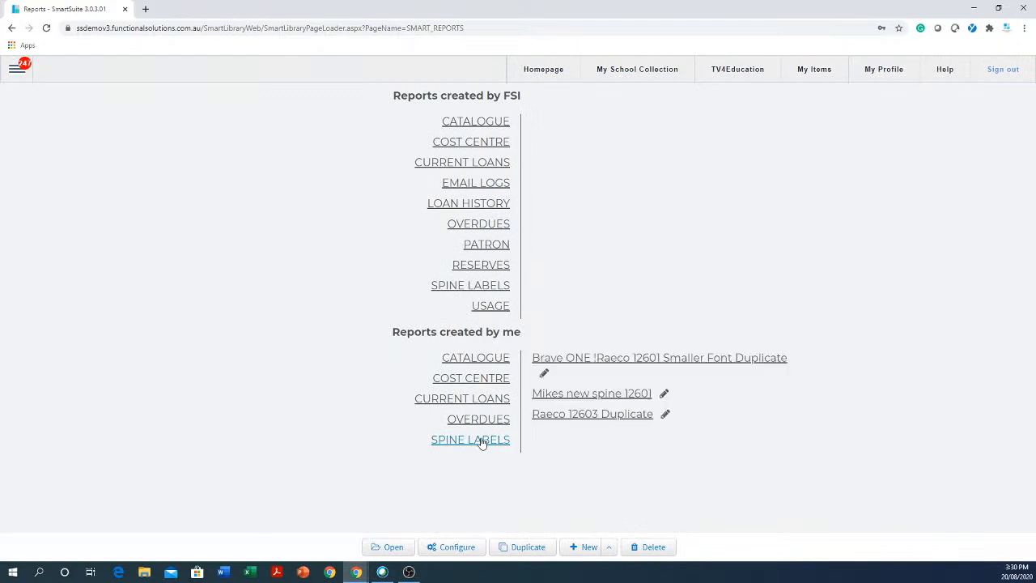
left_click(680, 361)
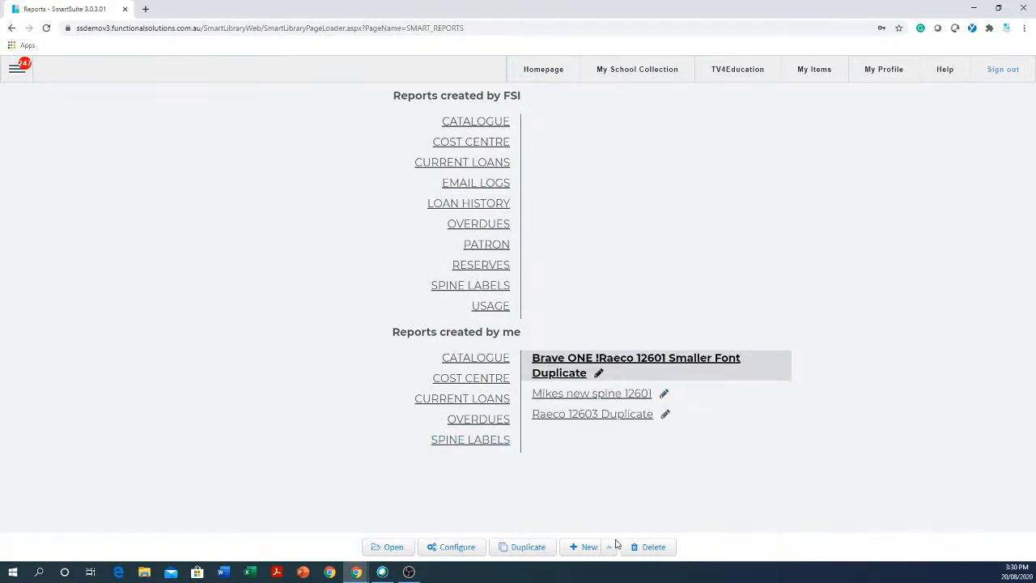
left_click(654, 548)
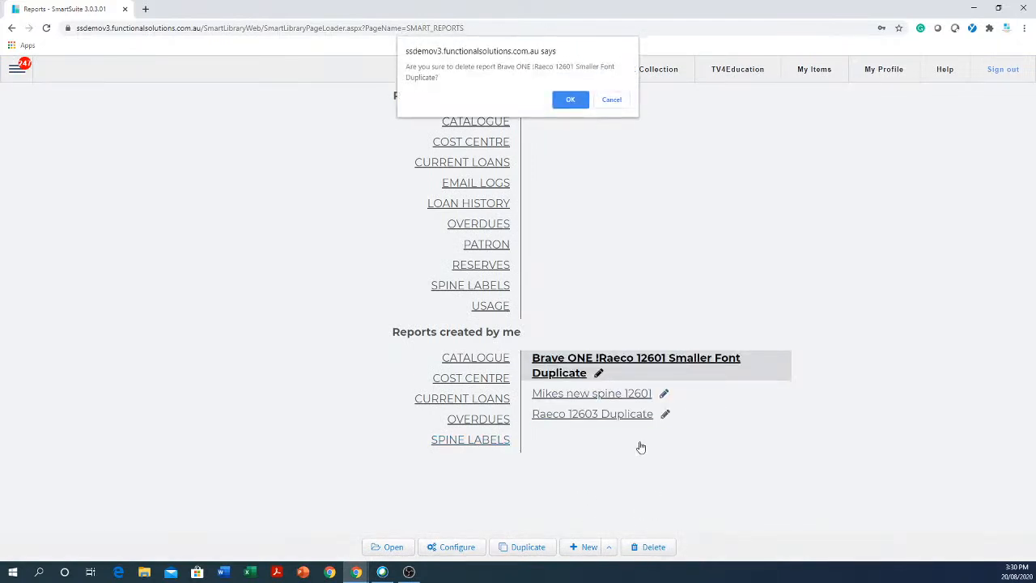
left_click(569, 99)
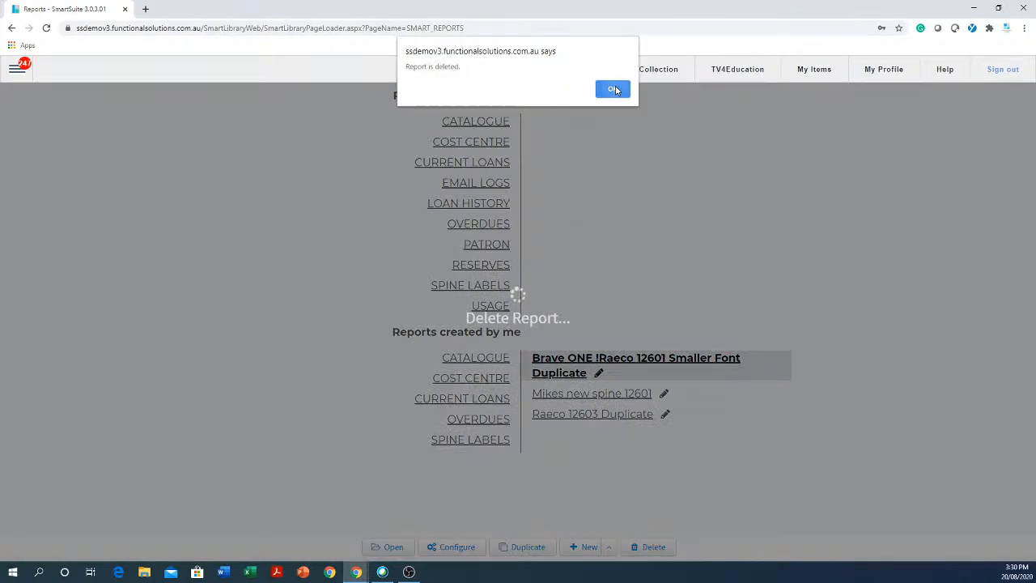
left_click(614, 93)
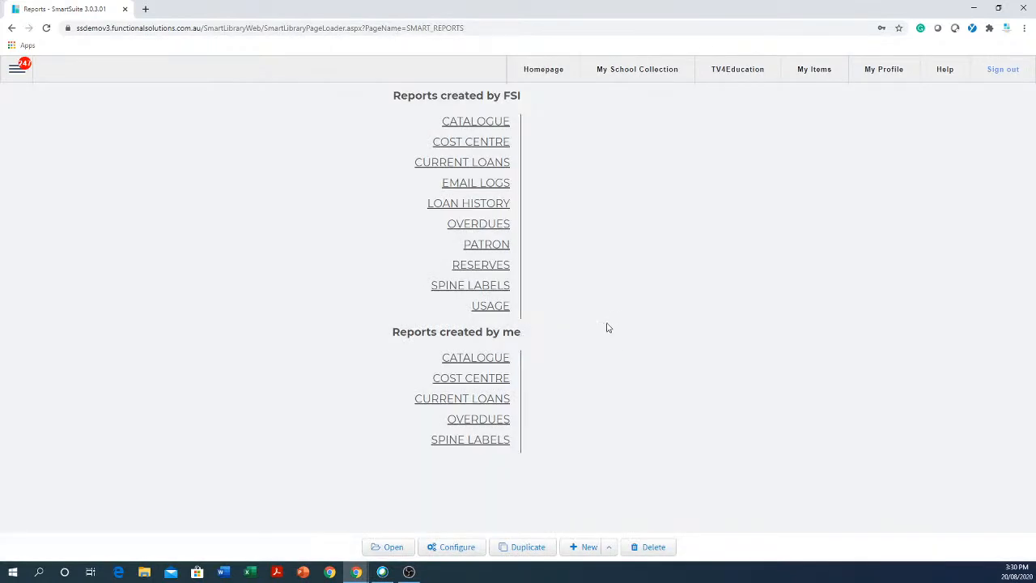
- Delete the 'new spine 12601' and 'Raeco 12603 Duplicate' spine label reports
left_click(477, 441)
left_click(637, 363)
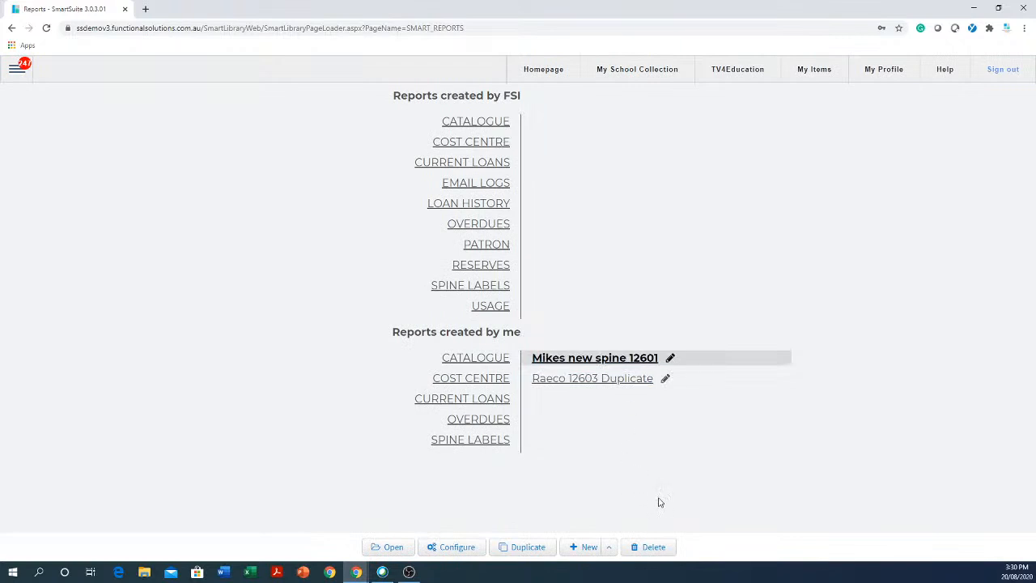
left_click(655, 549)
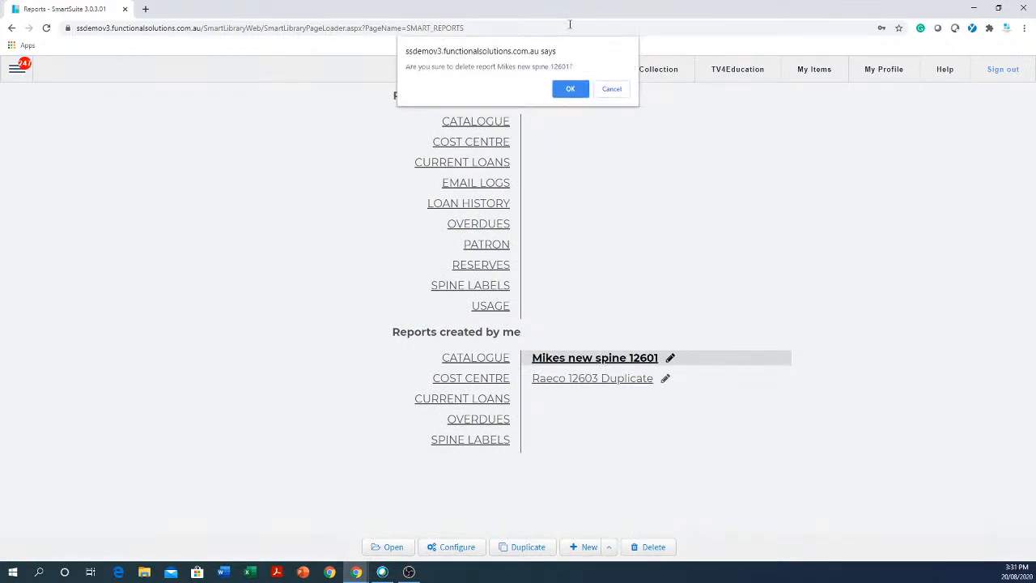
left_click(576, 93)
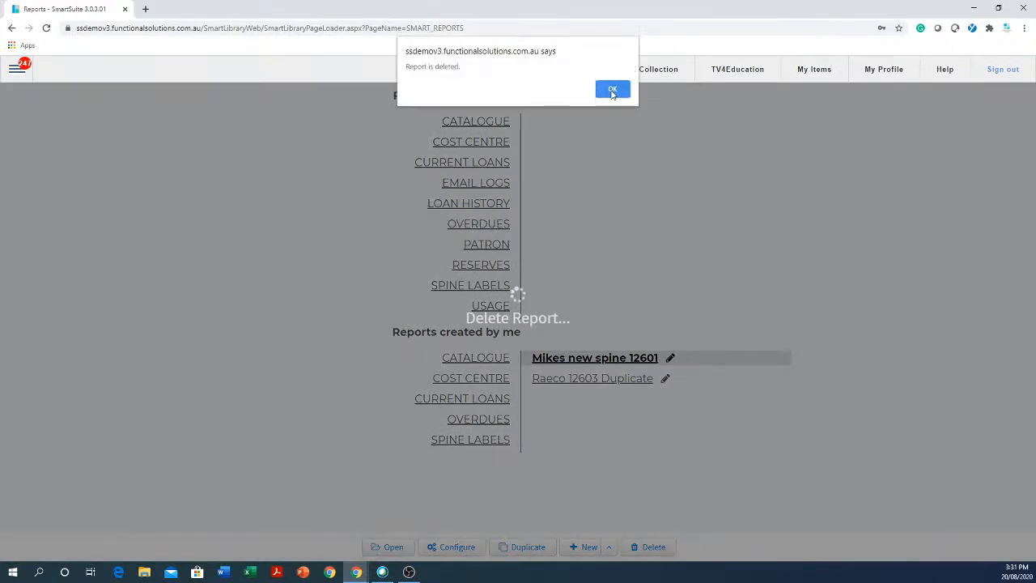
left_click(612, 88)
left_click(486, 442)
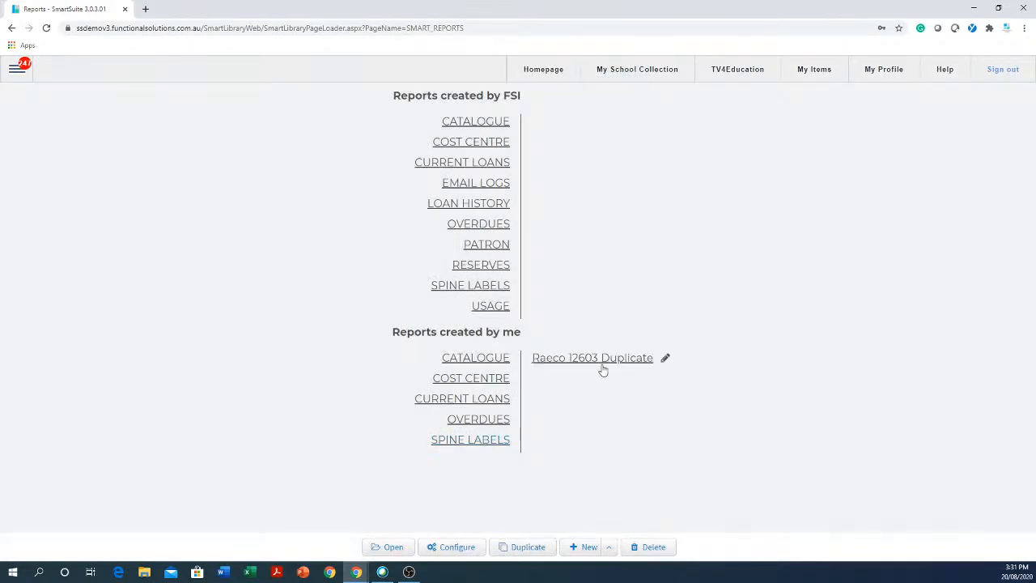
left_click(608, 363)
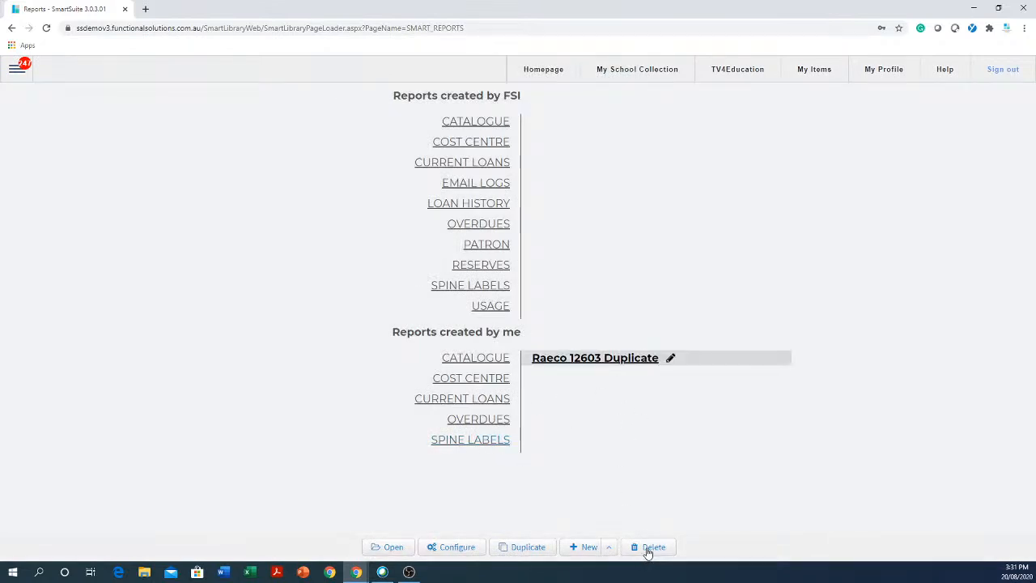
left_click(650, 547)
left_click(580, 94)
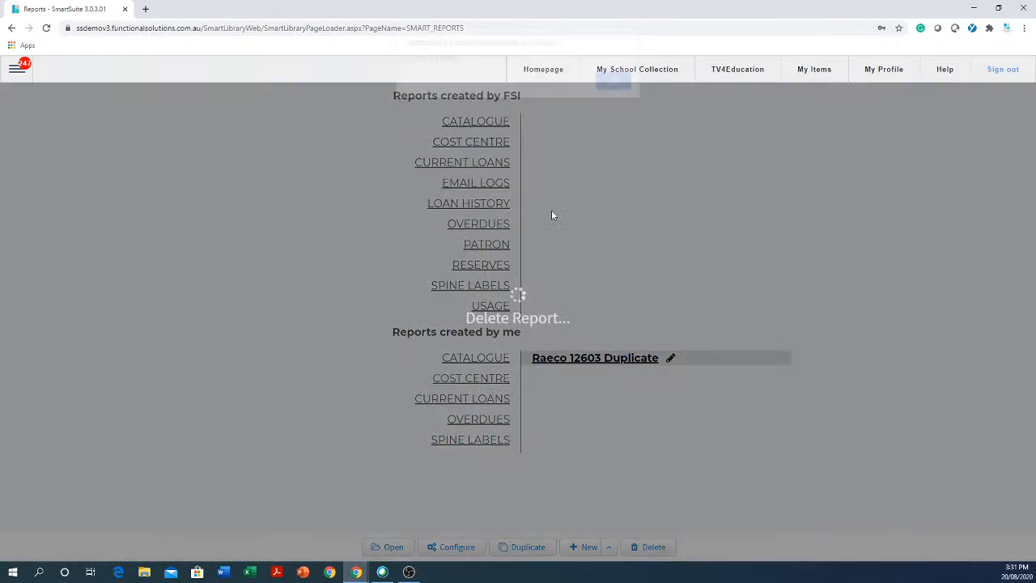
left_click(614, 89)
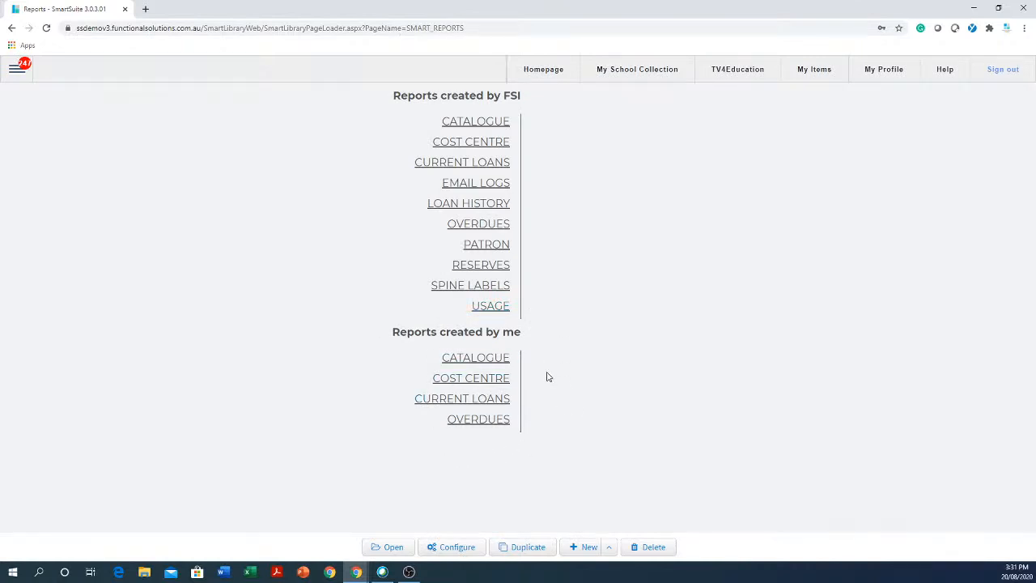
- Open FSI Raeco 12603 and generate labels for copy barcodes 11, 22, 33, 44, 55 and 66
left_click(479, 289)
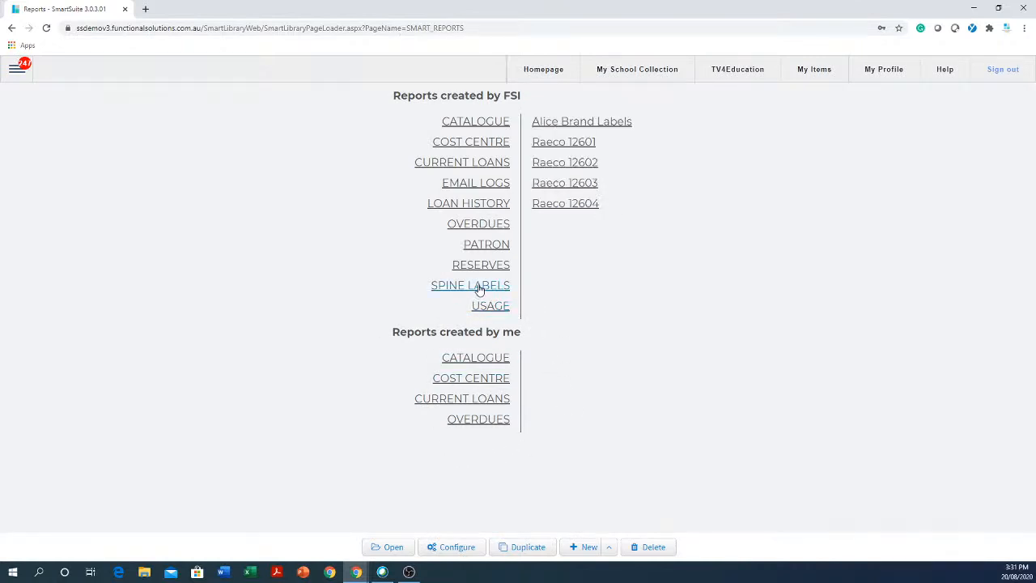
left_click(591, 188)
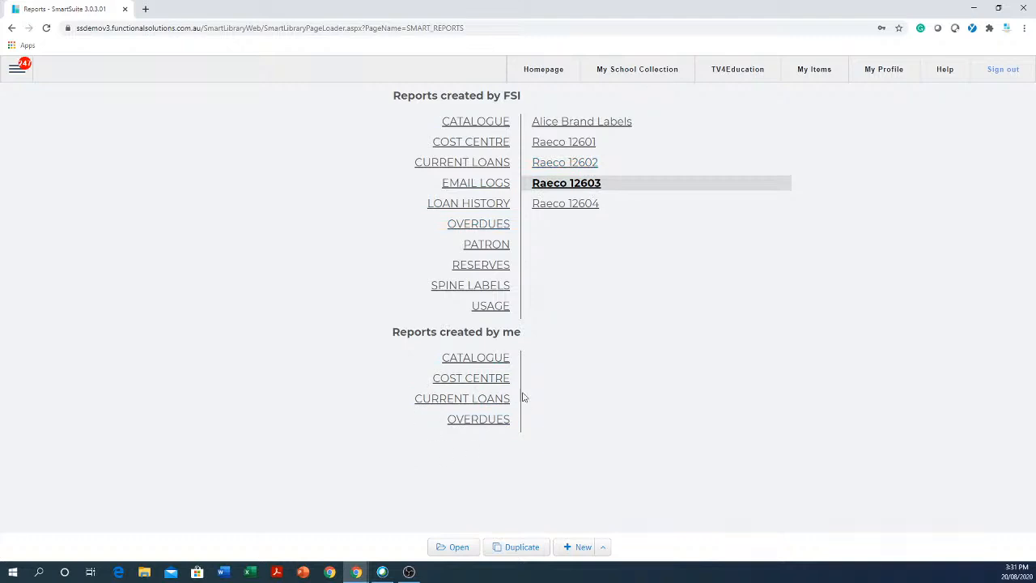
left_click(457, 548)
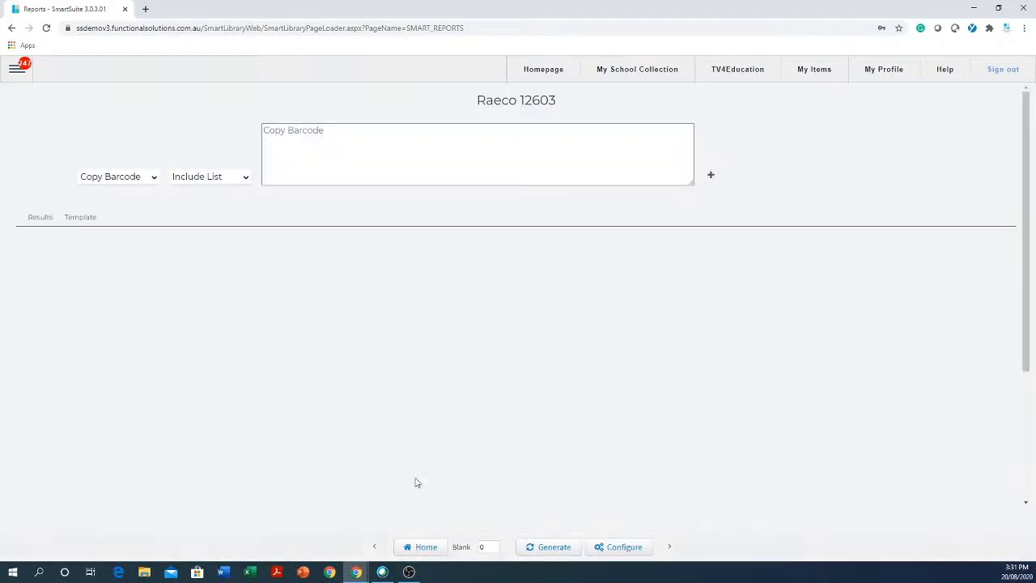
left_click(316, 130)
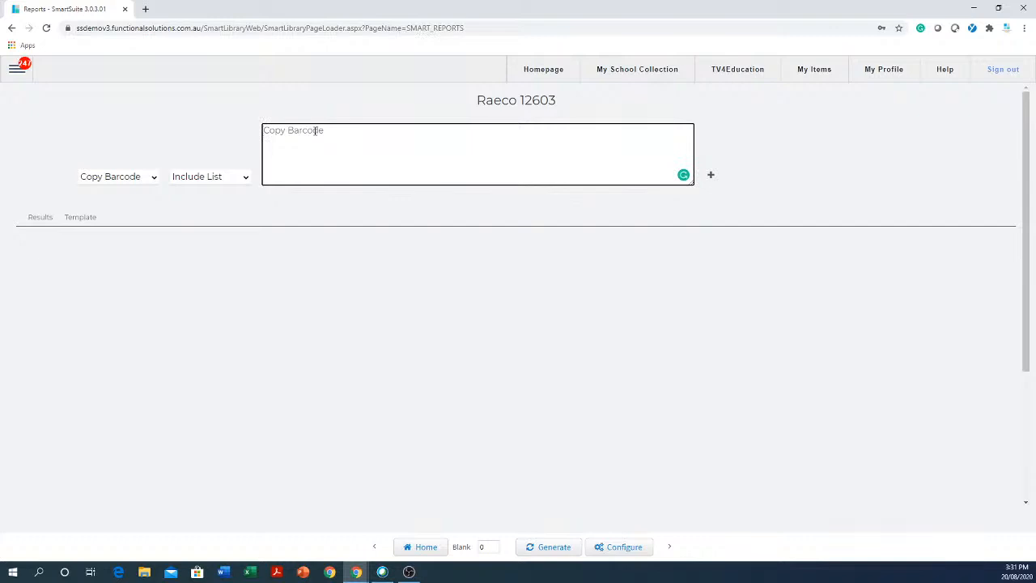
type("1155")
key("Return")
type("66")
key("Return")
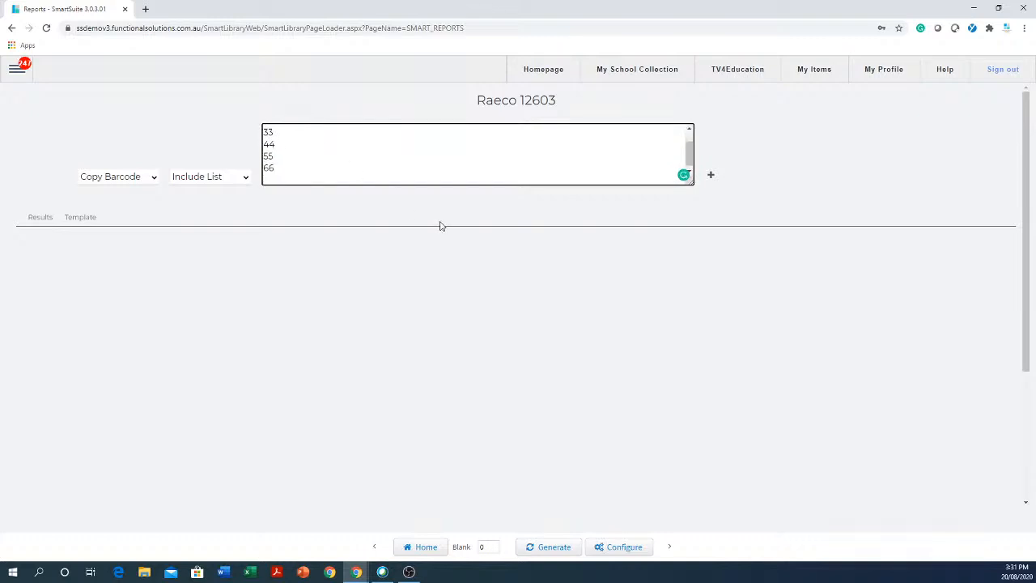
left_click(539, 548)
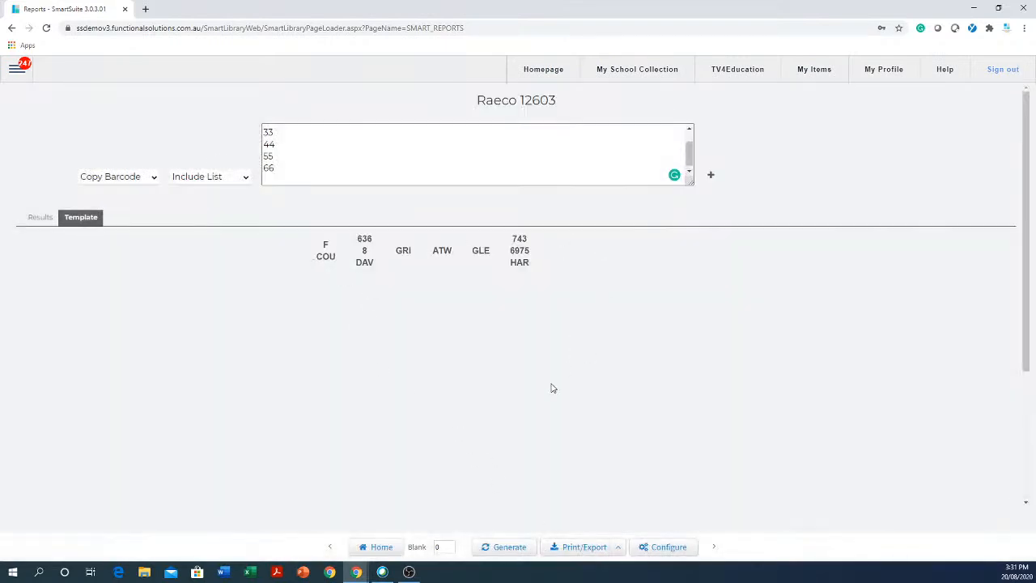
- In the report configuration, add ID as the second result column
left_click(664, 549)
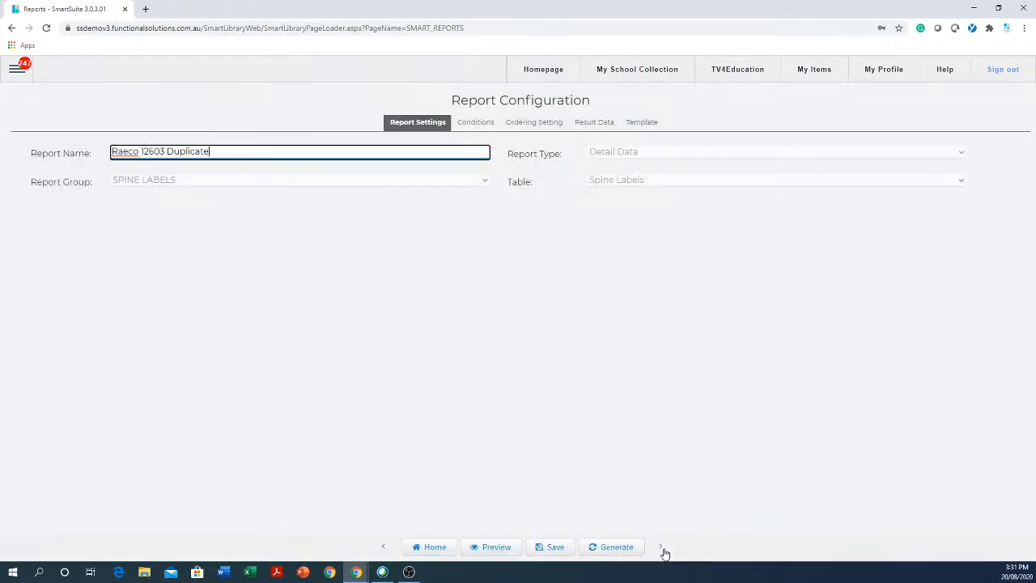
left_click(604, 123)
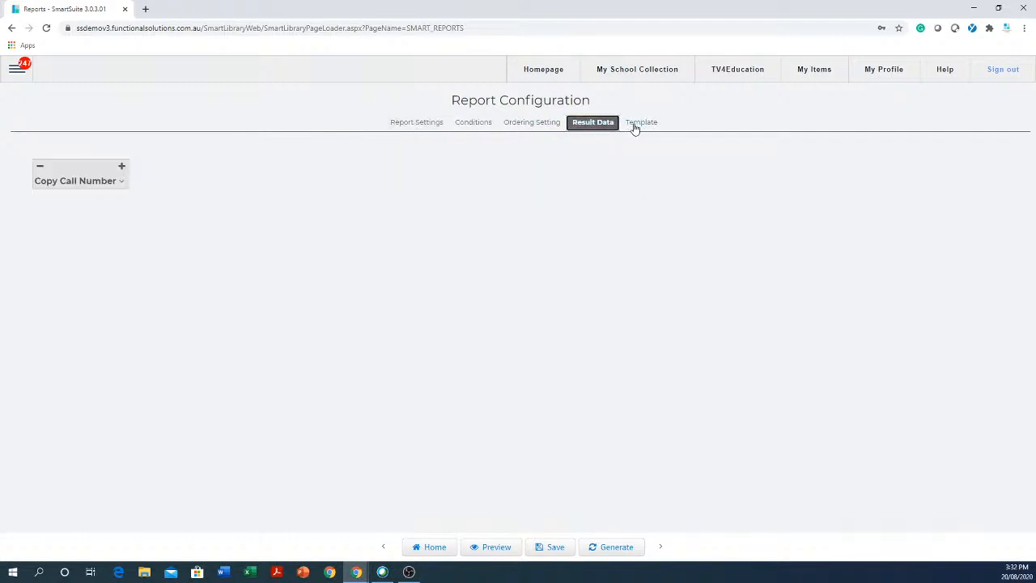
left_click(122, 167)
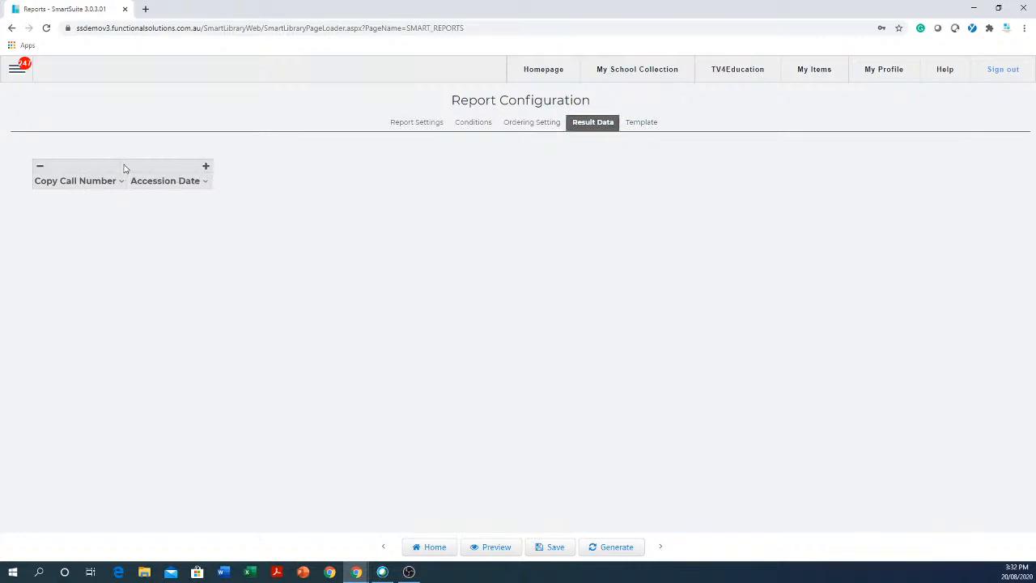
left_click(205, 183)
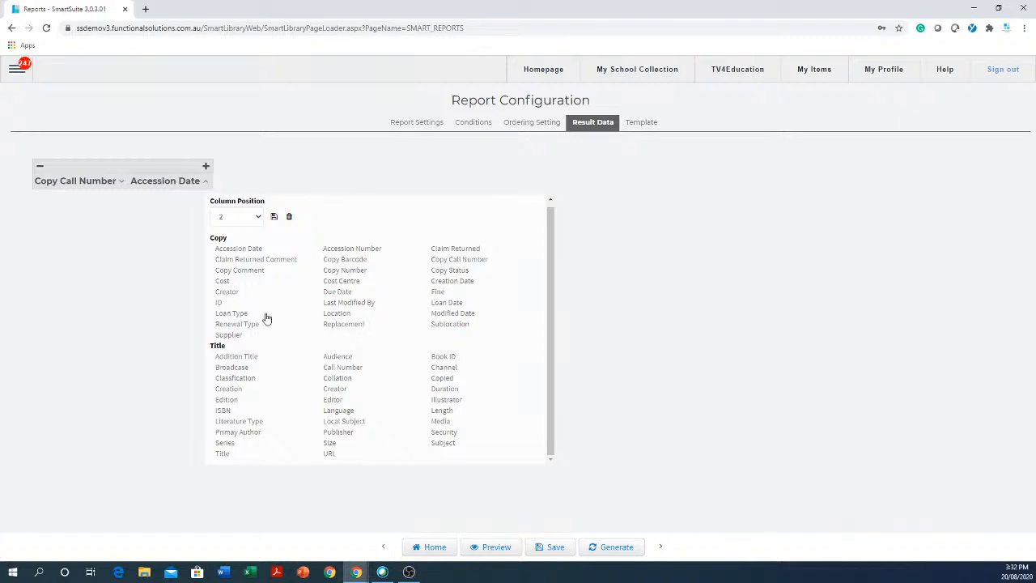
left_click(220, 303)
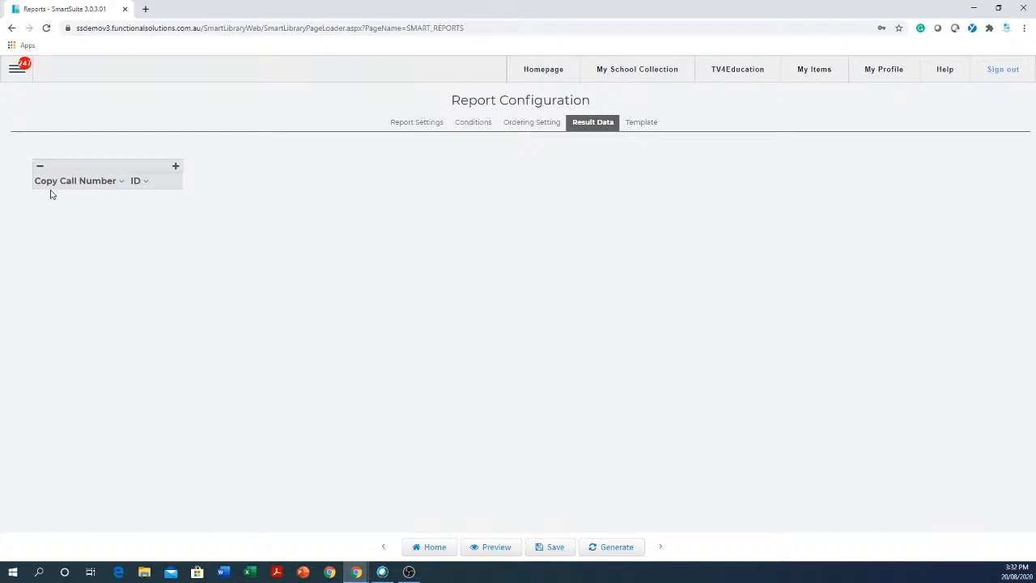
- Add Title as the third result column and show the Template settings
left_click(175, 167)
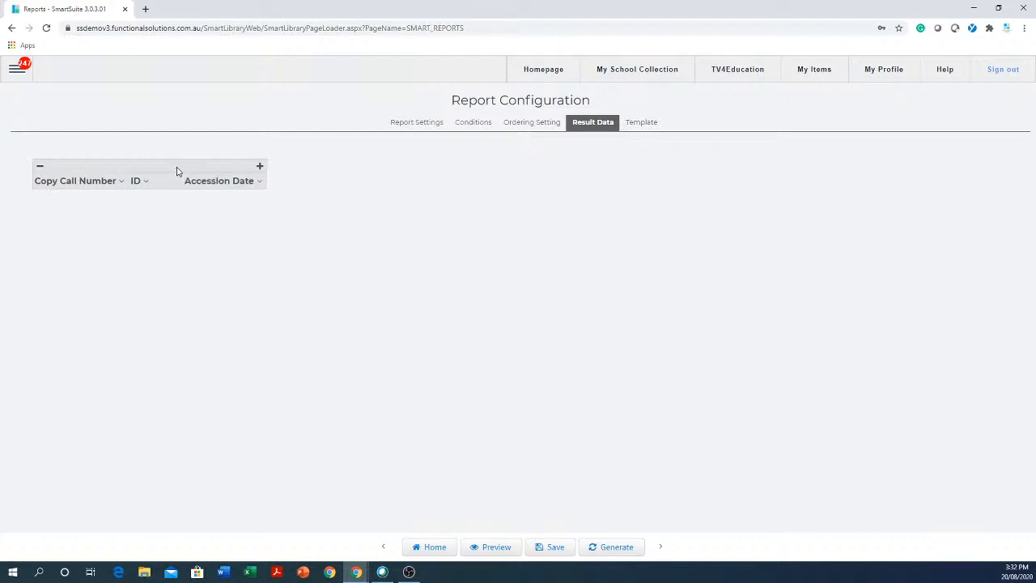
left_click(259, 181)
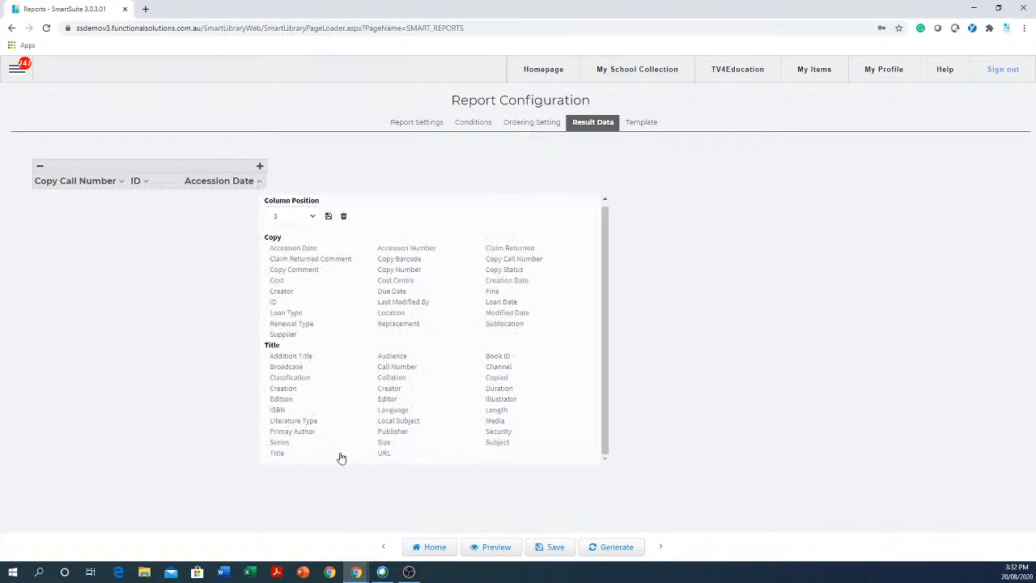
left_click(277, 454)
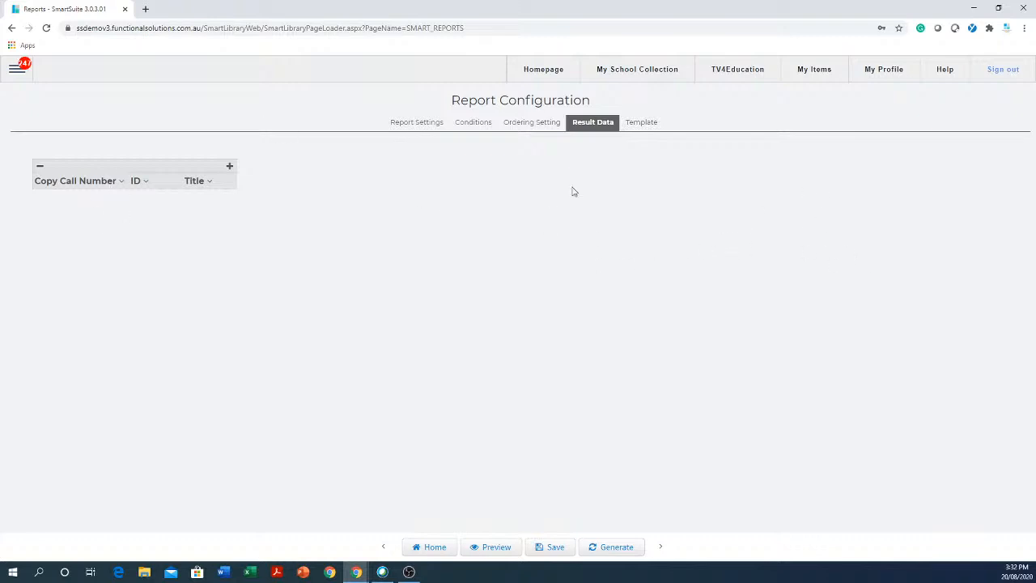
left_click(642, 125)
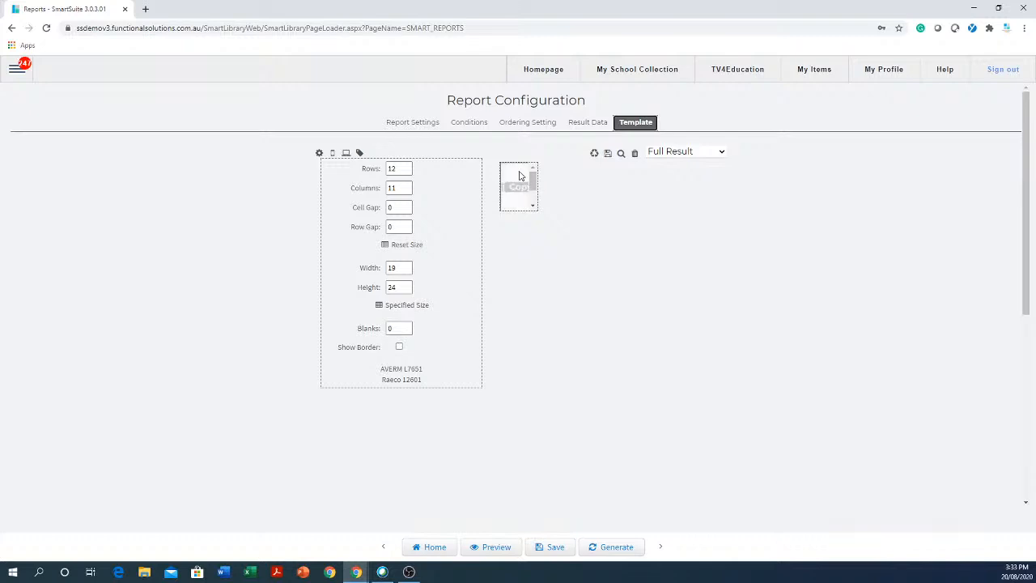
- Select the Copy field in the label cell and open its design canvas
left_click(519, 187)
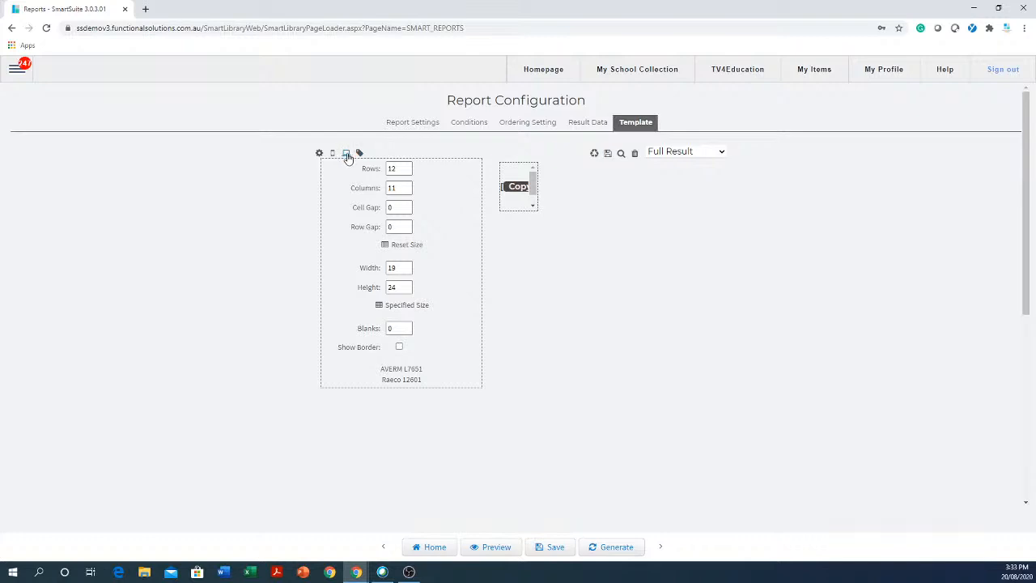
left_click(348, 154)
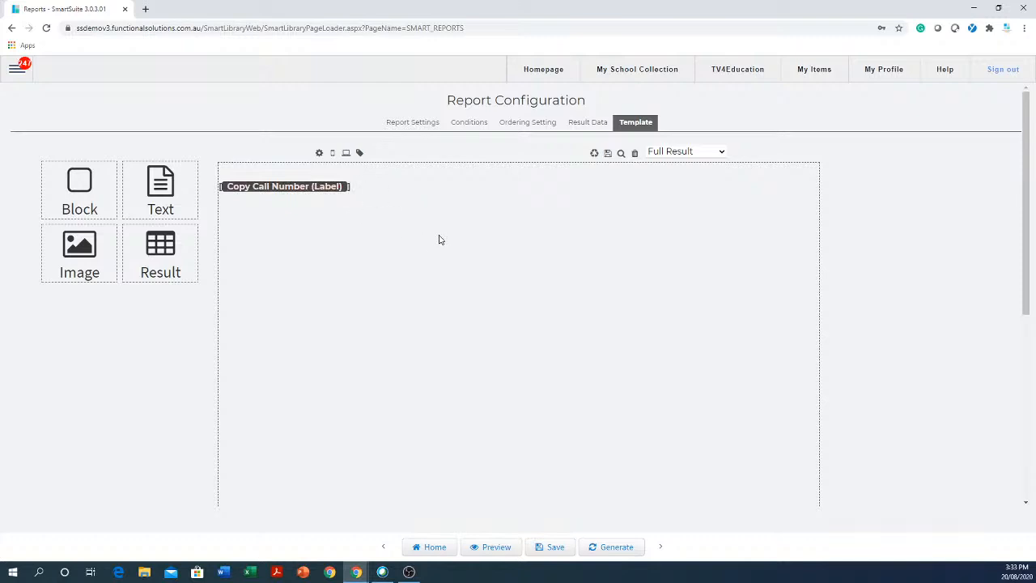
scroll(439, 239, "down", 3)
scroll(440, 234, "up", 3)
mouse_move(314, 204)
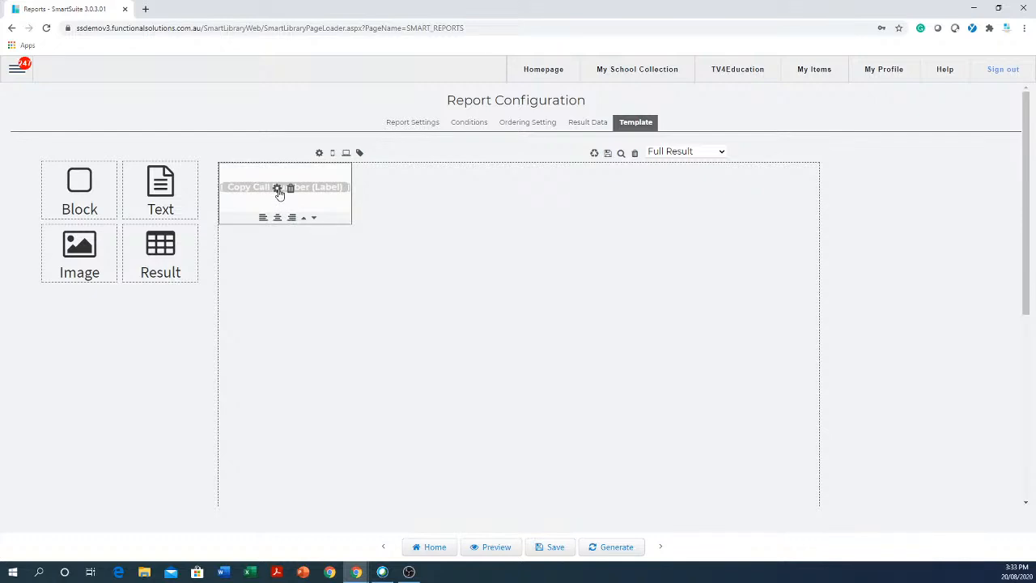
- Make the Copy Call Number label small, bold, italic Courier text and save the template
left_click(277, 190)
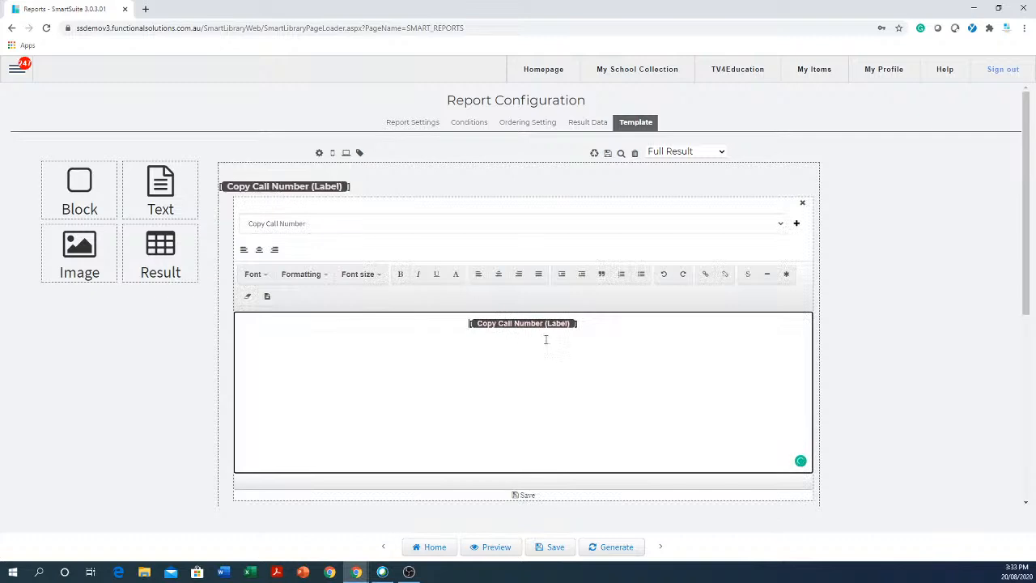
left_click(367, 277)
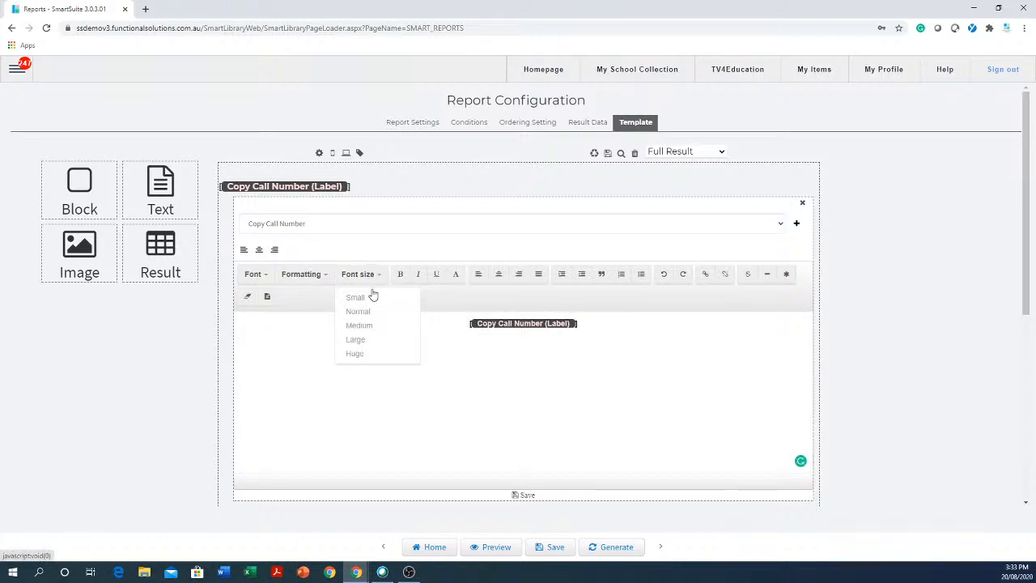
left_click(370, 296)
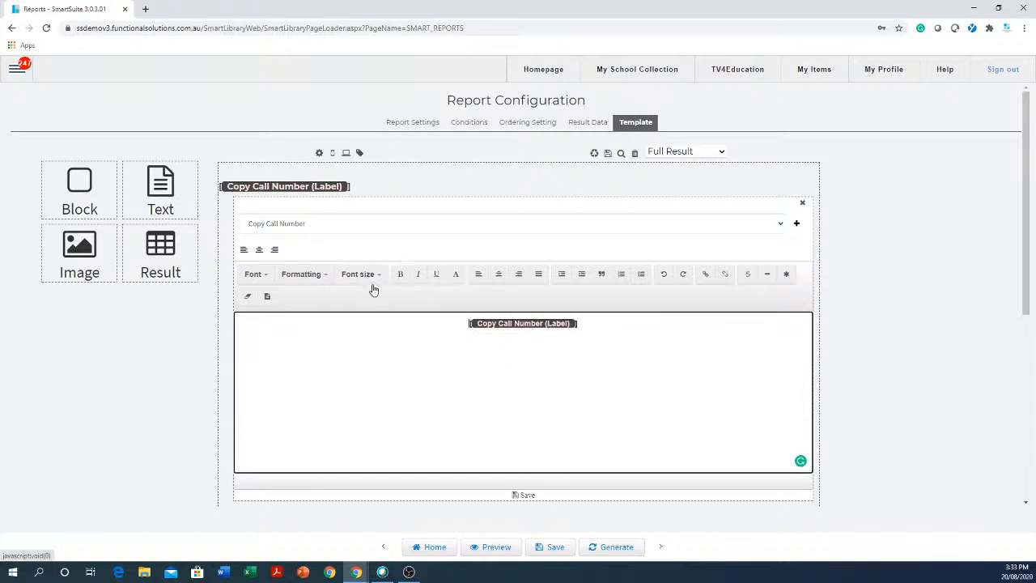
left_click(400, 276)
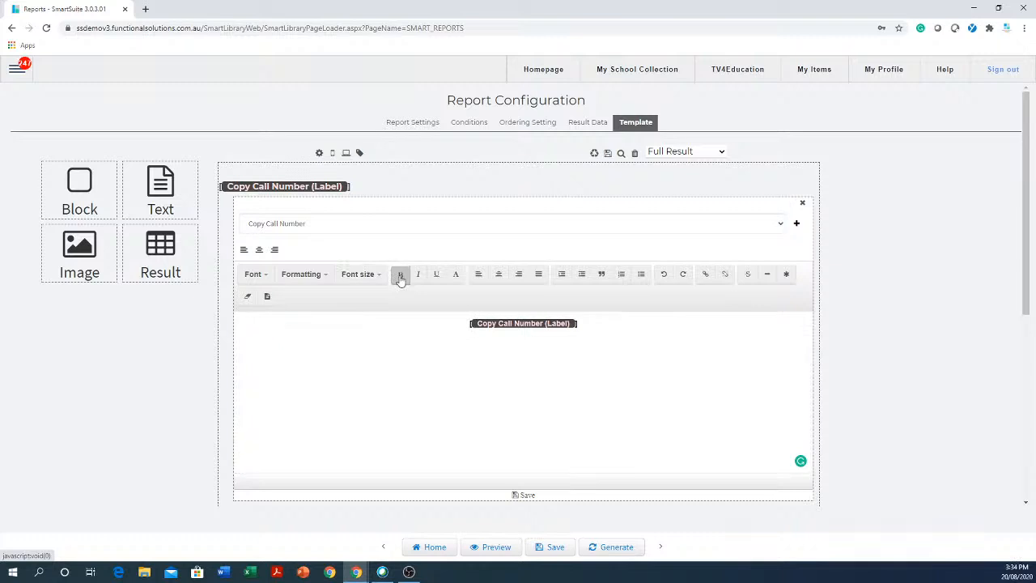
left_click(418, 276)
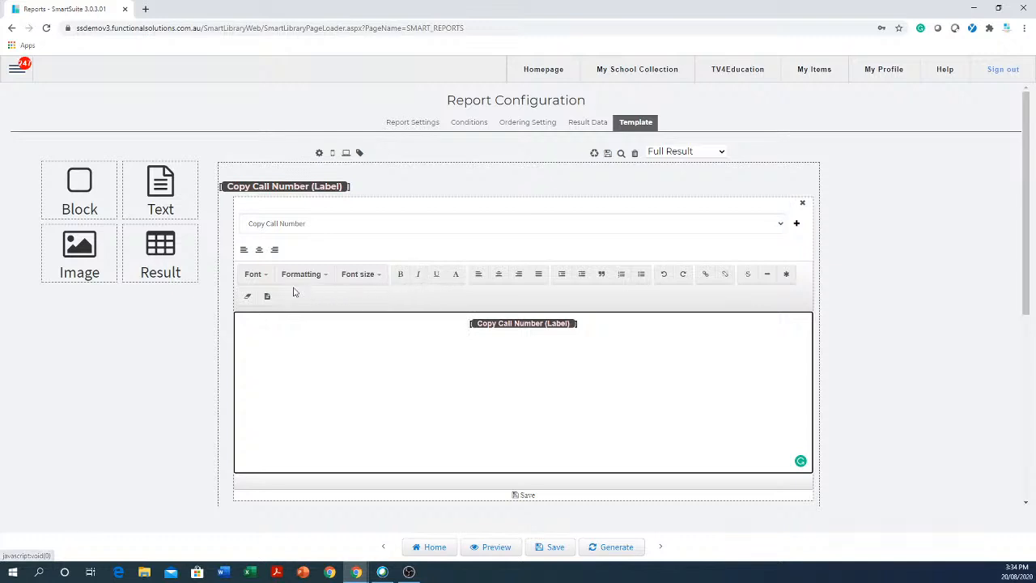
left_click(267, 280)
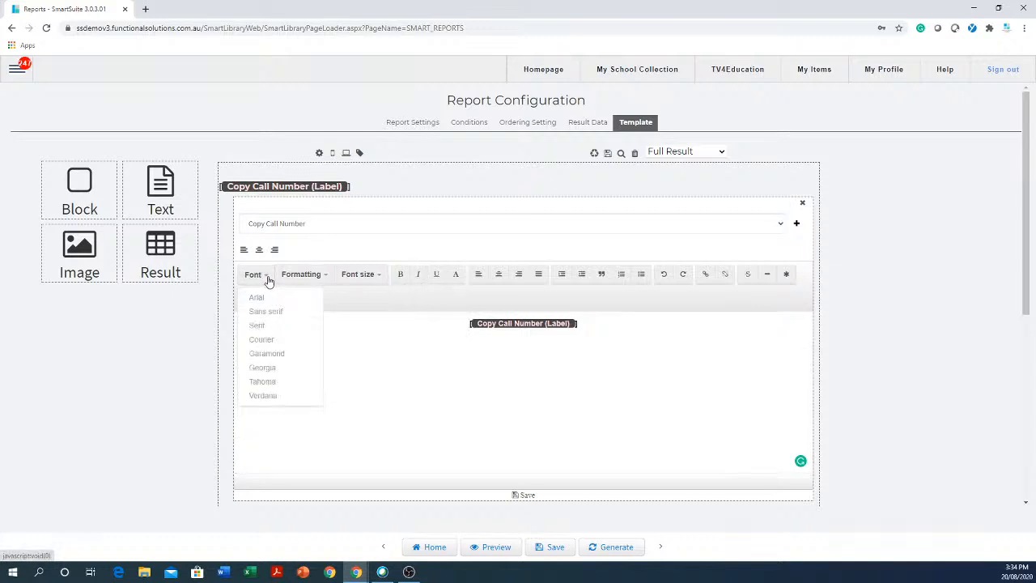
left_click(283, 341)
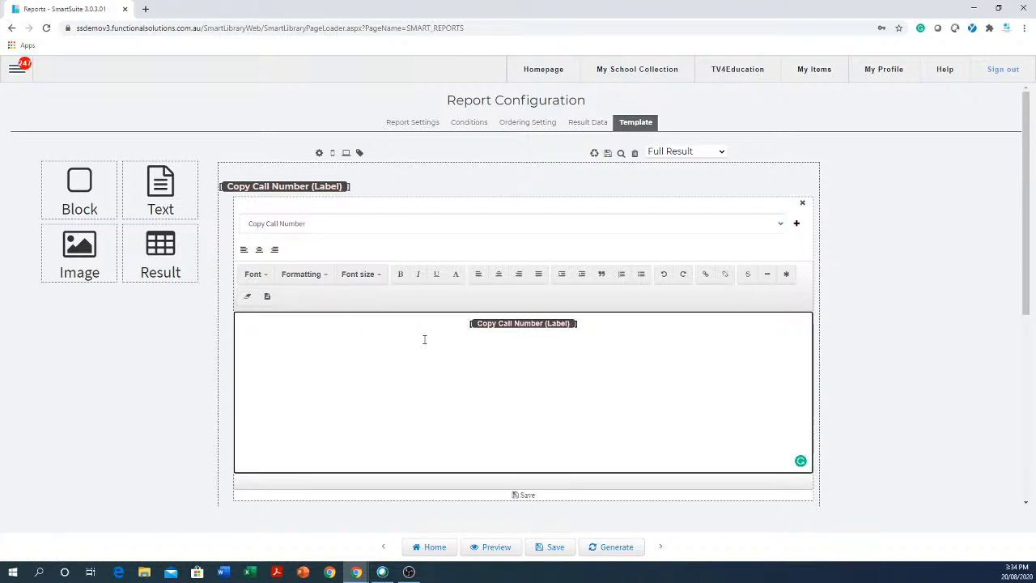
left_click(525, 495)
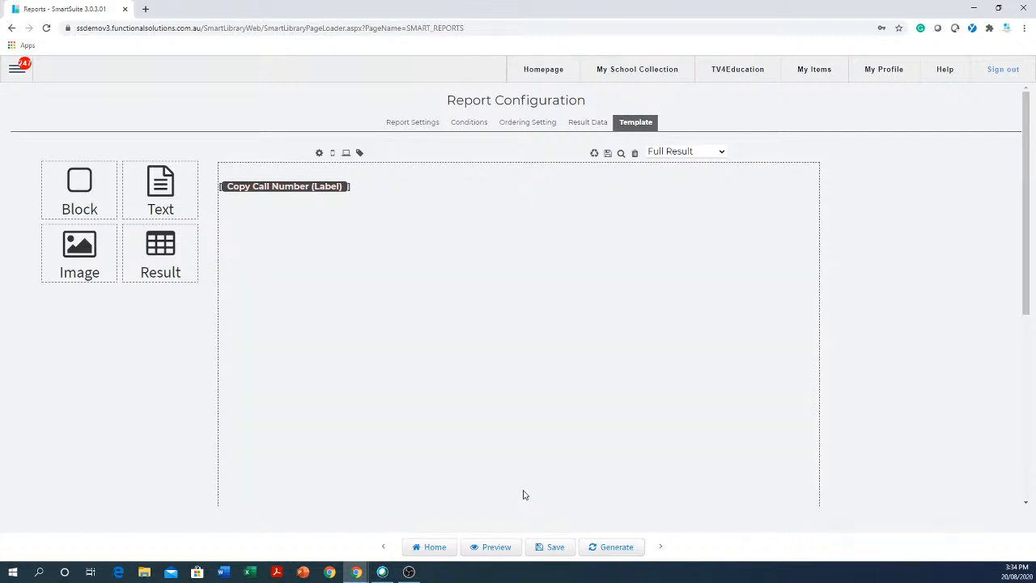
left_click(559, 549)
- Generate the label preview, clear barcodes 11 to 55 from the list, and return to saved reports
left_click(614, 546)
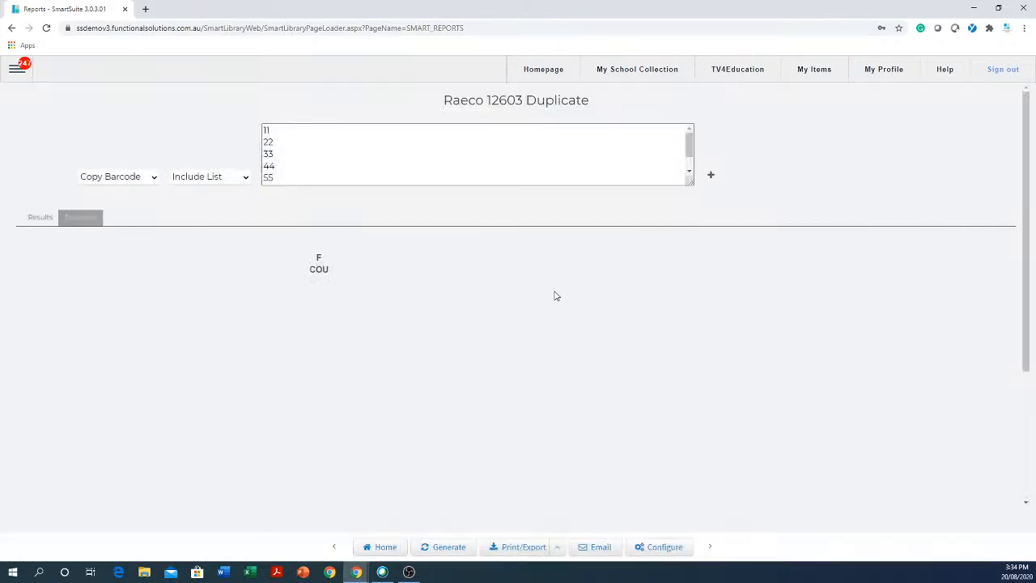
left_click(312, 129)
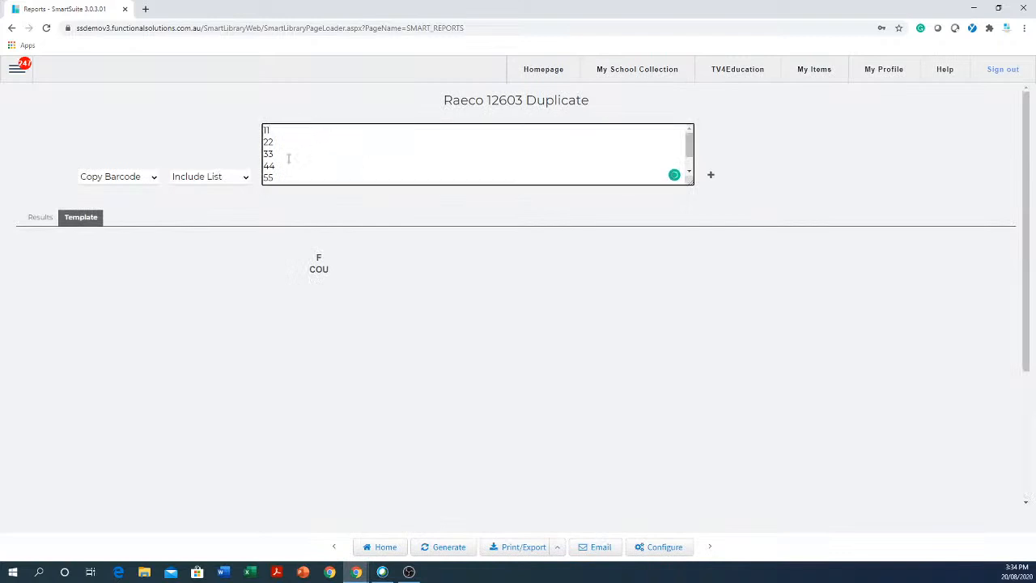
left_click_drag(291, 179, 264, 129)
key("Delete")
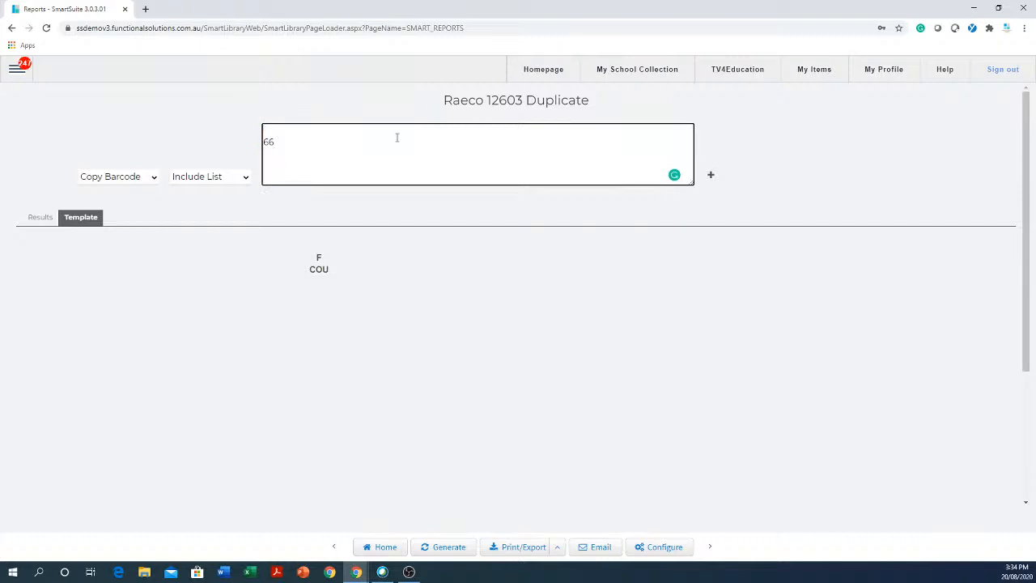
left_click_drag(345, 149, 247, 112)
left_click(383, 549)
left_click(571, 89)
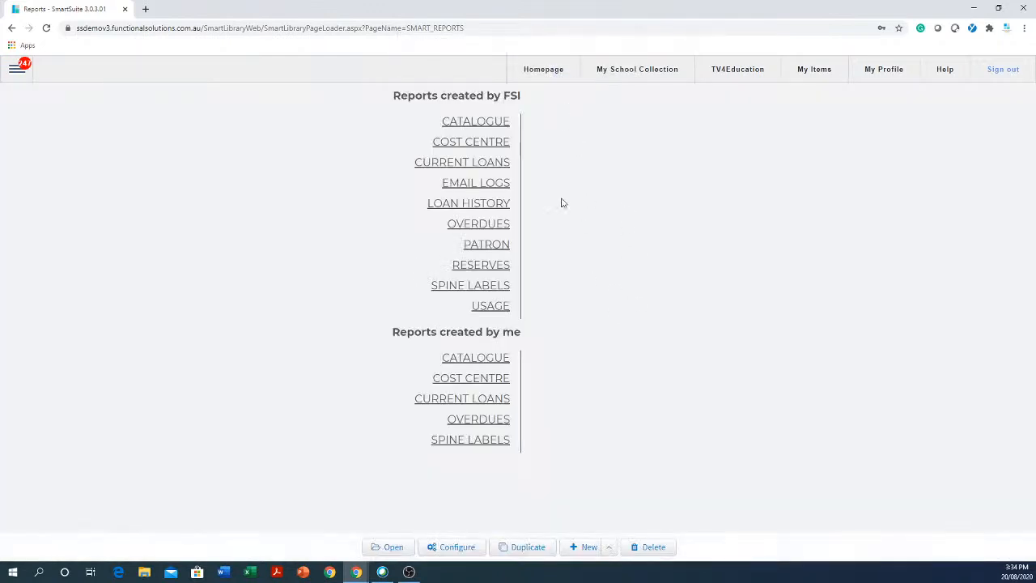
- Open Raeco 12603 Duplicate, generate its label preview, then return to the report list
left_click(489, 441)
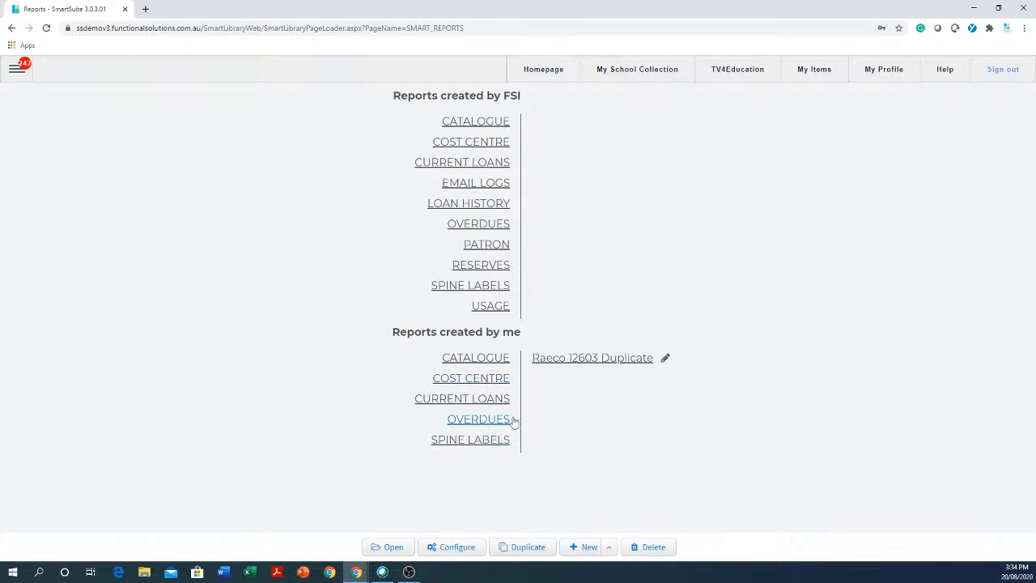
left_click(589, 359)
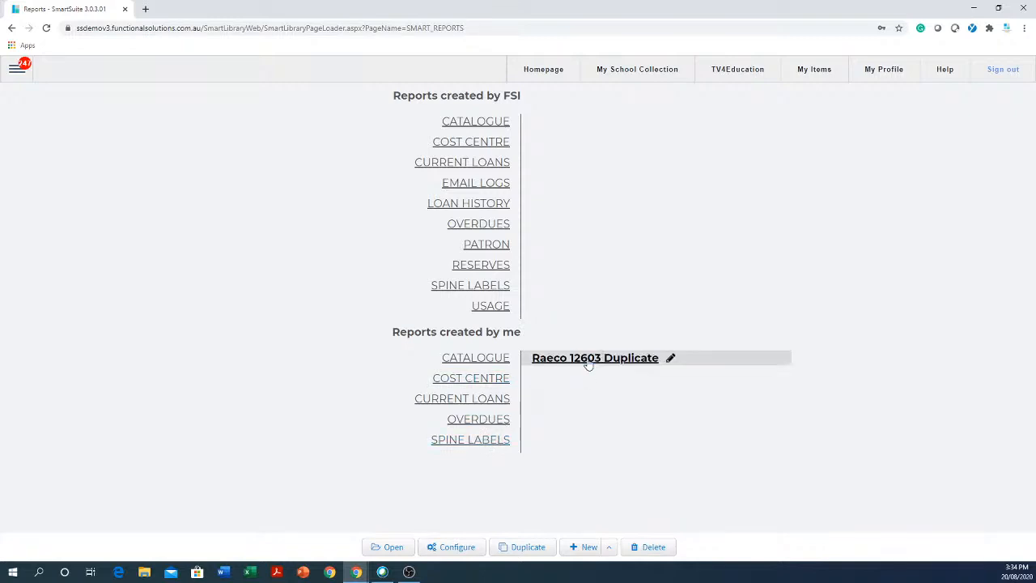
left_click(393, 548)
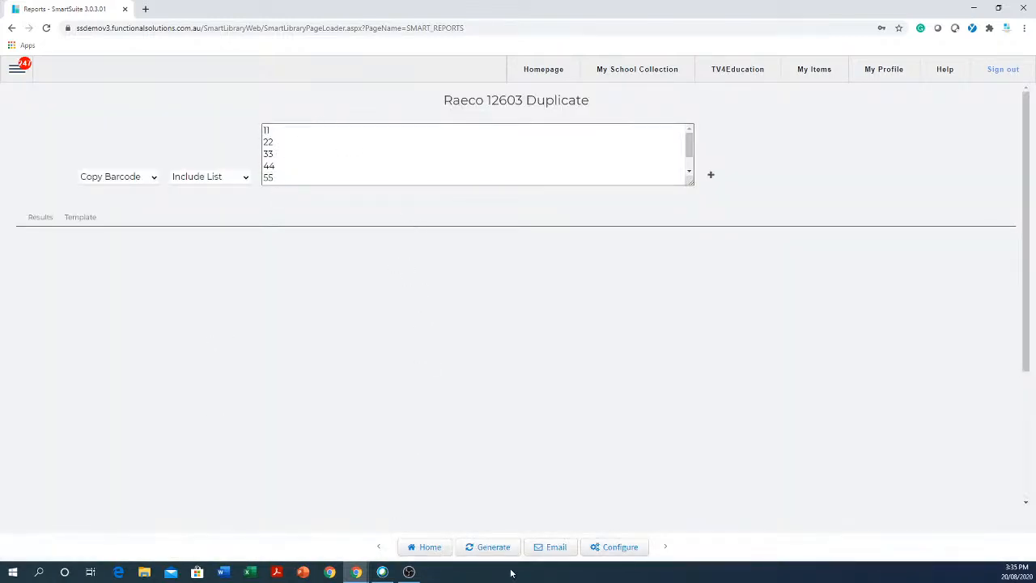
left_click(491, 547)
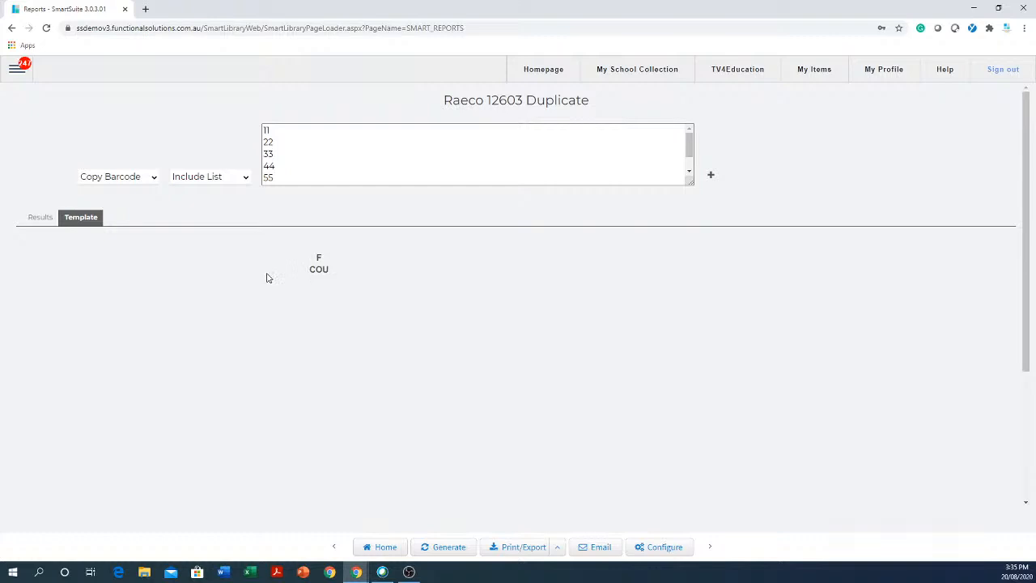
scroll(264, 259, "down", 3)
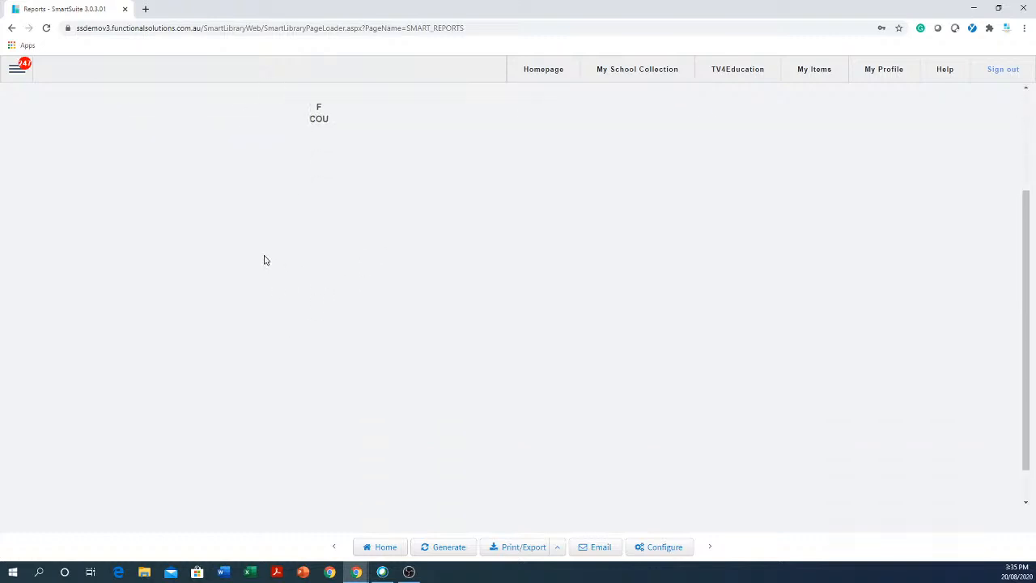
scroll(264, 258, "up", 5)
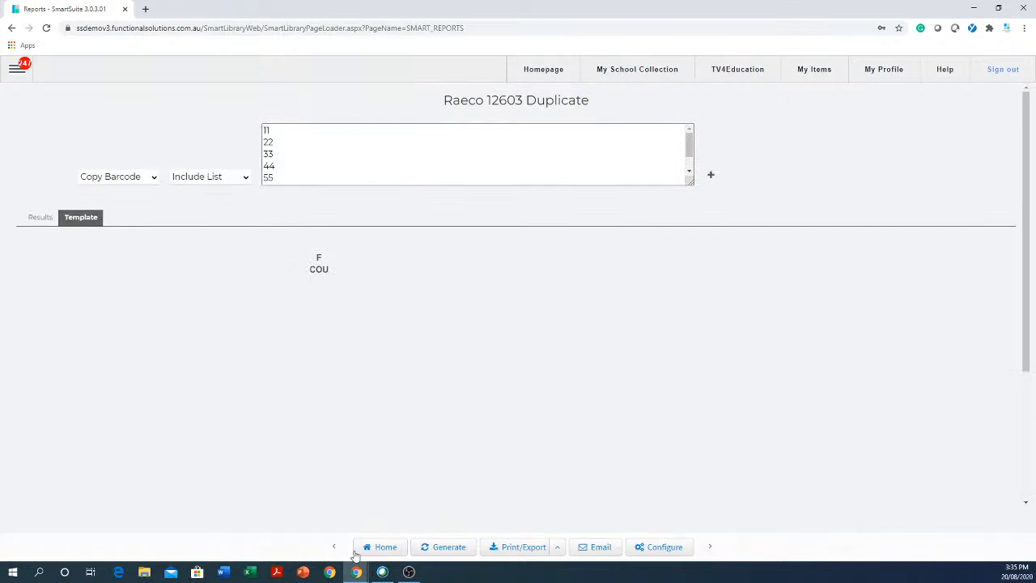
left_click(383, 550)
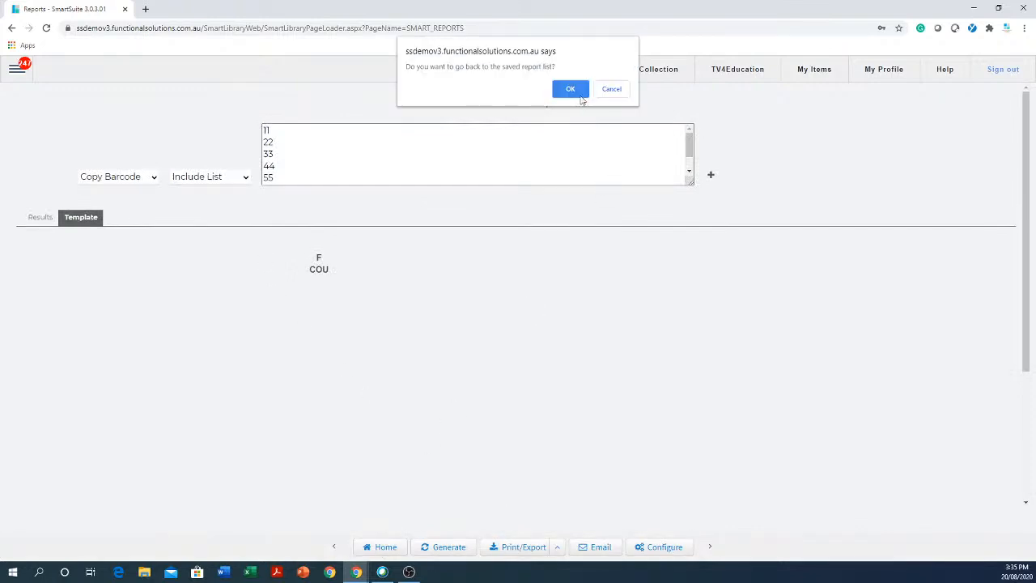
left_click(570, 84)
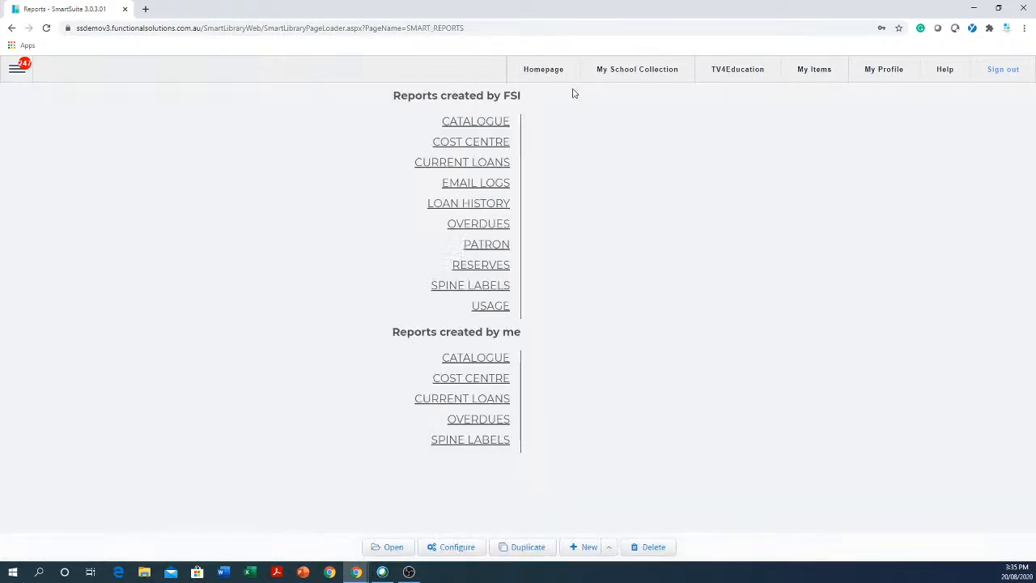
- View the Raeco 12603 Duplicate label template configuration, then go back to the report list
left_click(488, 444)
left_click(613, 362)
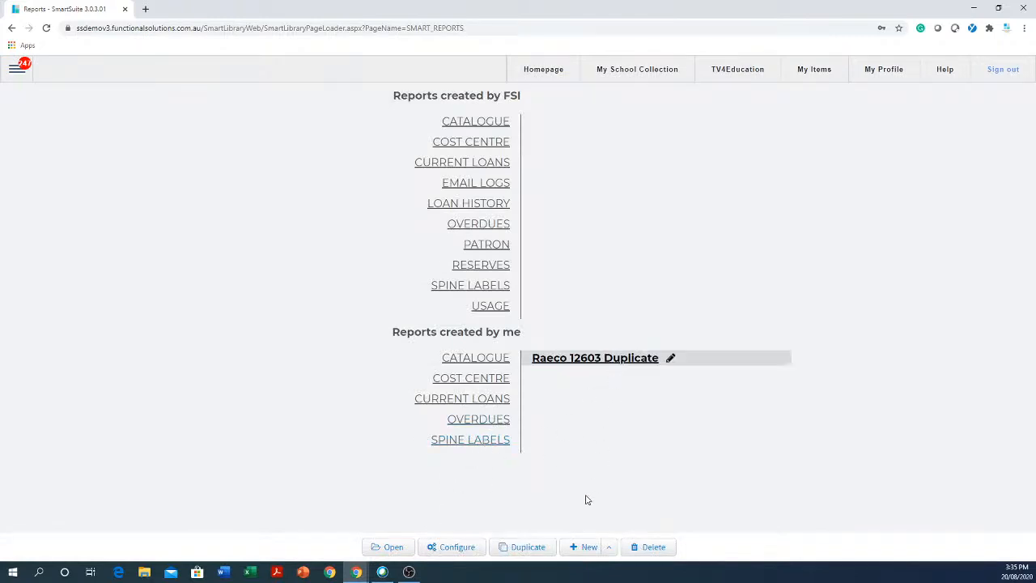
left_click(456, 550)
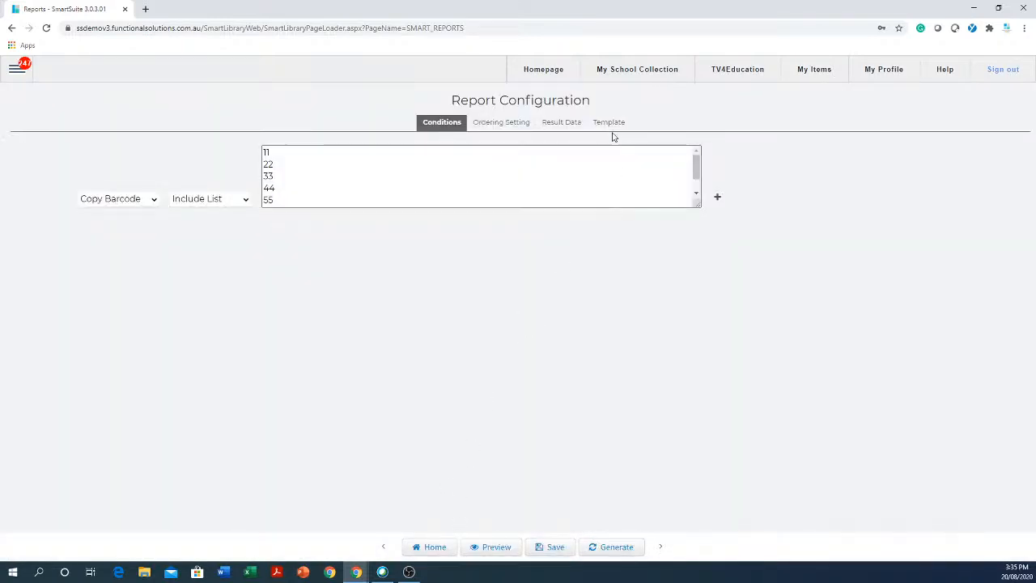
left_click(613, 125)
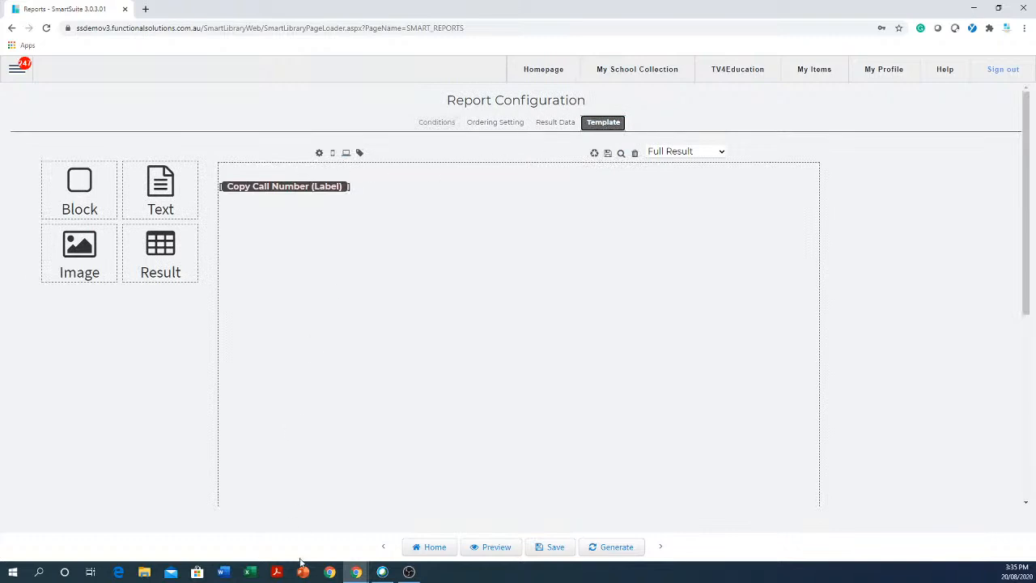
left_click(433, 549)
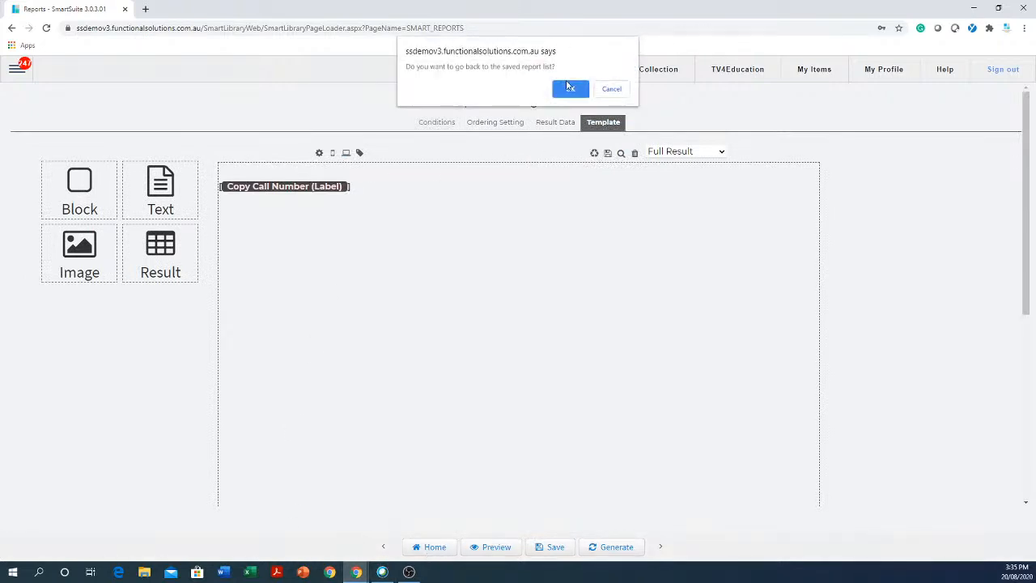
left_click(571, 89)
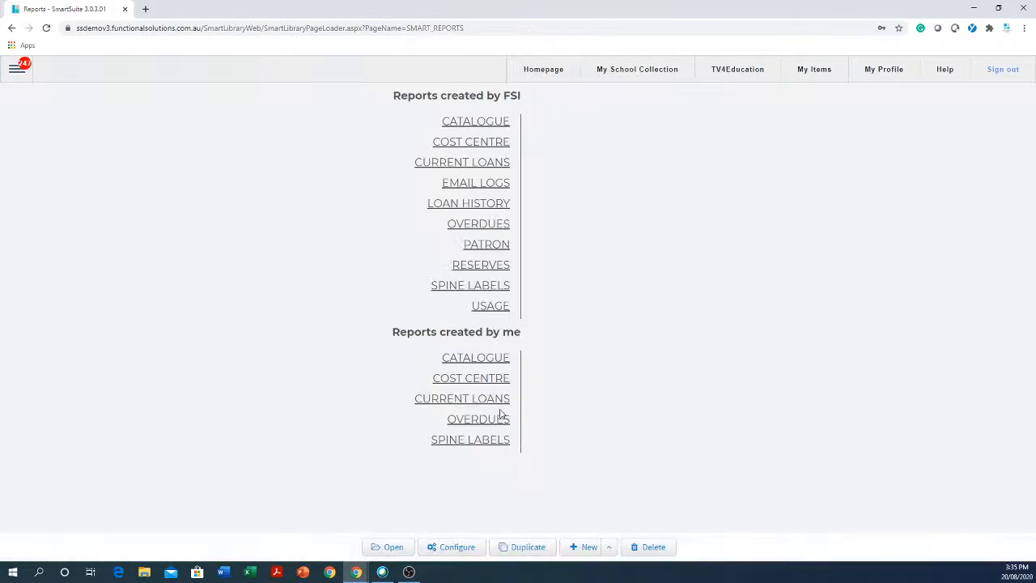
- Open the original Raeco 12603 report and generate labels for barcodes 11 and 22
left_click(486, 286)
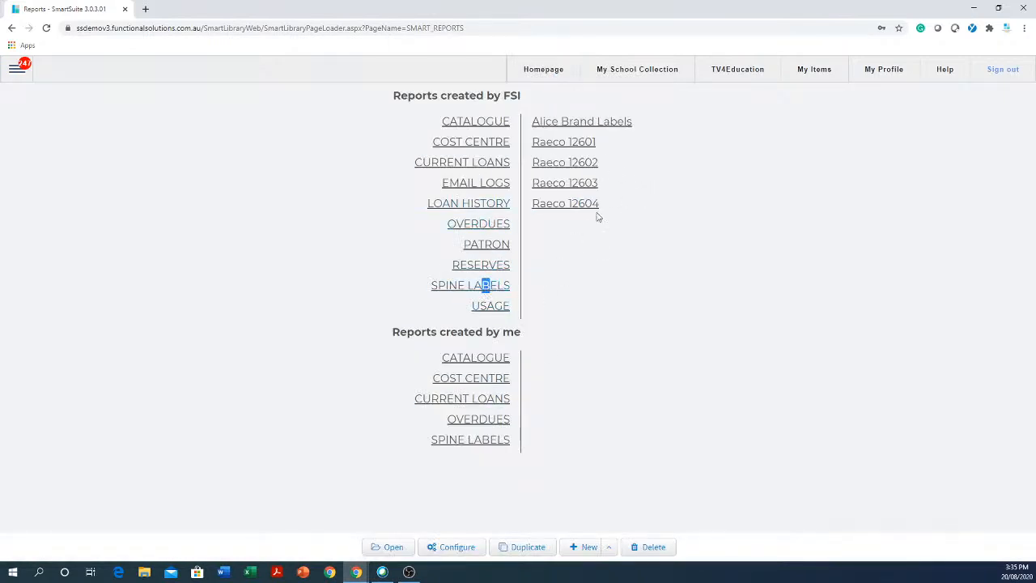
left_click(571, 185)
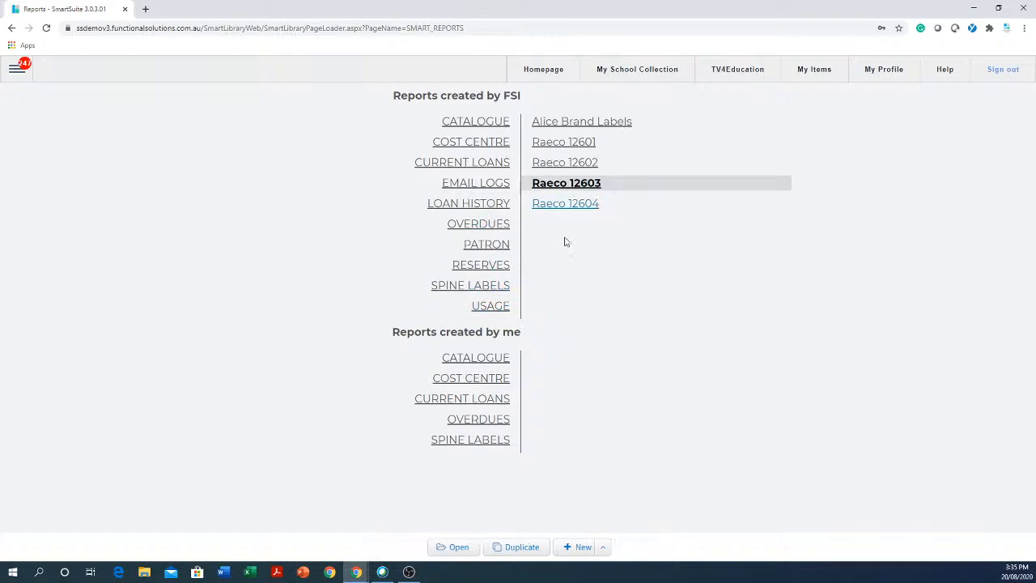
left_click(458, 548)
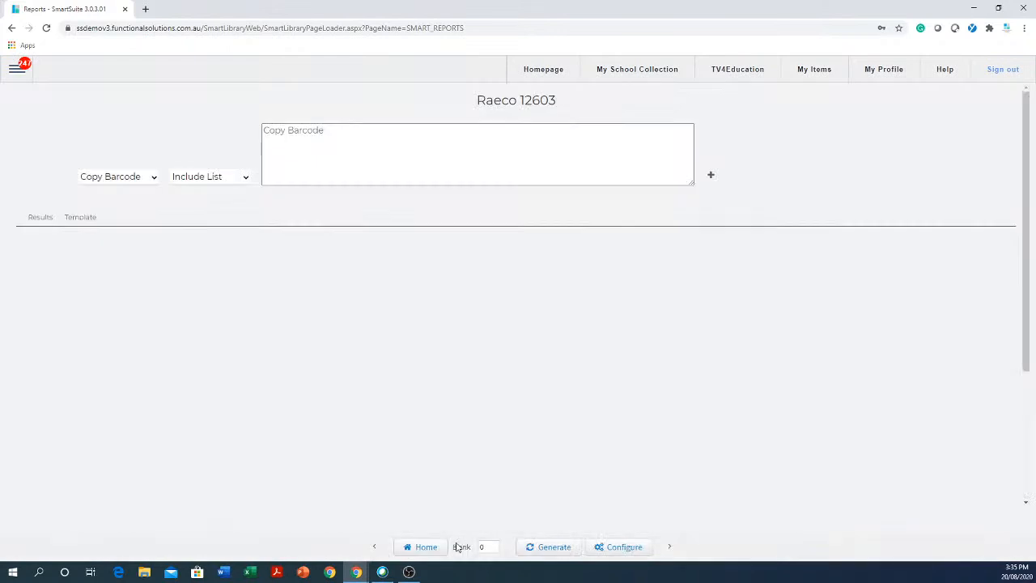
left_click(482, 133)
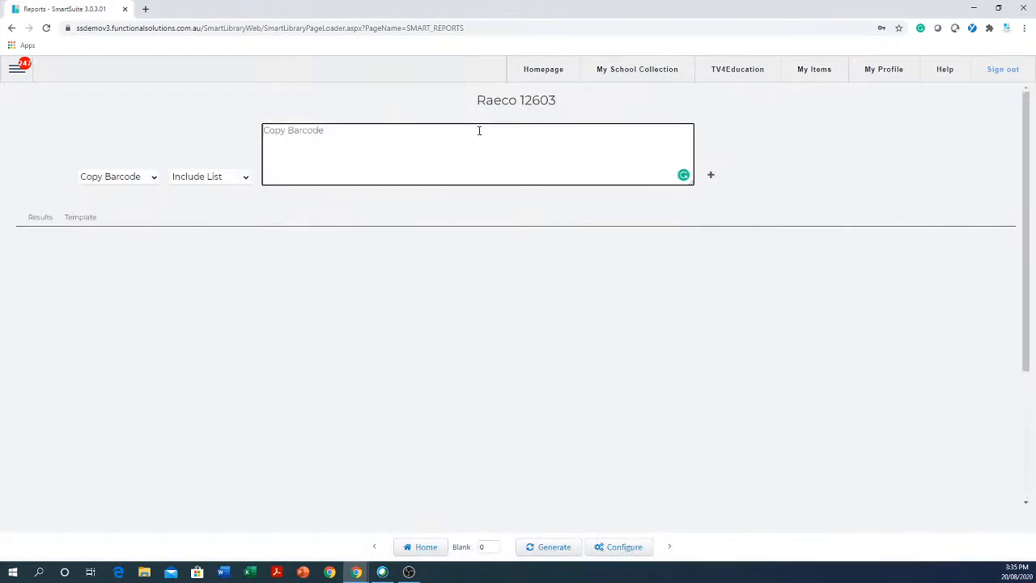
type("11")
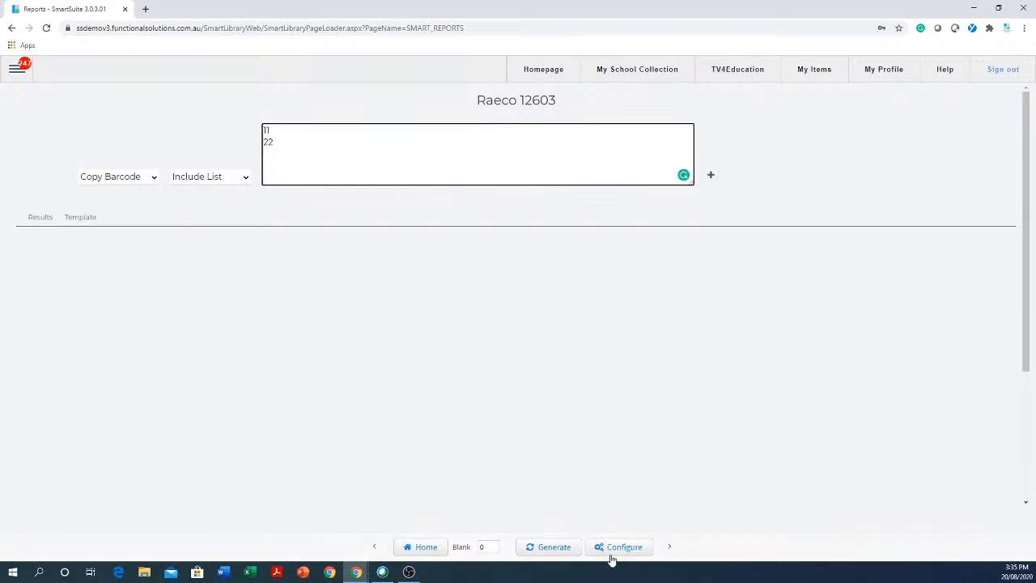
left_click(551, 551)
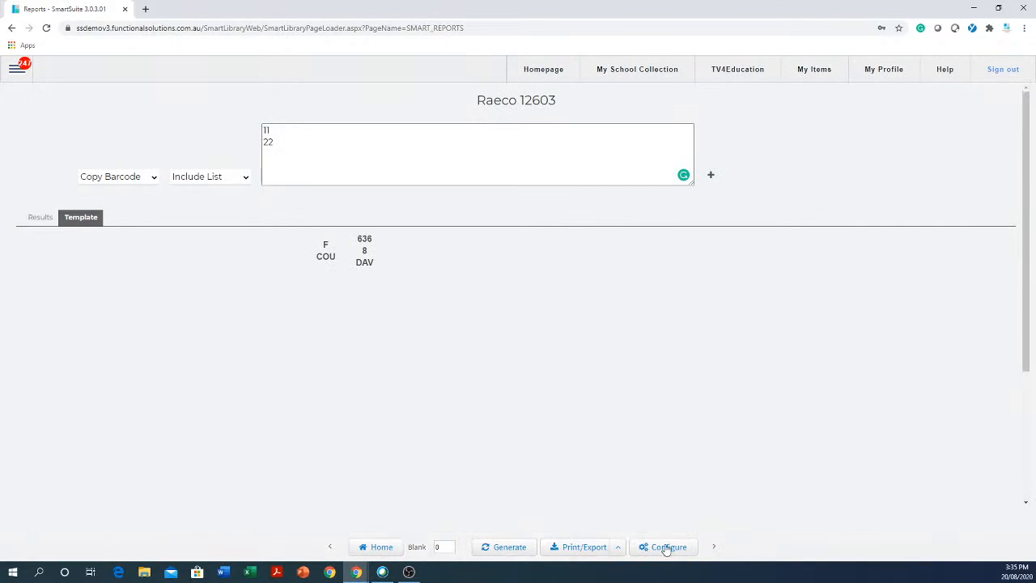
- Open the Raeco 12603 Duplicate template and edit its cell, keeping Copy Call Number as the field
left_click(667, 548)
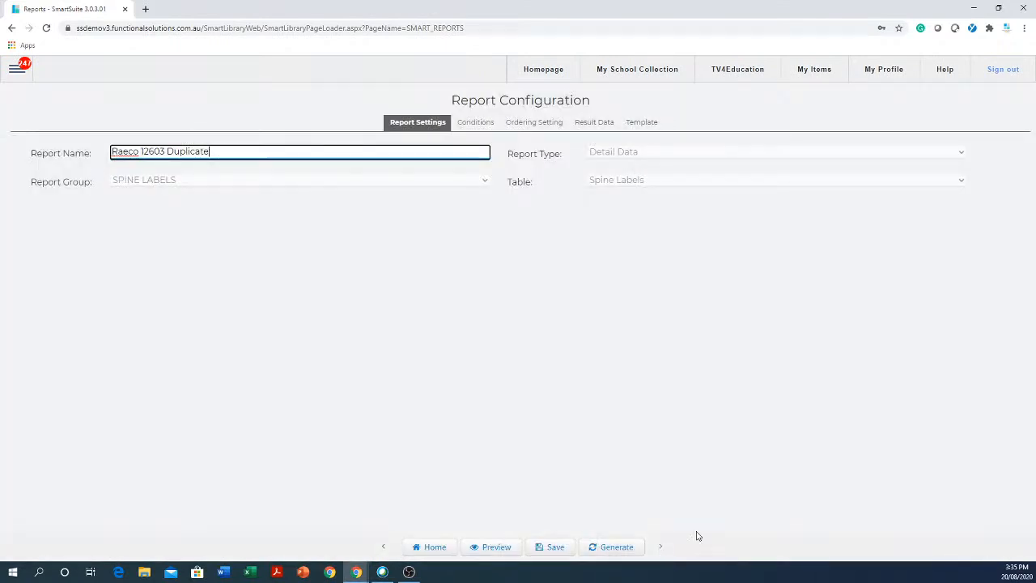
left_click(647, 123)
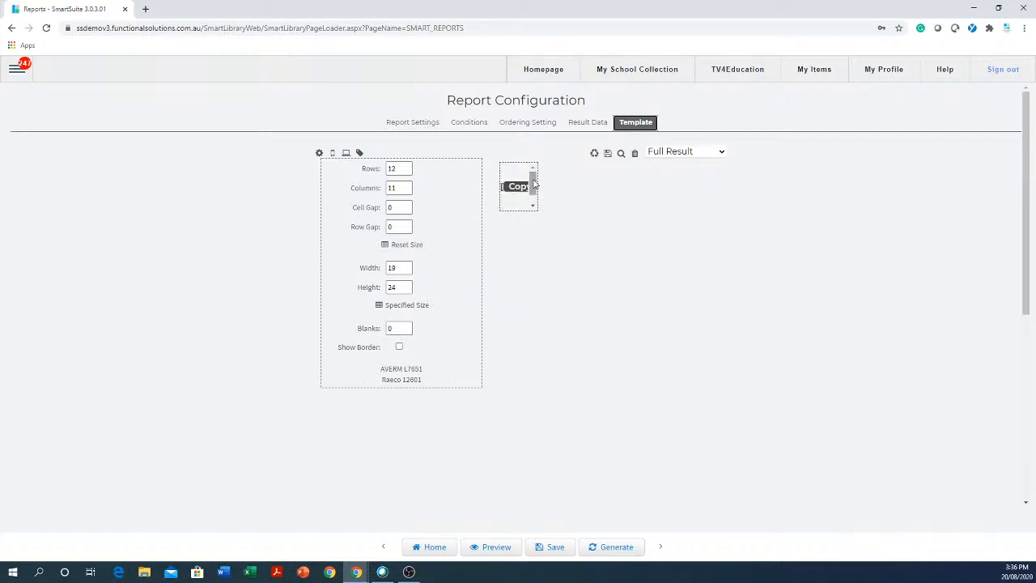
left_click_drag(532, 183, 533, 197)
left_click(516, 176)
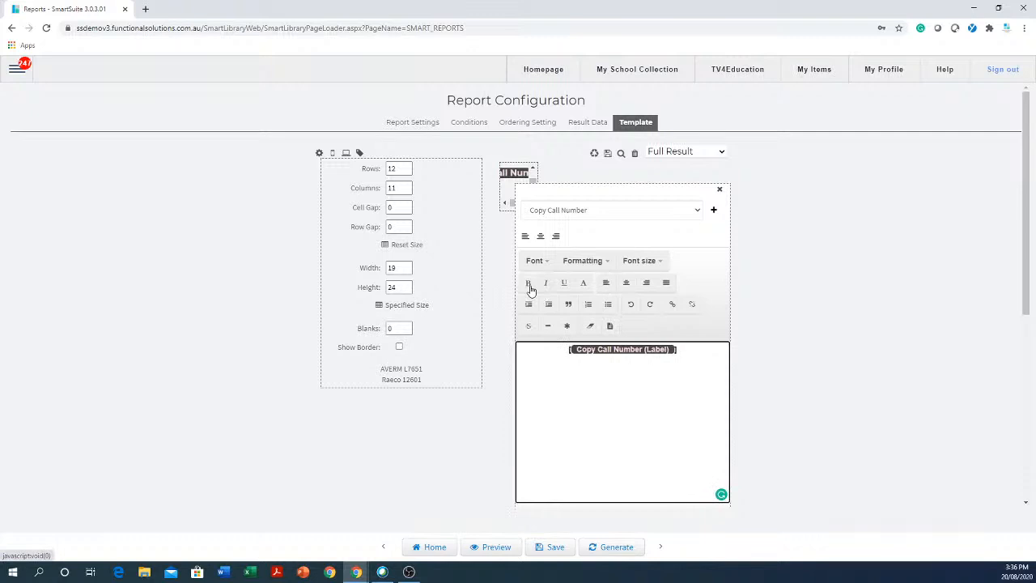
left_click(695, 211)
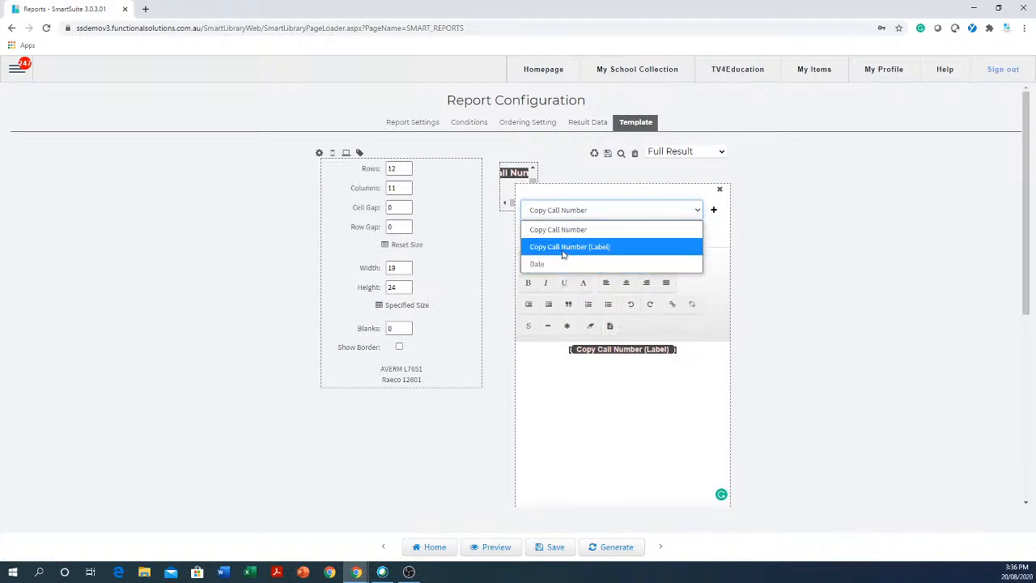
left_click(570, 213)
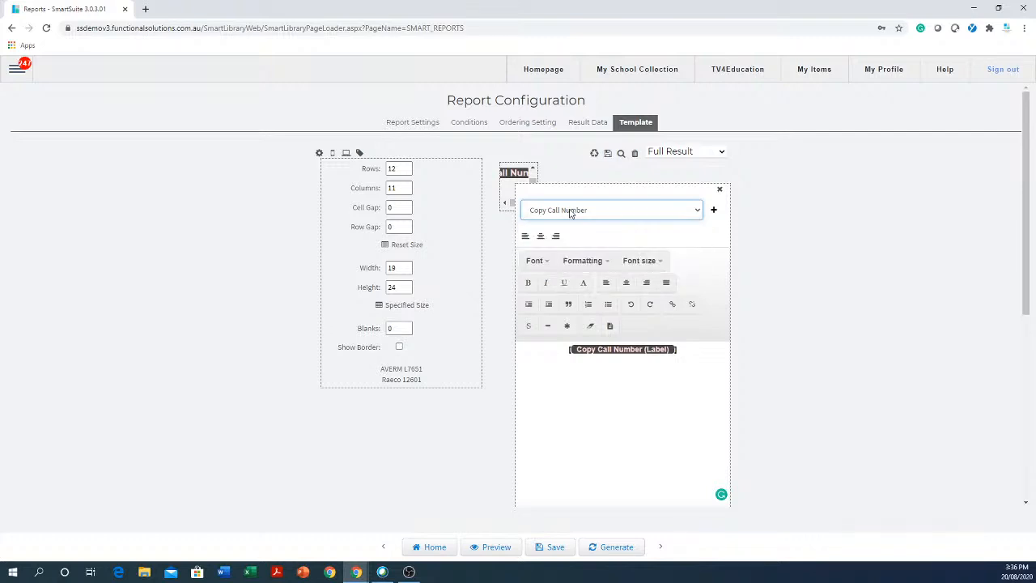
- Review the font size options and left-align the call number text
left_click(593, 263)
left_click(594, 266)
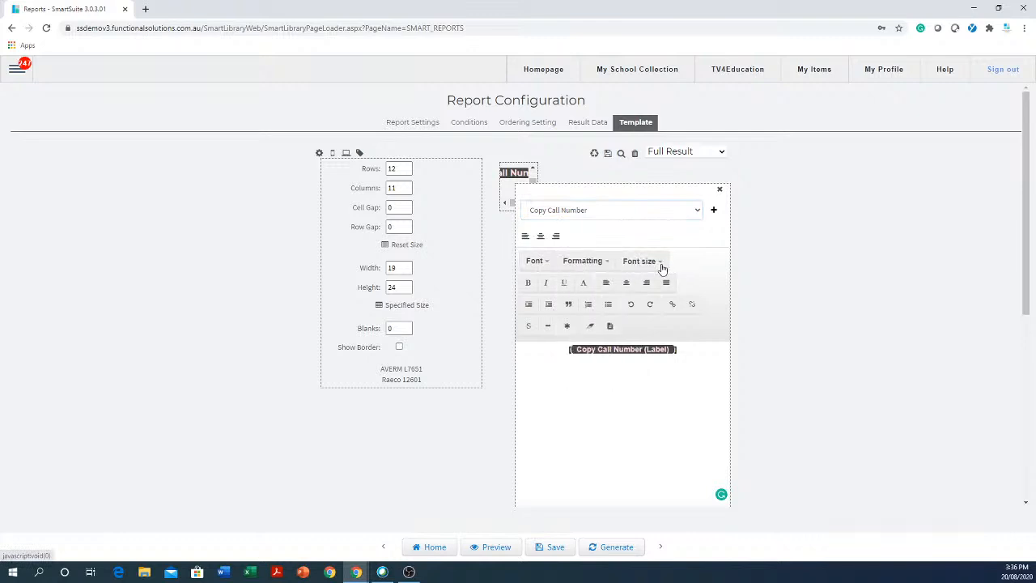
left_click(639, 263)
left_click(640, 262)
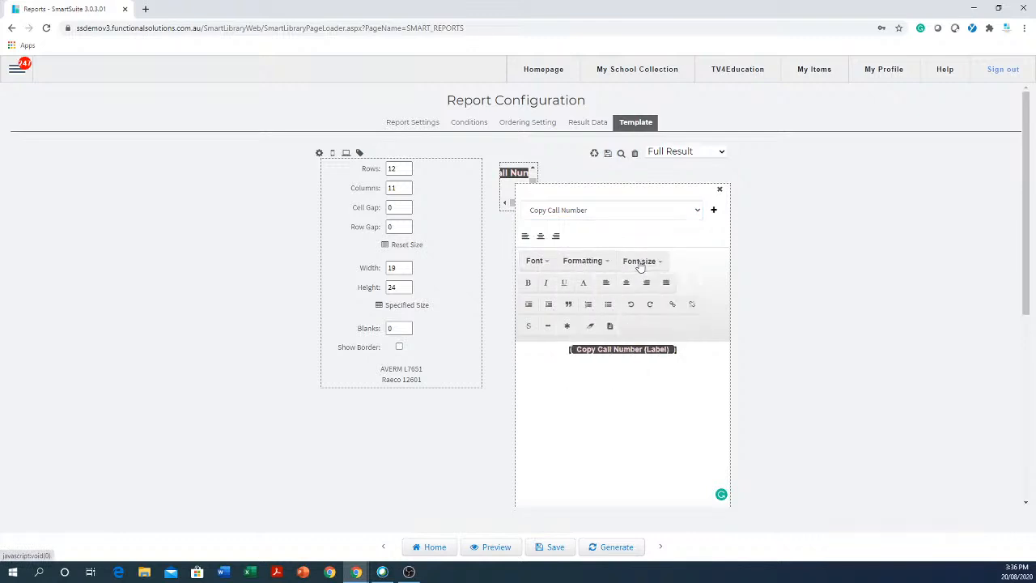
left_click(527, 237)
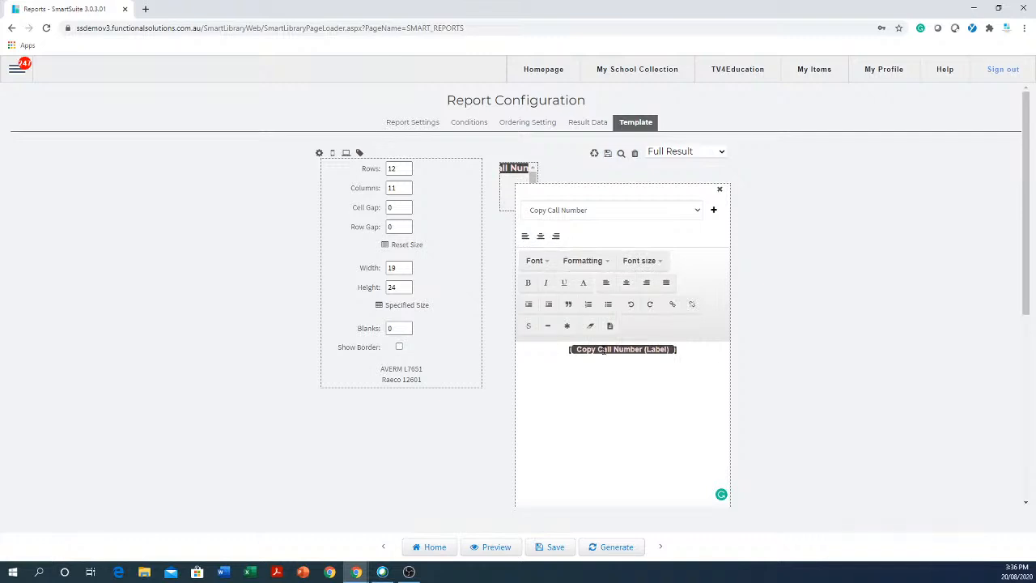
- Try saving the template and report, dismiss the duplicate-name and missing-settings warnings, and close the editor
left_click(608, 154)
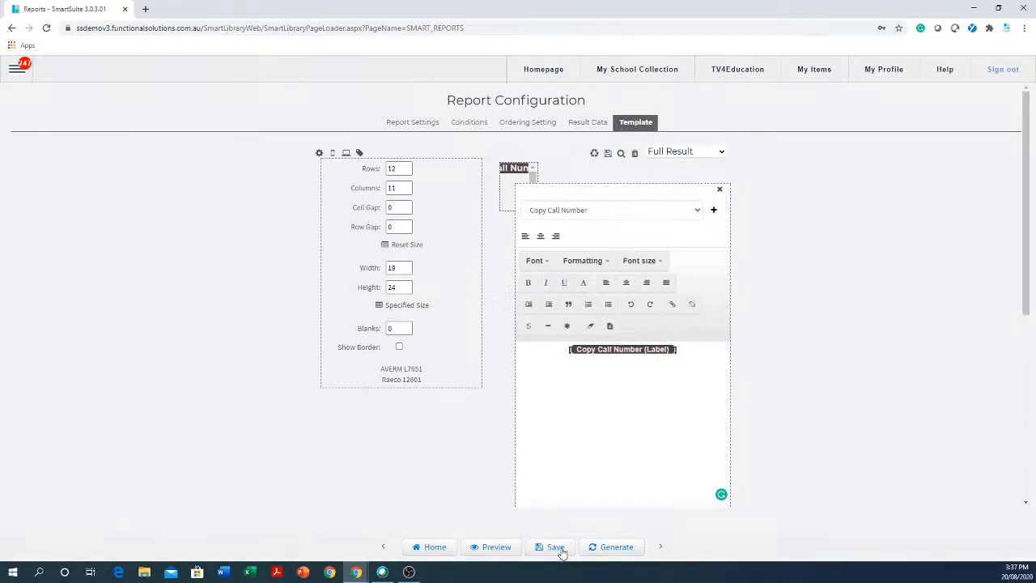
left_click(558, 547)
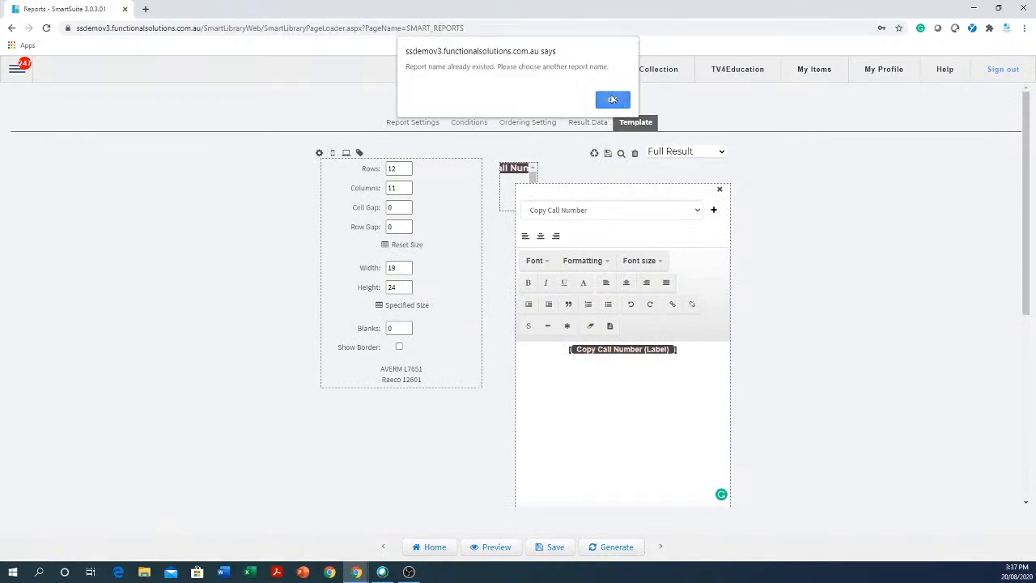
left_click(612, 100)
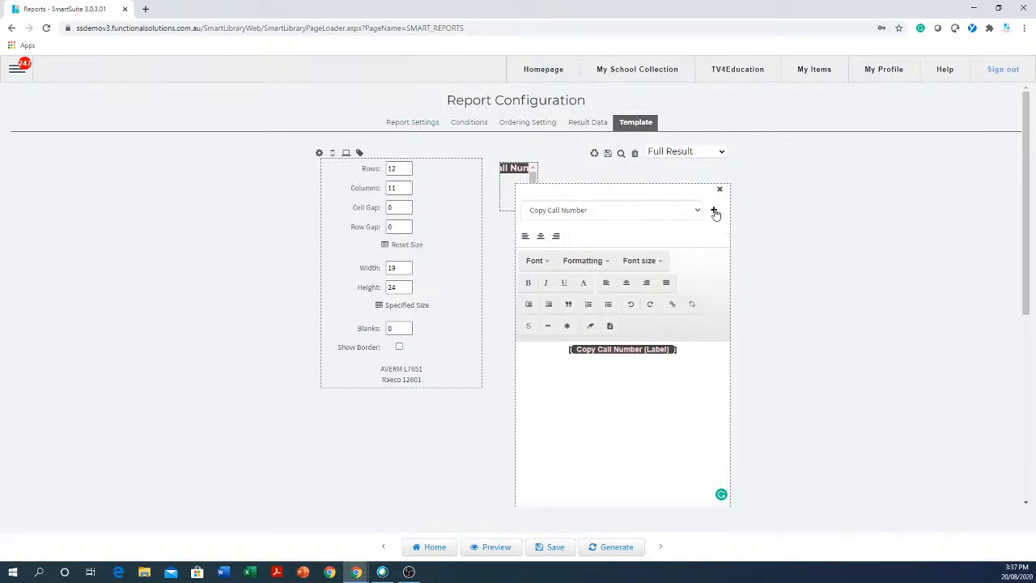
left_click(608, 154)
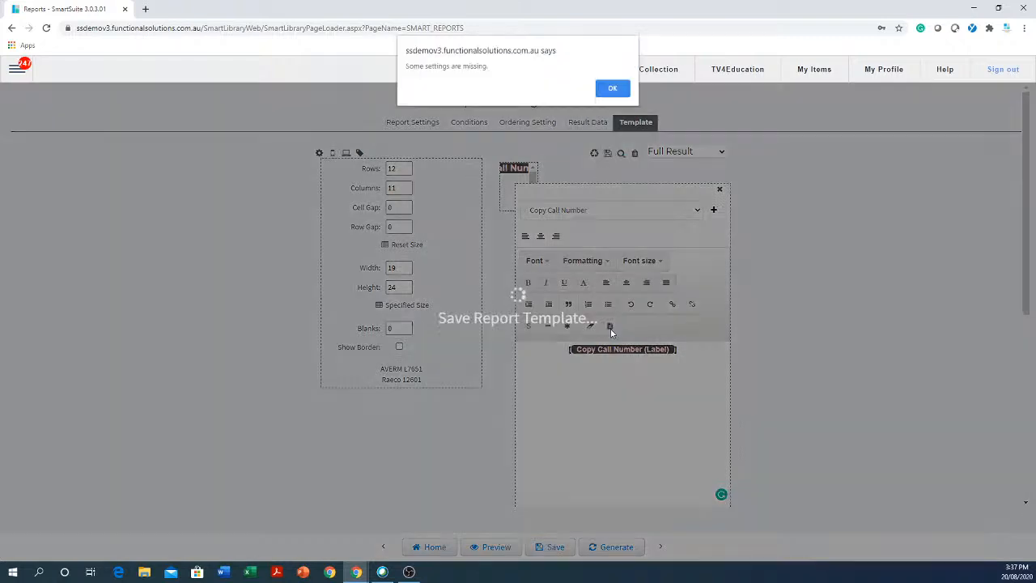
left_click(613, 90)
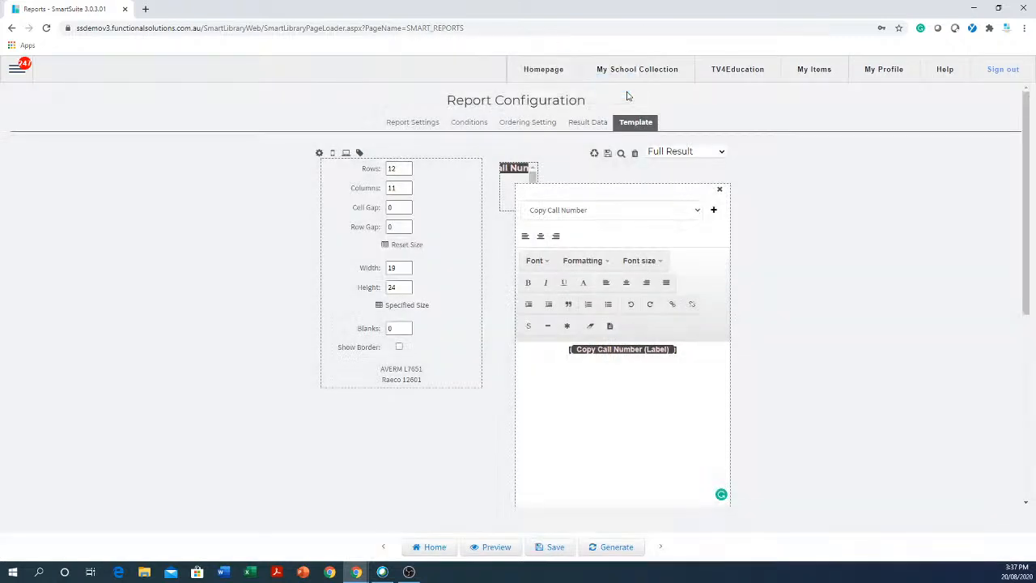
left_click(719, 191)
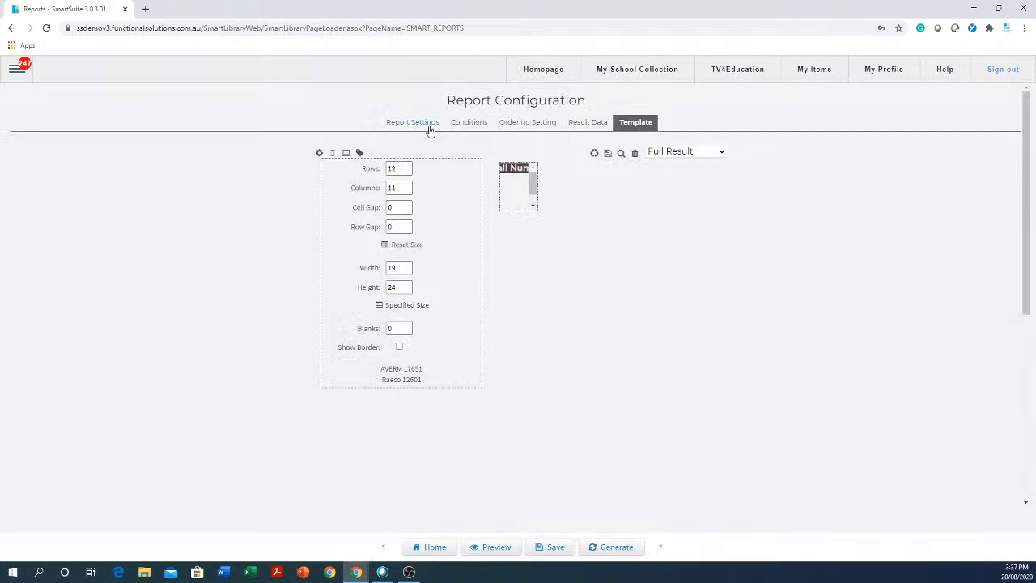
- After the name-exists warning, change the report name to 'Raeco 12603 Duplicate2' and save
left_click(555, 549)
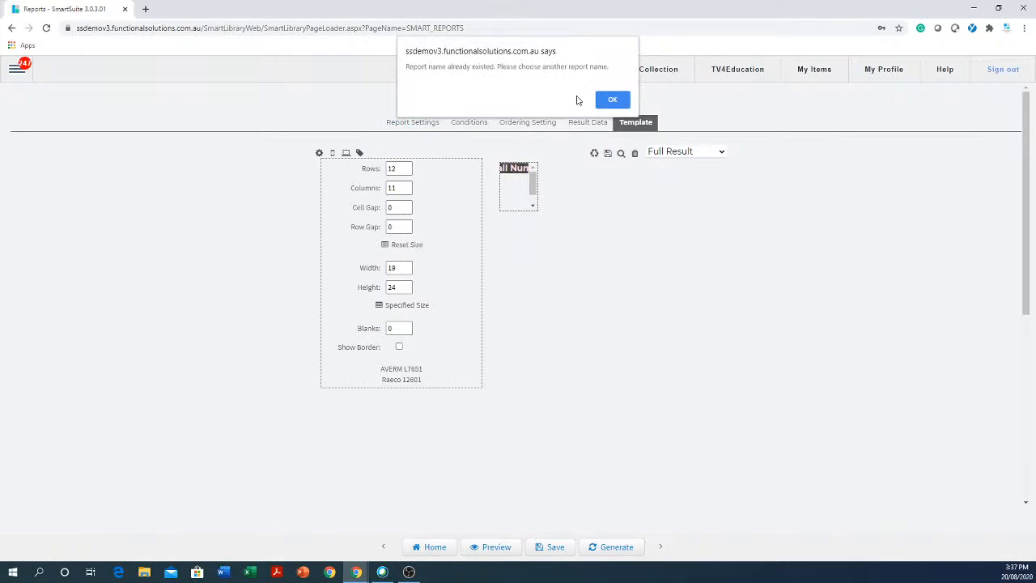
left_click(613, 100)
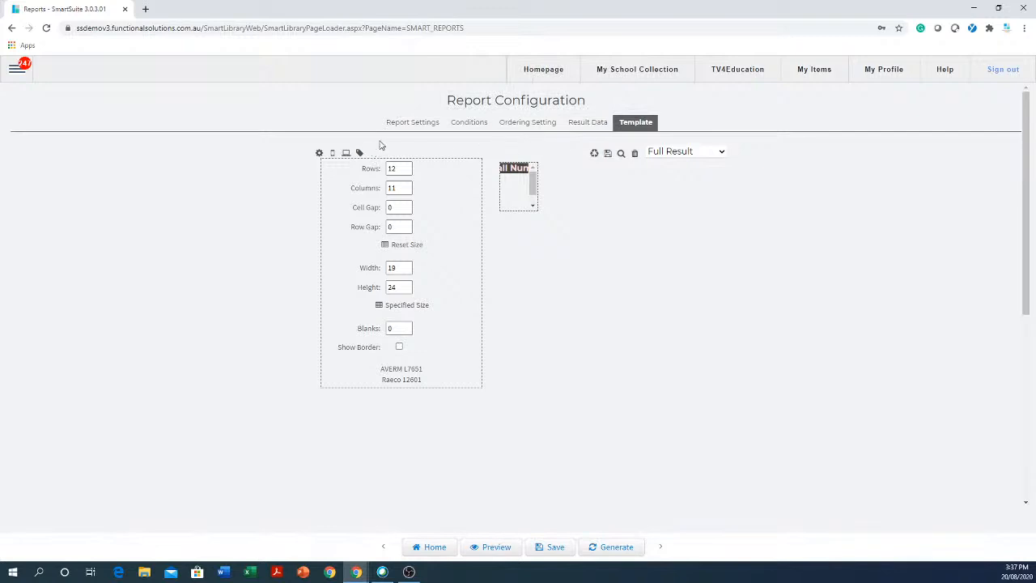
left_click(410, 125)
left_click(227, 148)
left_click(228, 151)
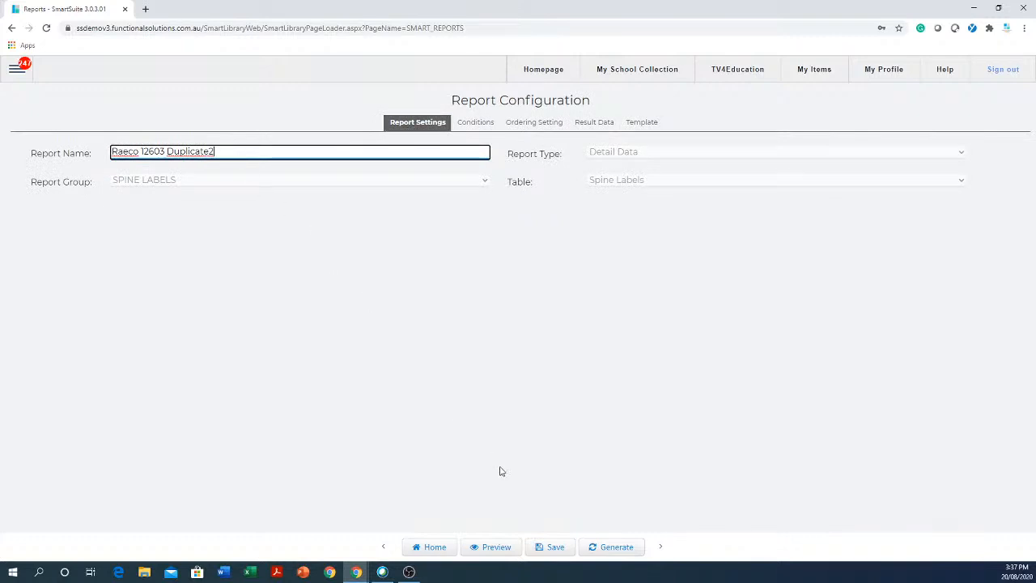
left_click(549, 549)
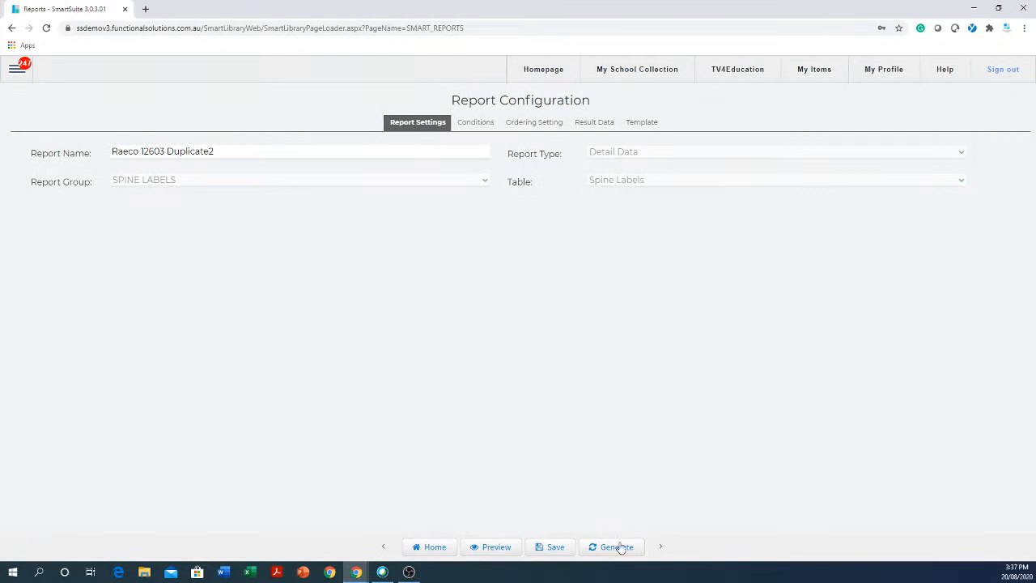
- Generate the Raeco 12603 Duplicate2 label preview showing F COU and 636 8 DAV, then go to MailBox
left_click(498, 548)
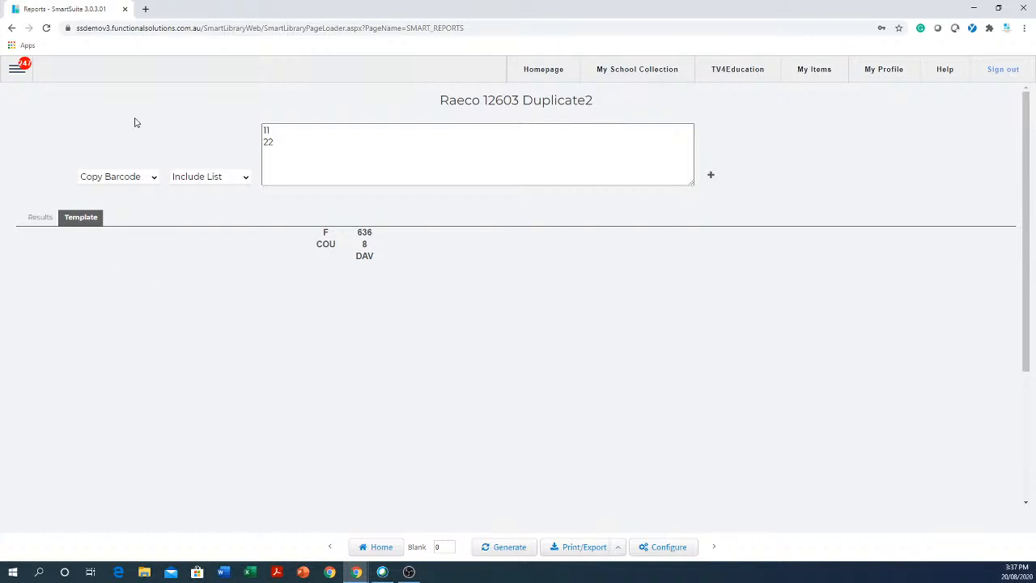
left_click(17, 68)
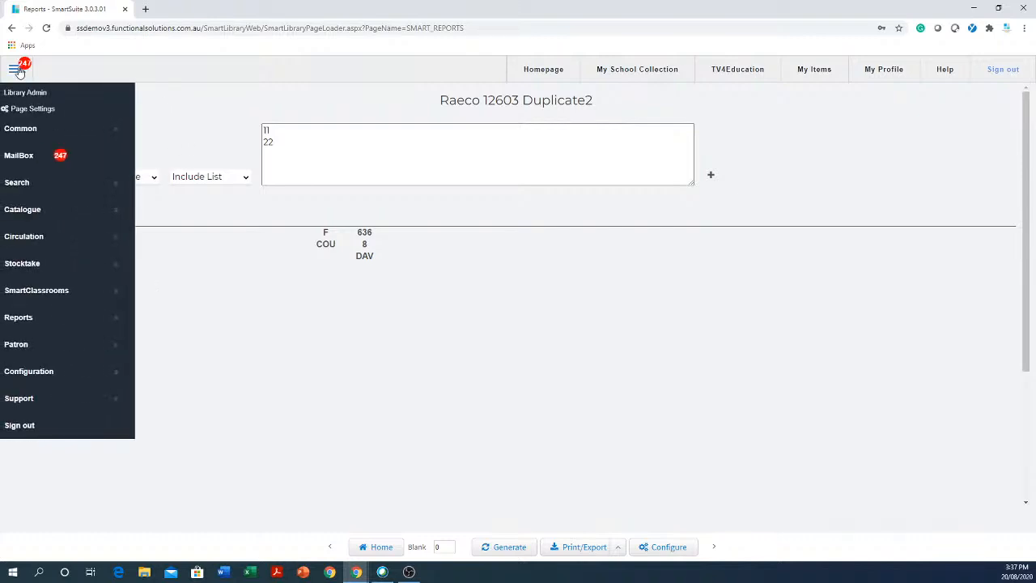
left_click(39, 155)
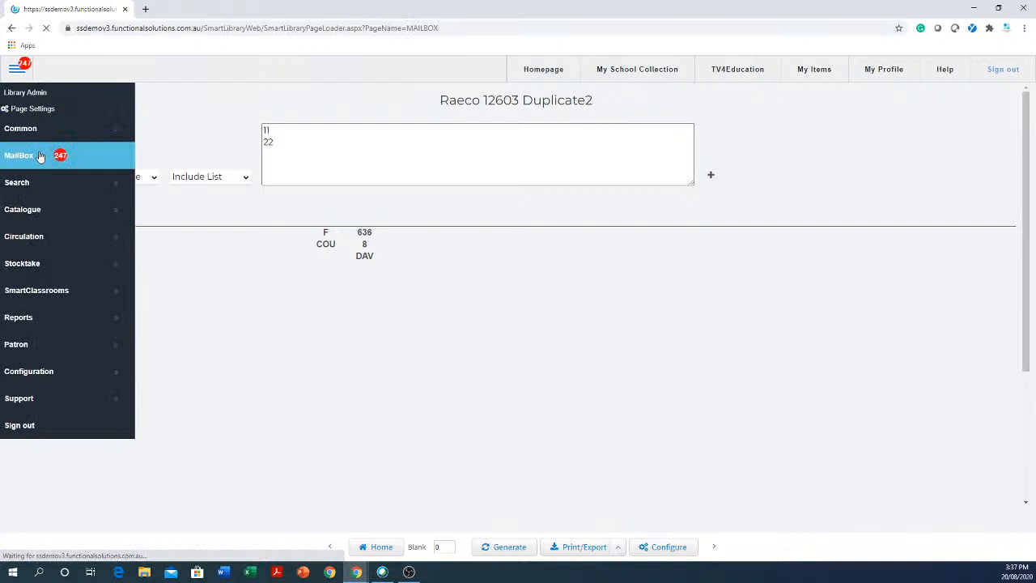